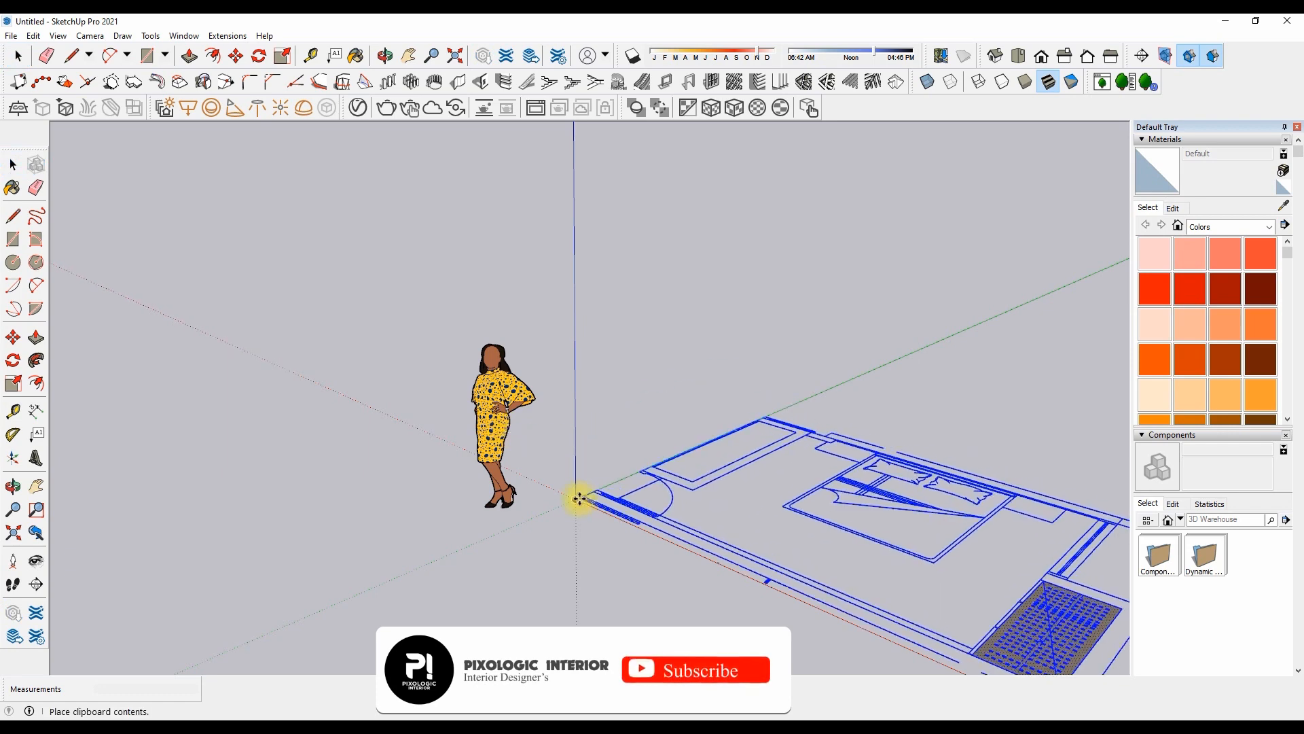
Place the pasted floor plan at the origin and delete the small stray symbol along the wall nearest the red axis
middle_click_drag(520, 425, 642, 601)
scroll(583, 492, "up", 3)
left_click_drag(580, 579, 523, 545)
scroll(568, 568, "up", 1)
scroll(569, 564, "up", 2)
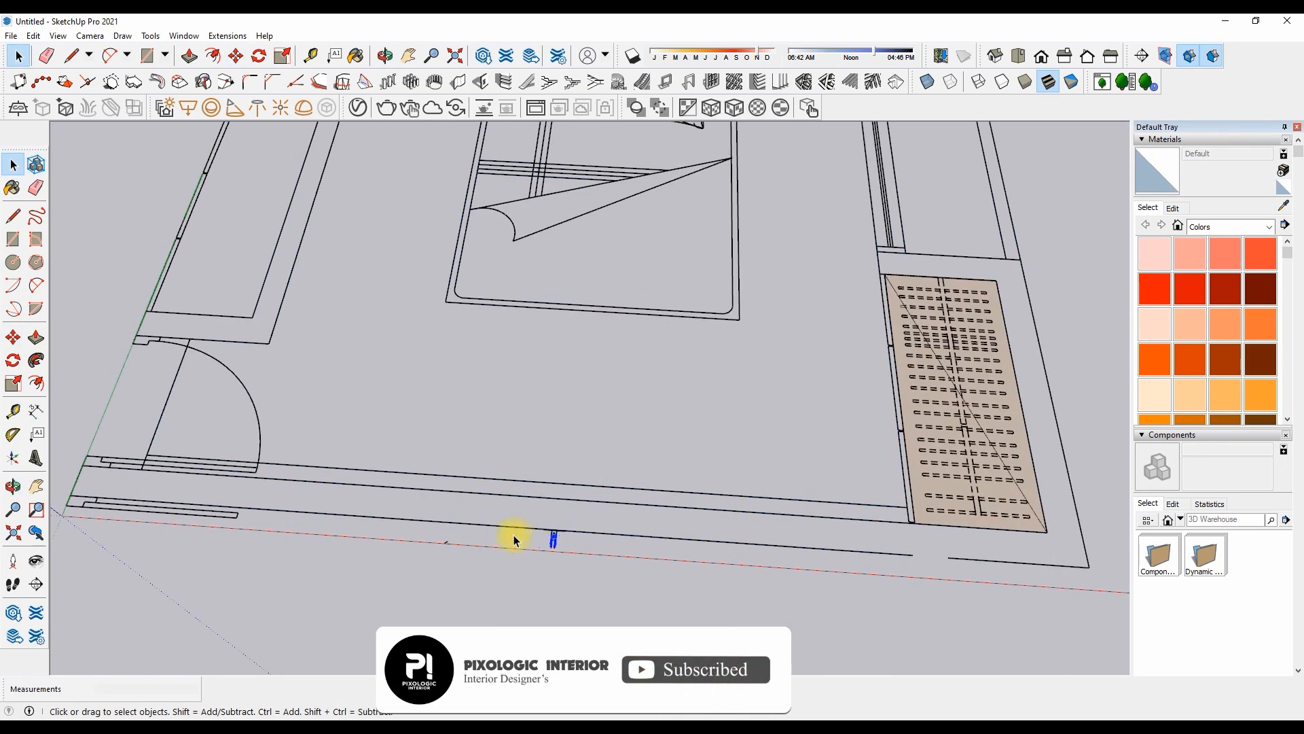
scroll(573, 540, "up", 5)
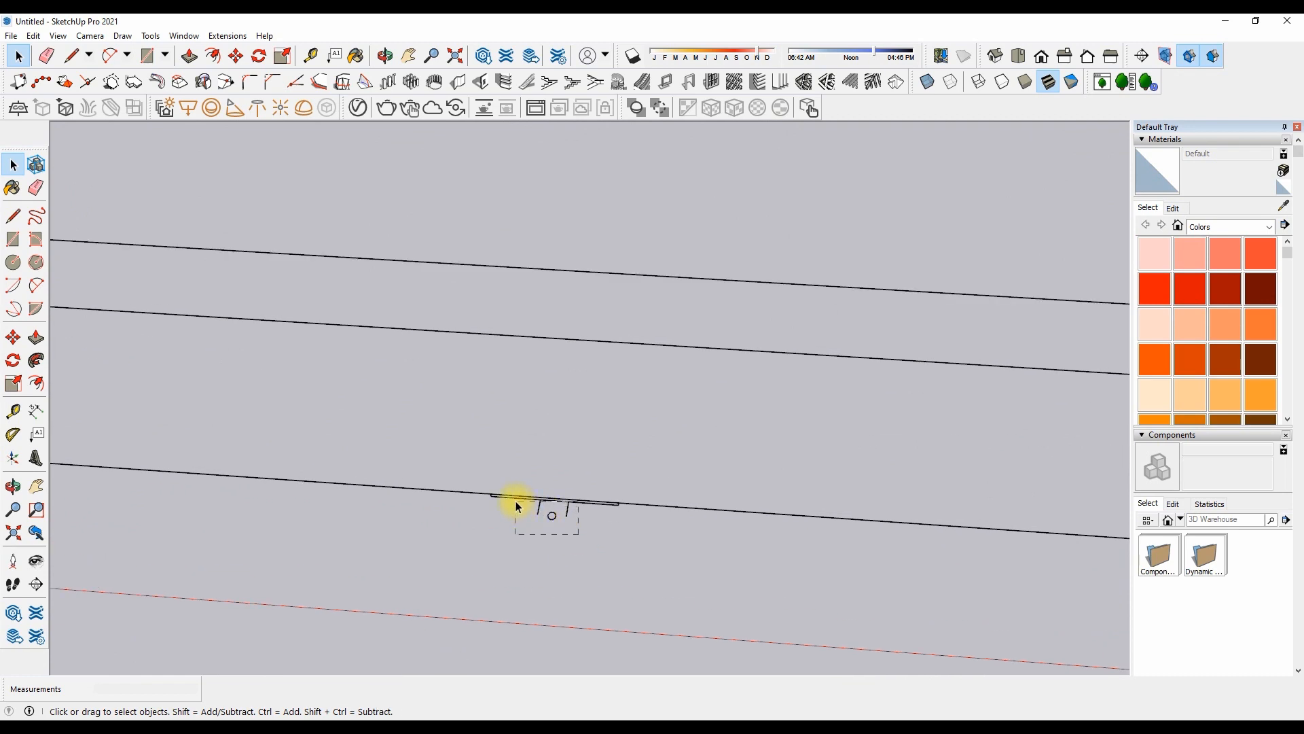
scroll(518, 505, "down", 8)
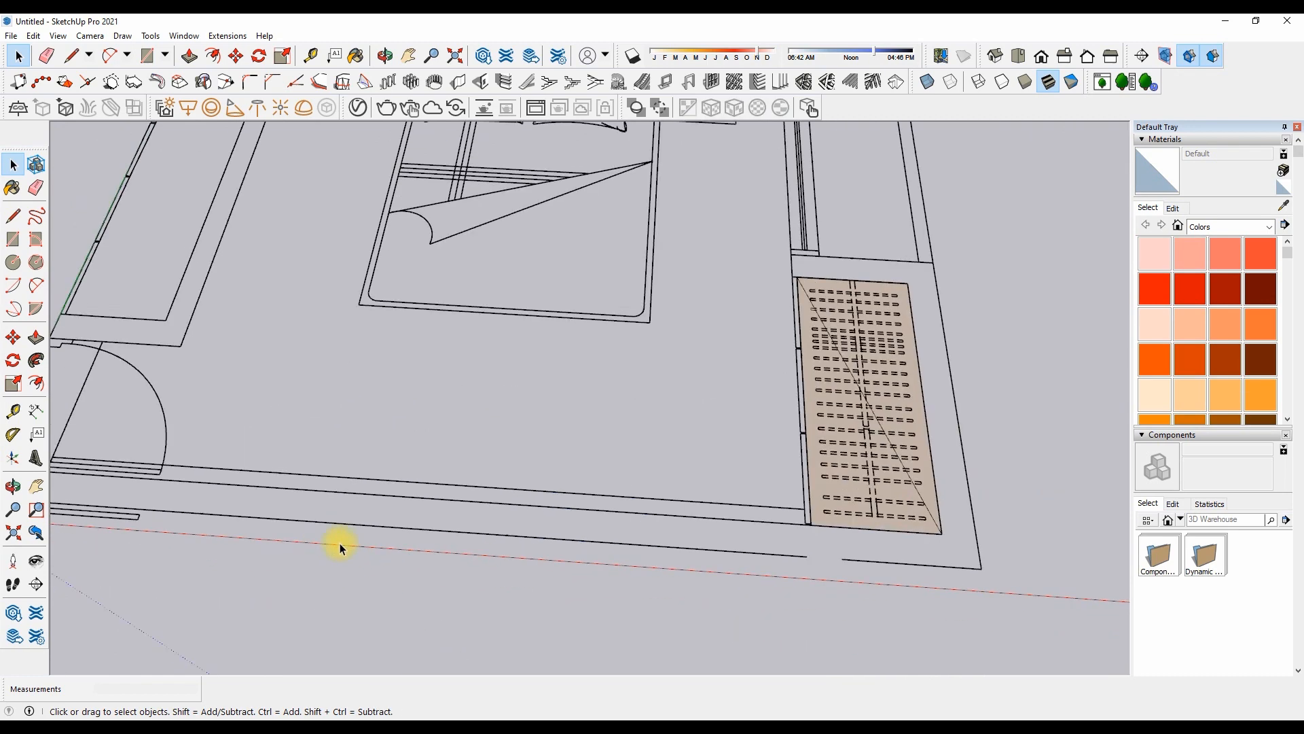
Erase the entrance door's leaf, swing arc and extra lines near the origin corner, keeping only the jamb outlines
key("e")
scroll(75, 560, "up", 3)
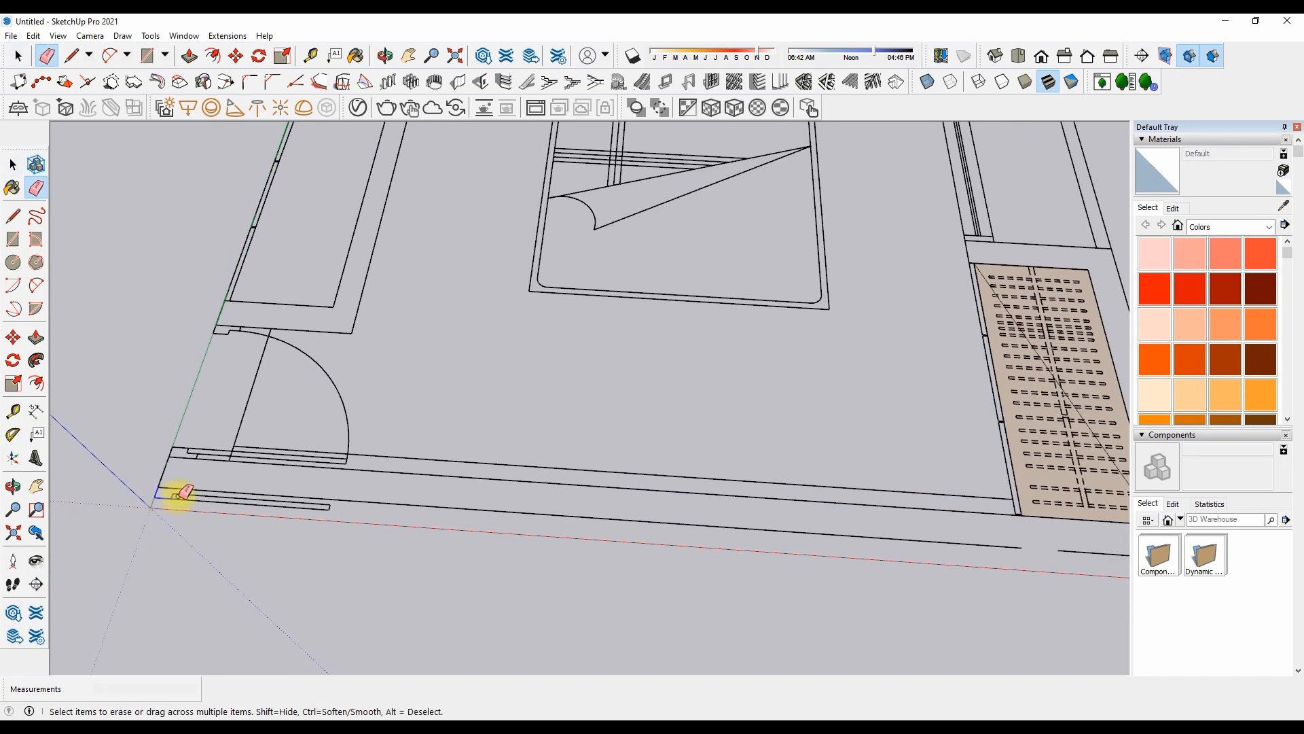
scroll(355, 483, "down", 1)
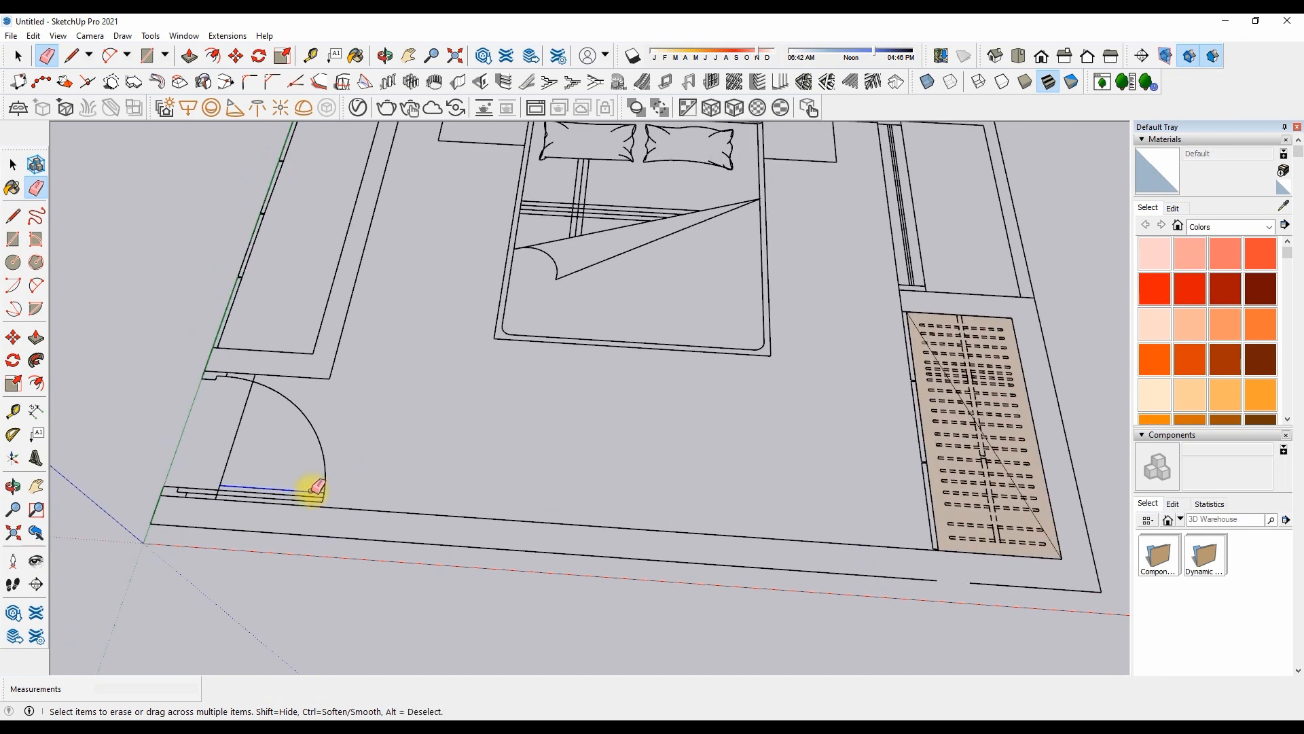
scroll(299, 479, "down", 2)
scroll(258, 503, "up", 5)
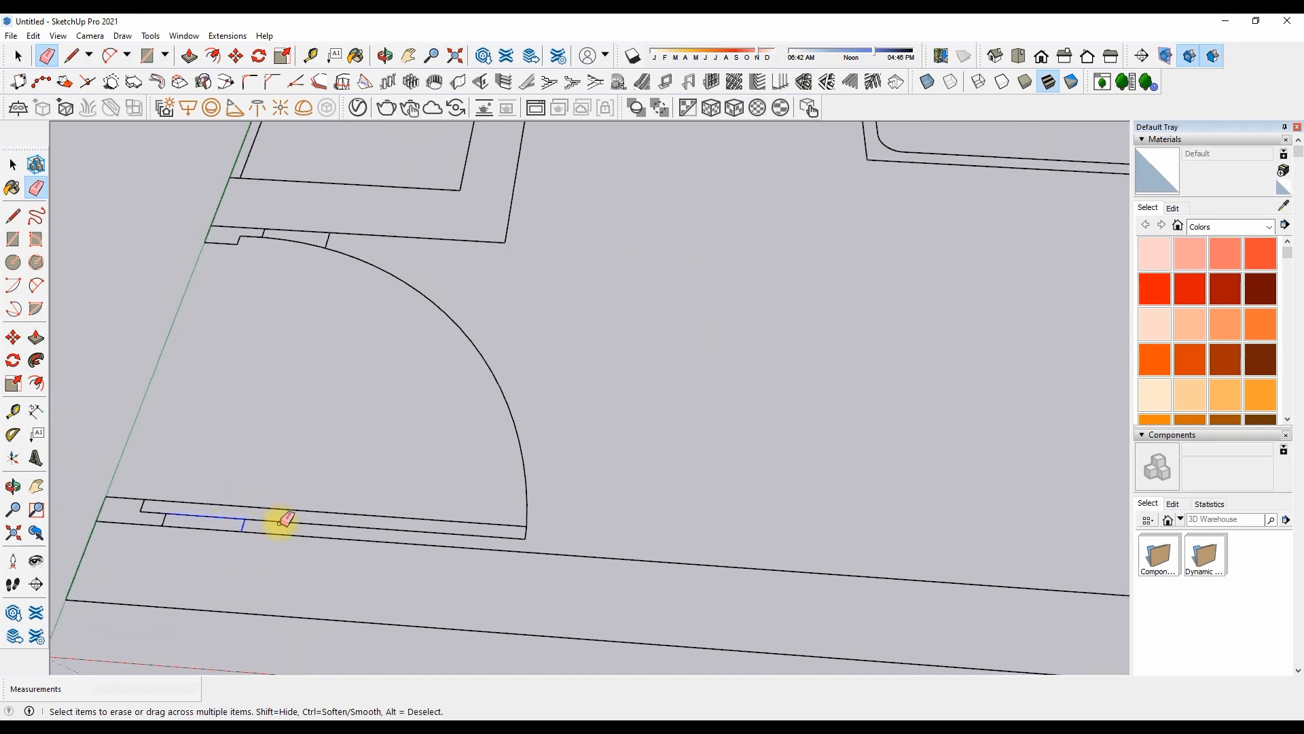
left_click_drag(526, 511, 525, 511)
scroll(526, 511, "down", 2)
scroll(355, 292, "up", 4)
left_click_drag(407, 371, 309, 353)
scroll(285, 384, "down", 6)
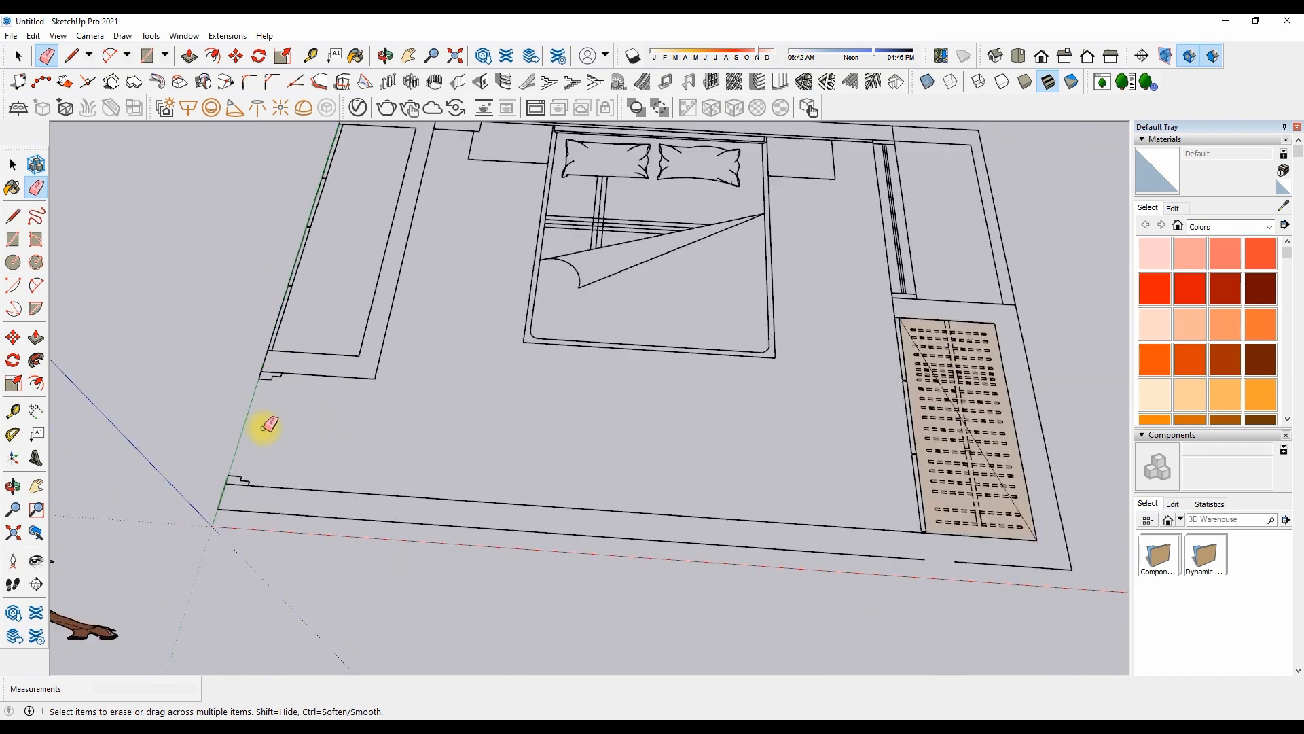
Draw a line across the entrance door opening between the two jambs
scroll(278, 462, "up", 2)
key("l")
scroll(267, 530, "down", 4)
scroll(265, 452, "up", 5)
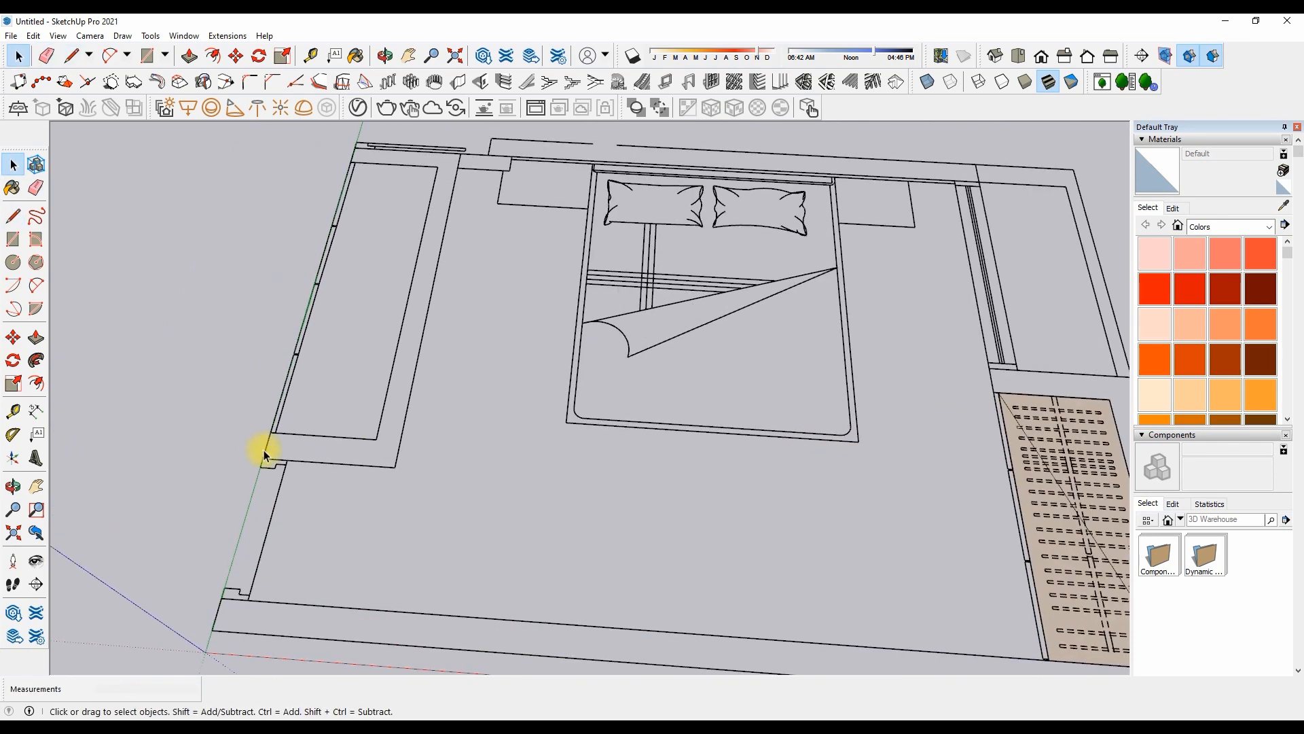
Trace the wall outlines with the Line tool and close their gaps so all walls fill in as faces
scroll(408, 271, "down", 3)
scroll(370, 292, "up", 4)
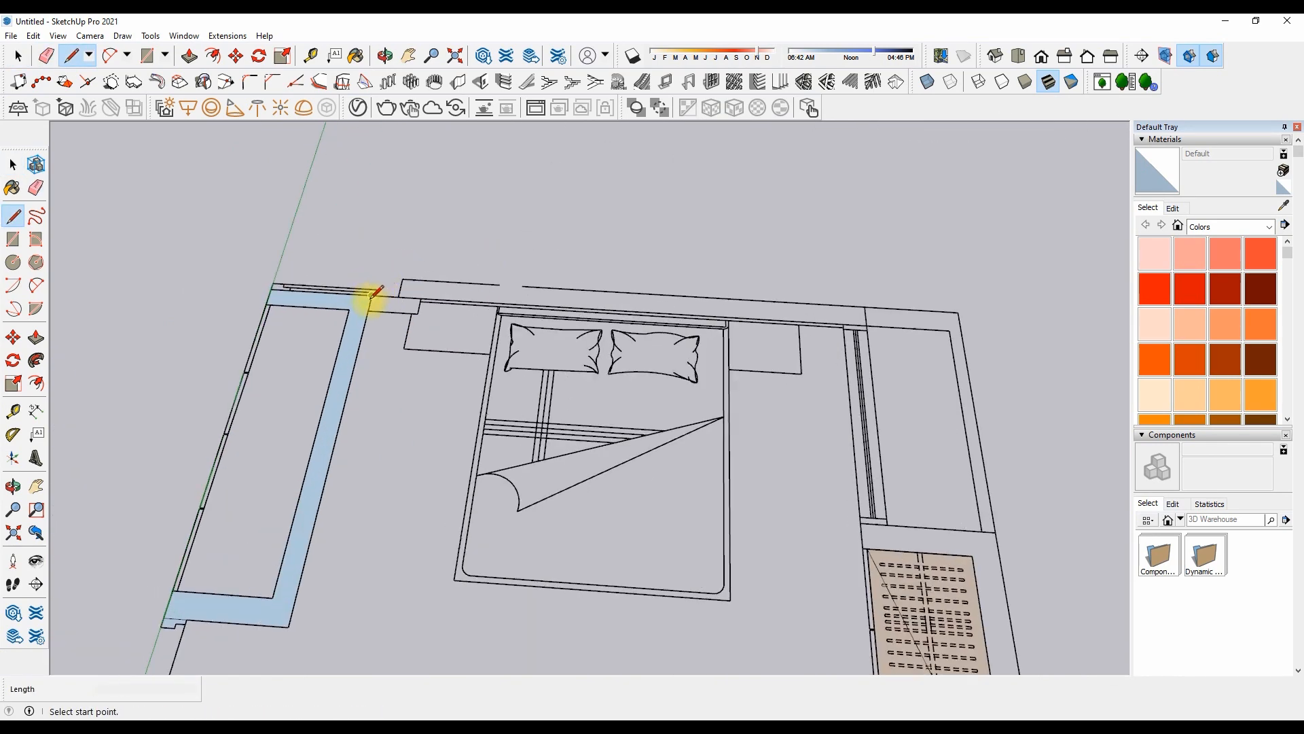
left_click(376, 286)
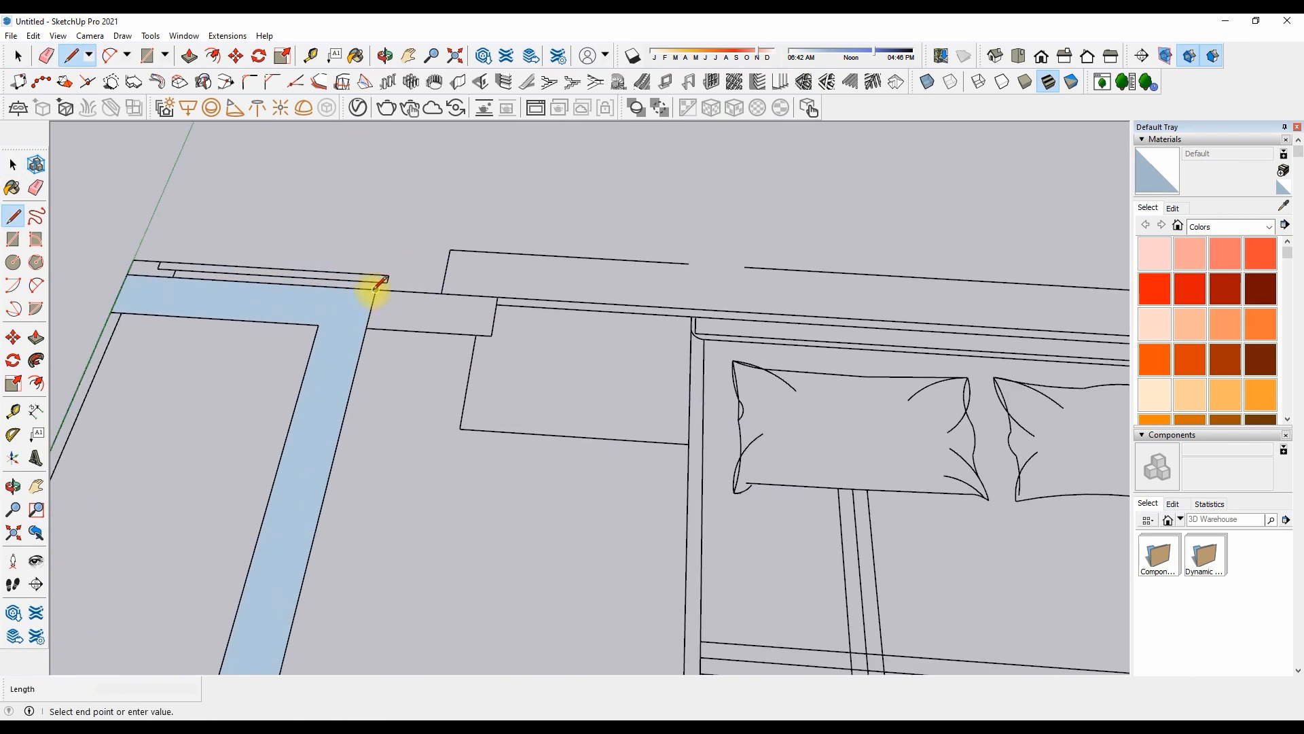
left_click(450, 249)
scroll(449, 250, "down", 3)
left_click(1072, 367)
scroll(571, 303, "down", 3)
scroll(783, 432, "up", 1)
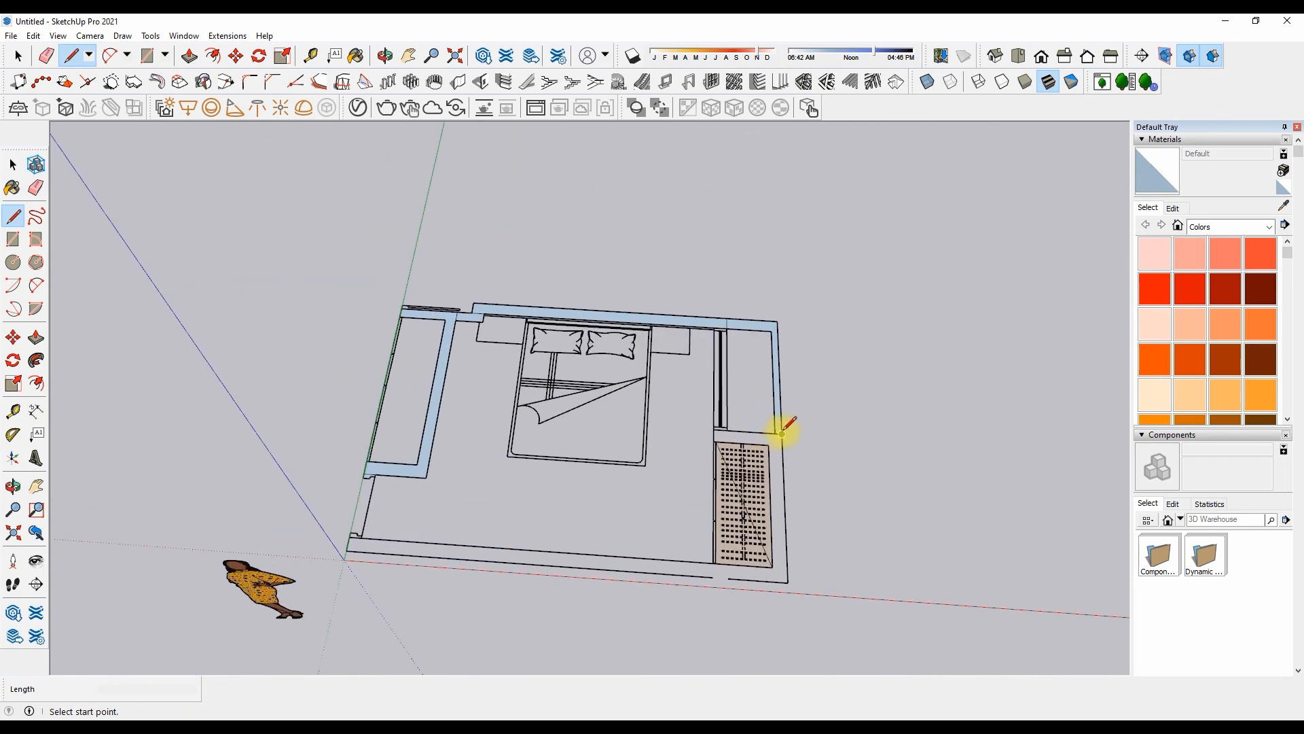
key("space")
scroll(348, 547, "down", 2)
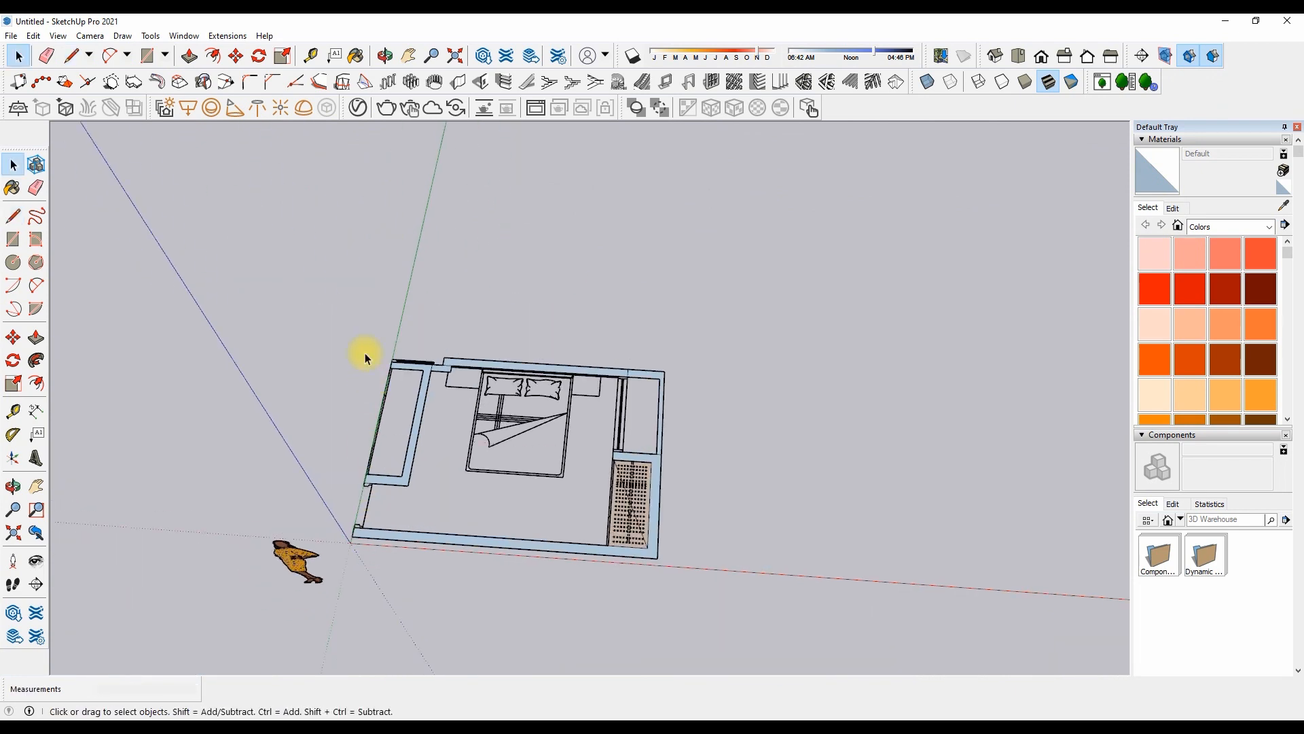
Select the whole floor plan and move it so its outer wall corner sits exactly on the origin
key("ctrl+a")
left_click(351, 536)
left_click(350, 543)
key("space")
scroll(442, 366, "up", 5)
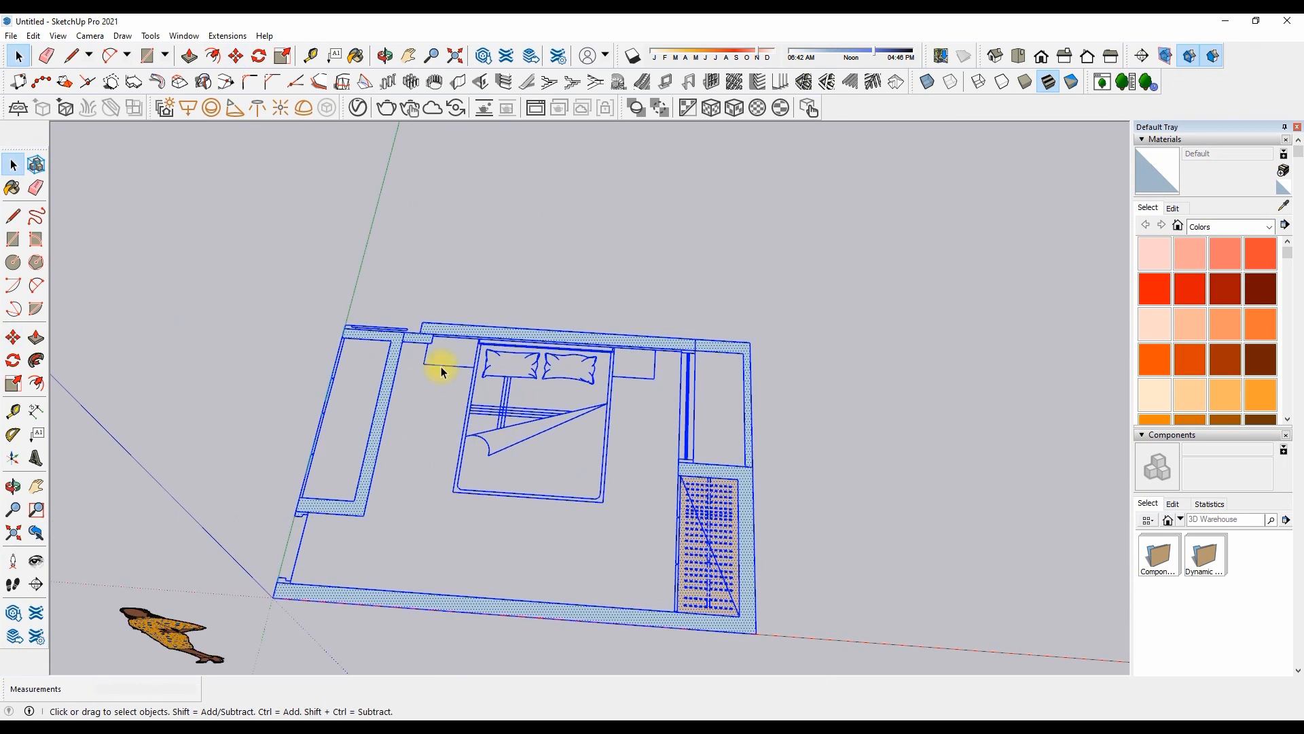
left_click(432, 286)
Delete the bed, pillows, side tables and remaining furniture lines from the middle of the room
scroll(402, 330, "down", 2)
scroll(403, 333, "down", 3)
scroll(438, 377, "up", 1)
middle_click_drag(438, 377, 555, 504)
left_click_drag(554, 504, 382, 348)
key("Delete")
scroll(564, 353, "up", 3)
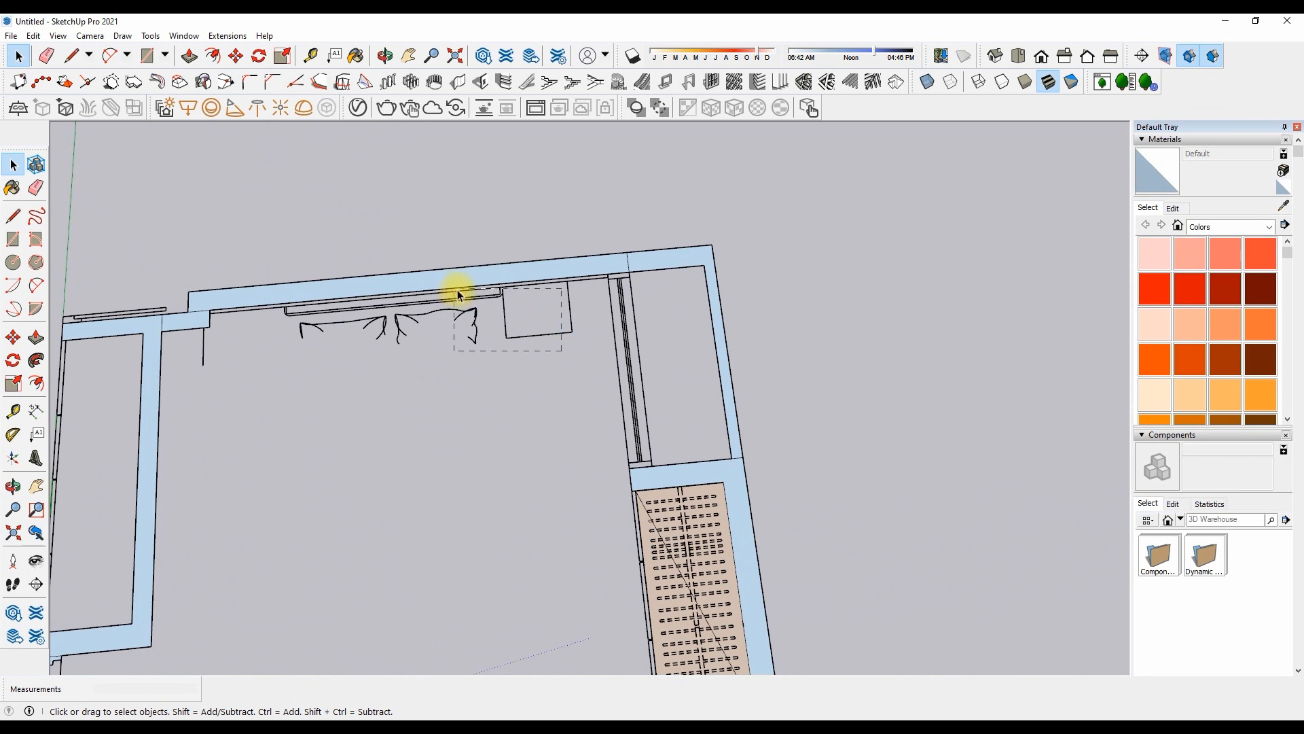
scroll(540, 279, "up", 3)
scroll(401, 372, "down", 3)
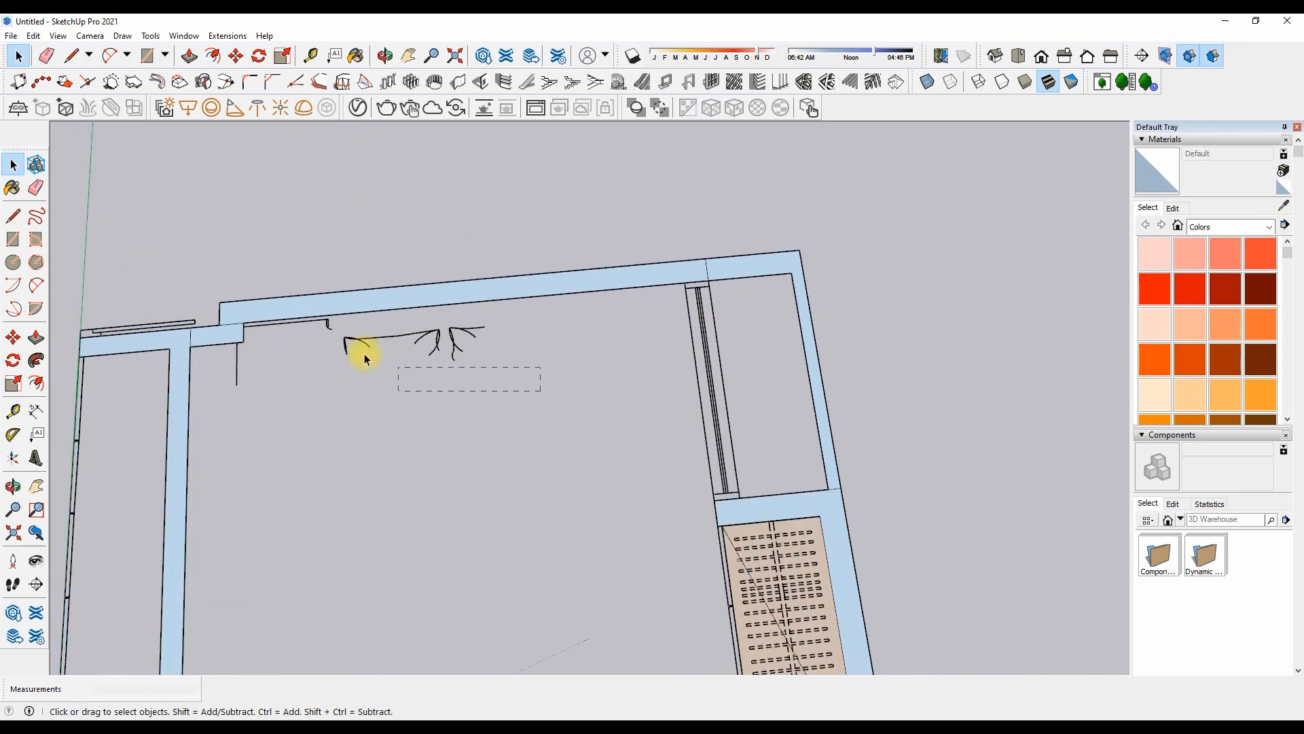
key("Delete")
scroll(319, 321, "up", 3)
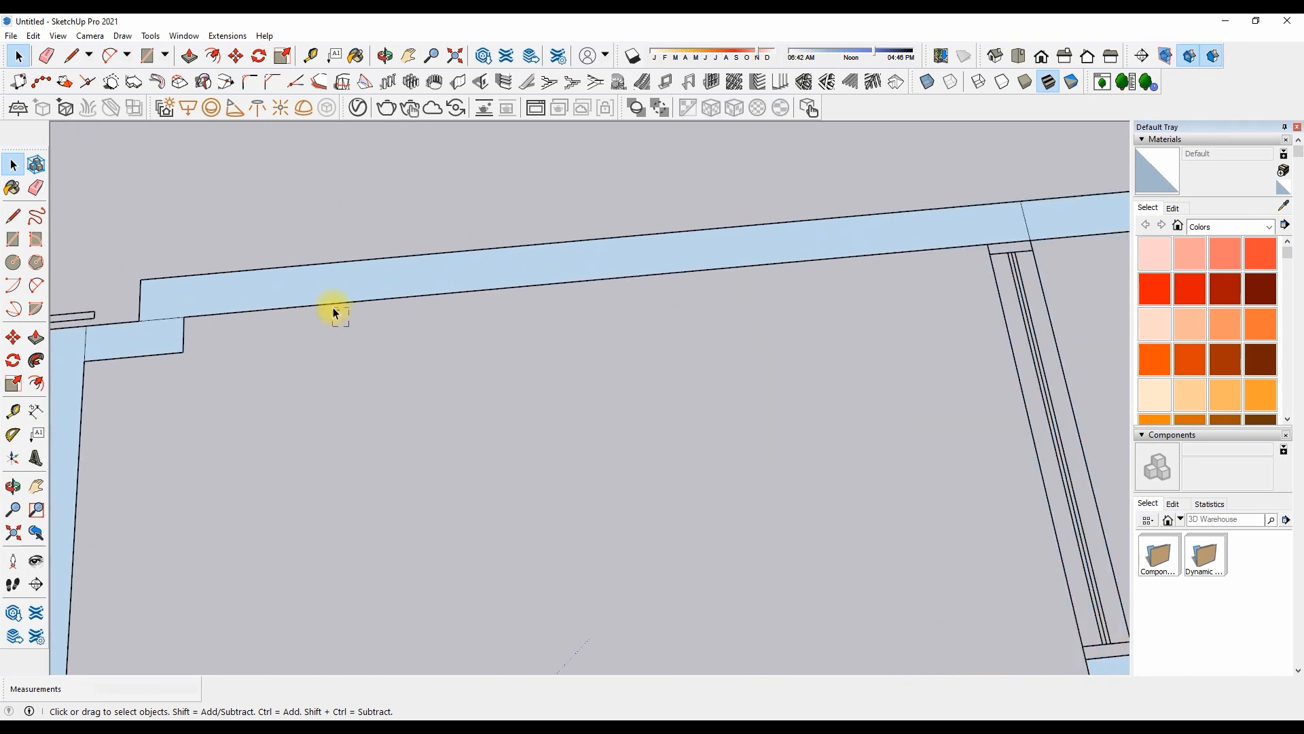
scroll(483, 367, "down", 5)
Trace across the recess beside the wardrobe and erase the window symbol's linework between the two walls
middle_click_drag(498, 369, 647, 384)
key("p")
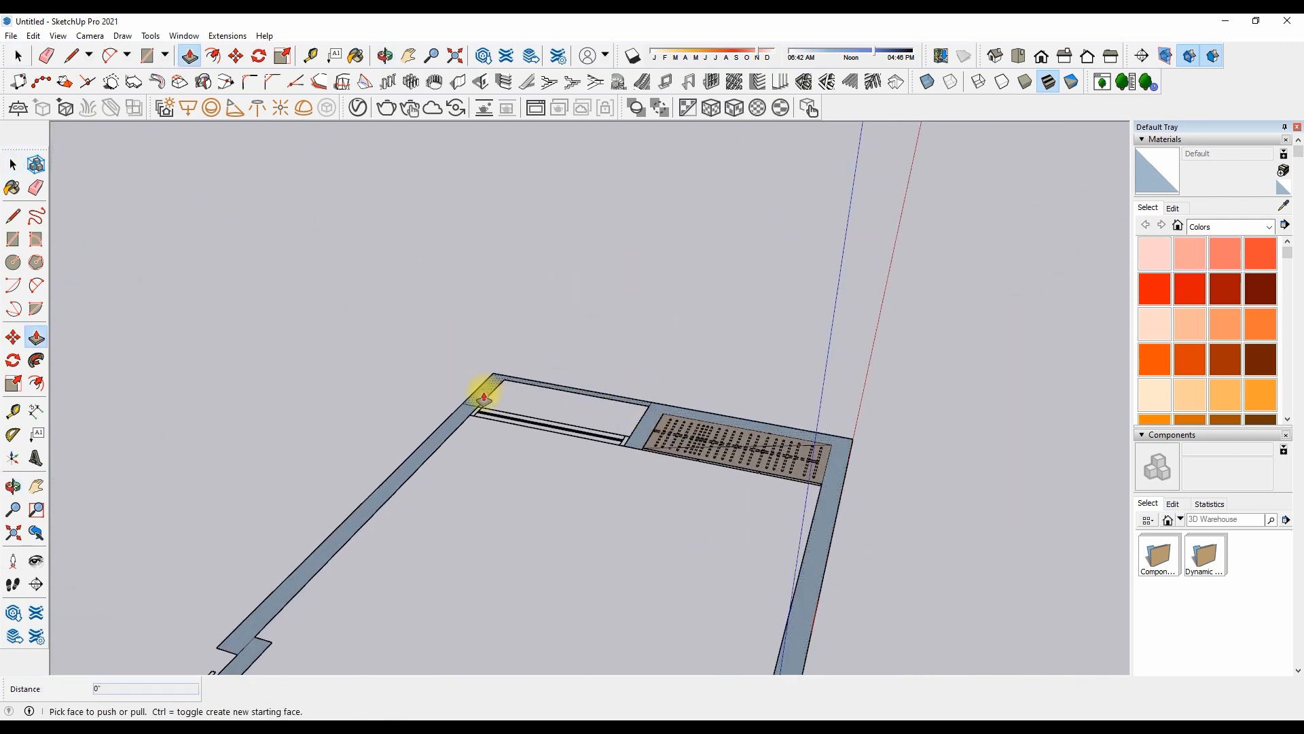
key("l")
scroll(641, 443, "up", 3)
left_click(658, 450)
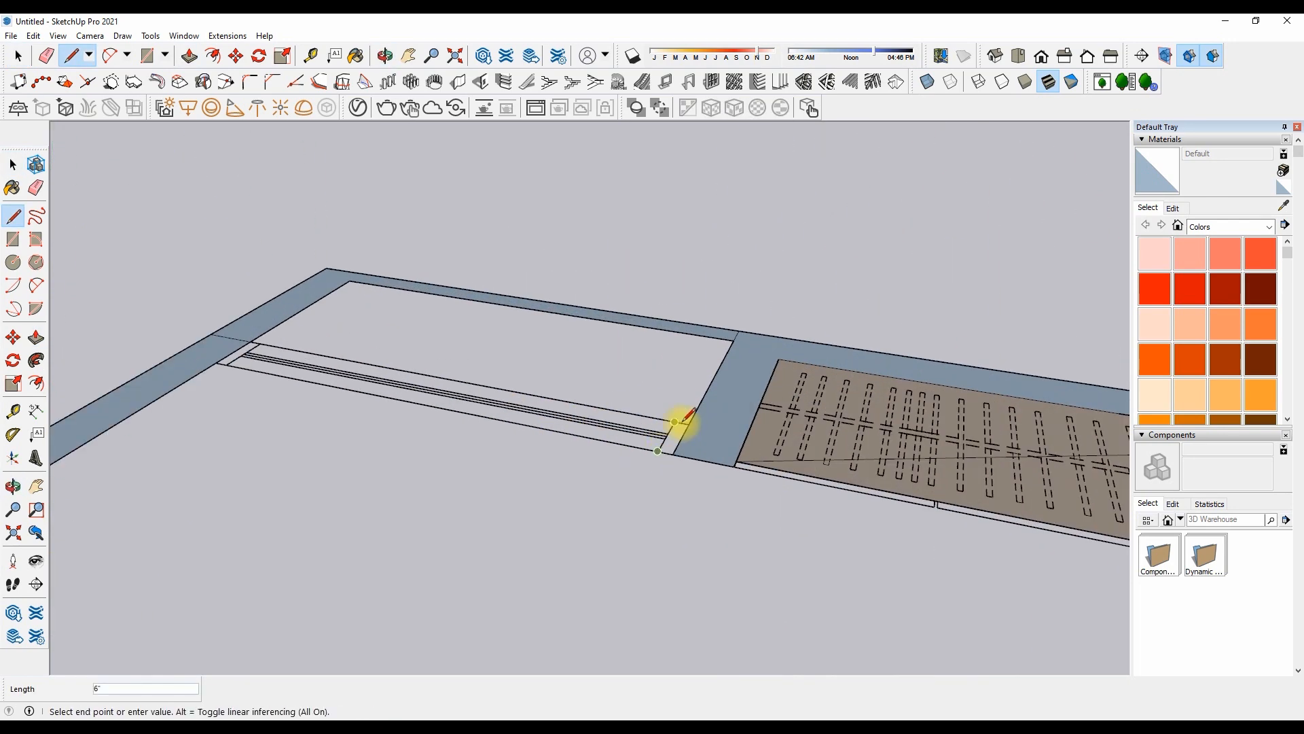
left_click(213, 357)
scroll(611, 421, "up", 1)
key("e")
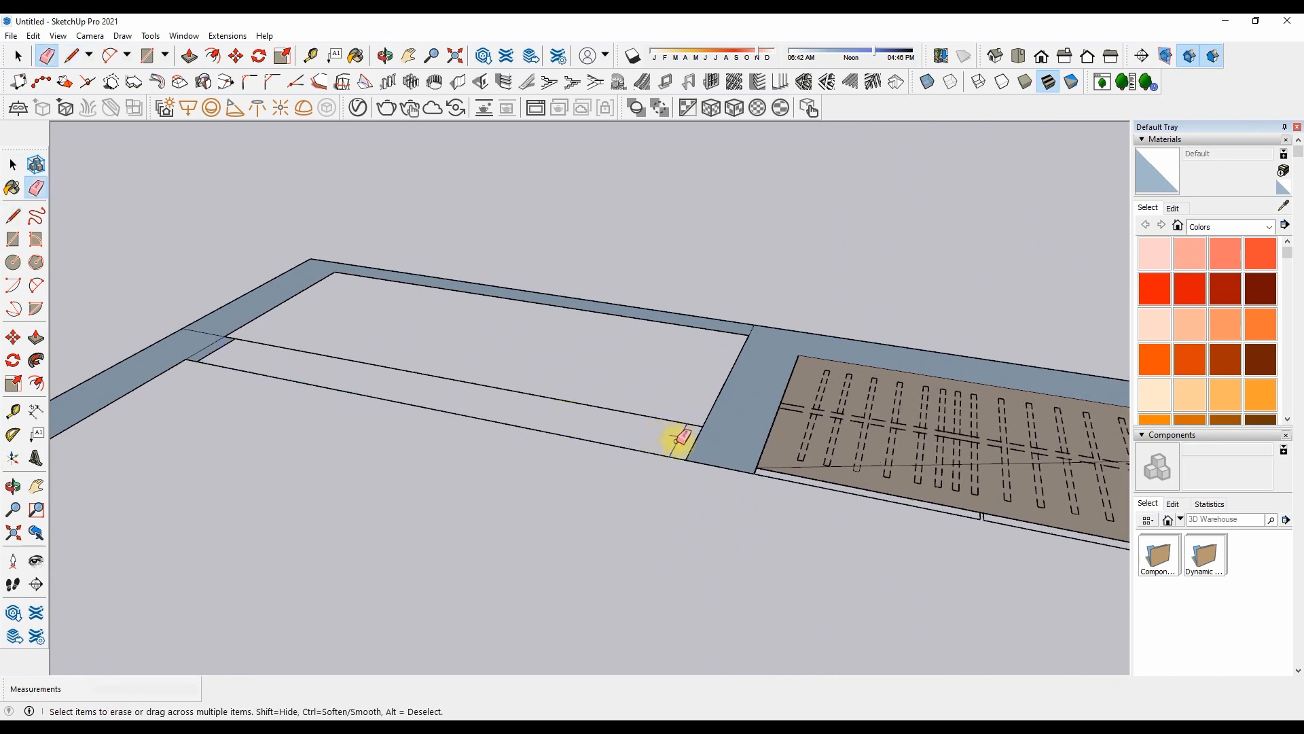
scroll(520, 422, "down", 2)
scroll(546, 393, "down", 1)
Draw a line across the recess opening between the wall corners to form a face, and erase the leftover line at the corner
key("l")
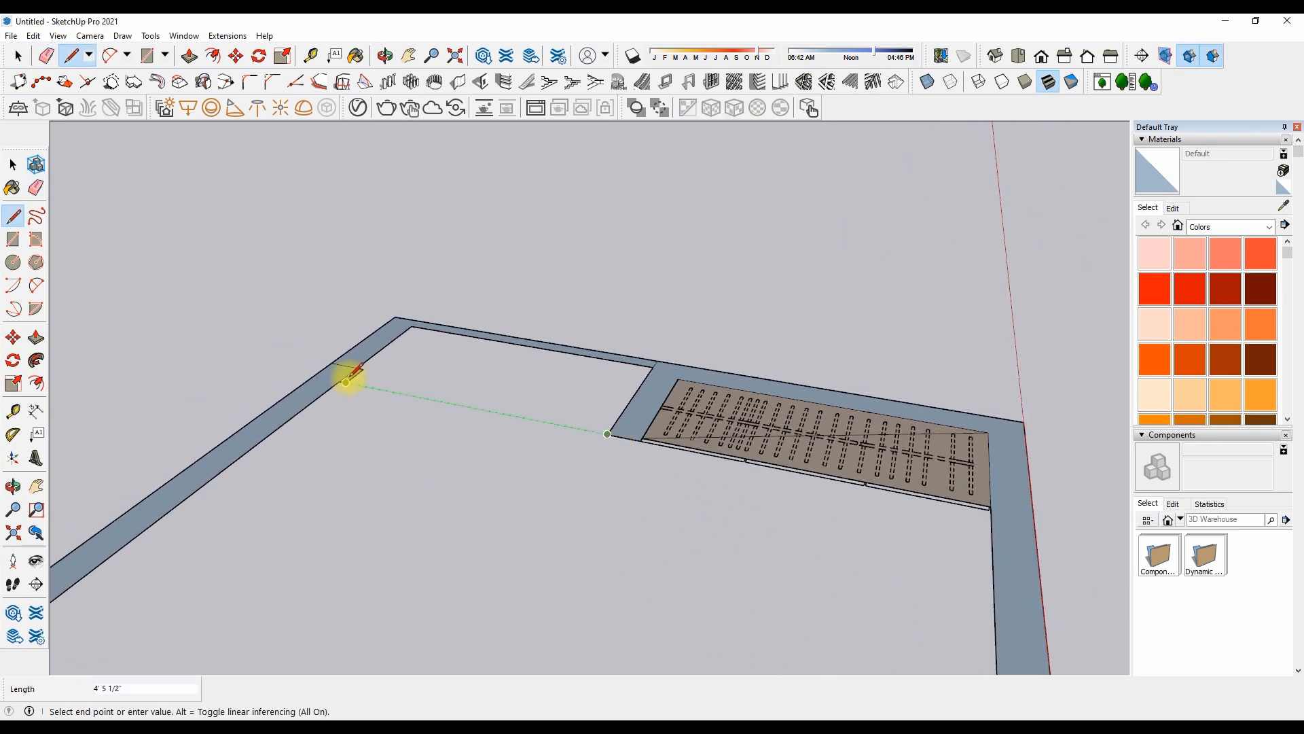
left_click(346, 383)
scroll(358, 428, "up", 2)
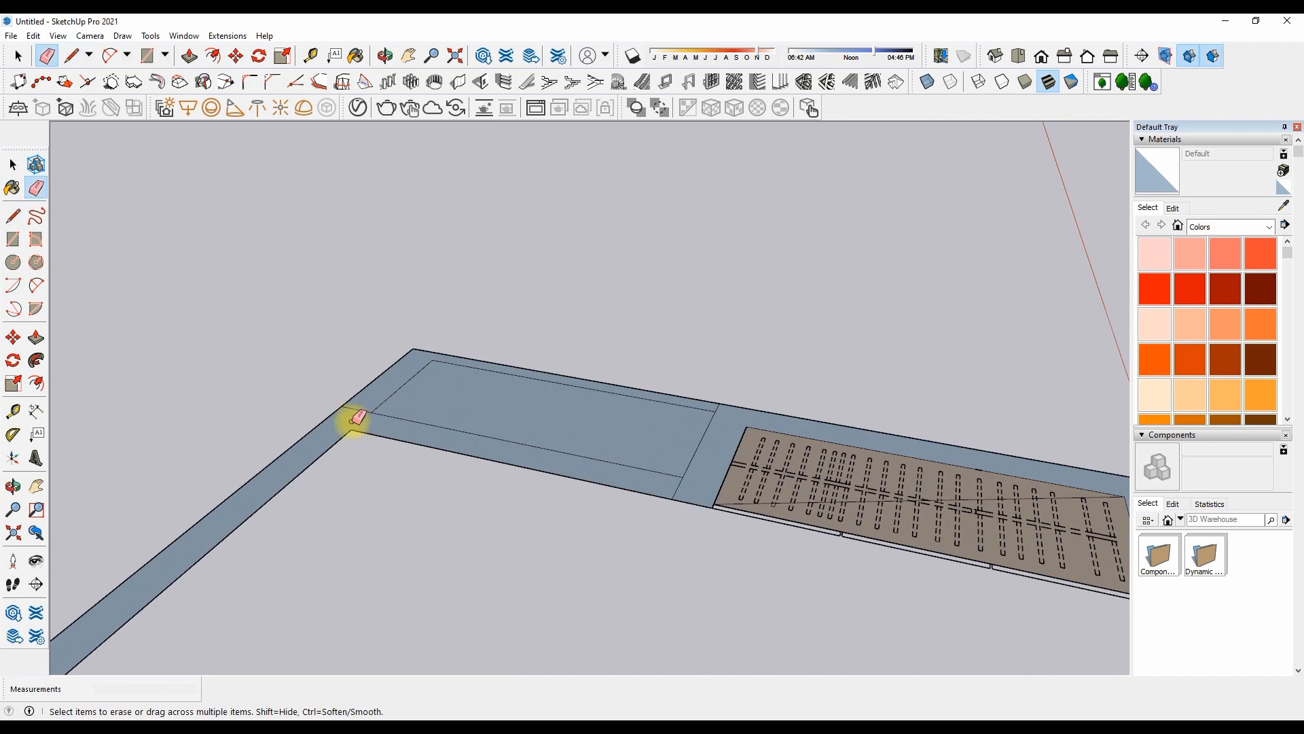
key("p")
key("l")
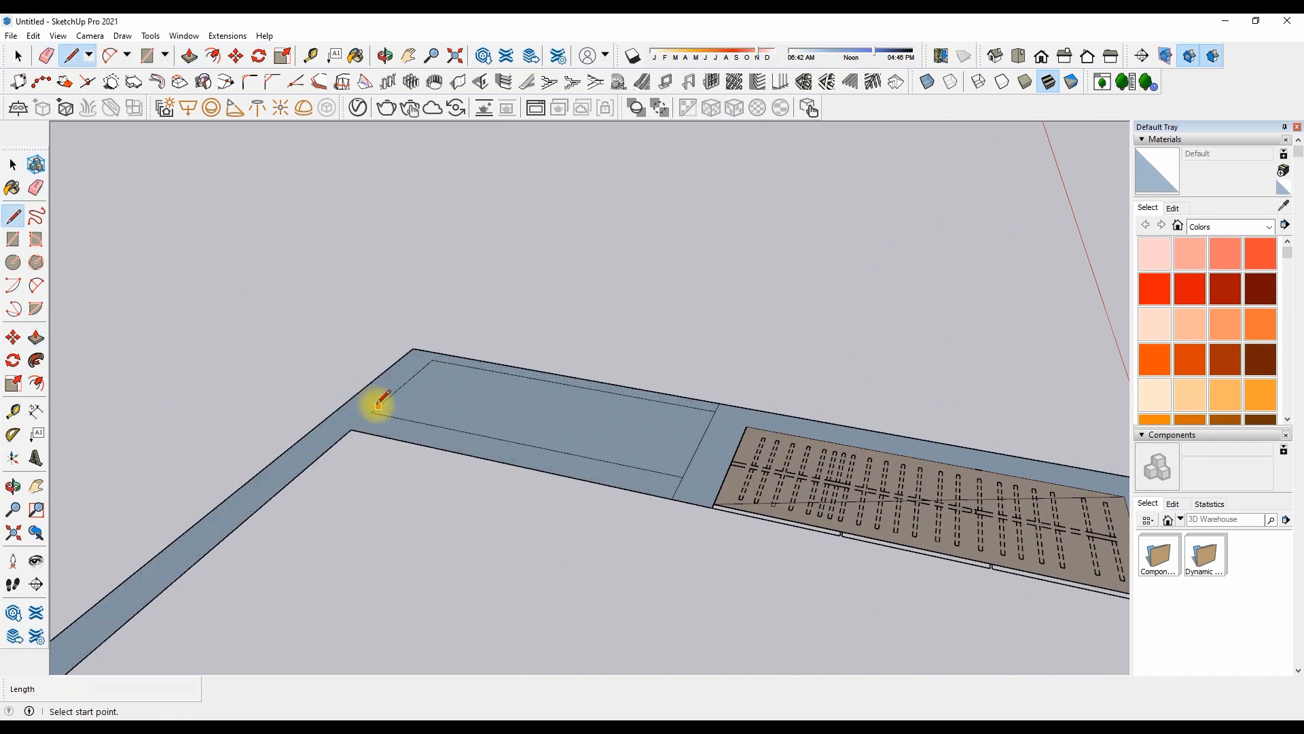
Extrude the long wall and the adjoining window wall strip upward 109" with Push/Pull
key("p")
left_click(345, 414)
type("109")
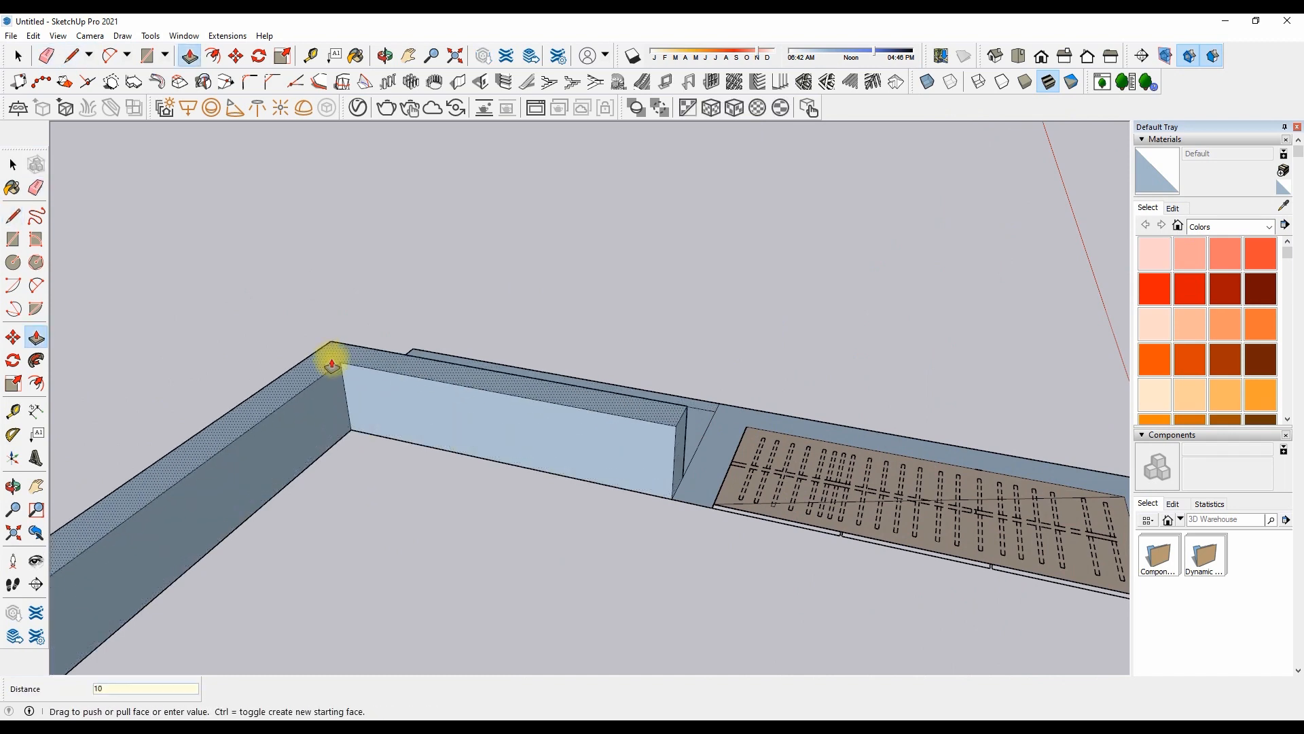
key("Return")
scroll(340, 326, "down", 3)
scroll(421, 522, "down", 3)
scroll(432, 293, "up", 1)
left_click(433, 294)
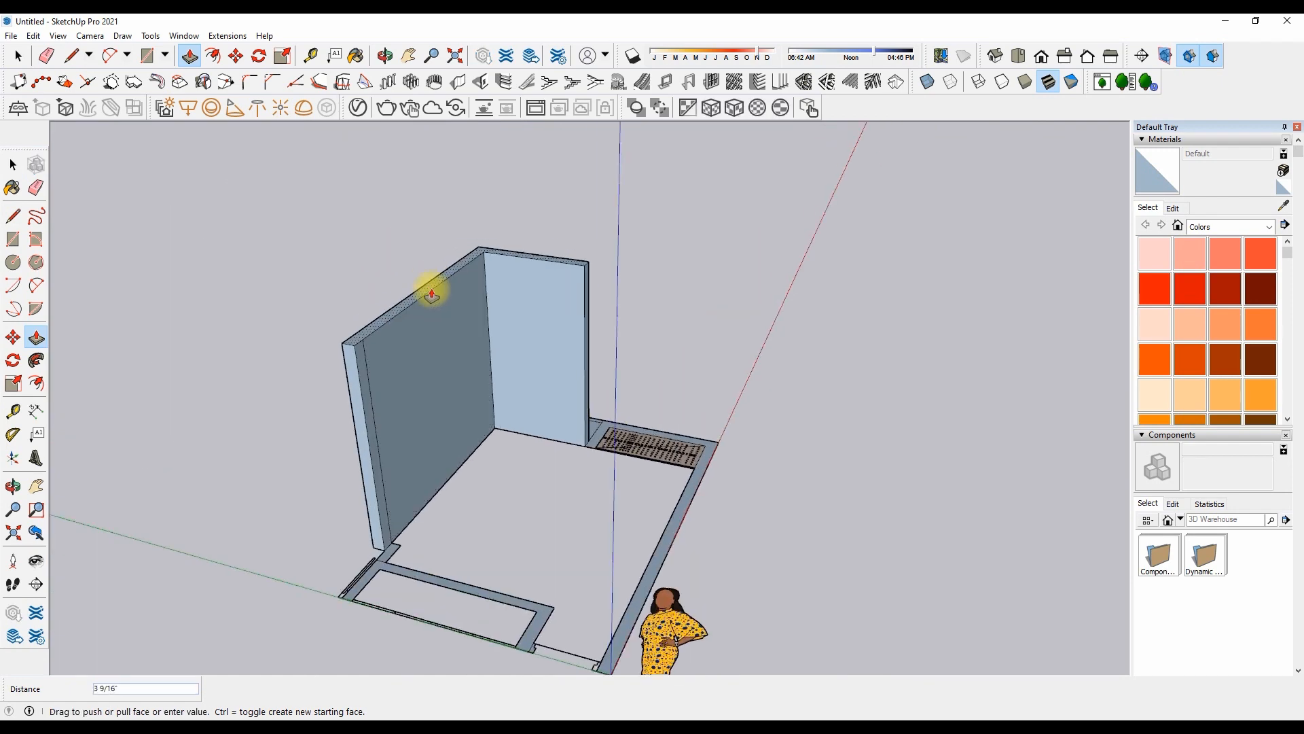
left_click(421, 293)
scroll(421, 293, "down", 2)
scroll(498, 274, "up", 4)
Draw horizontal lines across the window wall for the head and sill, with the sill 12" above the floor
key("l")
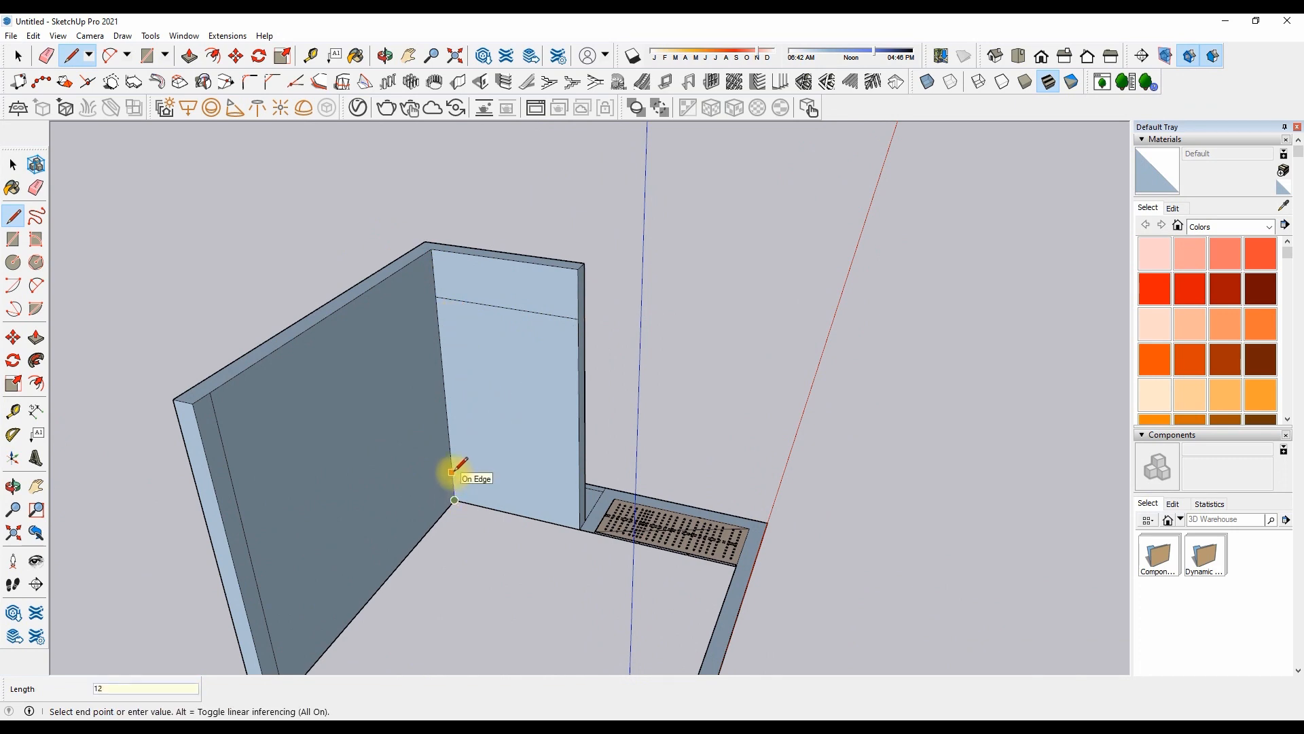
key("space")
scroll(525, 457, "down", 1)
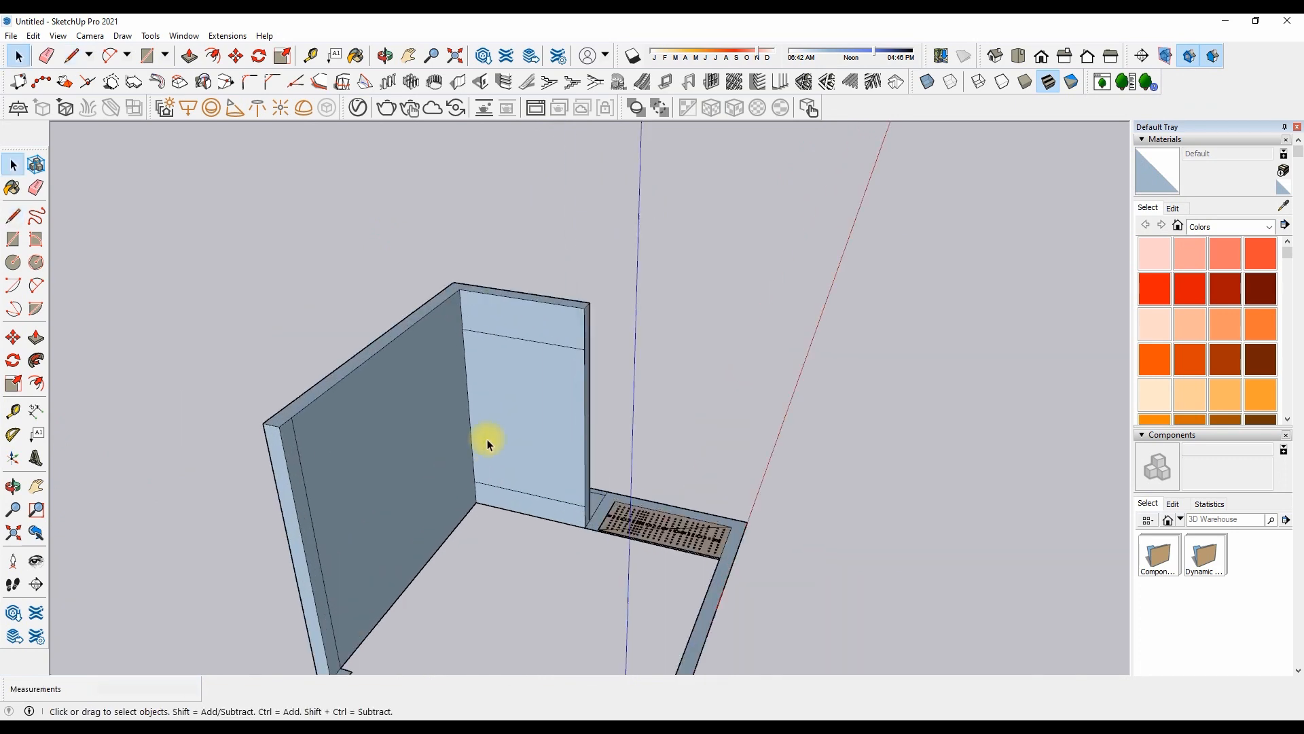
Copy the edges of the window panel inward 1" to outline the window frame
scroll(478, 435, "up", 3)
left_click(466, 438)
key("m")
left_click(467, 440)
key("ctrl")
left_click(496, 451)
key("Escape")
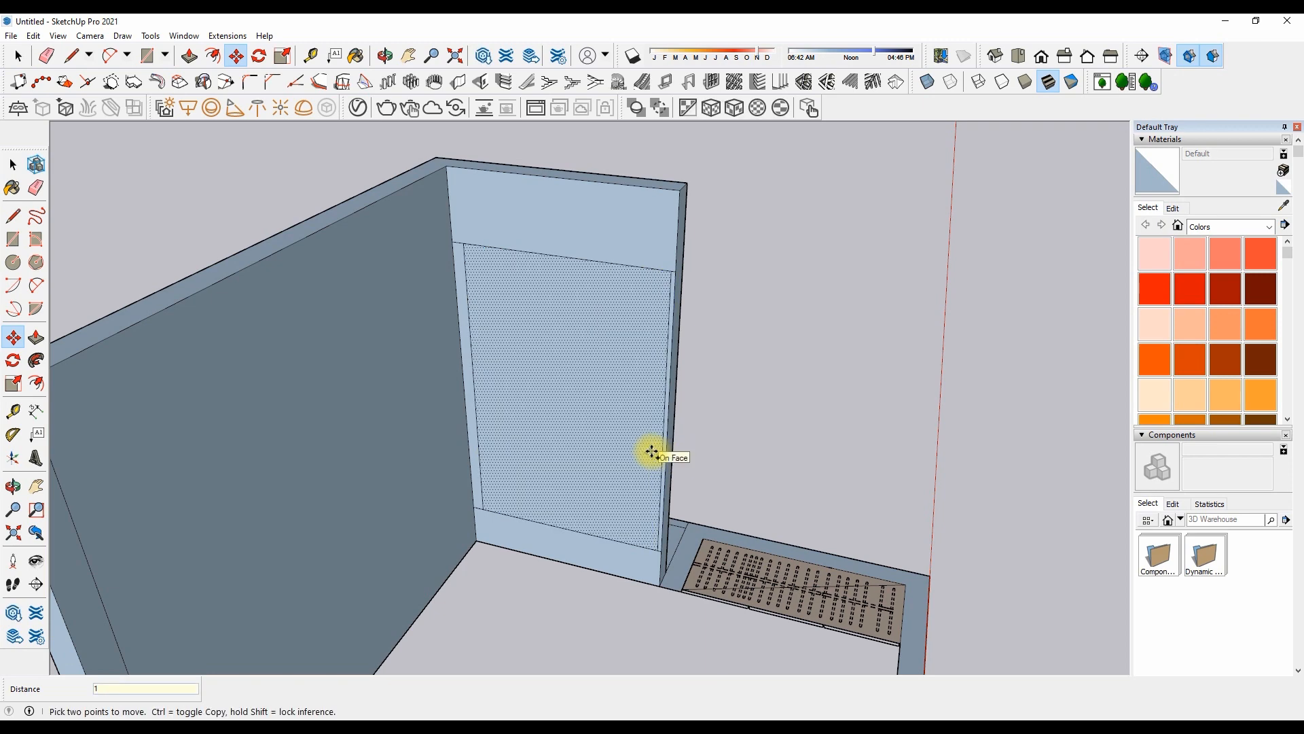
type("1")
key("Return")
key("space")
scroll(695, 352, "down", 1)
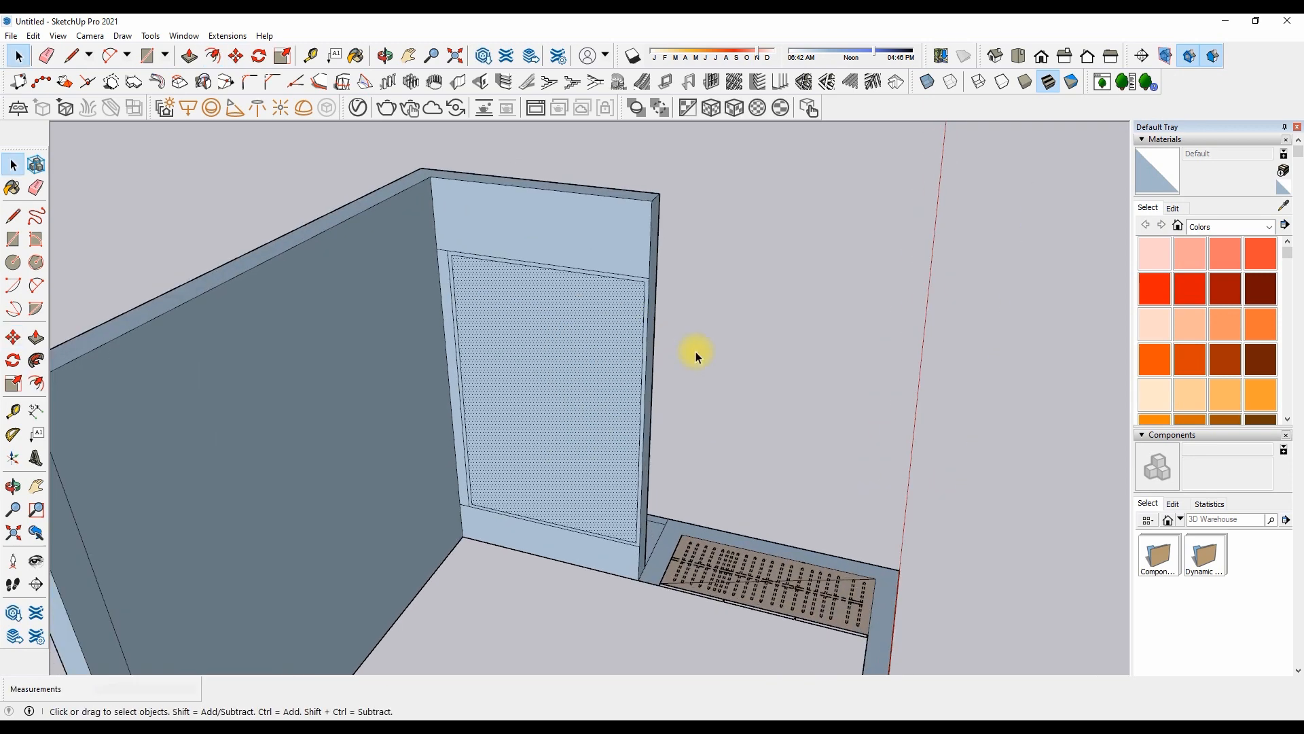
Push the inner window panel through the wall to open it, and raise the walls around the wardrobe to full height
left_click(695, 352)
scroll(695, 352, "up", 1)
key("p")
left_click(614, 472)
left_click(550, 405)
middle_click_drag(509, 388, 621, 253)
middle_click_drag(694, 278, 818, 267)
Draw a line across the top of the side wall at the wardrobe front and erase its overhanging end
key("l")
left_click(822, 279)
scroll(837, 268, "up", 3)
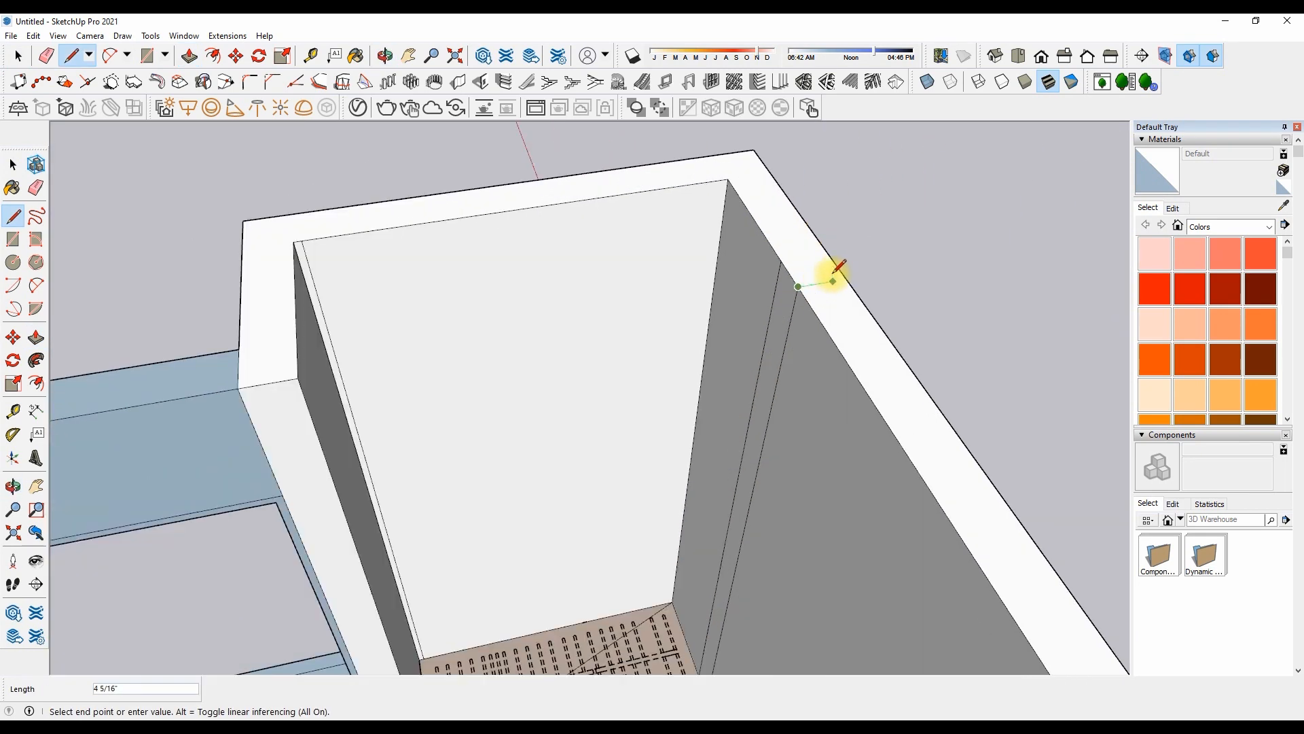
left_click(851, 284)
scroll(849, 278, "down", 5)
key("space")
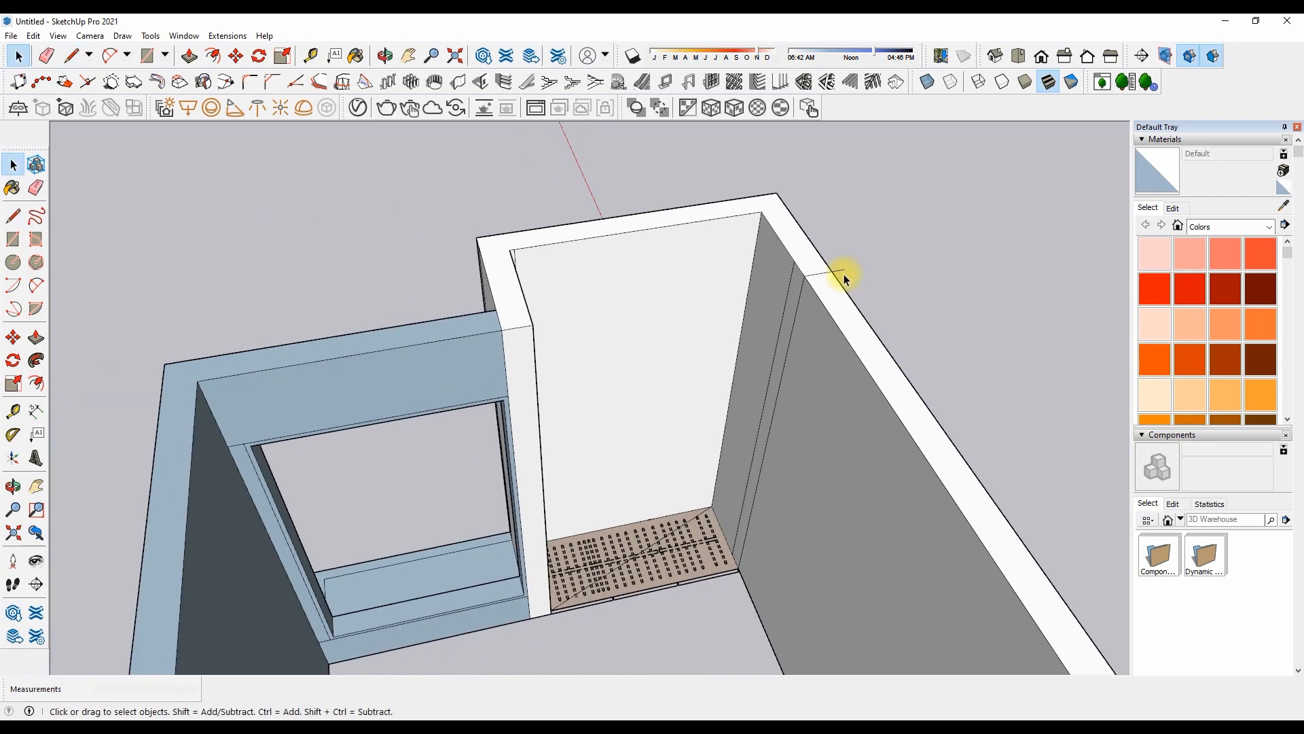
key("e")
left_click(839, 271)
Push the side wall beyond the wardrobe down to the floor and align the remaining wall end with the wardrobe front
key("p")
left_click(843, 306)
scroll(812, 300, "down", 3)
left_click(760, 494)
scroll(693, 483, "up", 8)
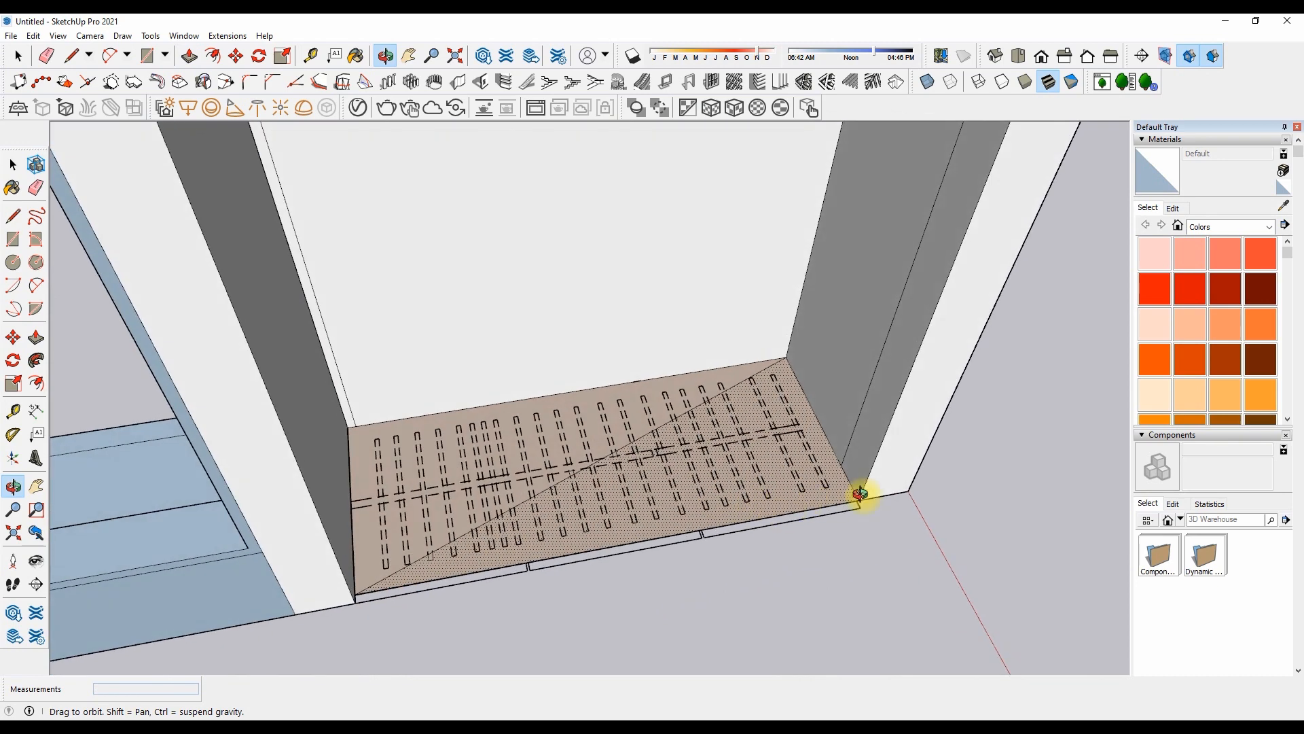
left_click(879, 501)
left_click(857, 513)
middle_click_drag(683, 442, 635, 511, "shift")
Erase the hanger and rail lines from the wardrobe's base face
key("space")
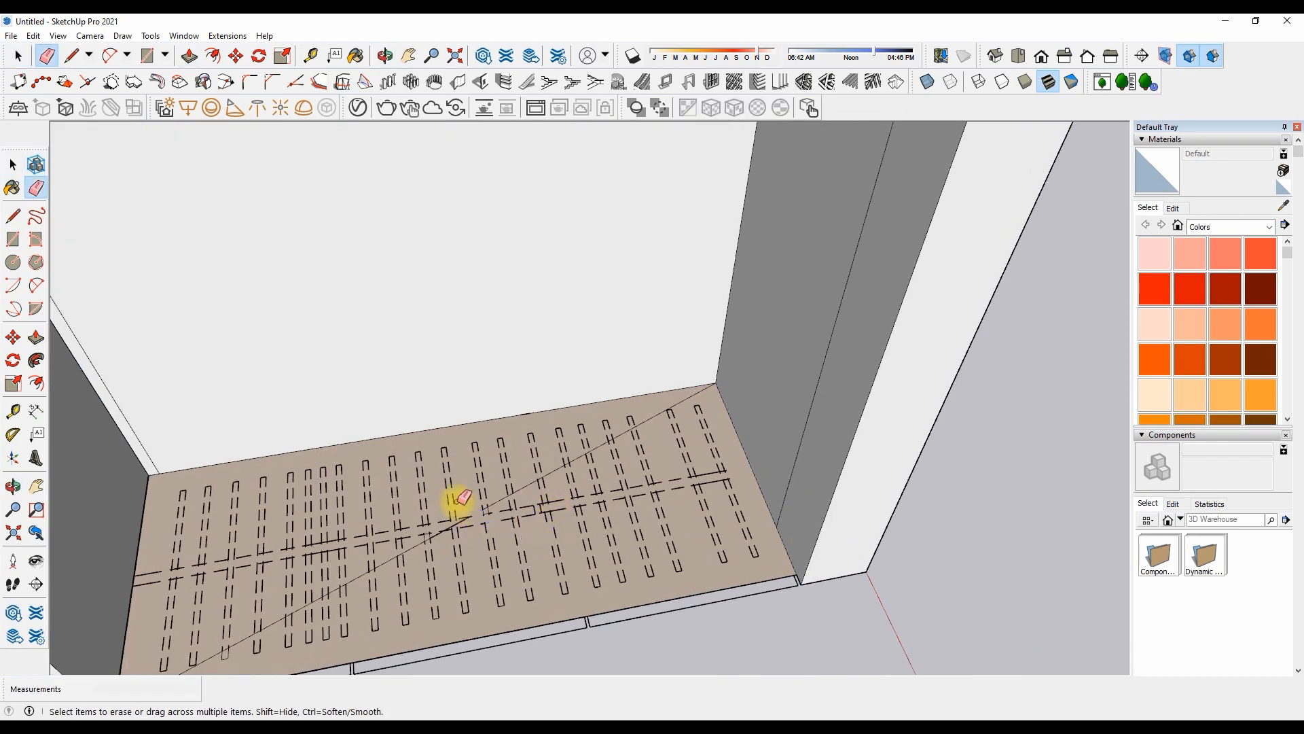
left_click_drag(459, 506, 445, 524)
scroll(730, 400, "down", 2)
key("space")
scroll(546, 542, "up", 1)
Extrude the wardrobe's base face upward 7' 6"
key("p")
left_click(550, 552)
scroll(558, 469, "down", 6)
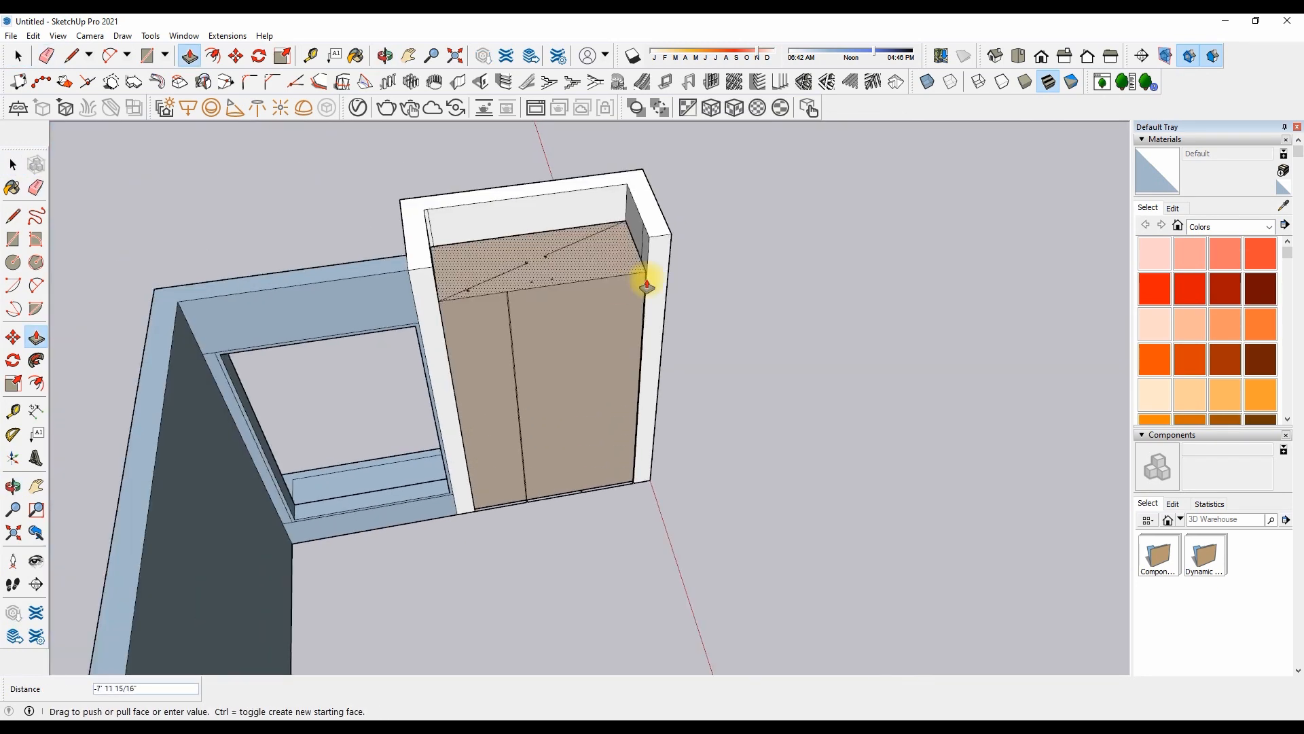
left_click(389, 312)
scroll(736, 203, "up", 3)
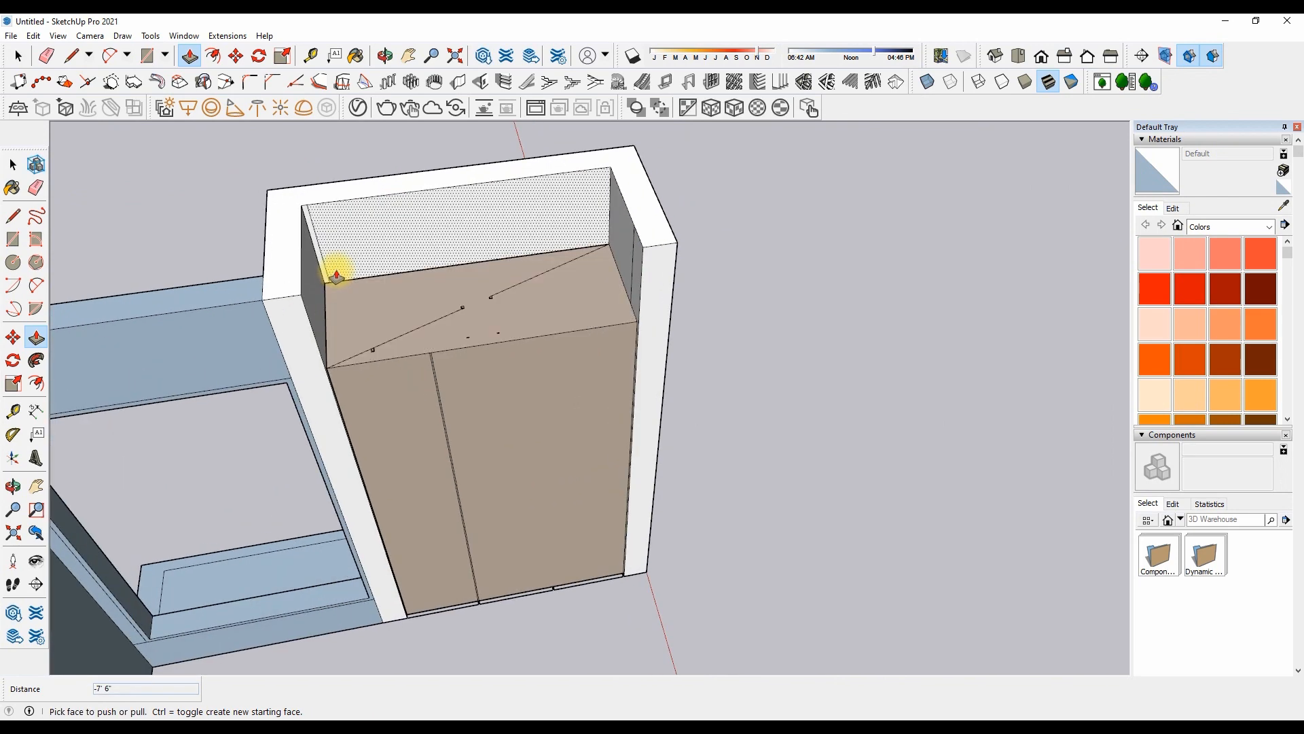
Outline the side wall's inner face above the wardrobe with a line, and extrude it about 1' 11 7/8" across the wardrobe top
key("l")
scroll(320, 319, "up", 5)
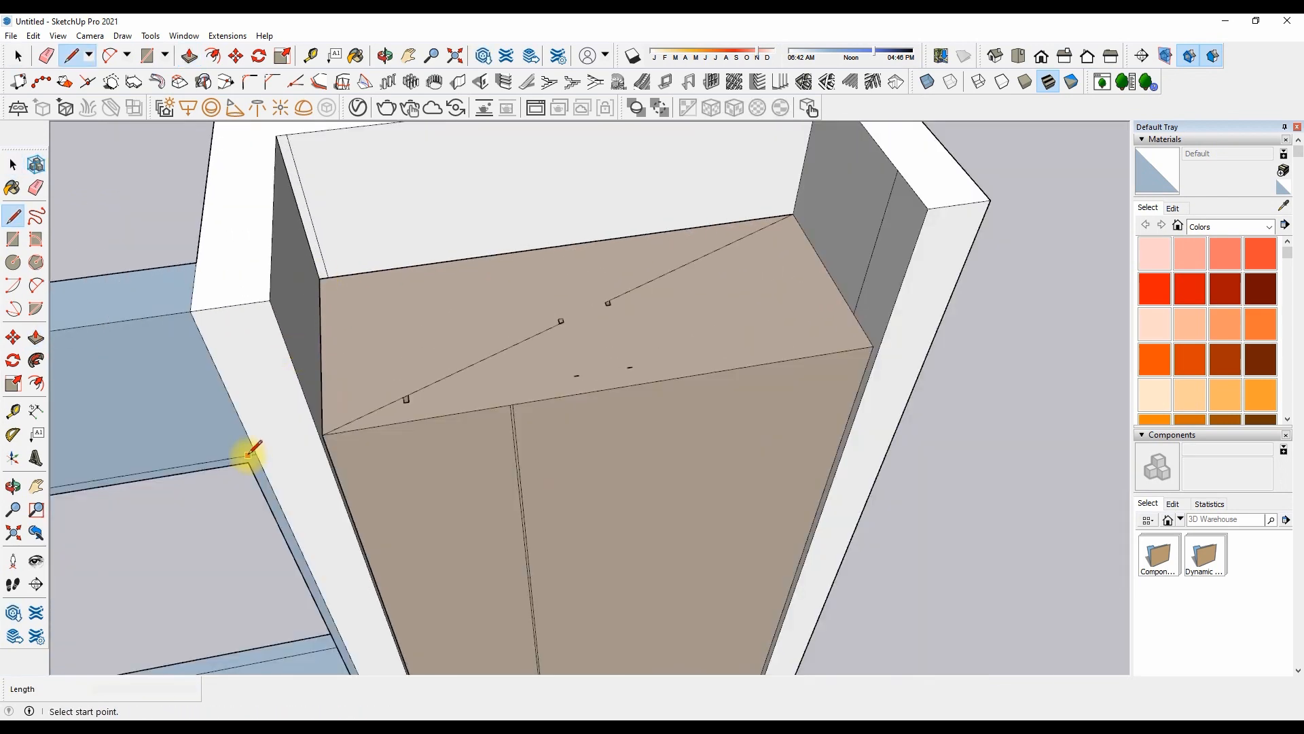
left_click(323, 438)
scroll(323, 438, "up", 2)
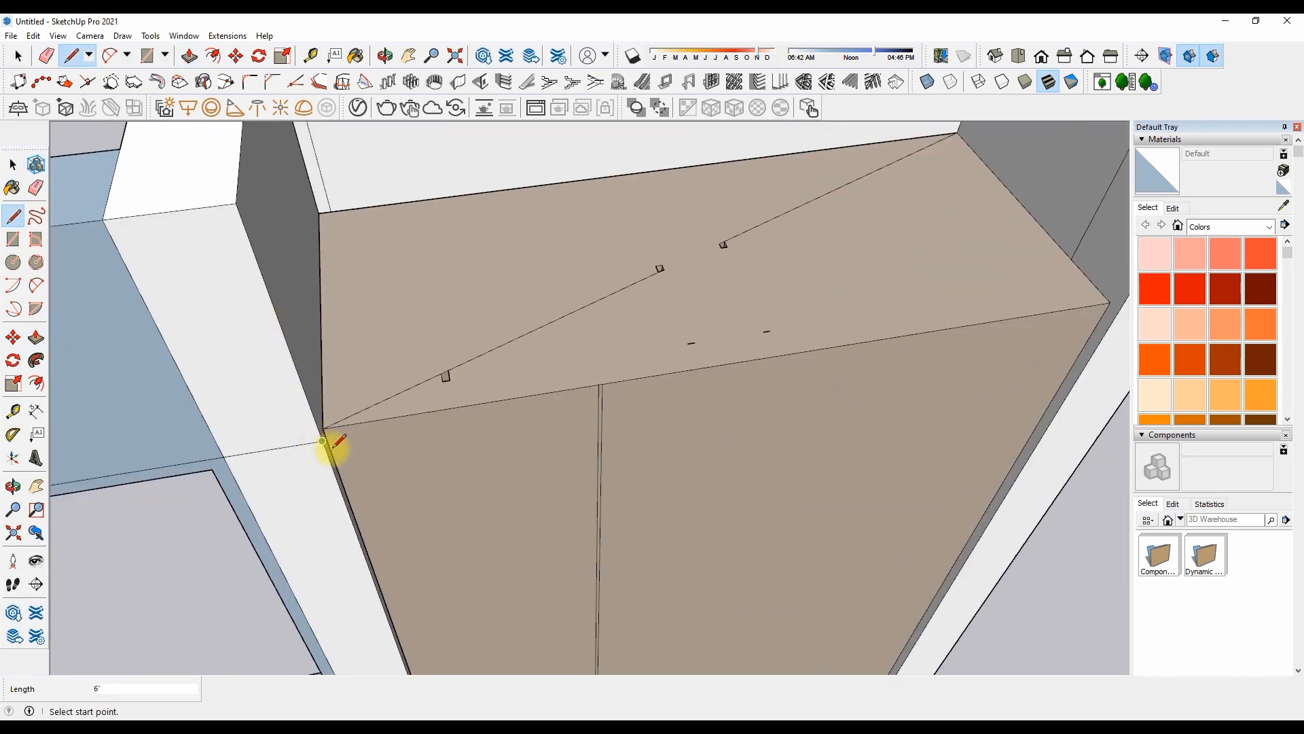
scroll(315, 239, "down", 3)
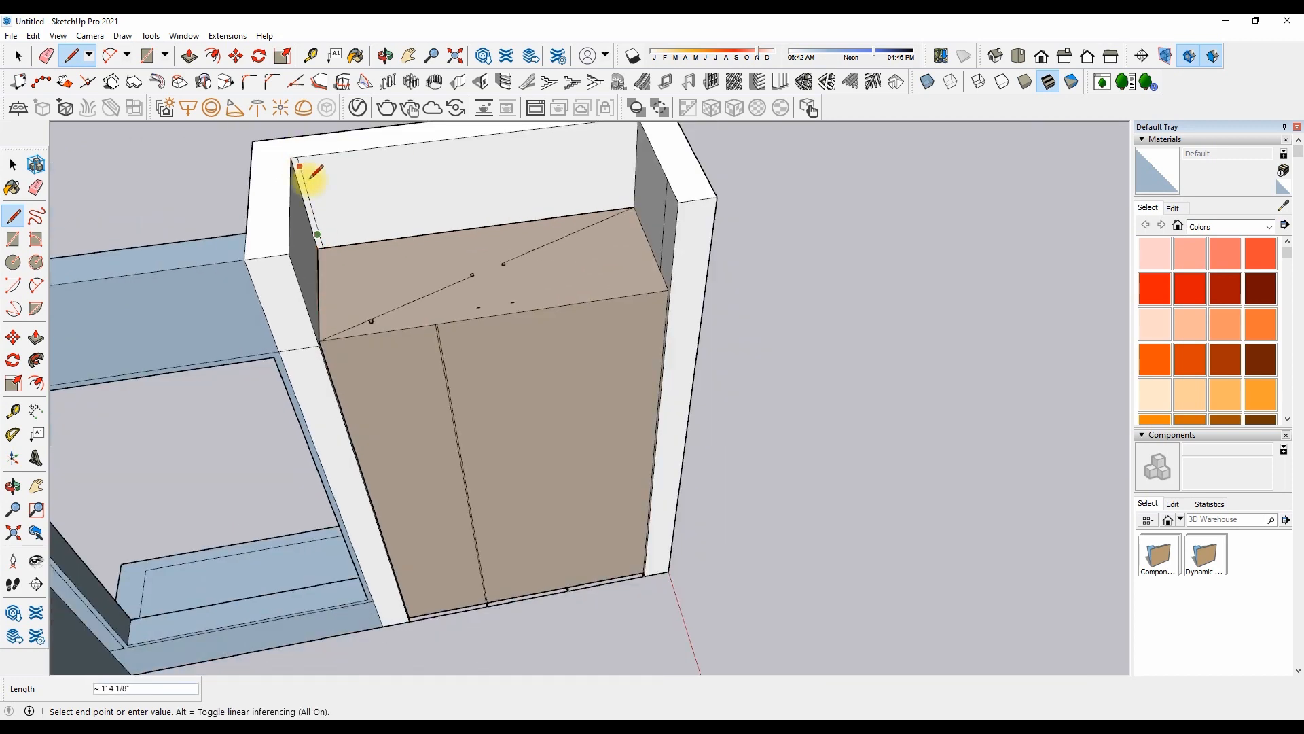
key("p")
left_click(310, 261)
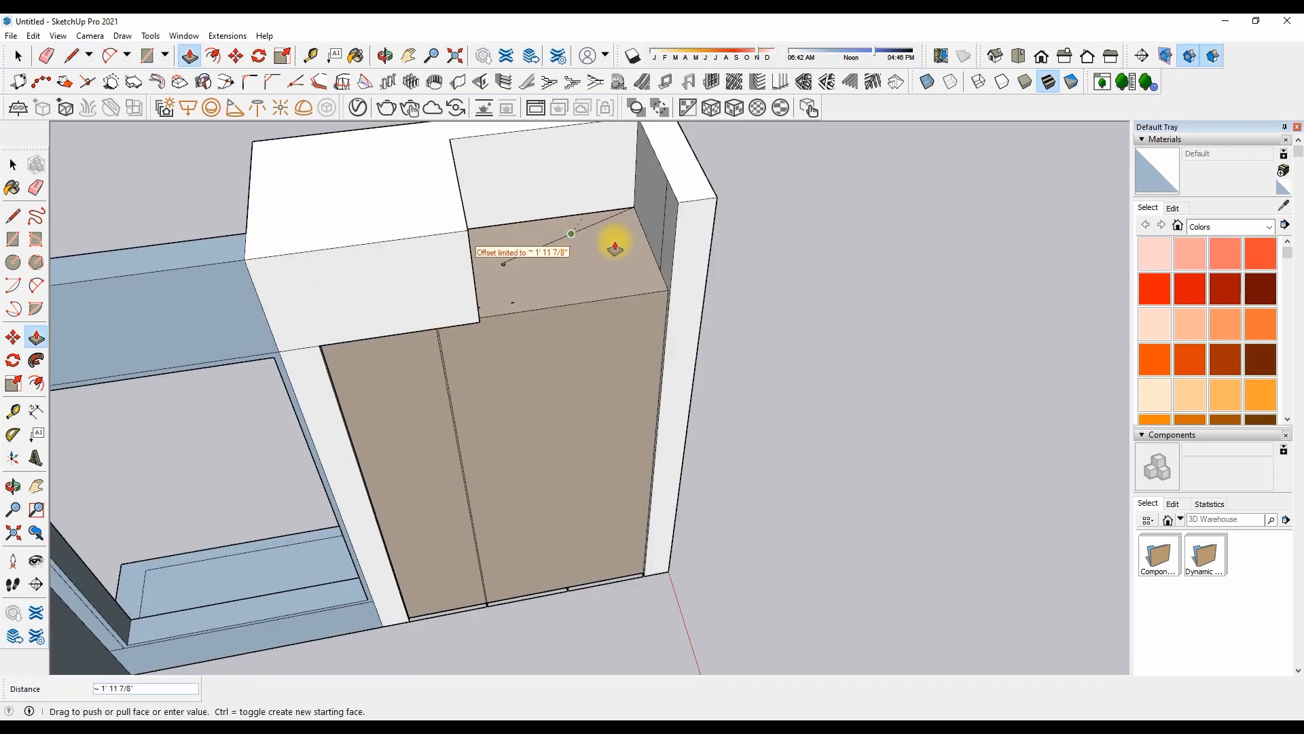
left_click(614, 244)
Erase the stray marks and lines on the wardrobe's top face that stop the bulkhead from extending further
scroll(631, 210, "up", 4)
type("4e")
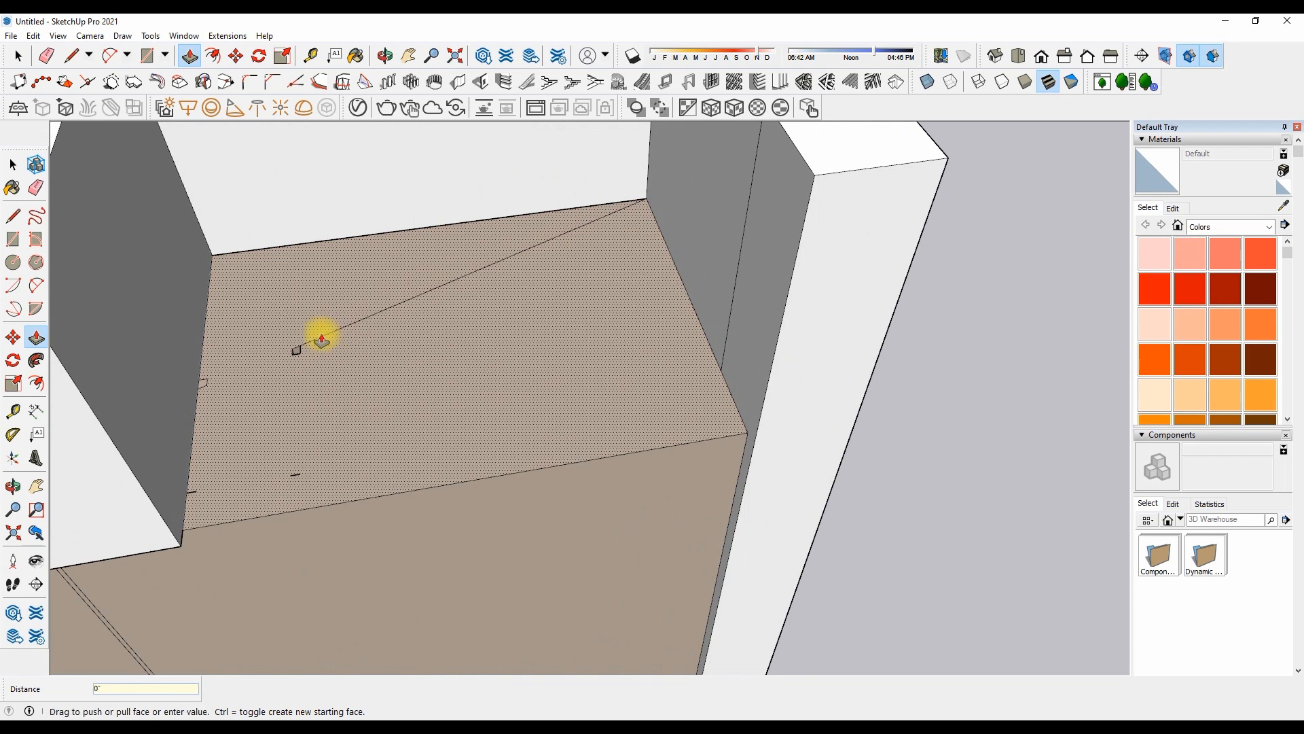
scroll(322, 340, "down", 3)
key("e")
key("p")
left_click(286, 322)
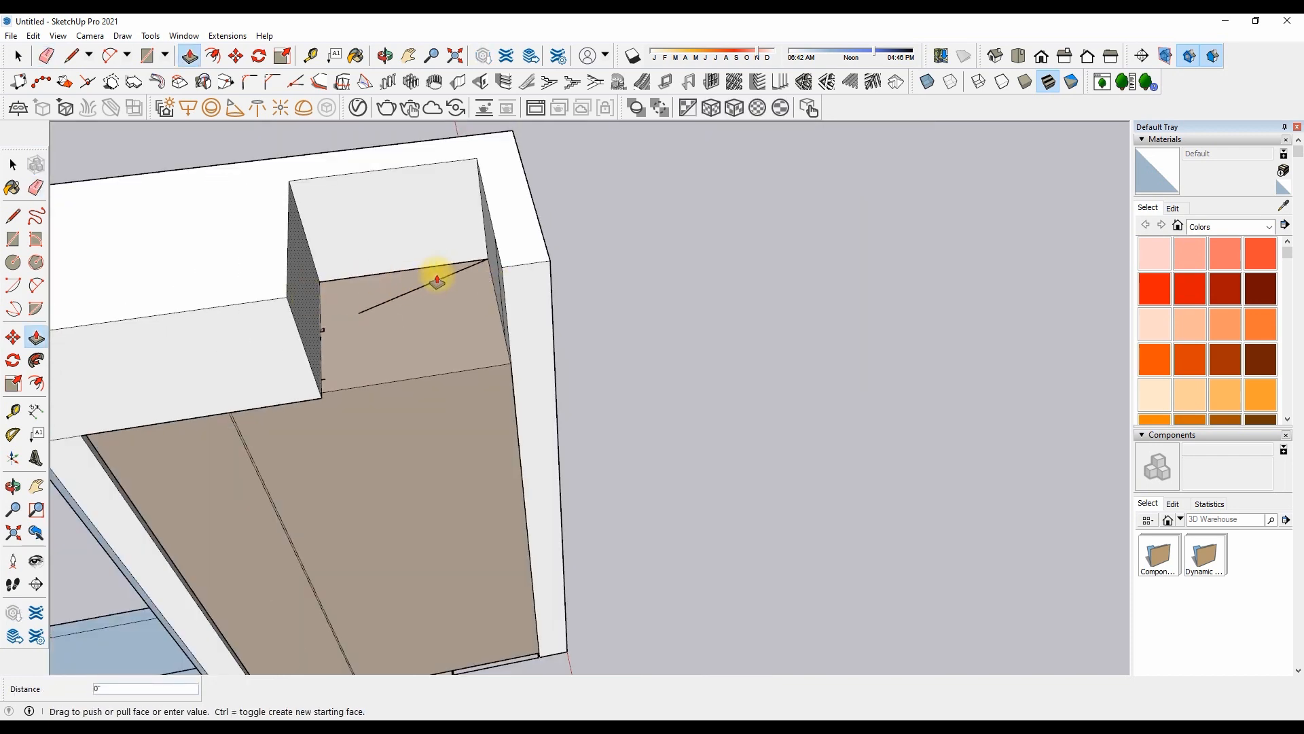
key("e")
scroll(320, 355, "up", 5)
scroll(331, 337, "down", 5)
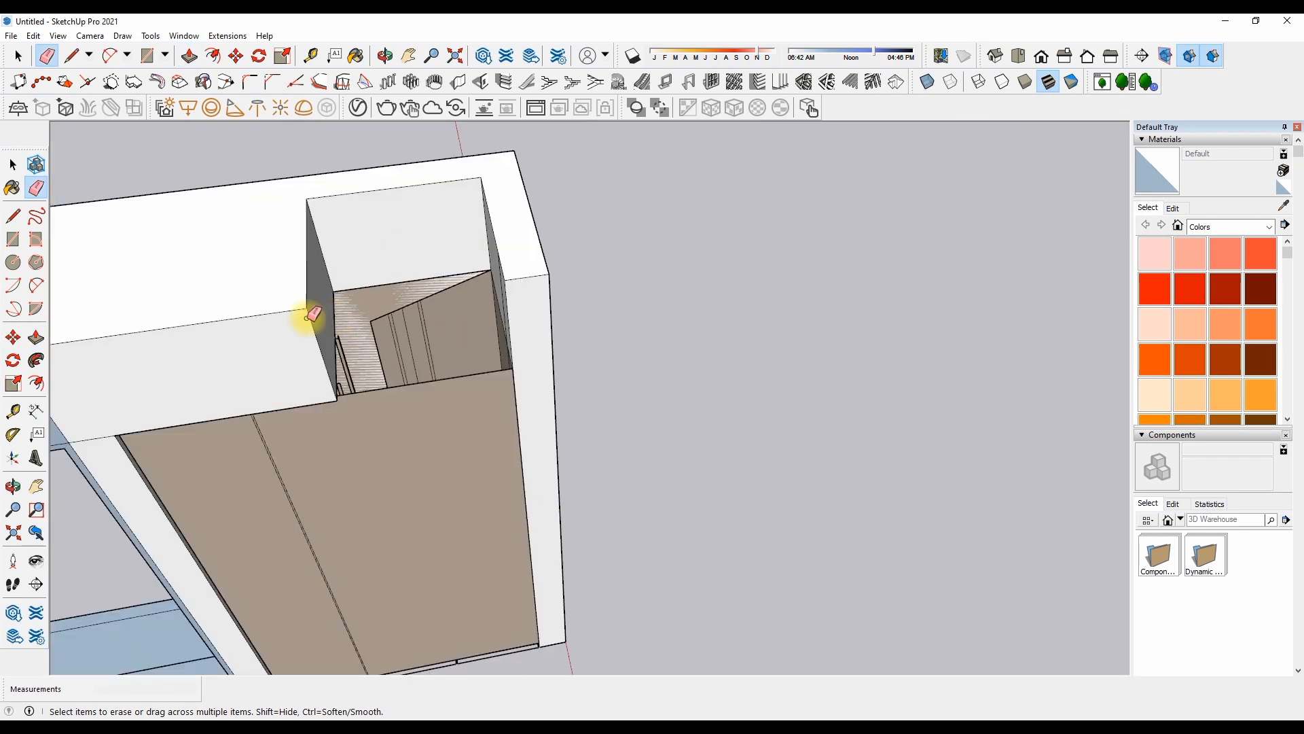
Extrude the bulkhead across to the opposite side wall and erase the seam lines where they meet
key("p")
left_click(336, 314)
left_click(542, 332)
key("e")
scroll(551, 270, "down", 3)
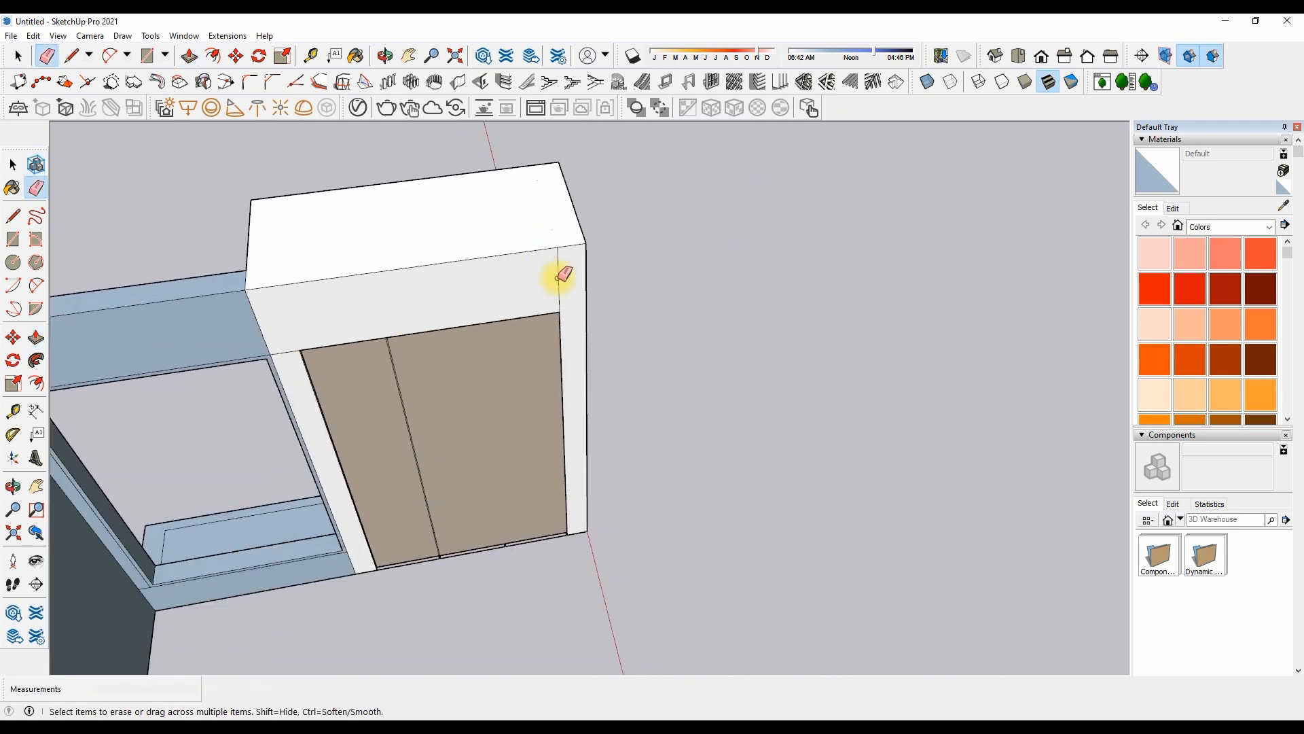
Draw a 5' 2" line along the floor across the wardrobe front, from the inner side wall to the outer wall corner
scroll(435, 567, "up", 5)
key("l")
scroll(340, 594, "up", 2)
left_click(294, 596)
scroll(293, 597, "down", 3)
left_click(900, 485)
right_click(725, 478)
left_click(787, 259)
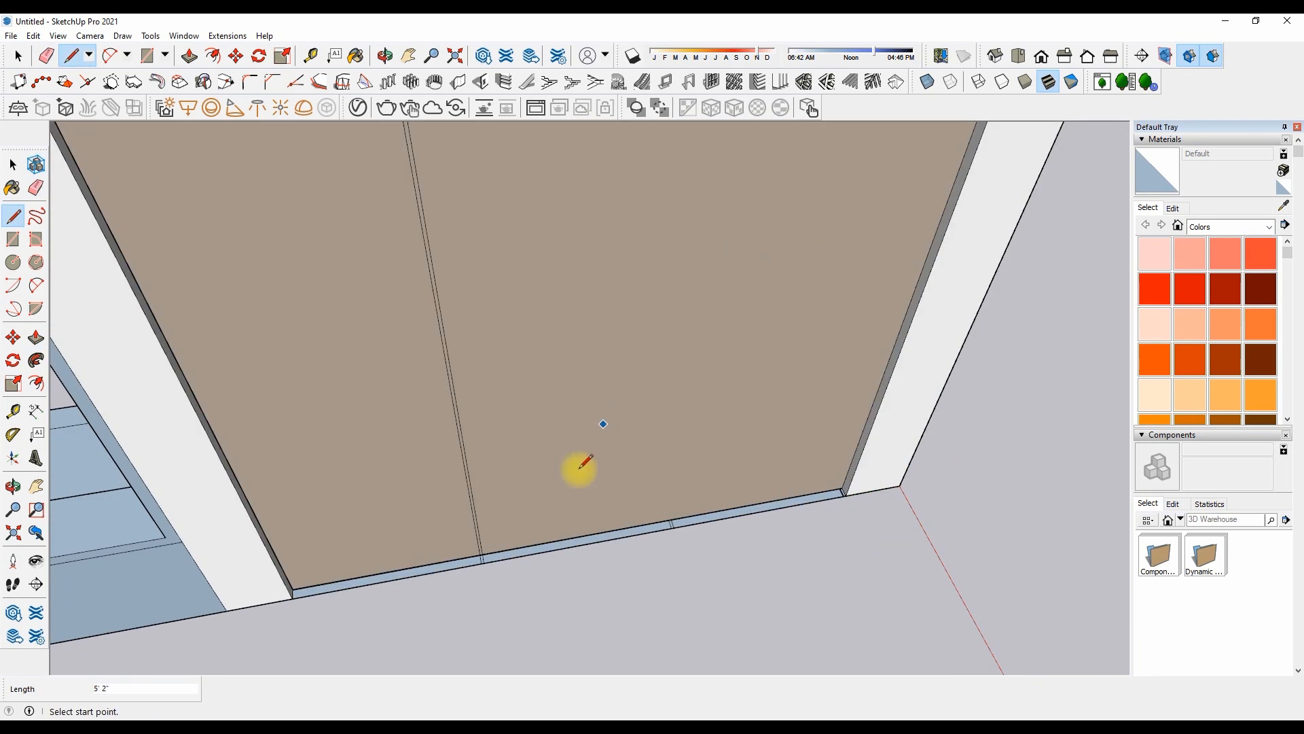
Extrude the three floor segments along the wardrobe front upward 7' 6" to the underside of the bulkhead
key("p")
scroll(434, 571, "up", 1)
left_click(433, 571)
scroll(432, 563, "down", 6)
scroll(292, 331, "up", 2)
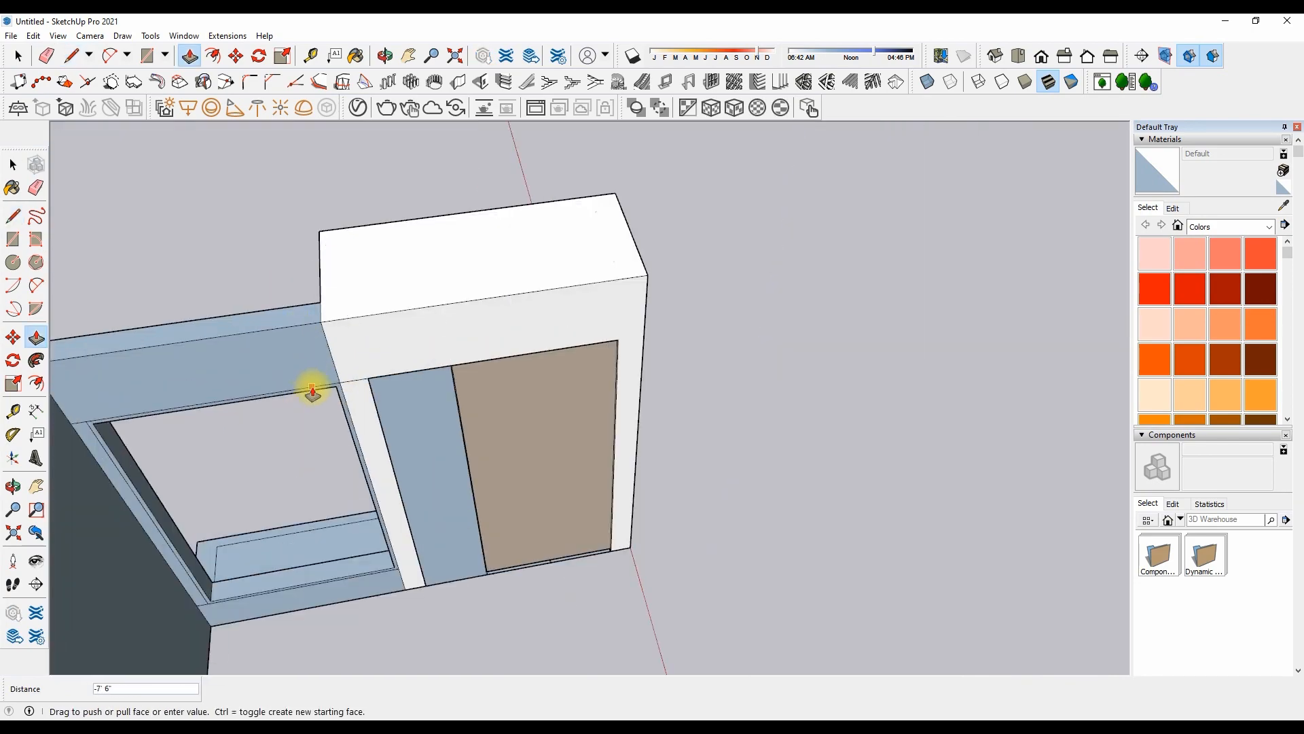
left_click(312, 388)
scroll(503, 598, "up", 3)
double_click(503, 598)
double_click(679, 568)
scroll(653, 498, "down", 4)
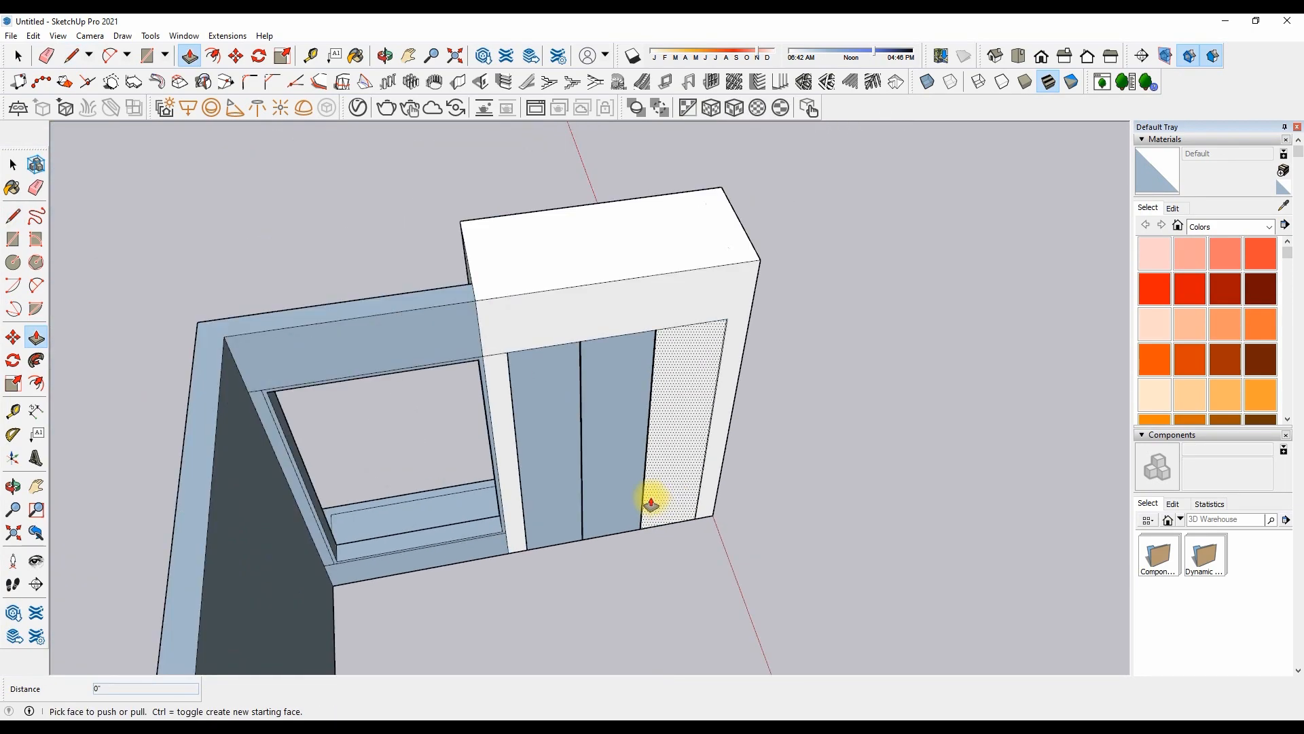
Close the narrow gaps between the wardrobe's front panels by pushing their side faces together
scroll(690, 435, "up", 6)
scroll(439, 530, "up", 8)
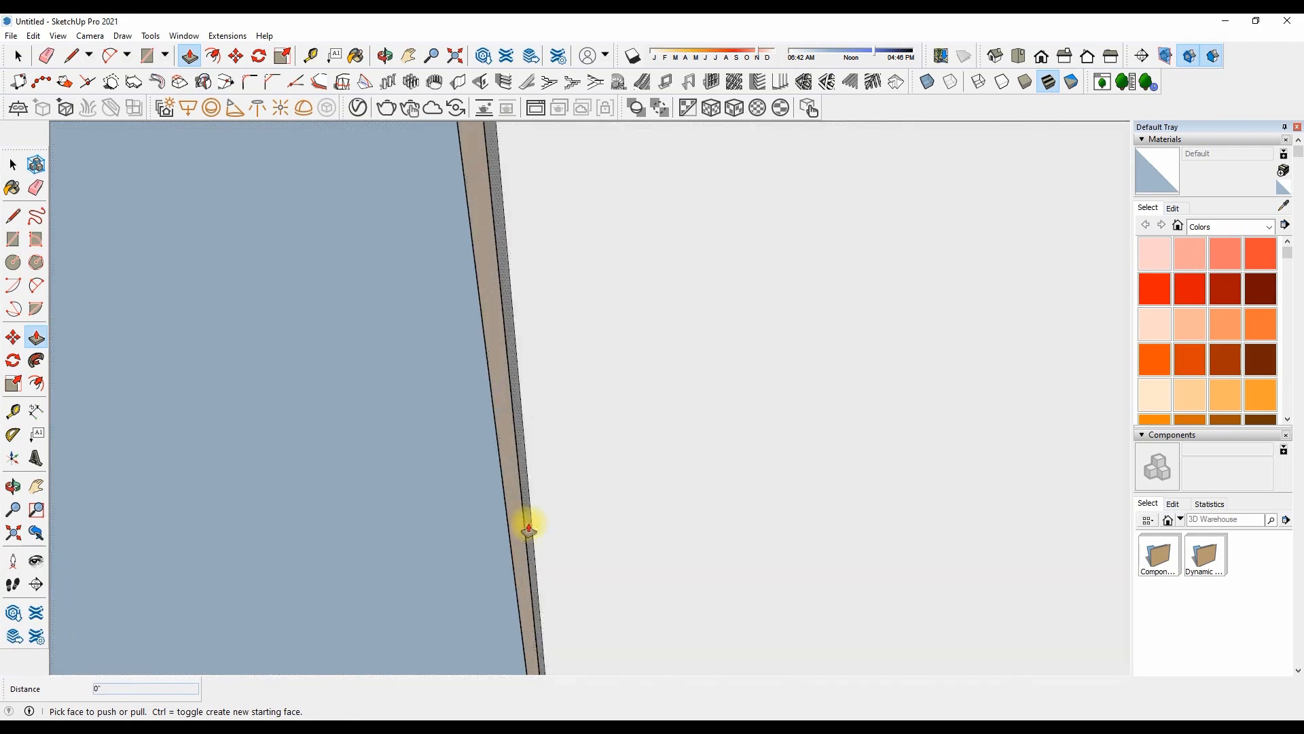
left_click(528, 530)
scroll(360, 516, "down", 3)
left_click(617, 485)
left_click(616, 510)
left_click(425, 516)
scroll(430, 517, "down", 2)
Close the remaining thin gap between the wardrobe front and the side wall next to the window
middle_click_drag(118, 591, 512, 530, "shift")
scroll(611, 517, "up", 3)
scroll(544, 544, "down", 3)
scroll(91, 333, "up", 6)
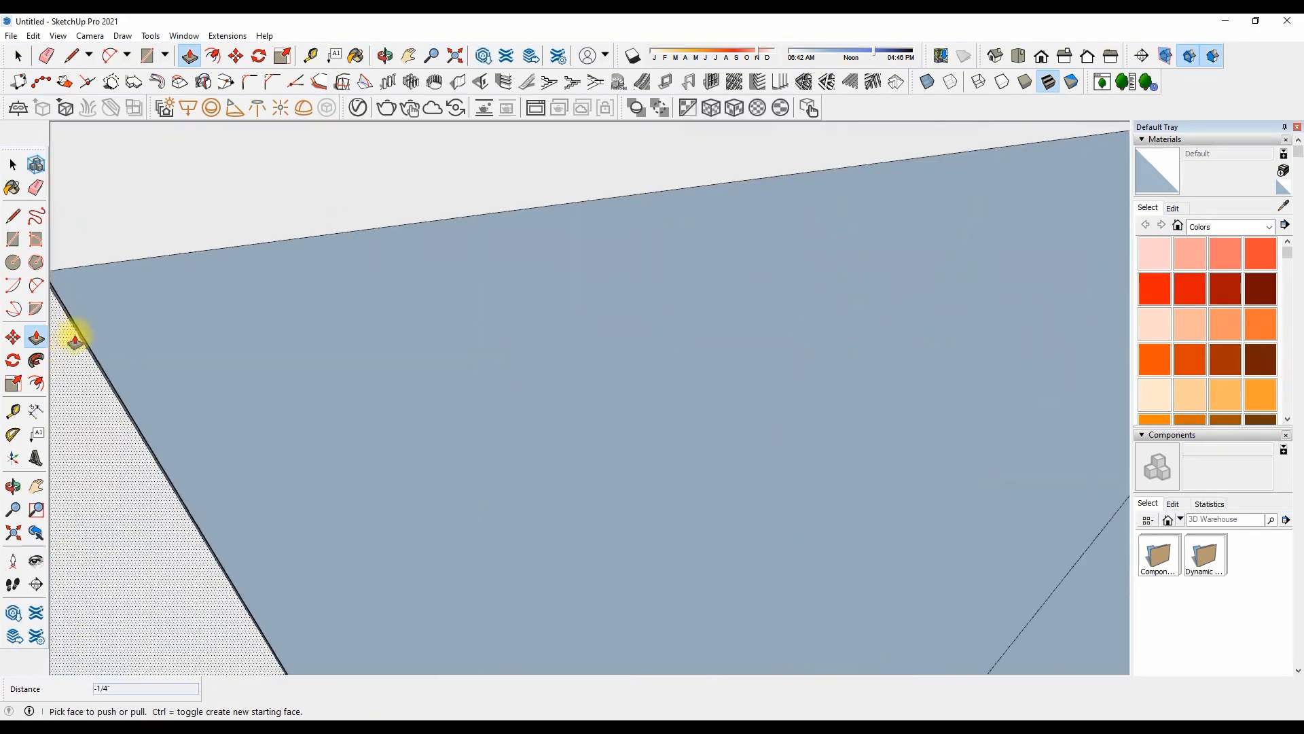
left_click(83, 342)
left_click(268, 286)
Erase the vertical seams between the wardrobe's front panels to merge them into one face
scroll(267, 280, "down", 5)
key("e")
left_click_drag(498, 324, 722, 320)
Try to erase the extra vertical line along the wardrobe front's outer edge
scroll(926, 224, "up", 3)
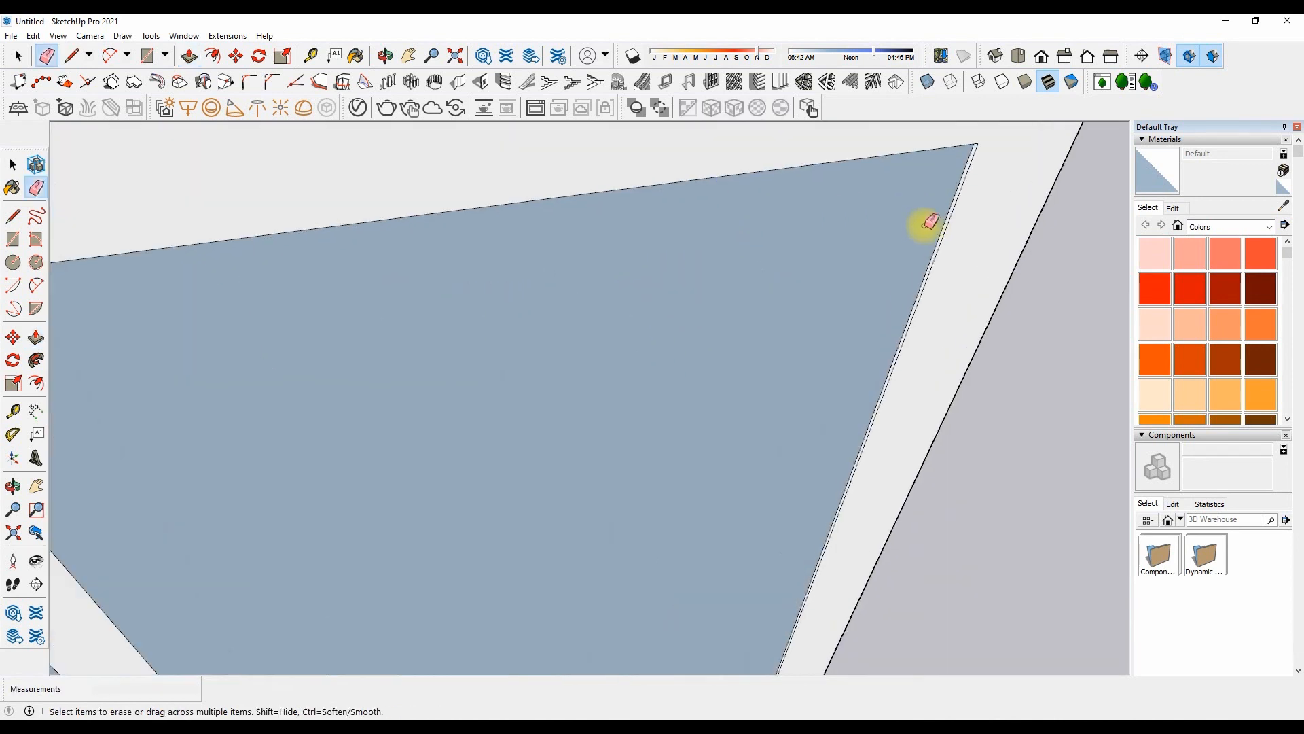
left_click(945, 226)
scroll(656, 283, "down", 2)
key("ctrl+z")
left_click(823, 252)
key("ctrl+z")
left_click(823, 252)
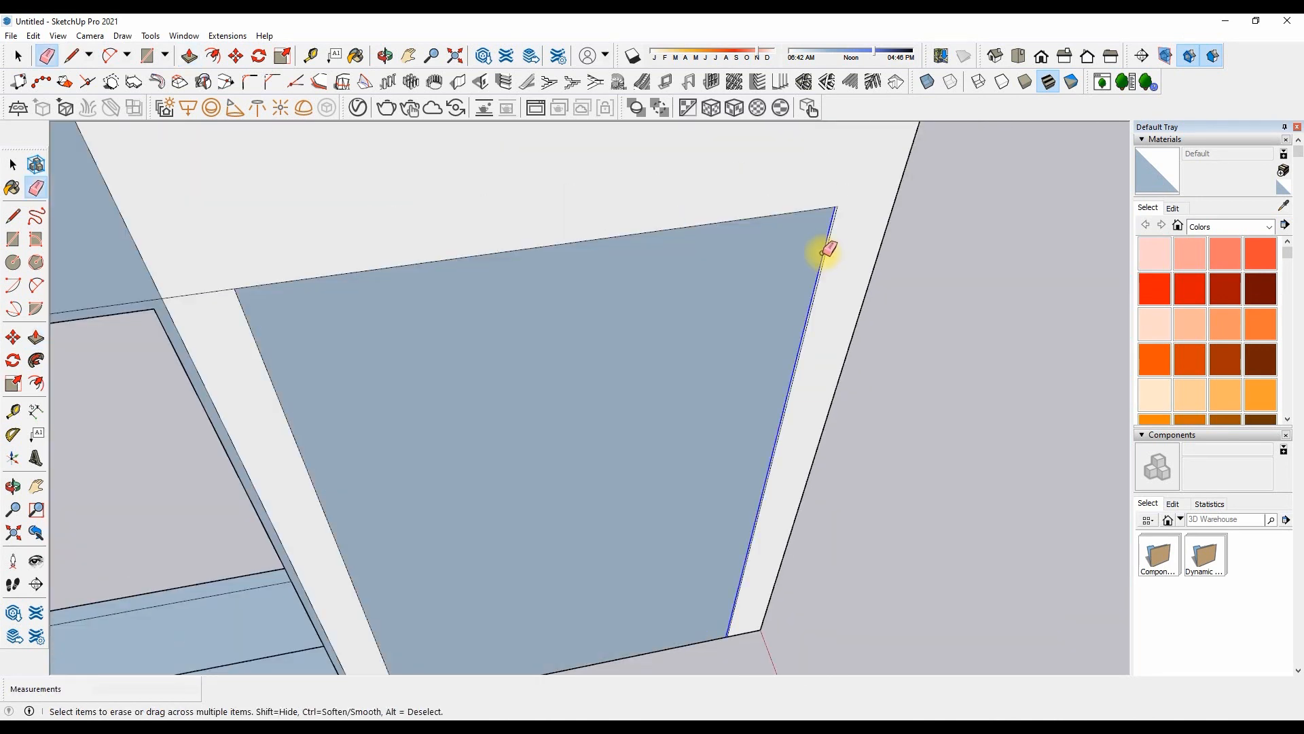
key("ctrl+z")
Offset the wardrobe front's outline outward to form a narrow frame around it
scroll(562, 208, "down", 2)
middle_click_drag(491, 191, 431, 209)
scroll(462, 224, "up", 3)
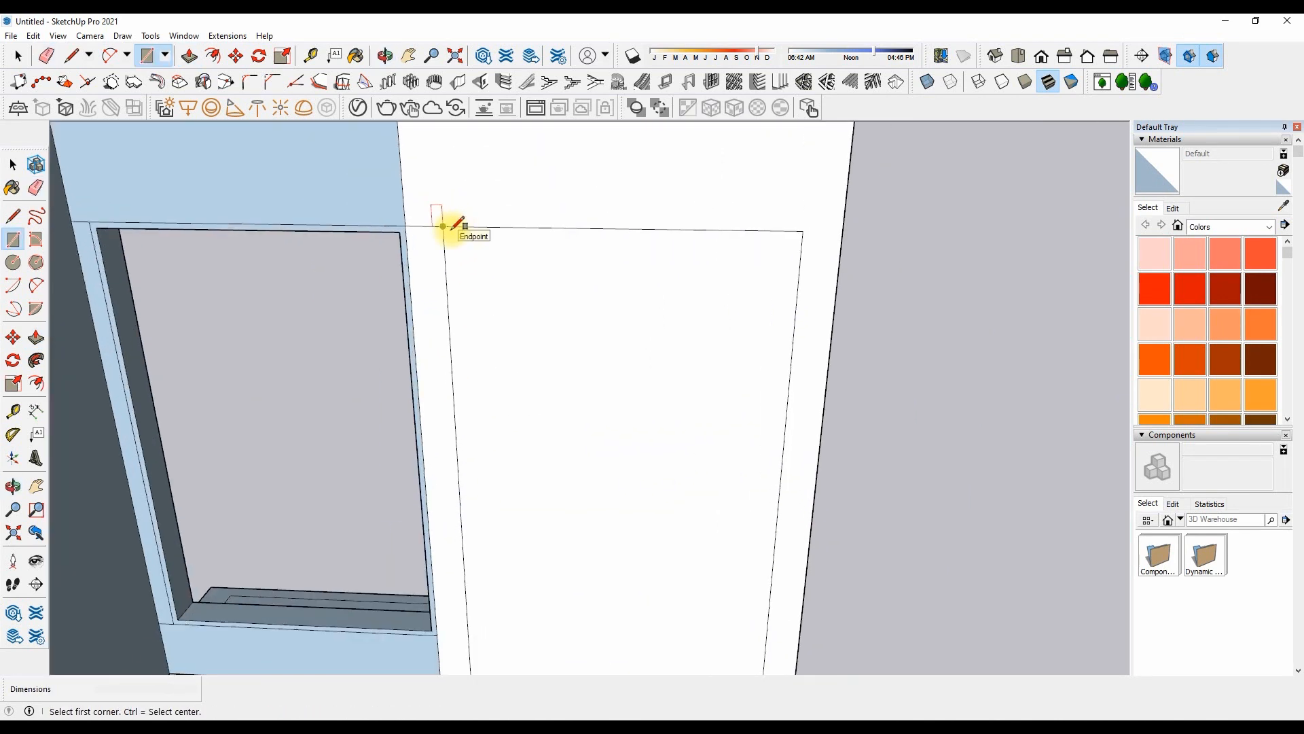
left_click(447, 238)
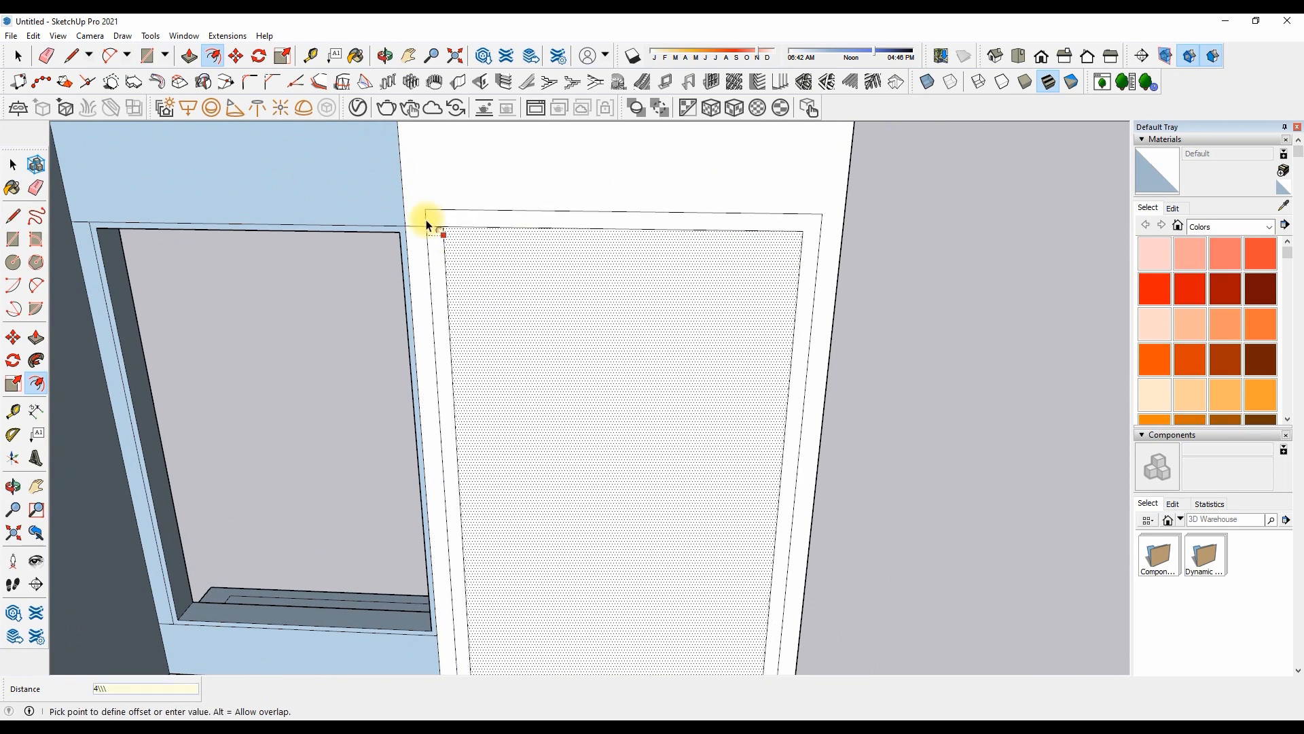
key("Return")
Erase the line segment running from the window-side wall edge to the wardrobe frame's upper corner
key("e")
scroll(442, 214, "up", 4)
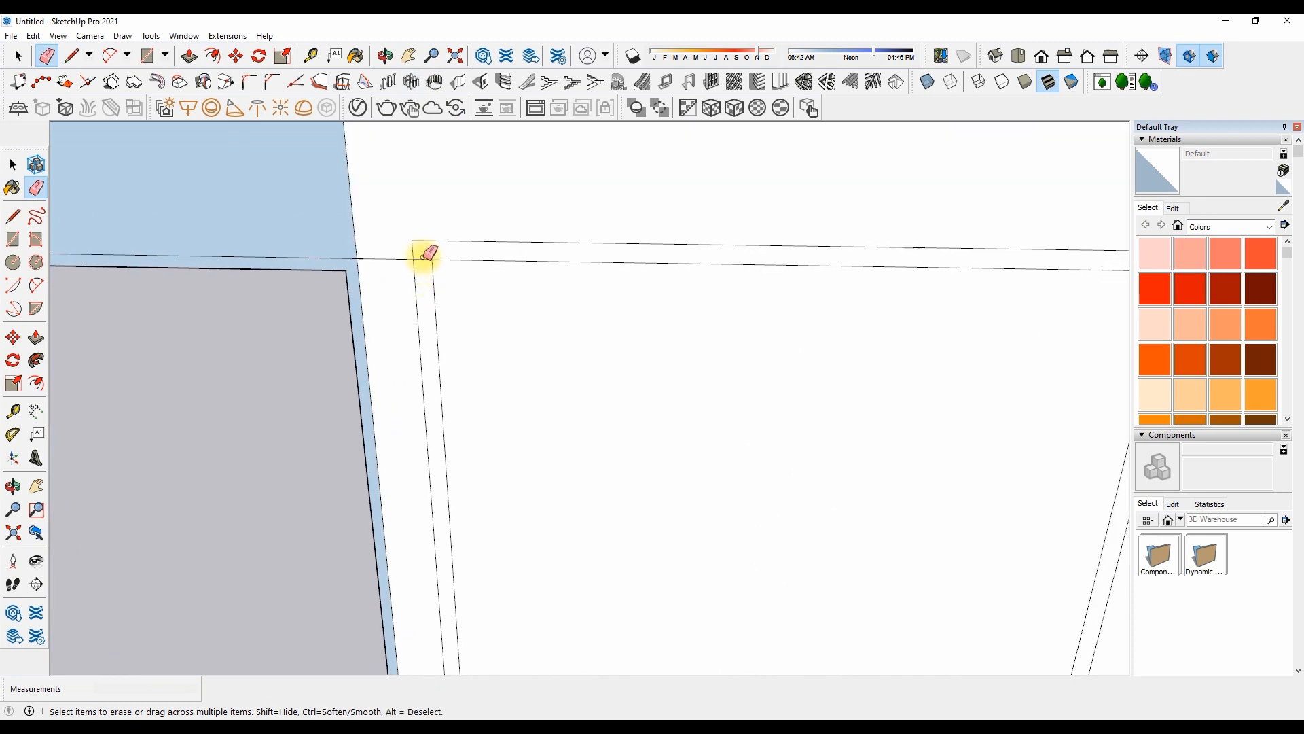
left_click(392, 256)
scroll(326, 227, "down", 5)
scroll(629, 212, "up", 4)
scroll(633, 211, "down", 3)
Move the frame's vertical edge beside the outer wall inward by about 3 3/8"
key("m")
left_click(632, 297)
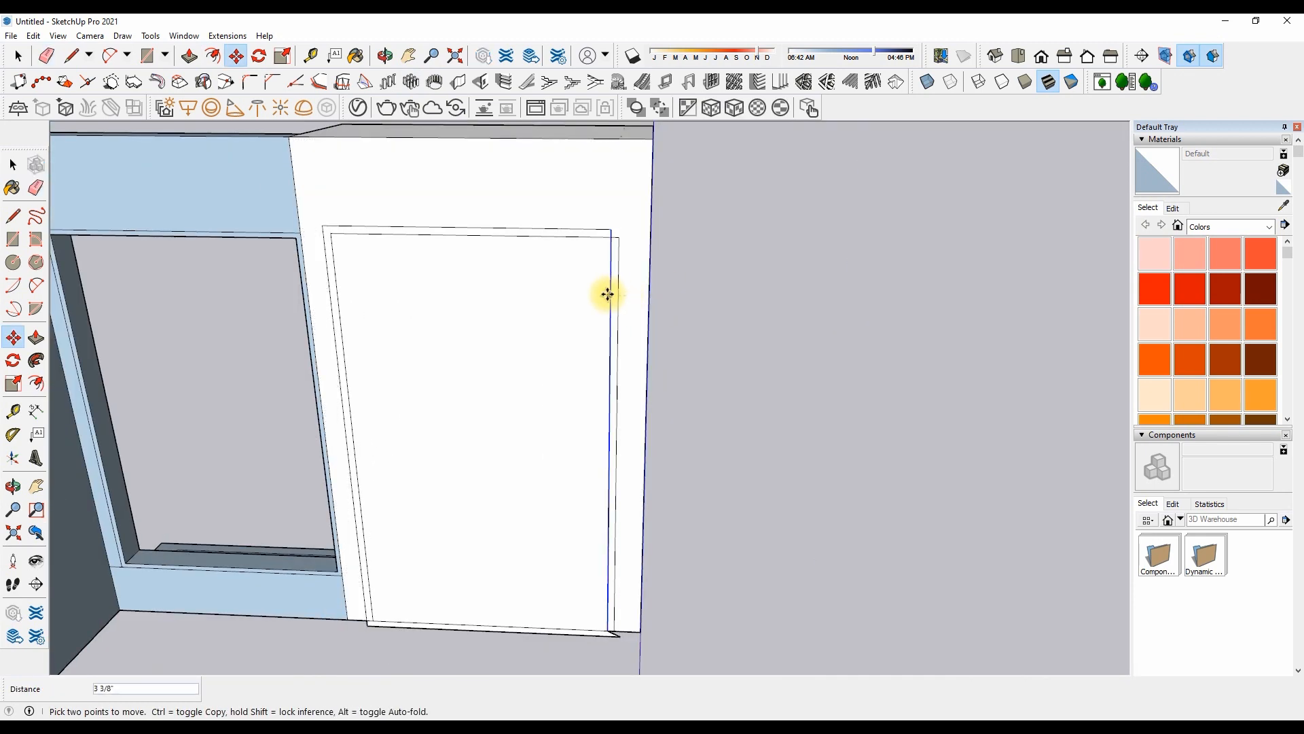
left_click(604, 295)
Draw a short vertical line closing the frame's upper corner beside the outer wall
scroll(629, 222, "up", 5)
key("l")
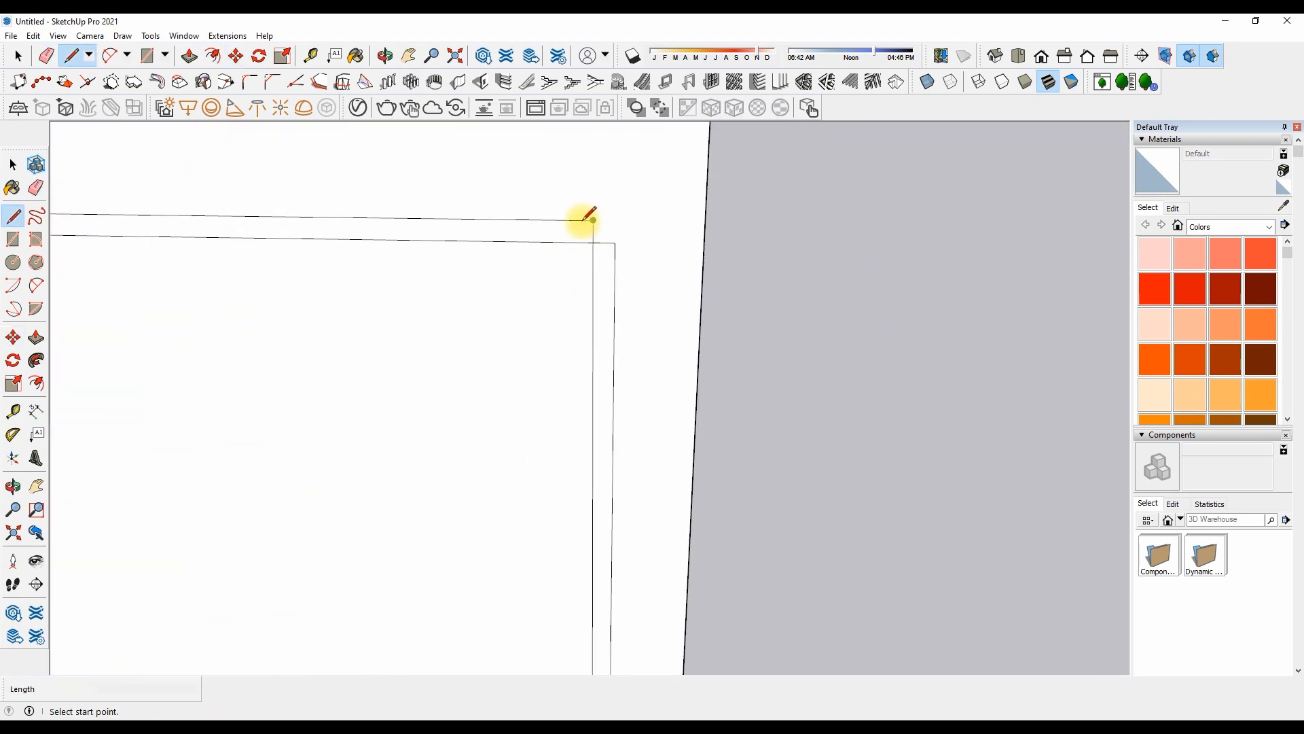
key("e")
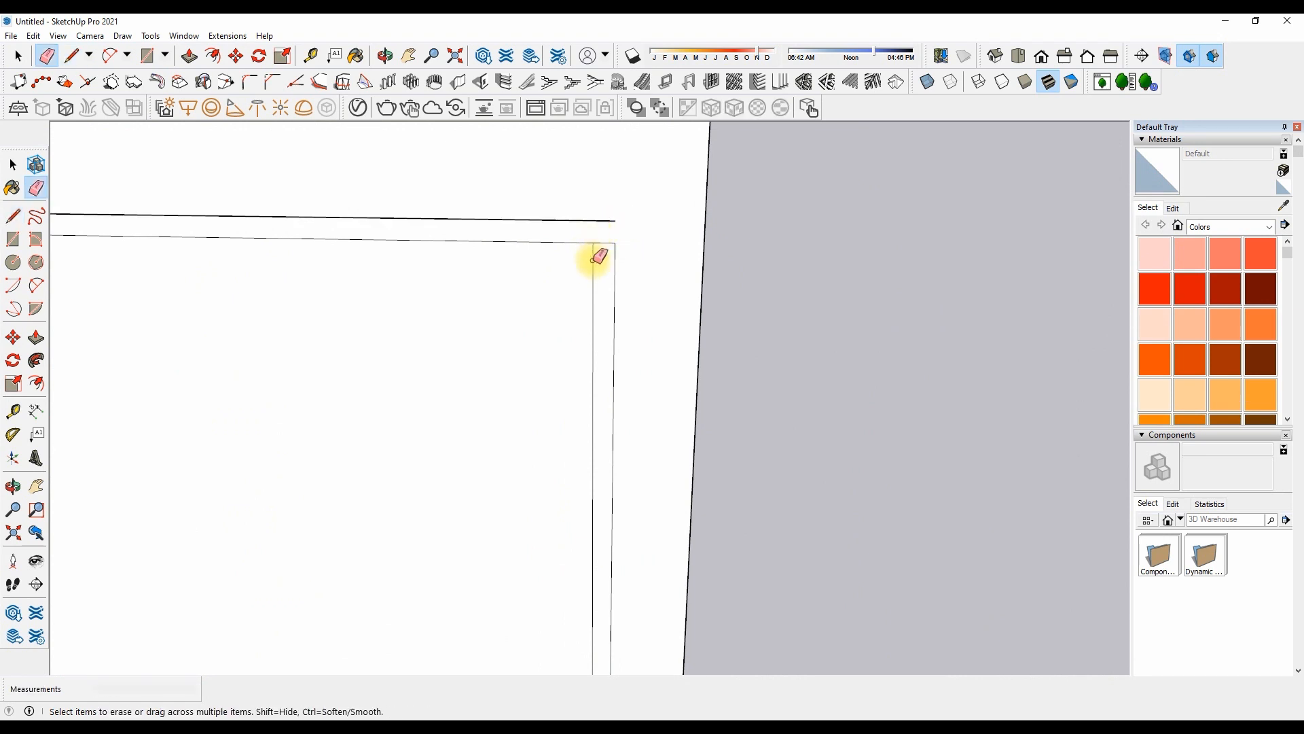
left_click(592, 257)
key("ctrl+z")
left_click(615, 241)
left_click(614, 220)
Try to erase the shifted vertical frame line beside the outer wall
key("e")
left_click(589, 256)
key("ctrl+z")
scroll(707, 180, "down", 2)
left_click(636, 259)
scroll(636, 251, "down", 3)
key("ctrl+z")
Draw a short vertical line closing the frame's lower corner beside the outer wall
scroll(626, 607, "up", 7)
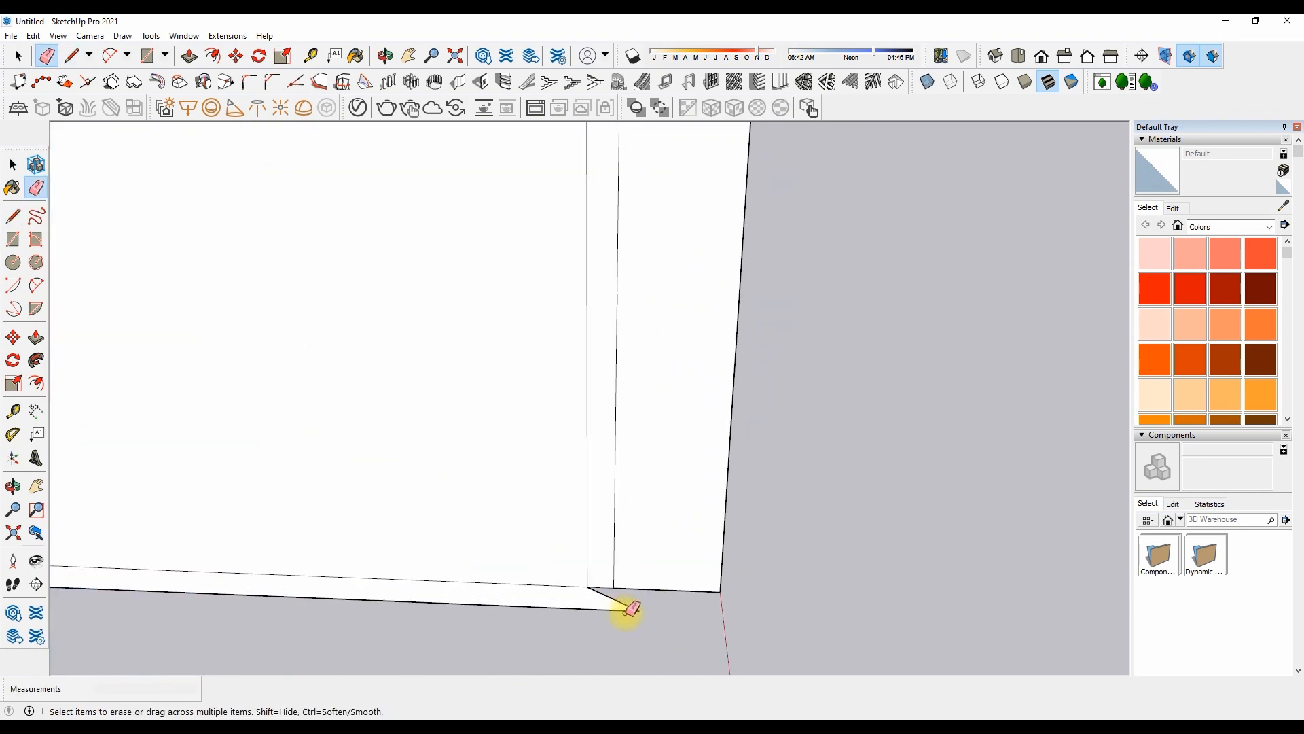
key("l")
left_click(612, 579)
left_click(612, 612)
Erase the shifted frame line and leftover bottom stubs, and redraw the outline to restore the missing wall face
key("e")
left_click(607, 596)
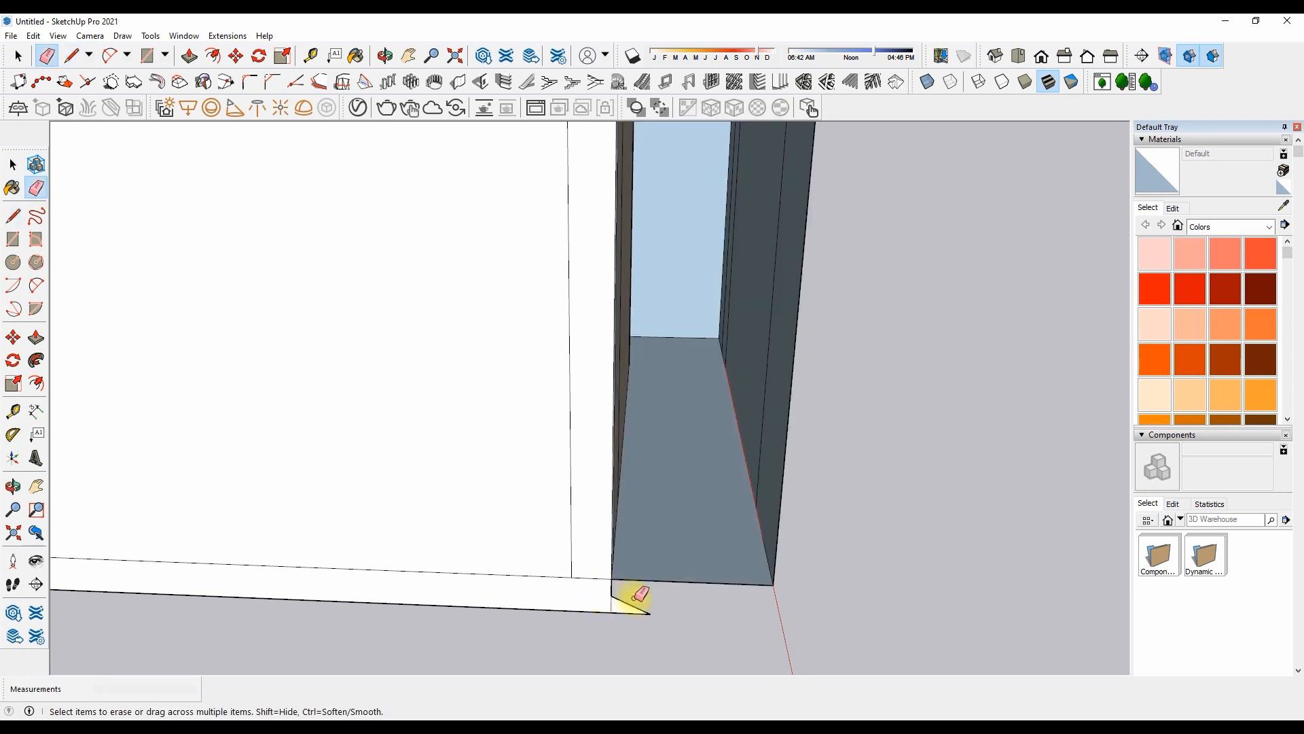
left_click(583, 566)
scroll(621, 604, "down", 2)
scroll(707, 588, "down", 5)
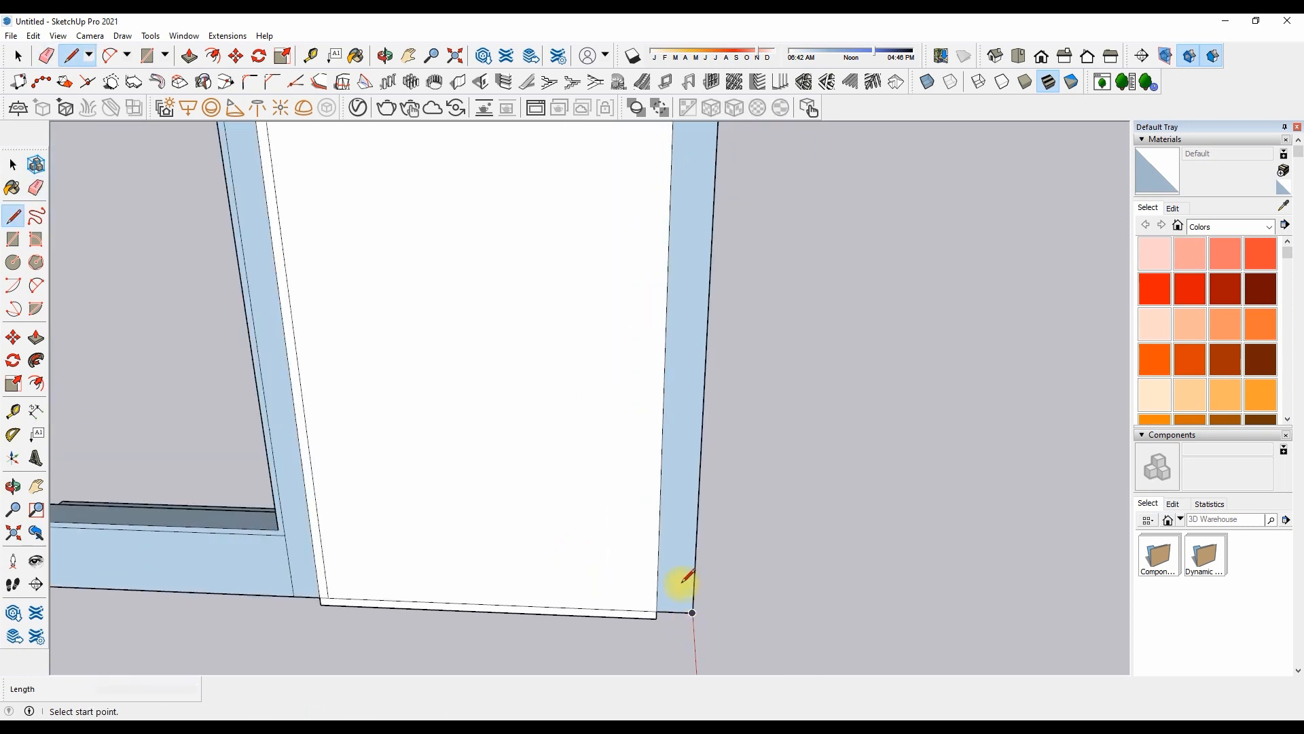
key("e")
scroll(690, 615, "down", 3)
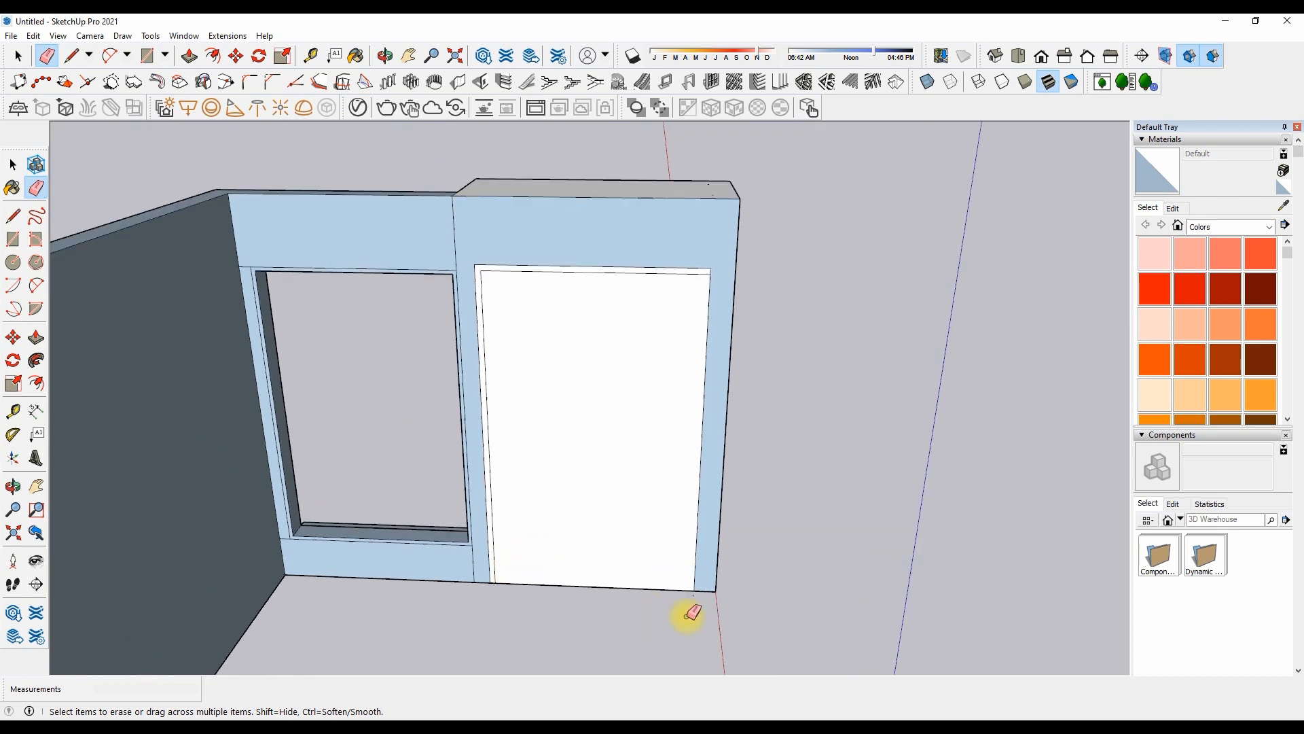
Divide the wardrobe front's inner top edge into three equal segments and draw vertical lines down from the division points
scroll(682, 597, "up", 3)
scroll(636, 474, "down", 3)
key("m")
key("space")
right_click(512, 265)
left_click(578, 354)
left_click(593, 288)
key("l")
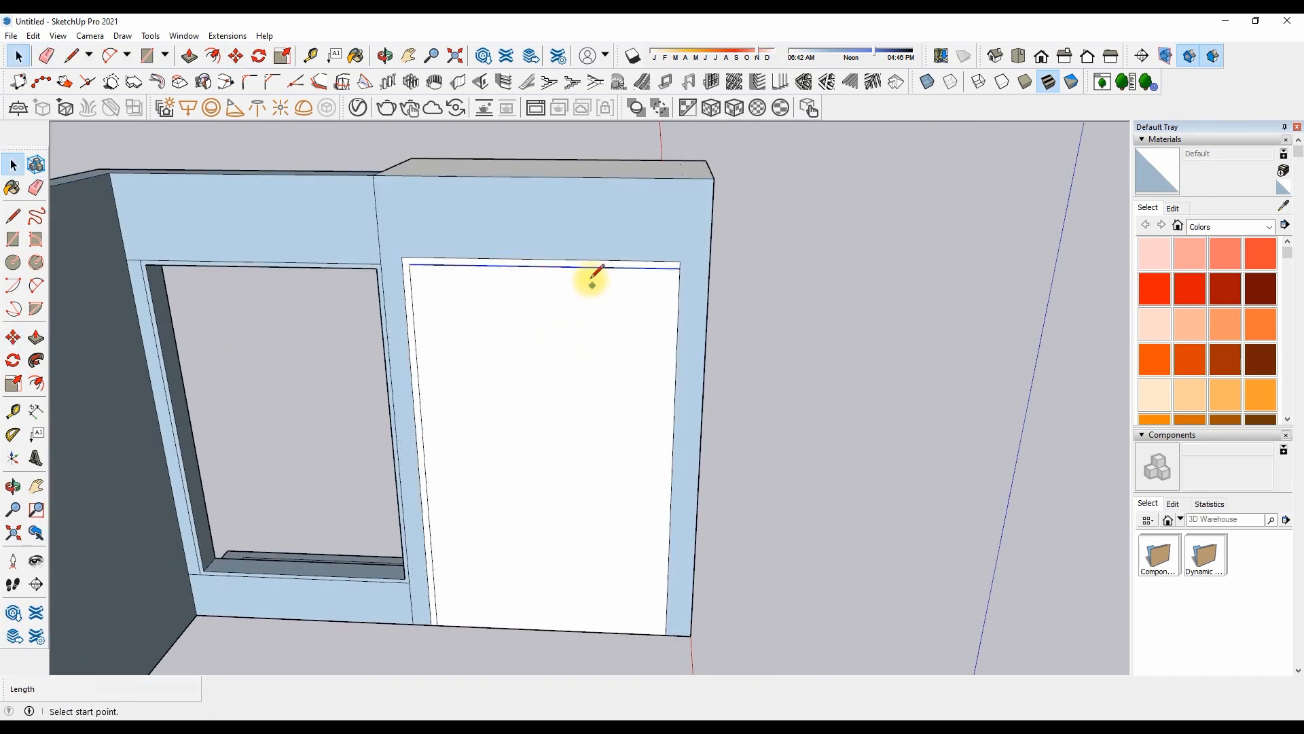
left_click(588, 267)
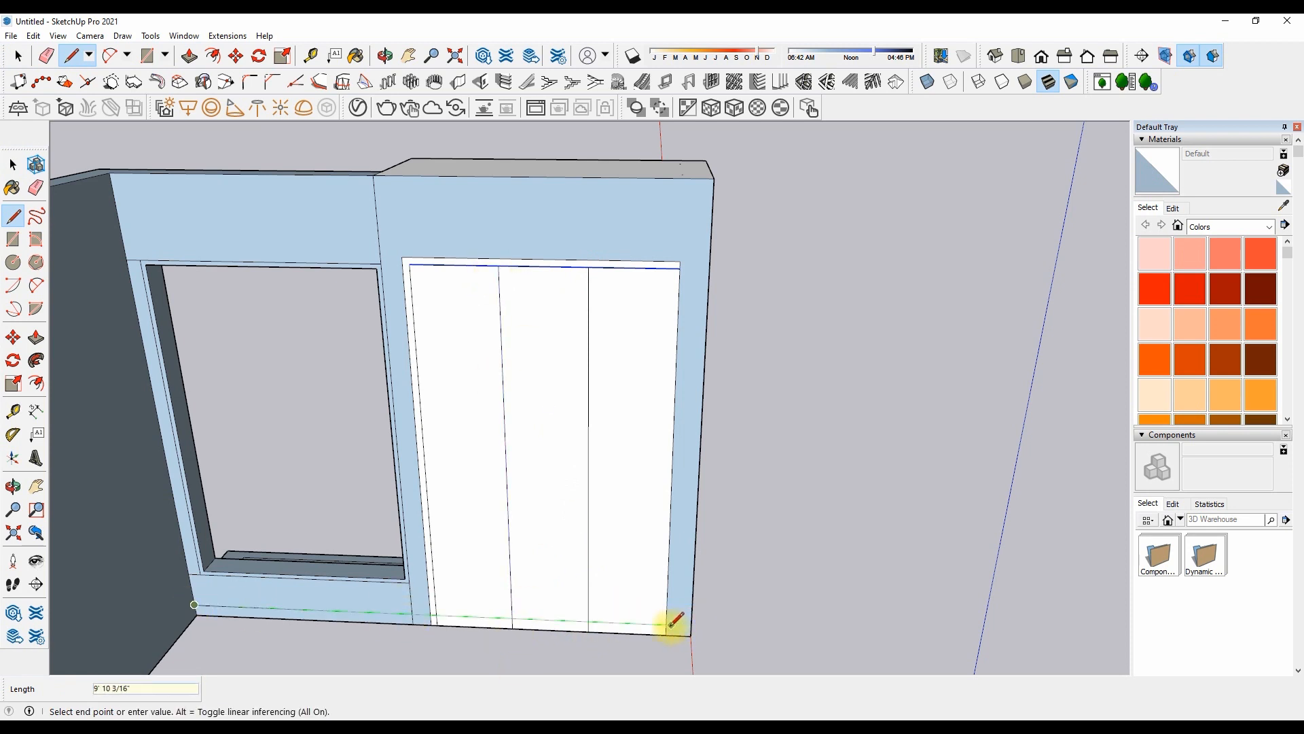
Draw a horizontal plinth line just above the floor, and erase its overhang and the vertical lines below it
left_click(727, 624)
key("e")
scroll(711, 623, "up", 3)
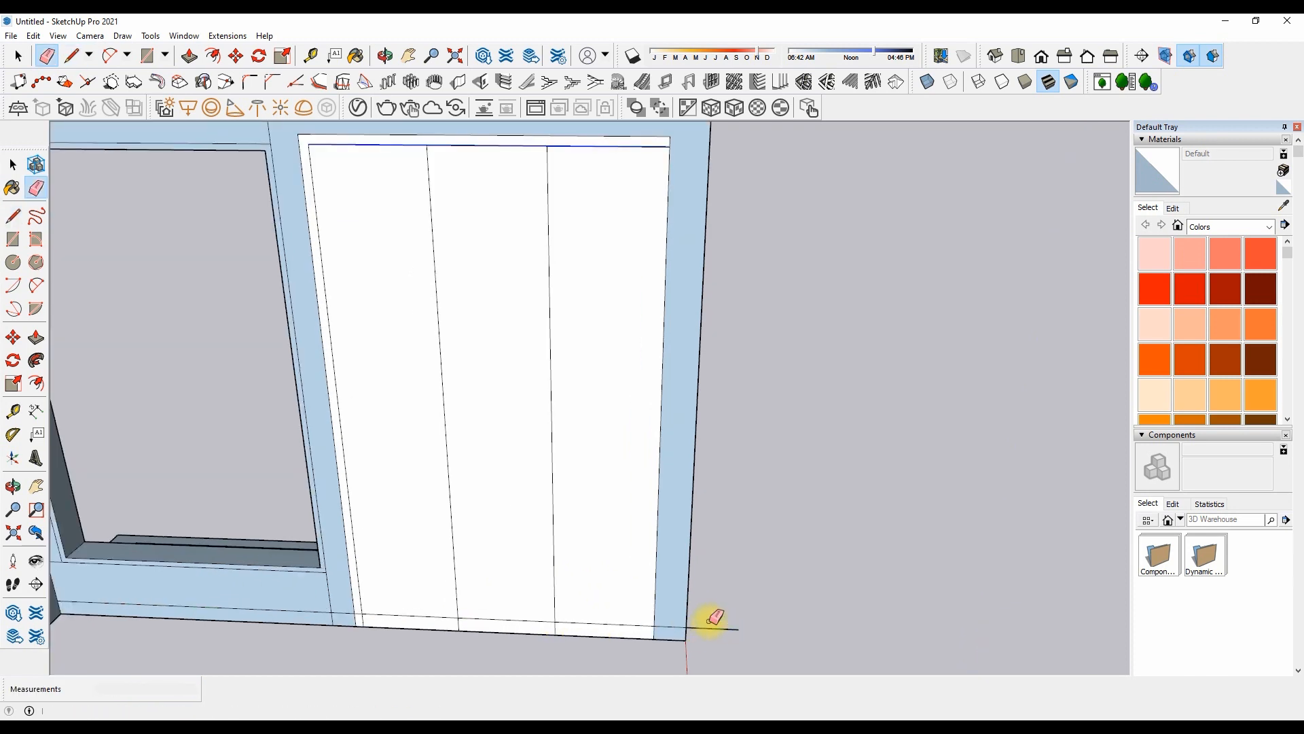
scroll(567, 615, "up", 2)
scroll(354, 631, "up", 2)
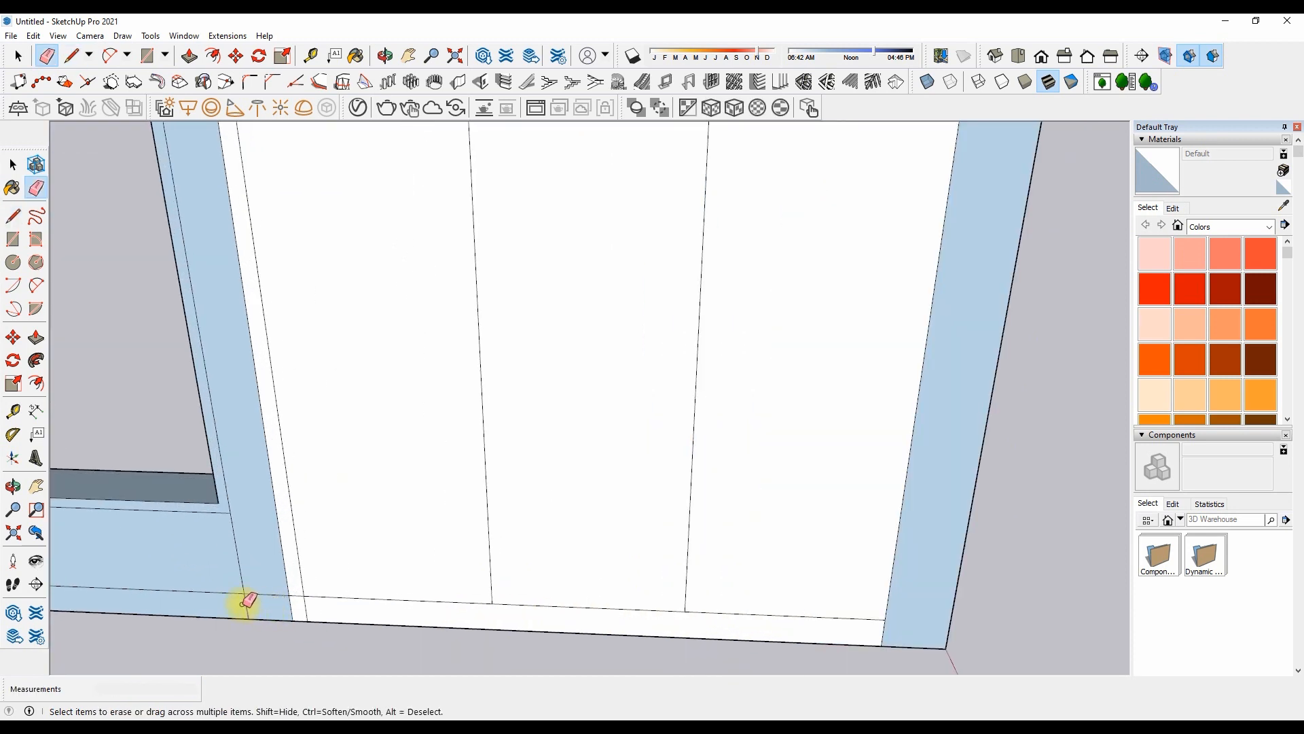
scroll(377, 586, "down", 2)
scroll(362, 595, "up", 2)
scroll(516, 540, "down", 2)
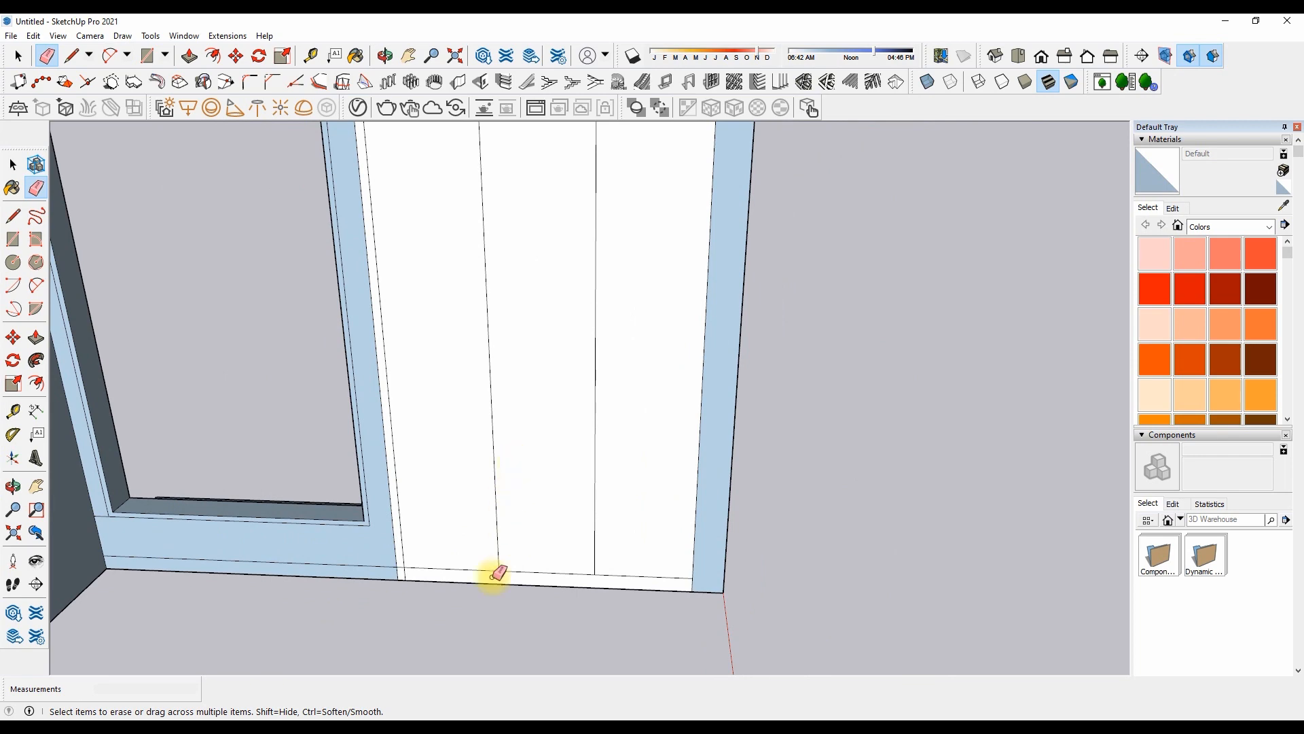
scroll(410, 587, "up", 3)
scroll(399, 543, "down", 3)
Offset the outlines of all three wardrobe door panels inward by 5 mm
middle_click_drag(460, 547, 442, 437)
scroll(335, 181, "up", 3)
key("p")
key("f")
left_click(336, 181)
type("5mm")
key("Return")
double_click(557, 279)
double_click(656, 286)
scroll(638, 292, "down", 3)
key("space")
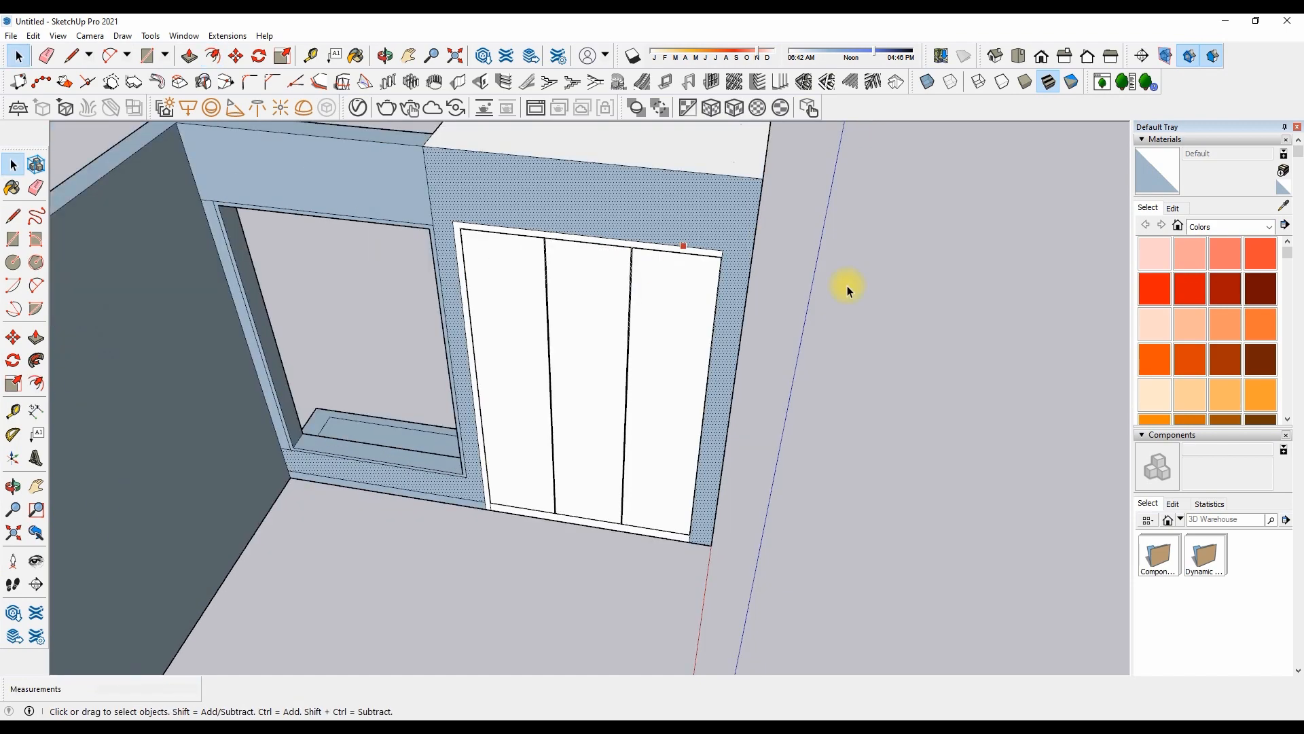
Move a vertical line sideways at each of the two door joints to narrow the gaps between the panels
scroll(719, 355, "up", 5)
key("m")
scroll(649, 516, "up", 3)
left_click(648, 516)
left_click(639, 515)
scroll(722, 495, "down", 3)
scroll(457, 457, "up", 4)
left_click(577, 463)
left_click(567, 464)
scroll(449, 462, "down", 1)
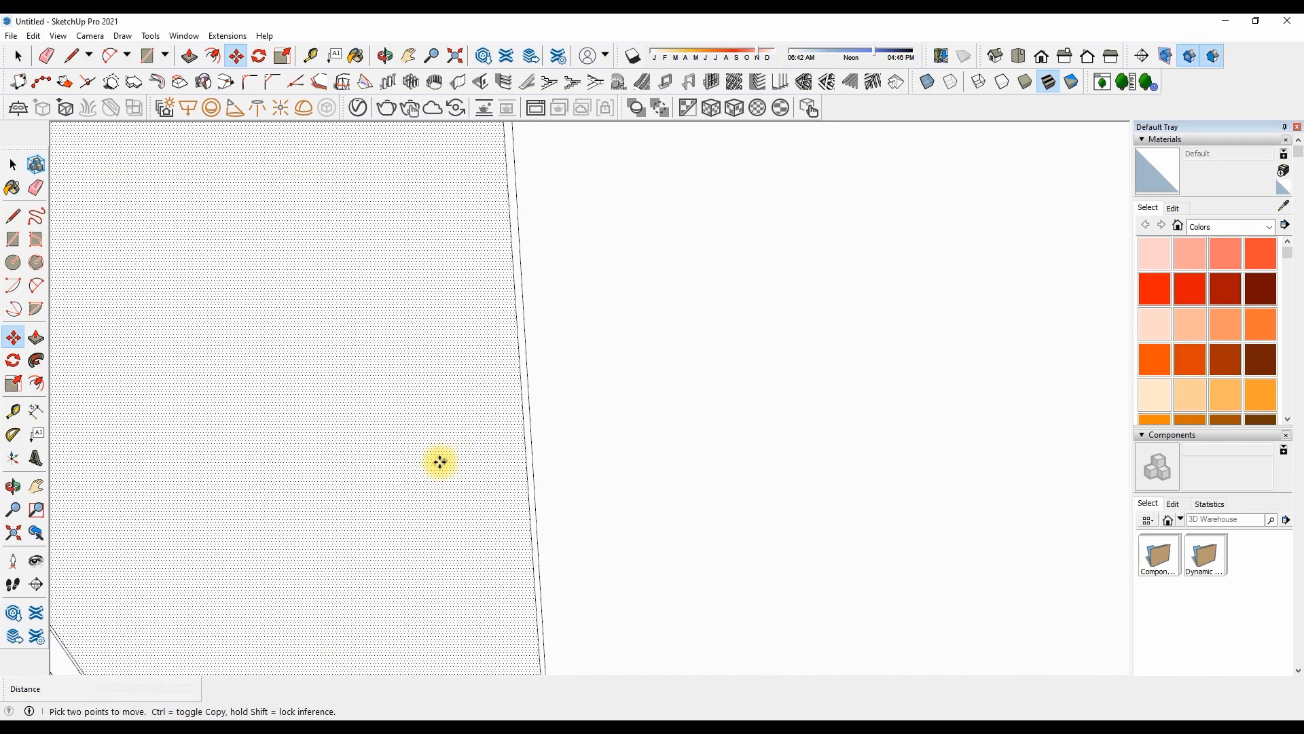
Erase the leftover line stubs at the ends of the joints between the three door panels
scroll(441, 462, "down", 5)
scroll(428, 129, "up", 5)
key("e")
scroll(347, 142, "down", 3)
scroll(749, 170, "up", 3)
left_click(751, 170)
scroll(551, 209, "down", 6)
scroll(610, 528, "up", 3)
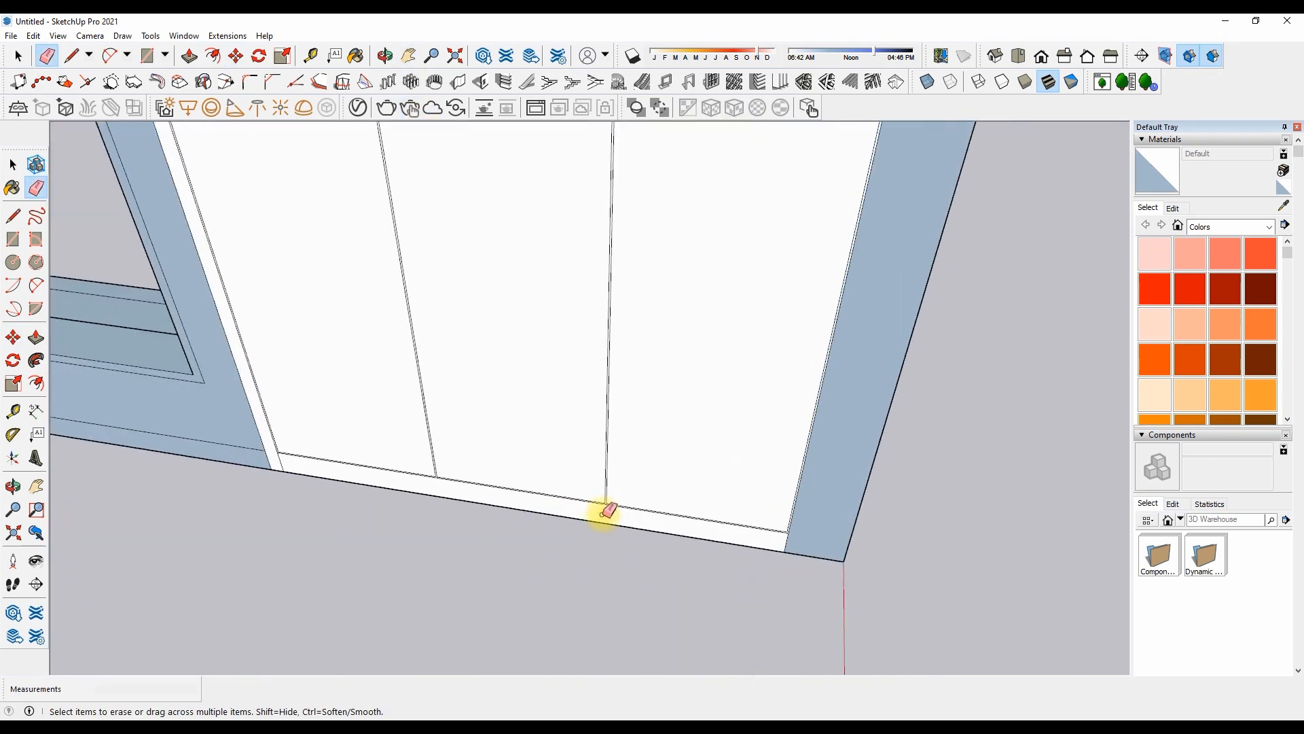
scroll(610, 504, "up", 6)
left_click(588, 517)
scroll(735, 520, "down", 5)
scroll(436, 488, "up", 5)
left_click(540, 454)
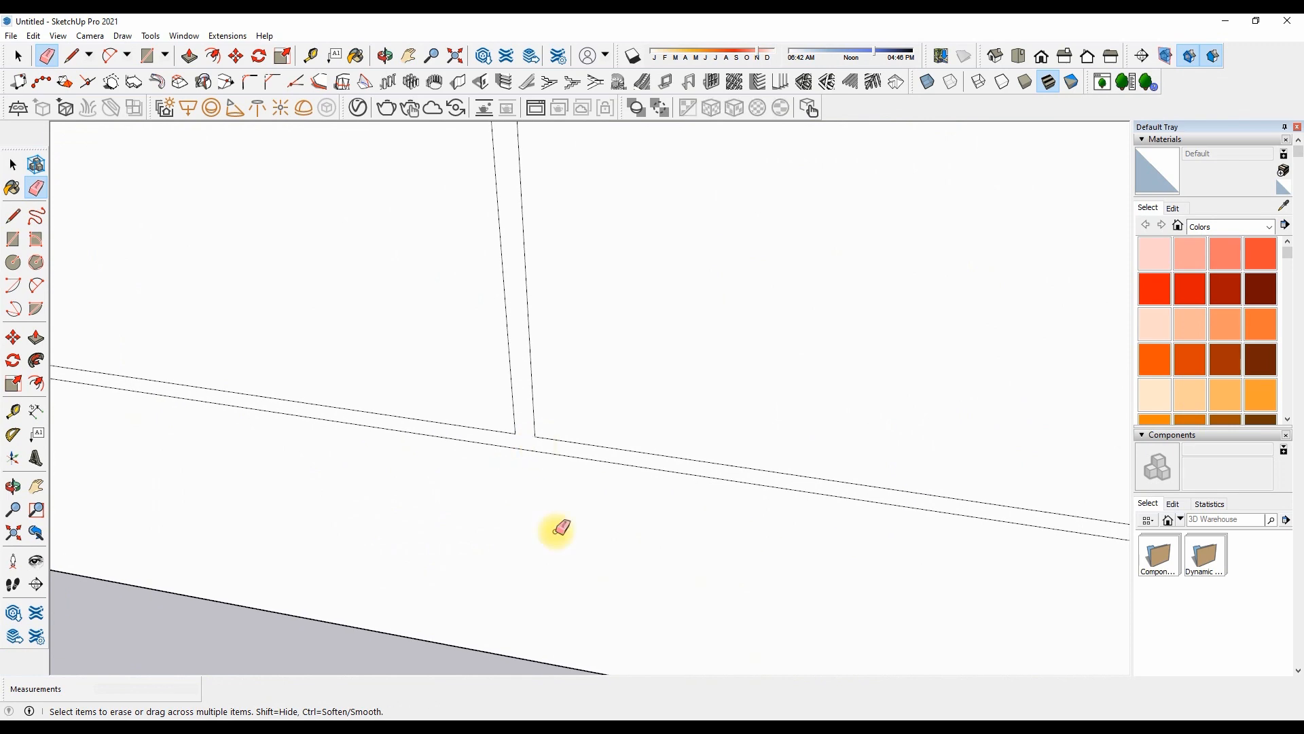
Pull the frame face surrounding the three wardrobe doors outward by 0.5 inch
scroll(540, 453, "down", 4)
scroll(338, 501, "up", 3)
key("p")
left_click(314, 498)
type(".5")
key("Return")
scroll(299, 504, "down", 10)
key("e")
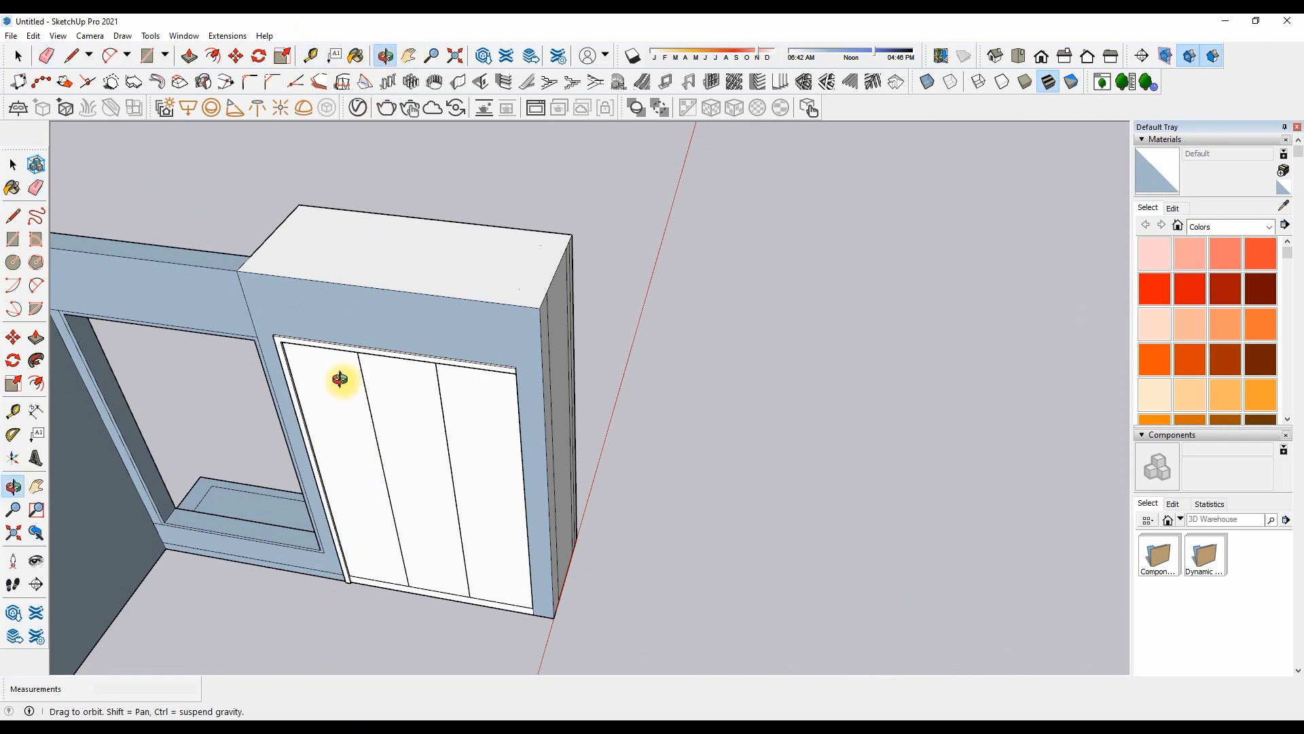
Push the protruding wardrobe frame back in by 1/4 inch
middle_click_drag(340, 379, 360, 425)
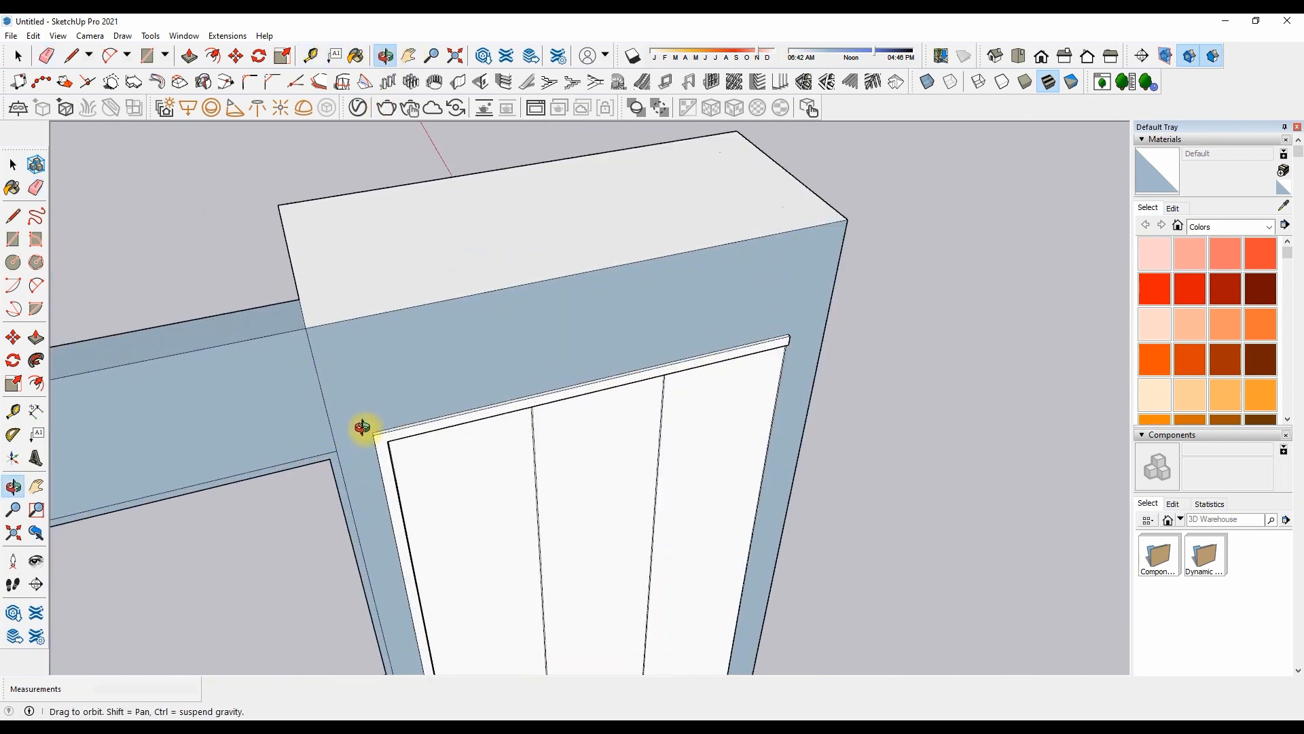
scroll(382, 440, "up", 3)
key("p")
left_click(406, 436)
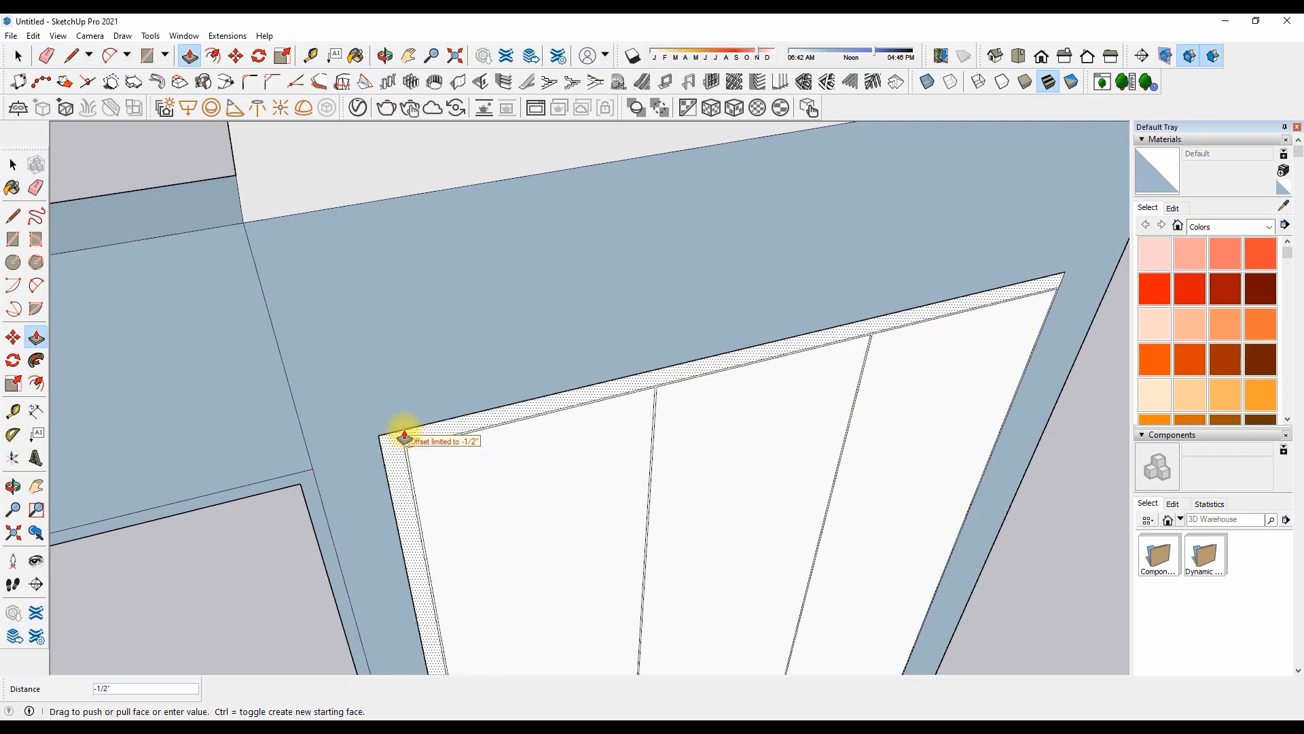
key("Return")
scroll(267, 317, "down", 2)
scroll(1184, 303, "down", 10)
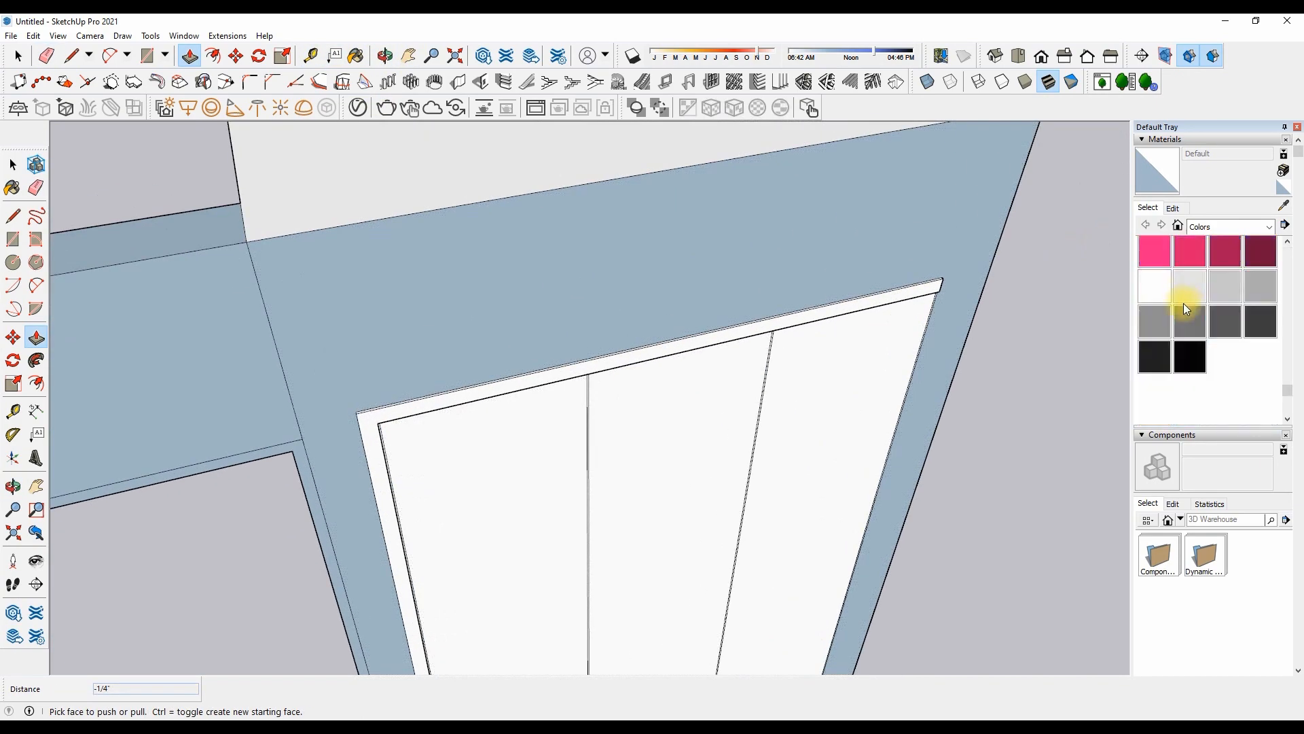
Paint the narrow joint face around the wardrobe door panels with the black Color M09
left_click(1189, 357)
scroll(507, 350, "up", 3)
scroll(637, 398, "up", 3)
left_click(654, 409)
Try to pull the wardrobe door panels outward from the black joint face one after another
key("p")
left_click(623, 408)
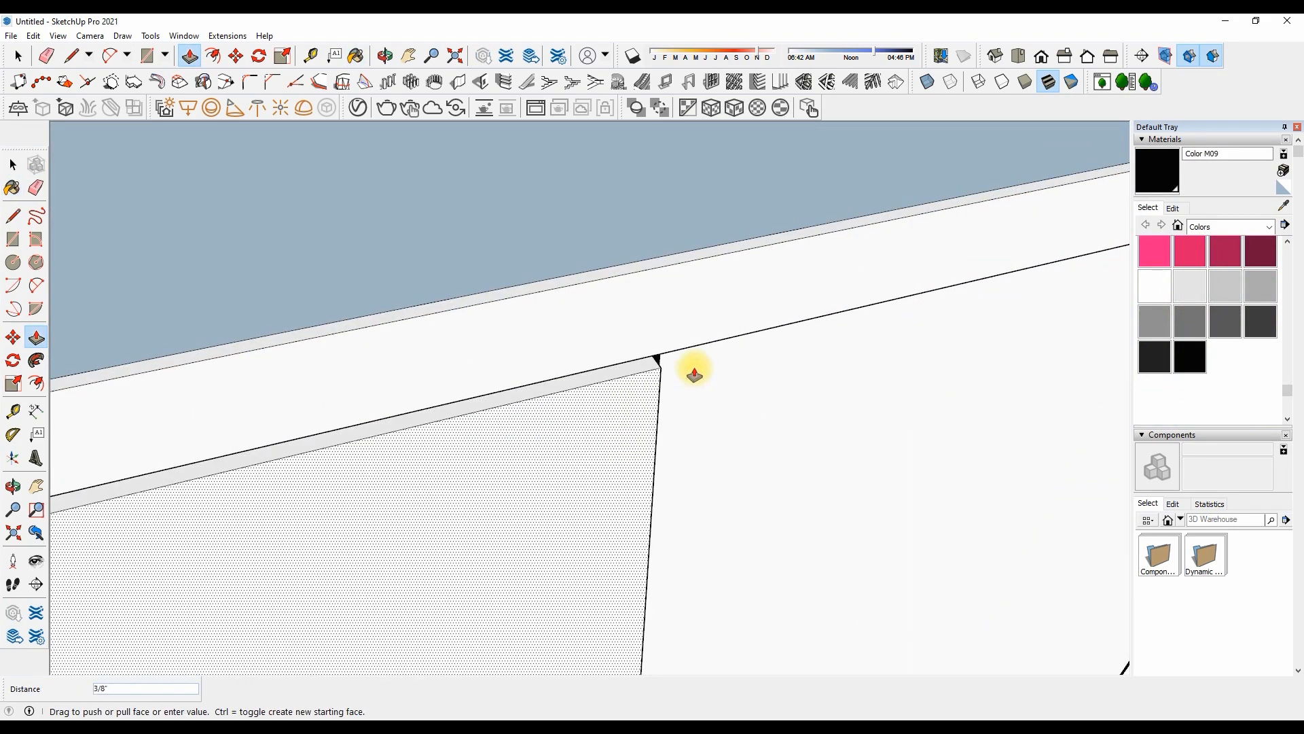
key("space")
scroll(605, 382, "down", 3)
key("p")
scroll(609, 397, "up", 2)
double_click(609, 406)
scroll(605, 406, "down", 4)
left_click(450, 448)
left_click(362, 443)
left_click(360, 443)
left_click(362, 446)
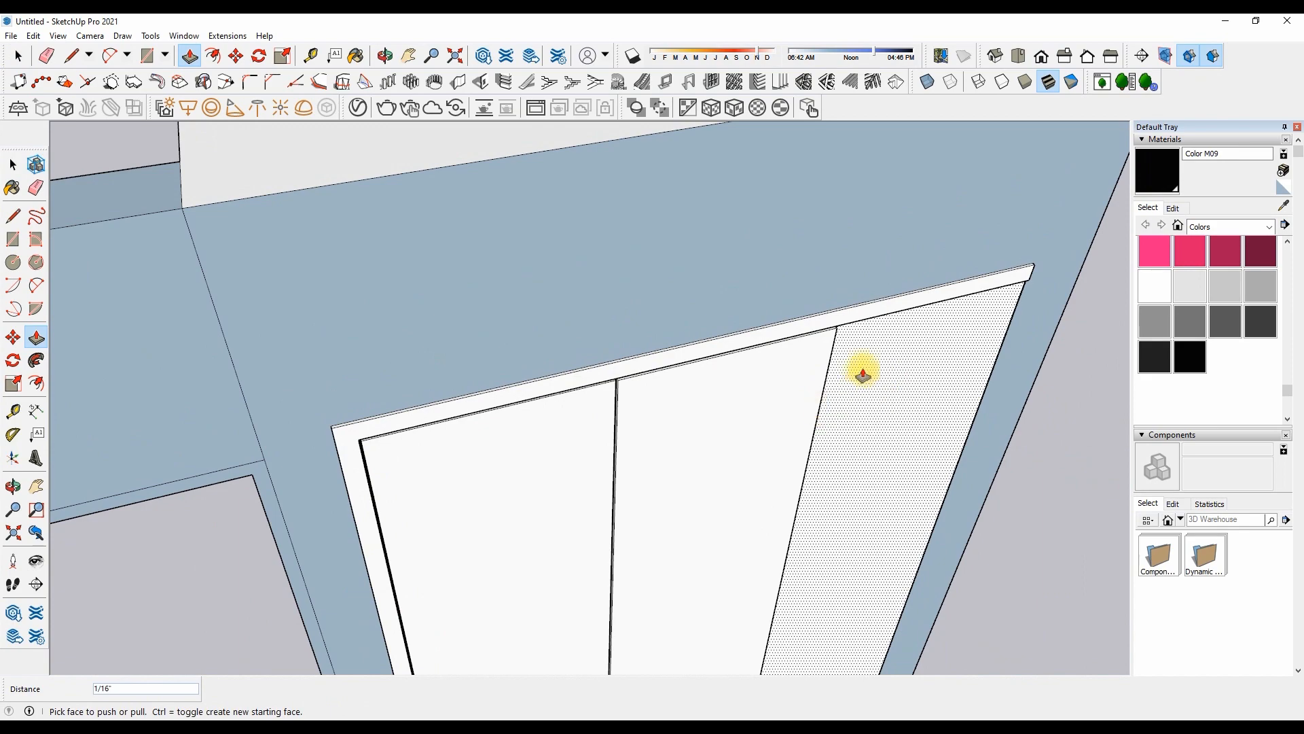
Inspect the joint between the door panels and undo the last panel pulls
scroll(836, 333, "up", 6)
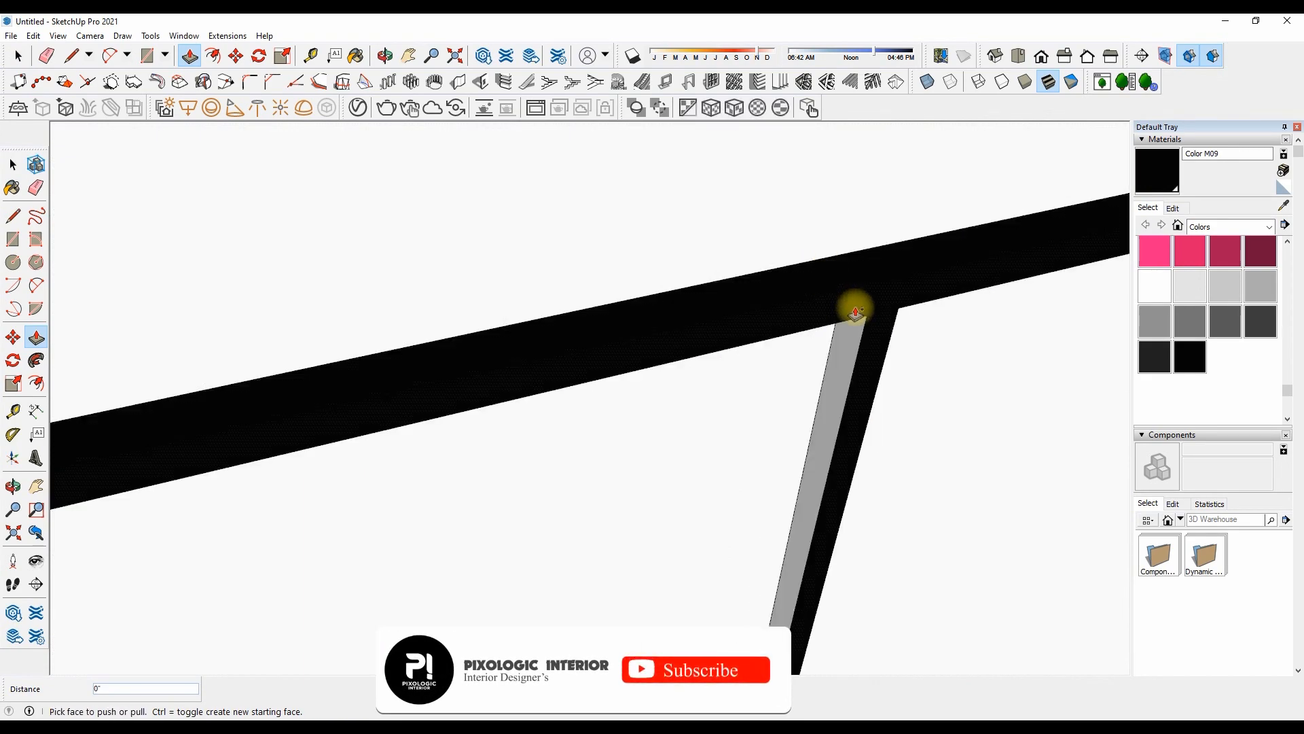
key("ctrl+z")
key("ctrl+z")
key("ctrl+z")
key("ctrl+z")
Pull the wardrobe door panels out from the black joints, entering a distance of 0.5 inch
scroll(840, 303, "down", 5)
left_click(252, 413)
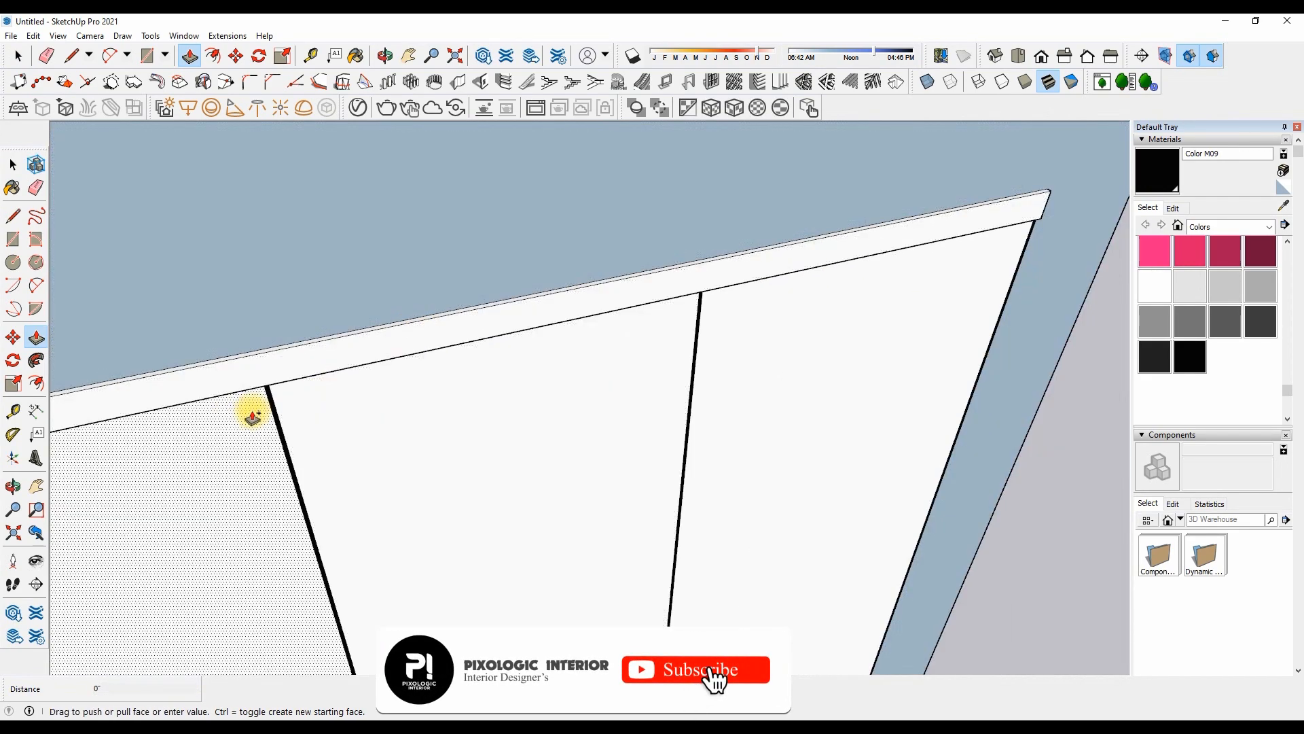
left_click(295, 380)
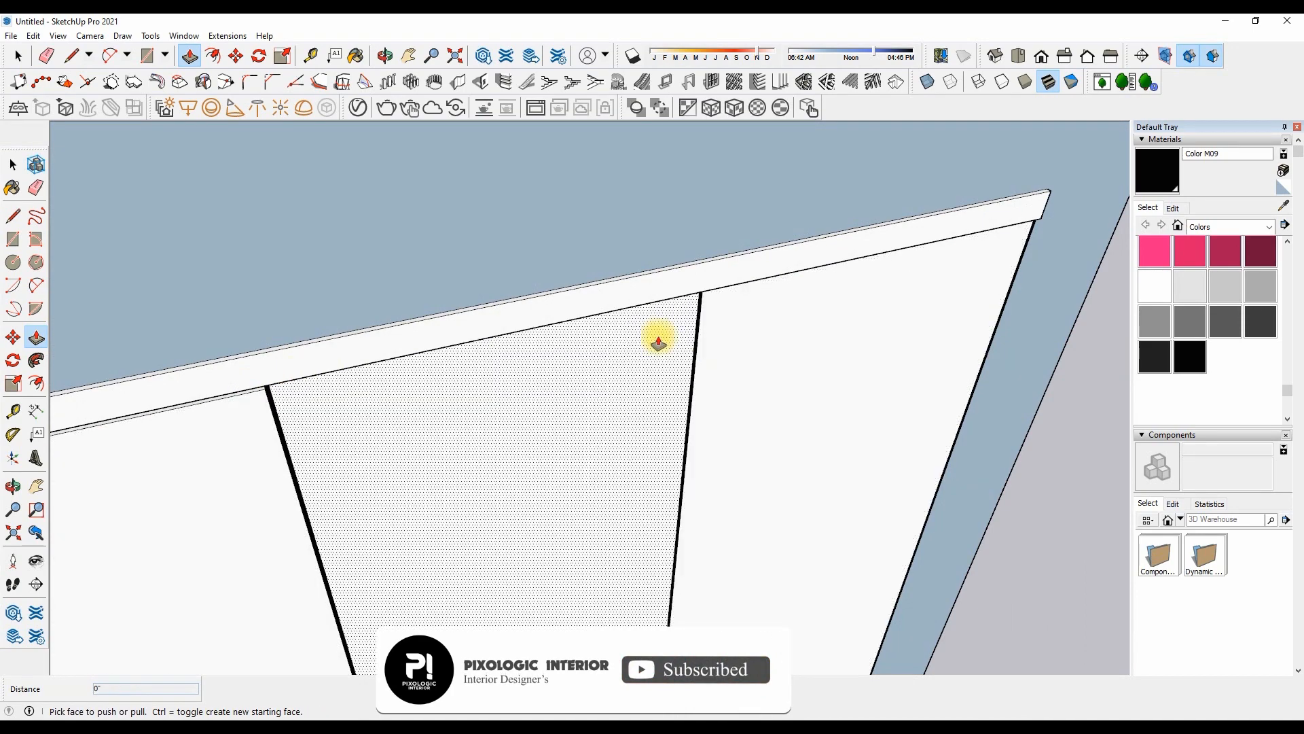
left_click(662, 335)
left_click(739, 285)
left_click(737, 297)
scroll(693, 285, "up", 8)
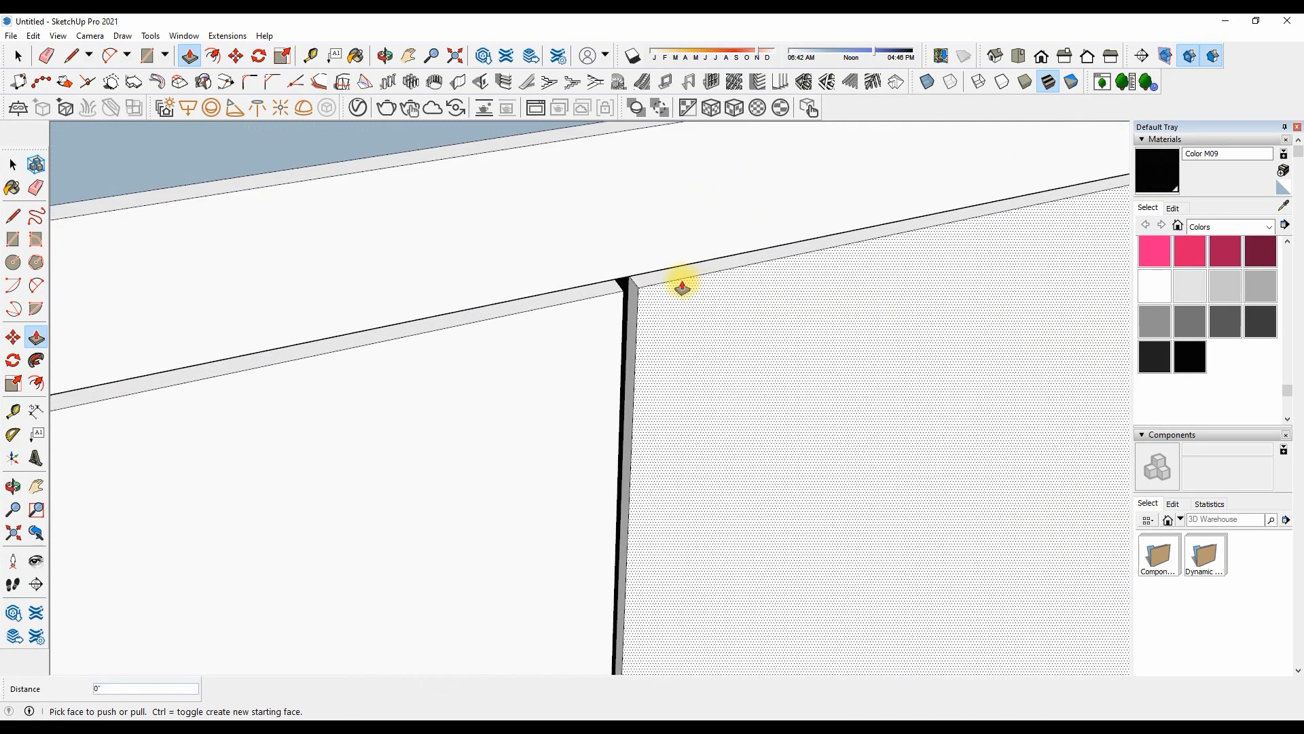
left_click(598, 305)
type(".5")
key("Return")
Erase the vertical seam line on the wall between the window opening and the wardrobe
scroll(598, 306, "down", 3)
middle_click_drag(762, 330, 550, 299)
scroll(763, 332, "down", 6)
scroll(643, 207, "down", 5)
scroll(533, 425, "up", 6)
mouse_move(603, 414)
middle_mouse_down()
mouse_move(816, 461)
mouse_move(498, 516)
middle_mouse_up()
scroll(515, 445, "up", 5)
mouse_move(515, 445)
middle_mouse_down()
mouse_move(605, 442)
mouse_move(176, 551)
mouse_move(687, 449)
mouse_move(553, 524)
mouse_move(569, 499)
middle_mouse_up()
key("e")
scroll(612, 449, "up", 2)
scroll(654, 459, "down", 2)
scroll(571, 510, "down", 8)
scroll(553, 181, "up", 1)
mouse_move(553, 181)
middle_mouse_down()
mouse_move(552, 207)
mouse_move(528, 218)
middle_mouse_up()
scroll(528, 218, "up", 2)
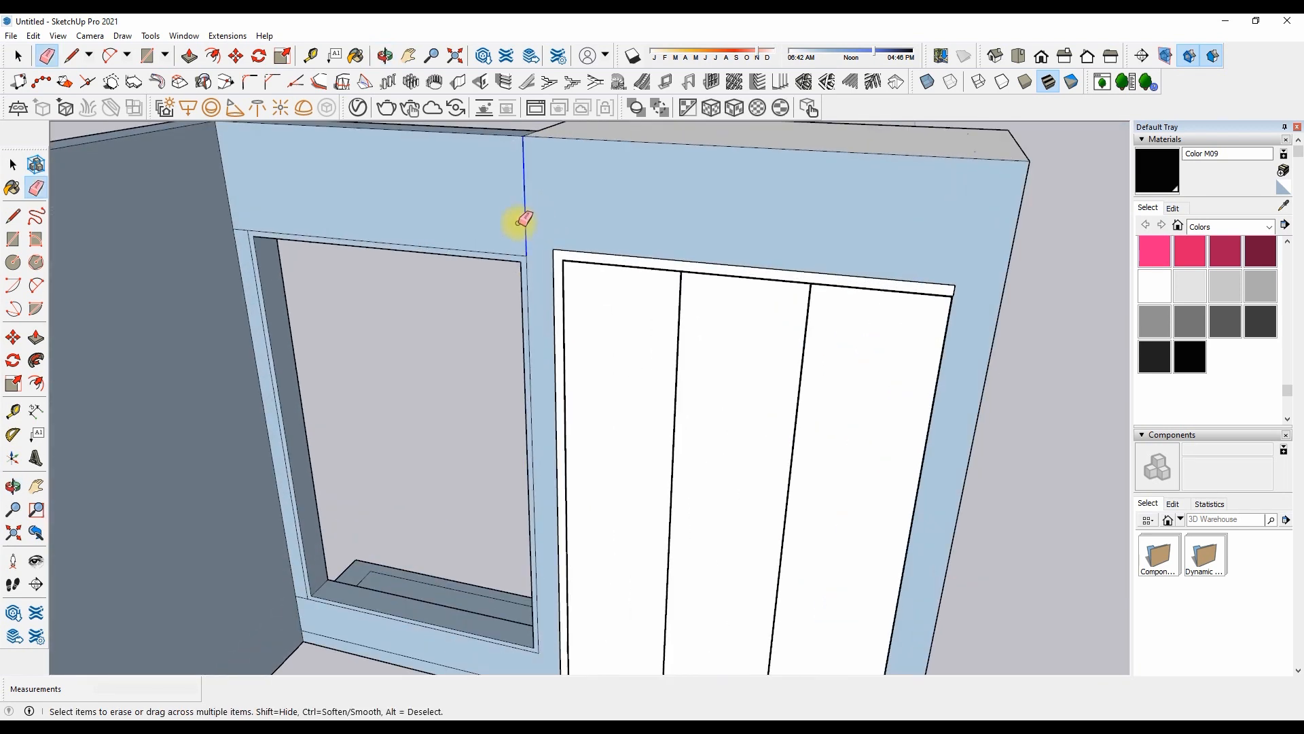
Paint the narrow border face around the window opening with the stone material Granite Dark Gray
left_click(1243, 227)
left_click(1226, 349)
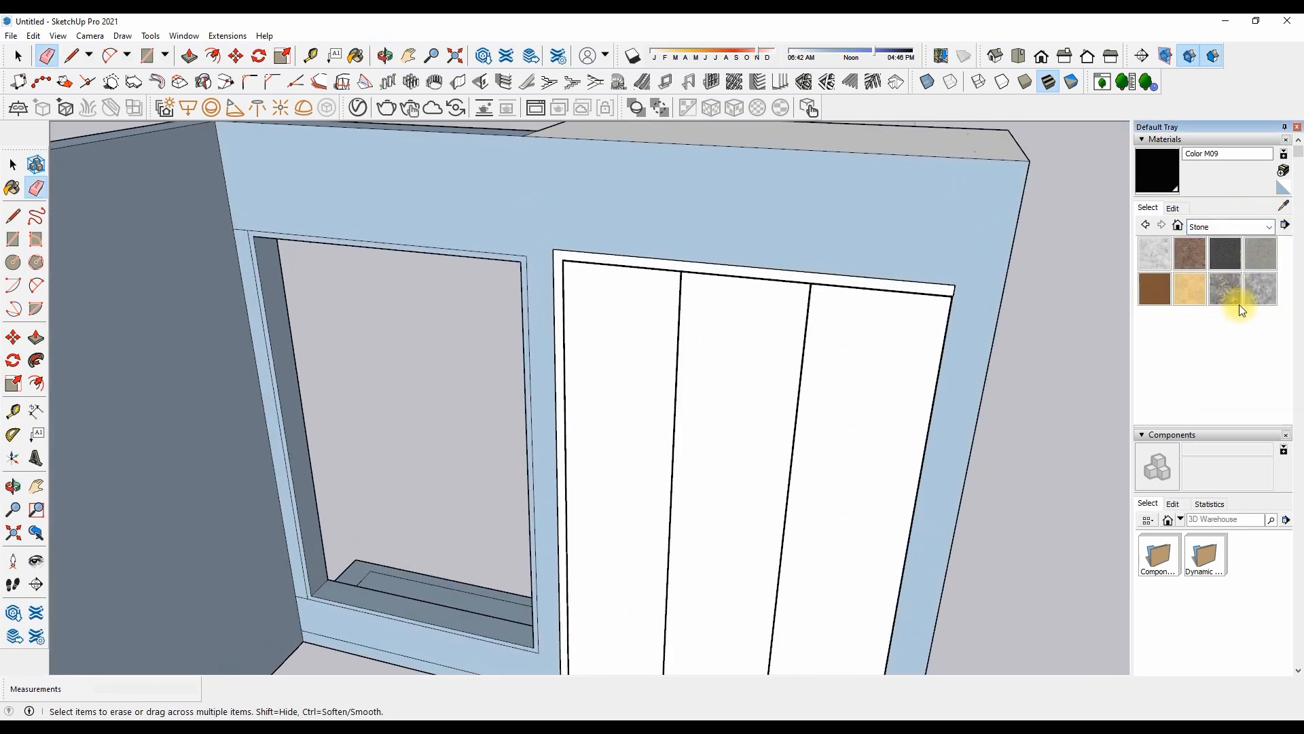
left_click(1229, 262)
scroll(256, 239, "up", 4)
left_click(261, 256)
key("ctrl+z")
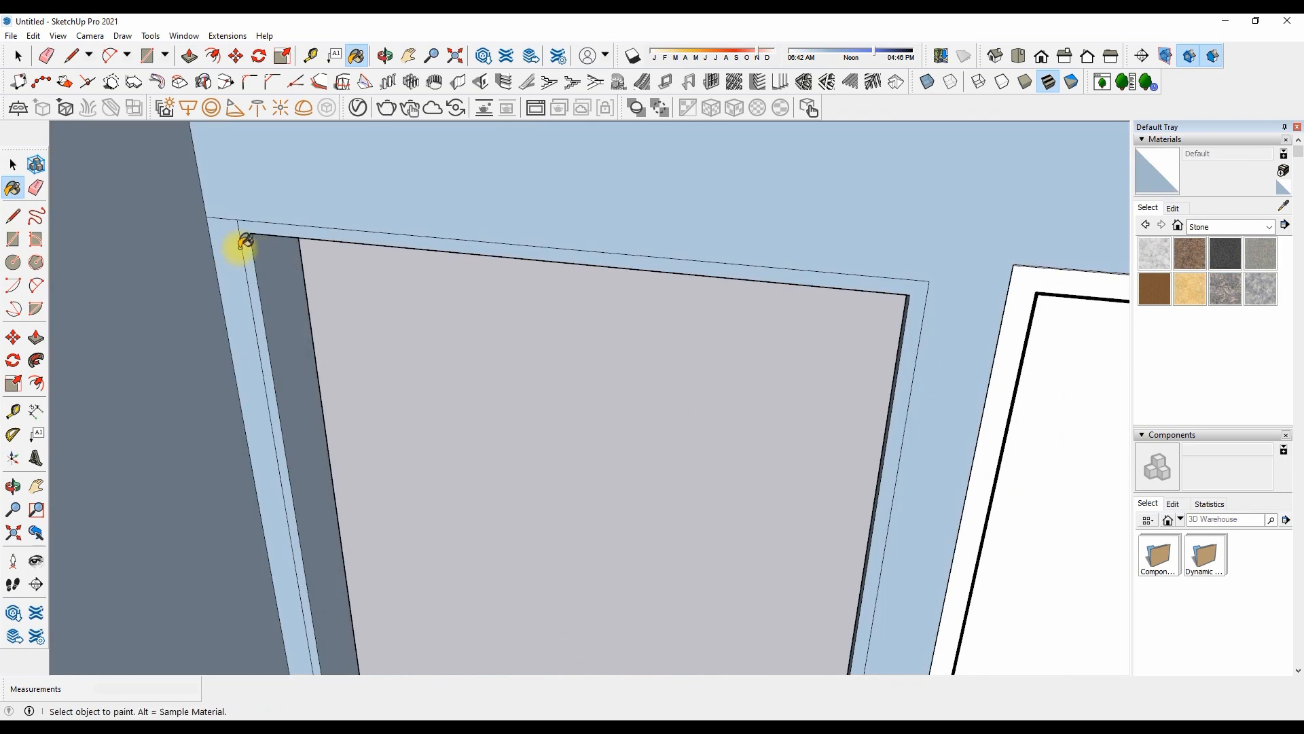
left_click(255, 275)
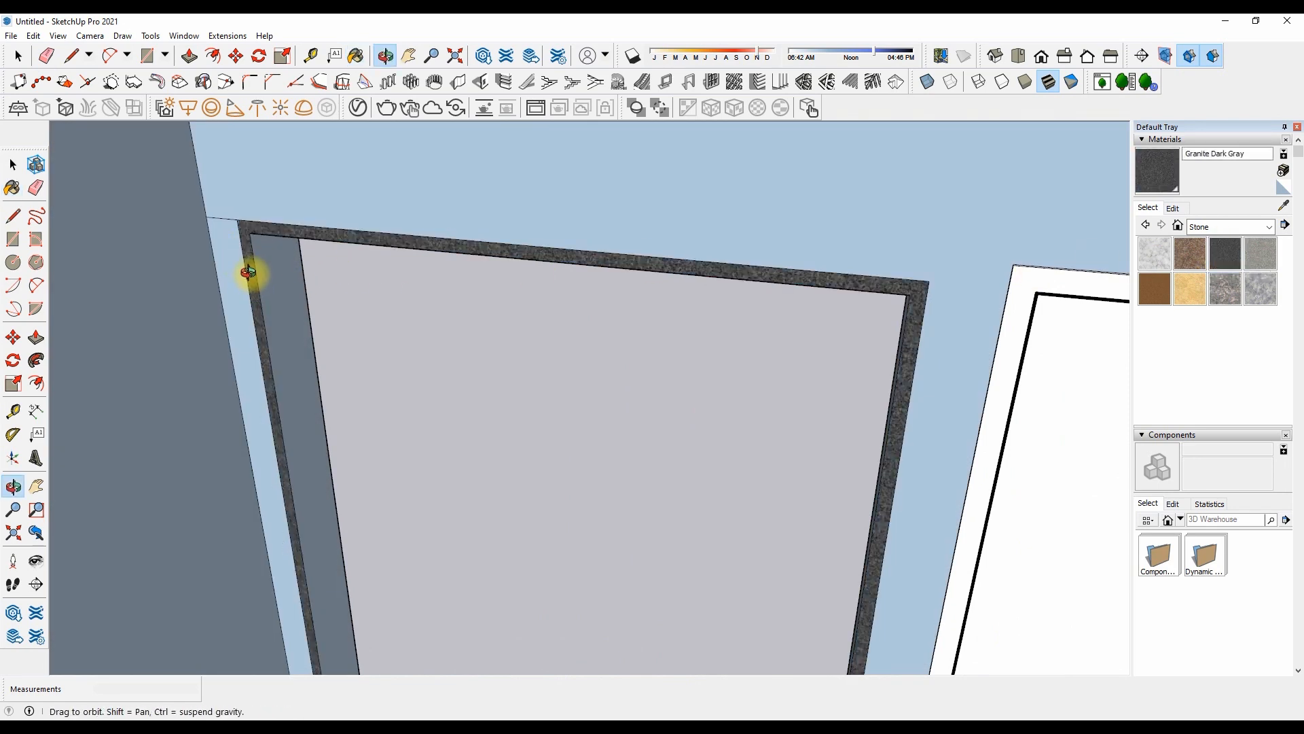
Try to push or pull the granite border around the window, and undo the change
key("p")
left_click_drag(256, 281, 307, 292)
left_click(308, 292)
scroll(407, 239, "down", 5)
key("ctrl+z")
Paint the inner side, bottom and top faces of the window opening with Granite Dark Gray
left_click(1165, 187)
scroll(367, 514, "up", 8)
scroll(327, 522, "down", 6)
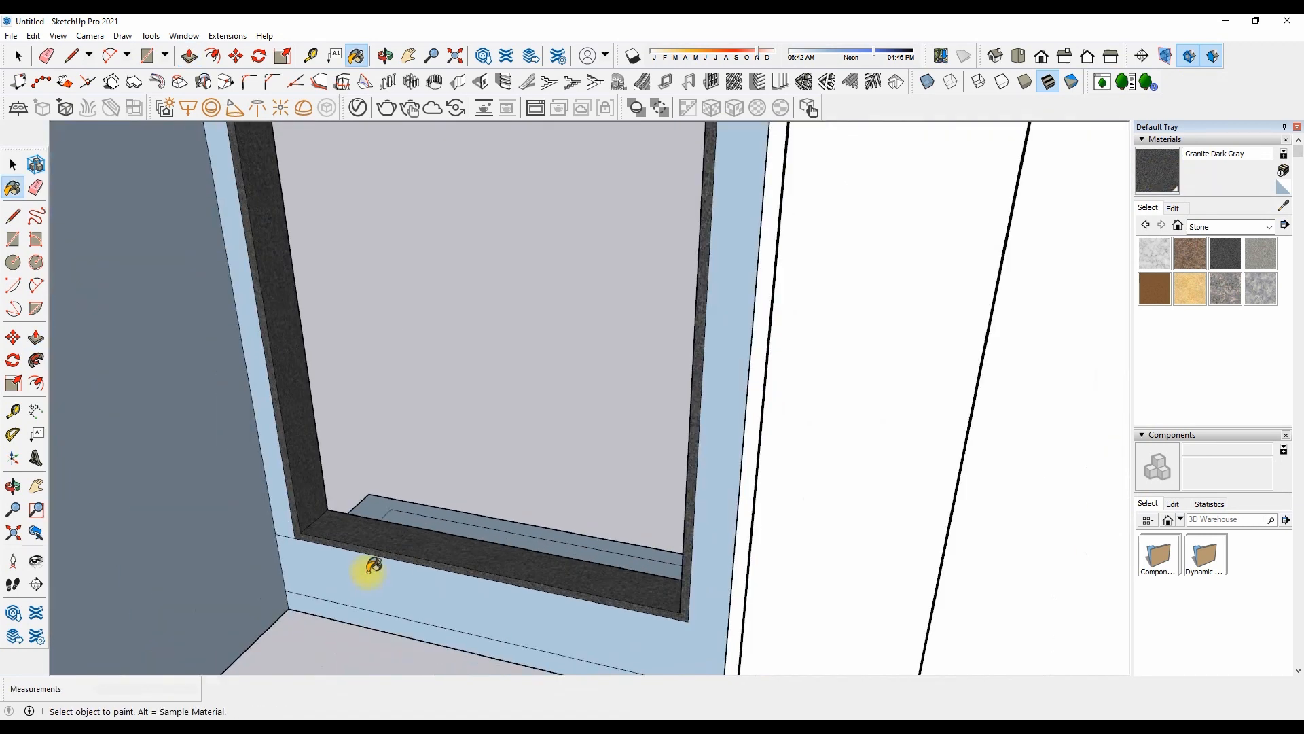
middle_click_drag(369, 571, 416, 230)
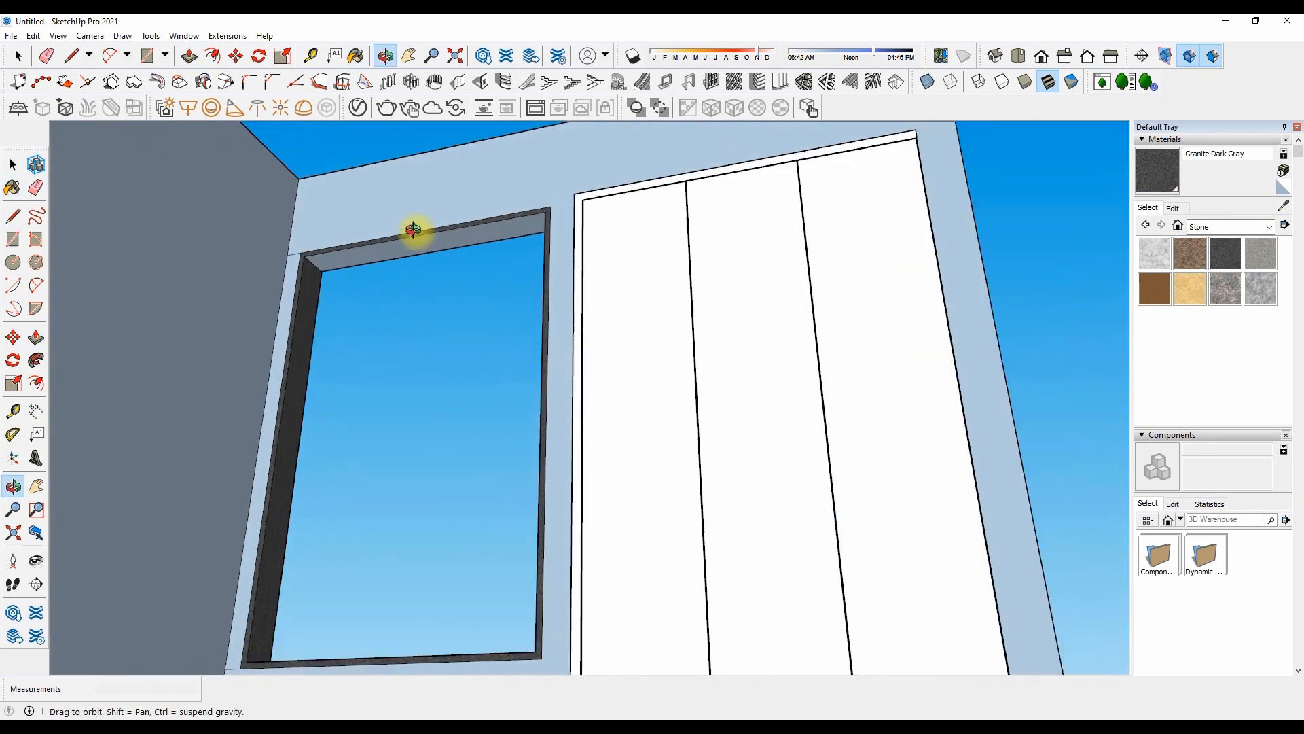
scroll(417, 230, "up", 3)
right_click(432, 234)
left_click(438, 242)
left_click(435, 246)
Pull the granite border around the window out from the wall by 0.2 inch
scroll(393, 247, "up", 2)
key("p")
left_click(384, 247)
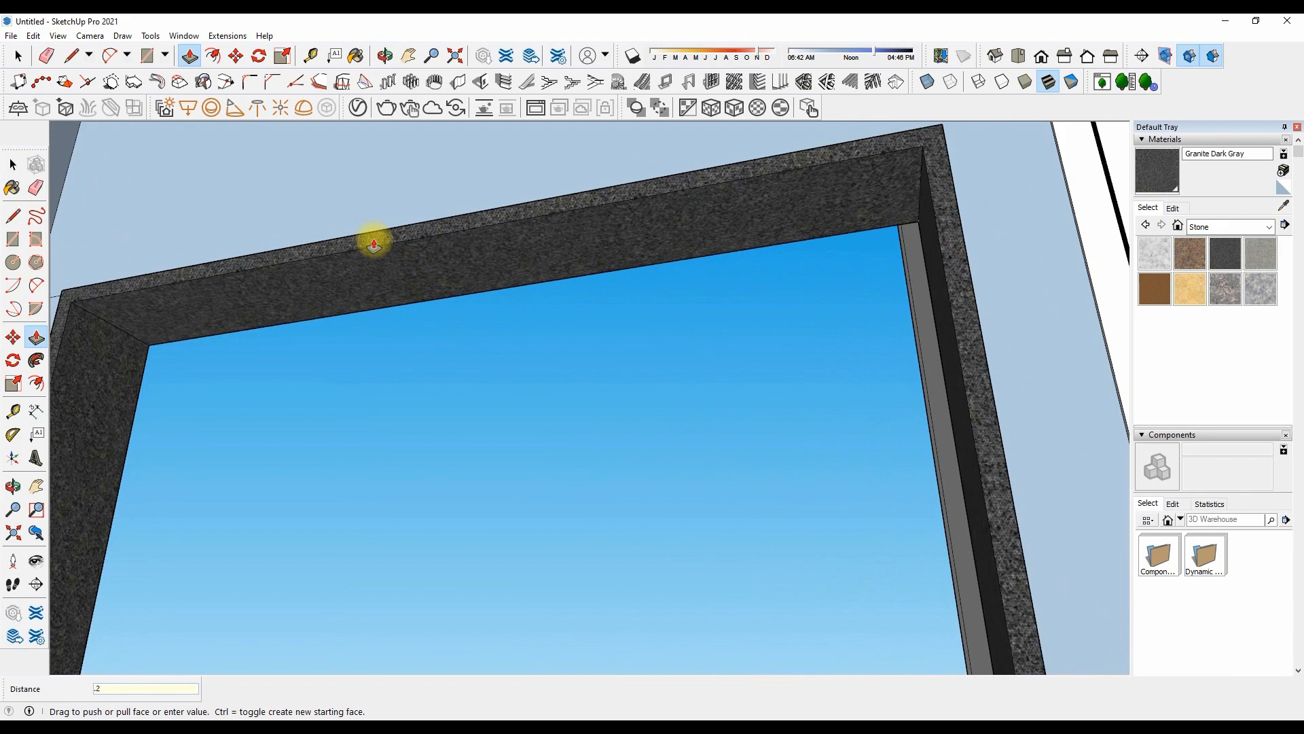
middle_click_drag(364, 327, 311, 594)
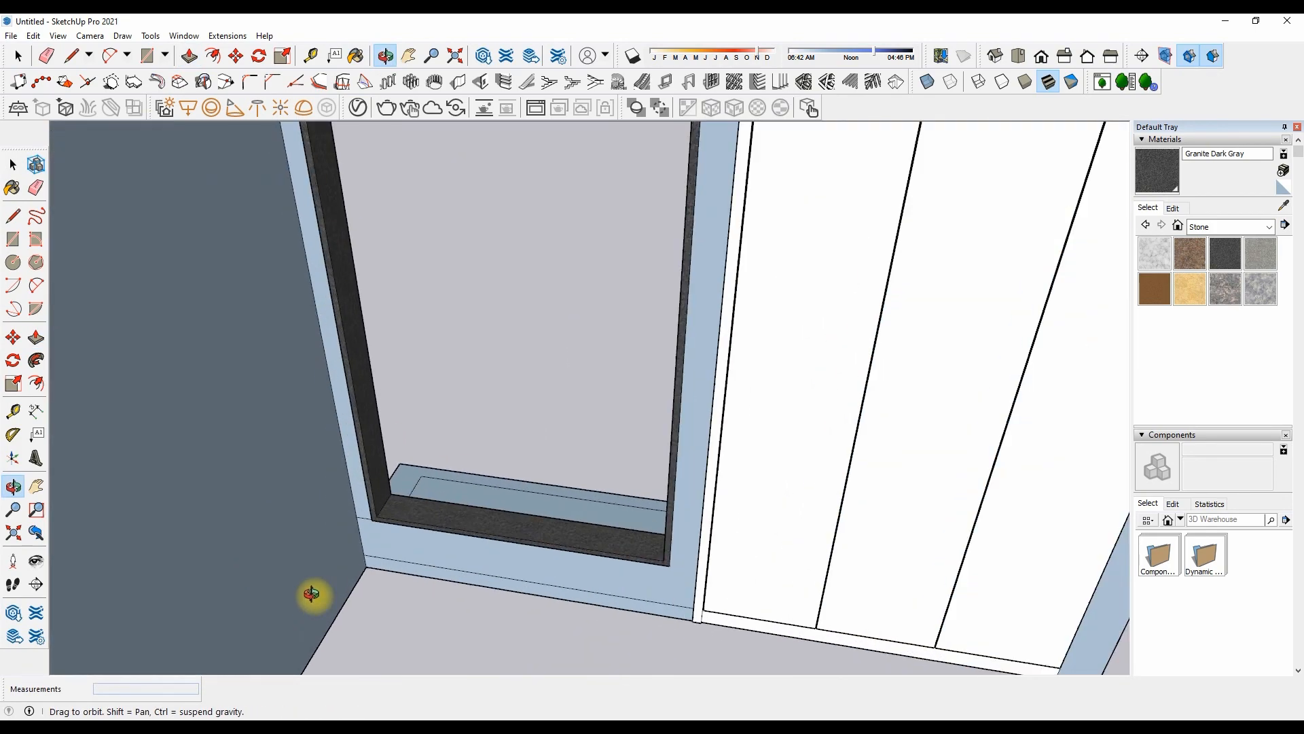
key("e")
scroll(381, 501, "down", 3)
scroll(426, 453, "down", 3)
Draw a 3-inch-deep panel footprint at floor level along part of the long wall, and close it back to the wall
scroll(407, 265, "up", 2)
middle_click_drag(437, 279, 309, 338)
key("l")
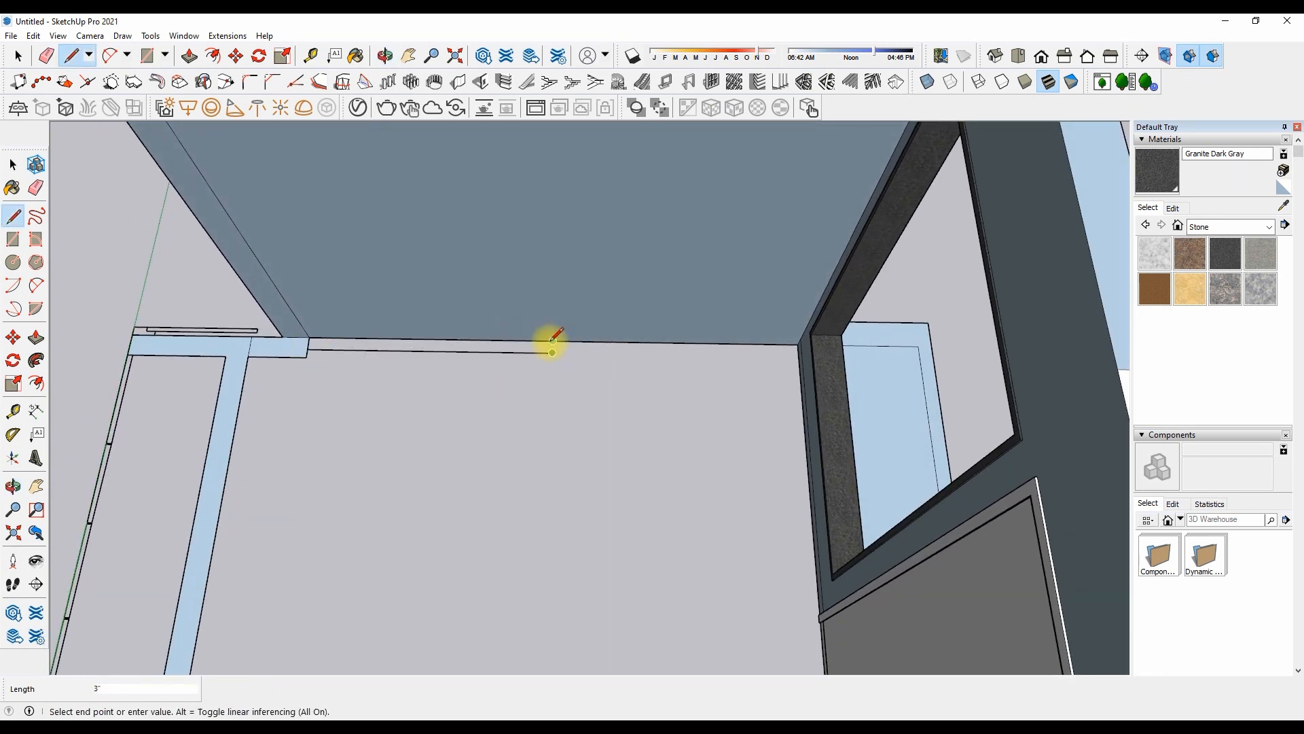
left_click(552, 352)
scroll(571, 336, "down", 3)
scroll(544, 340, "up", 3)
scroll(442, 367, "down", 3)
scroll(476, 370, "up", 3)
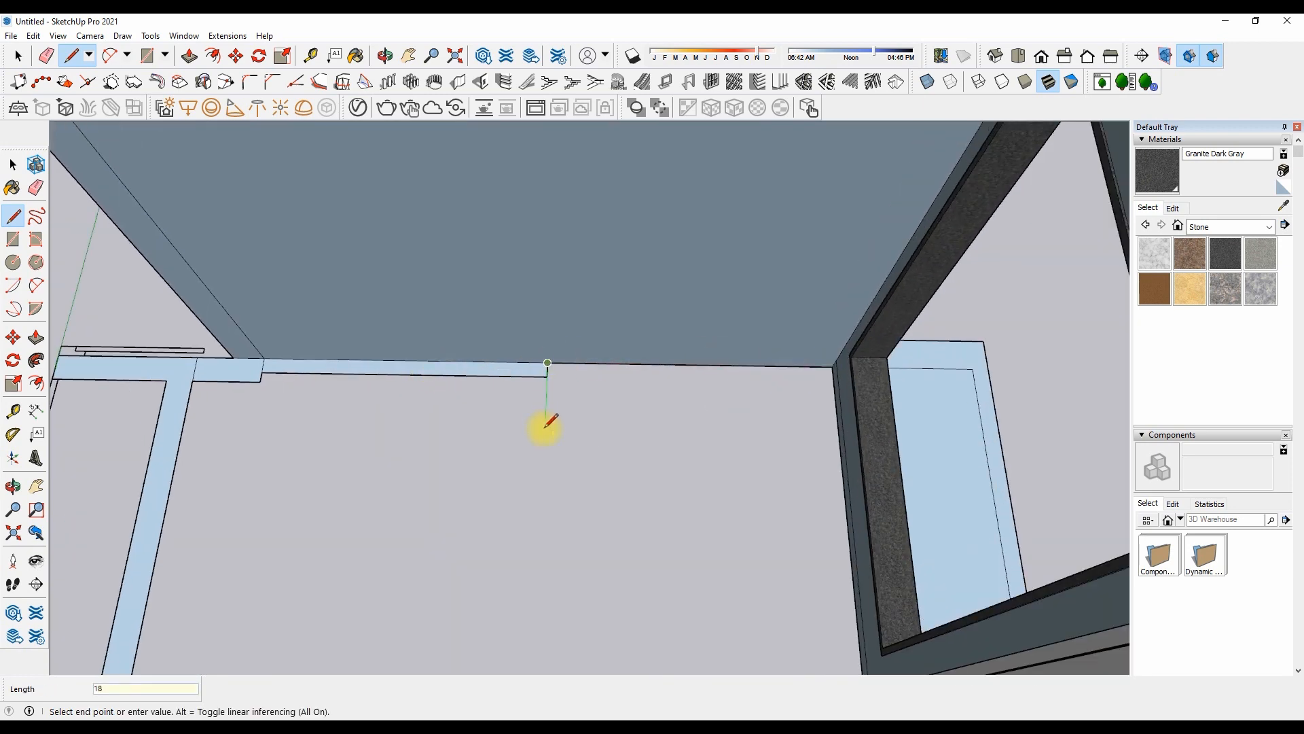
Draw a thinner 18 mm footprint strip along the wall from the end of the thick one to the window wall
scroll(550, 366, "up", 3)
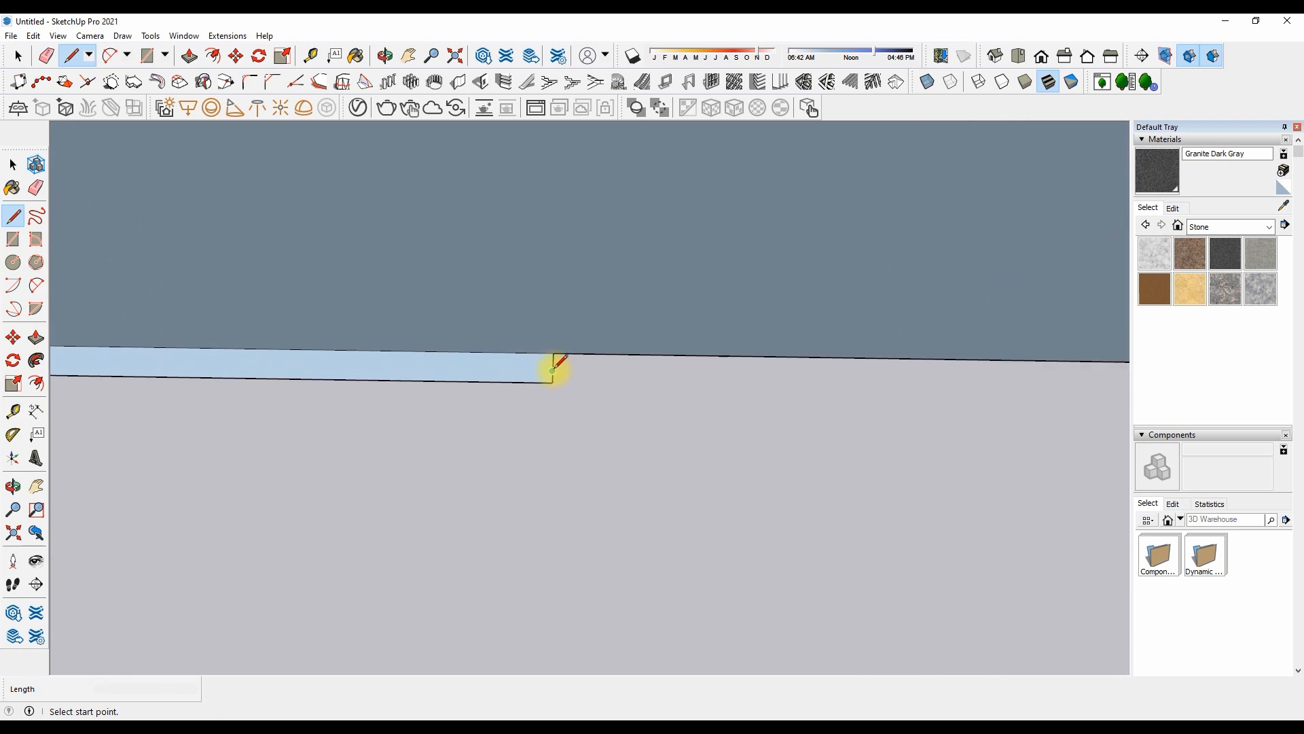
left_click(548, 363)
scroll(680, 360, "down", 3)
scroll(883, 367, "up", 2)
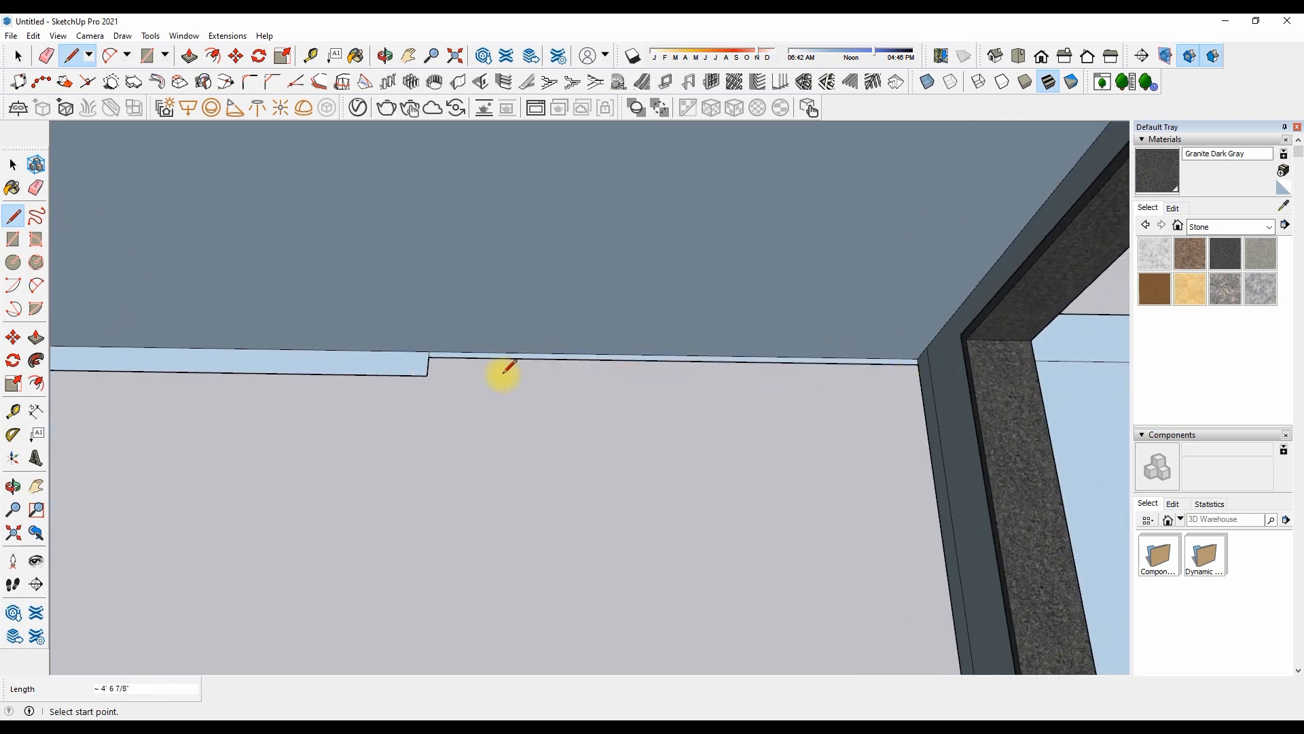
key("Escape")
Pull the thin footprint strip up to the top of the wall
scroll(519, 314, "down", 4)
left_click(521, 333)
scroll(541, 288, "down", 4)
left_click(559, 231)
Draw a 1-inch-wide notch outline in the end of the thick panel footprint, next to the thin panel
scroll(485, 288, "up", 3)
scroll(504, 303, "up", 6)
key("l")
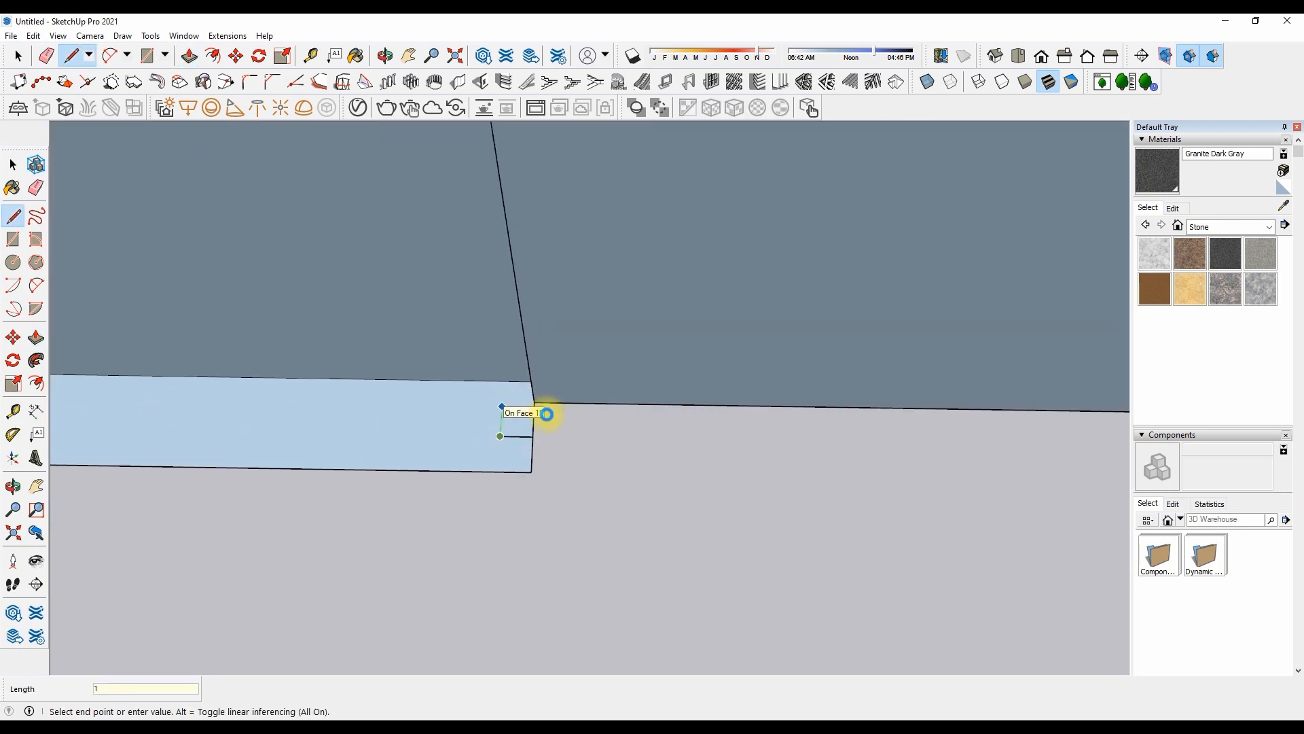
scroll(545, 408, "up", 2)
left_click(533, 406)
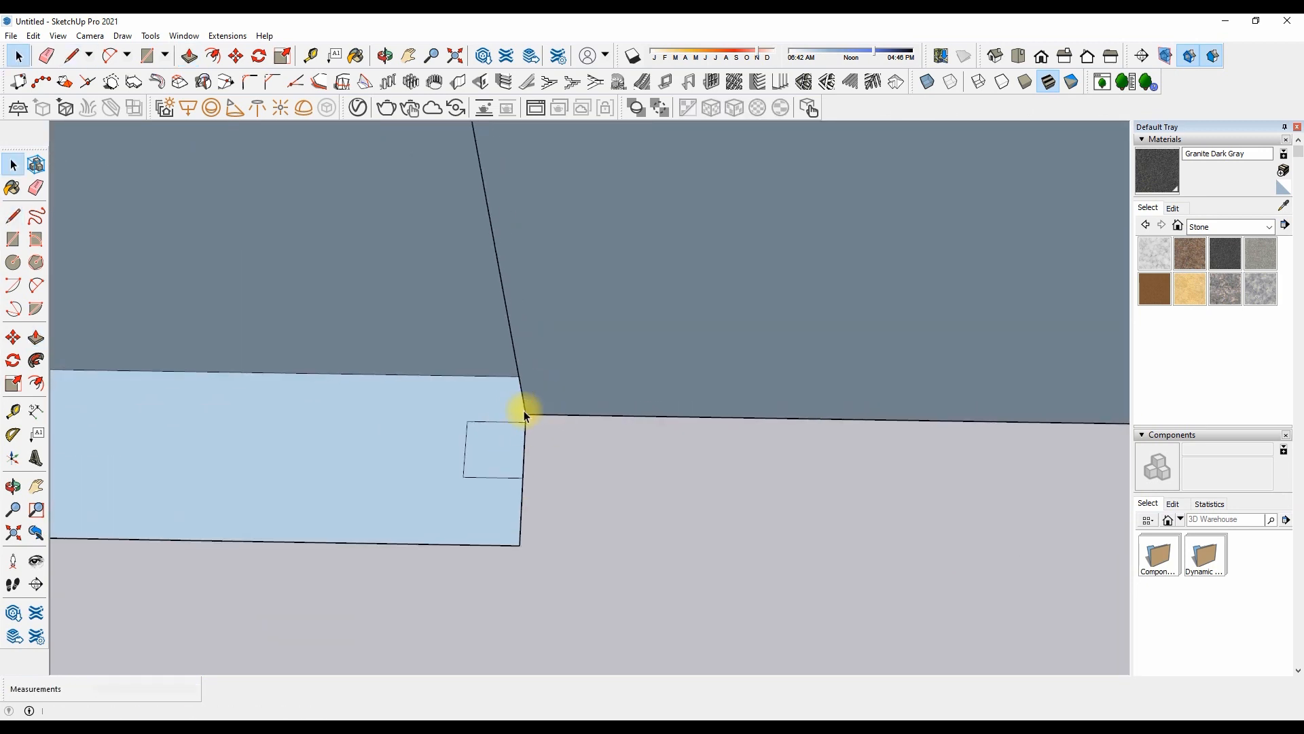
Pull the thick panel footprint up to the top of the wall, leaving out the notch at its end
key("p")
left_click(492, 415)
scroll(431, 338, "down", 8)
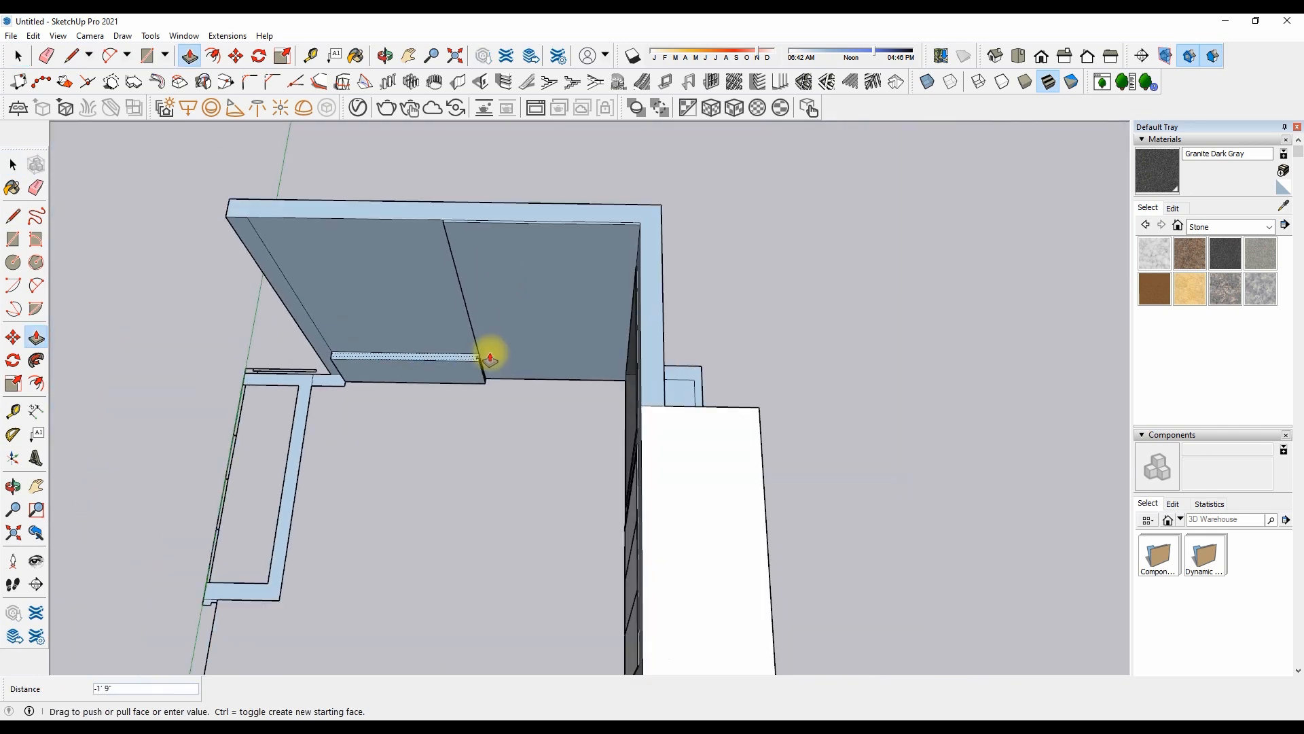
left_click(509, 275)
Raise the remaining wall footprints beside the thick panel, including the branched partition, 9' to the top of the wall
scroll(336, 357, "up", 2)
left_click(394, 373)
left_click(345, 193)
left_click(362, 366)
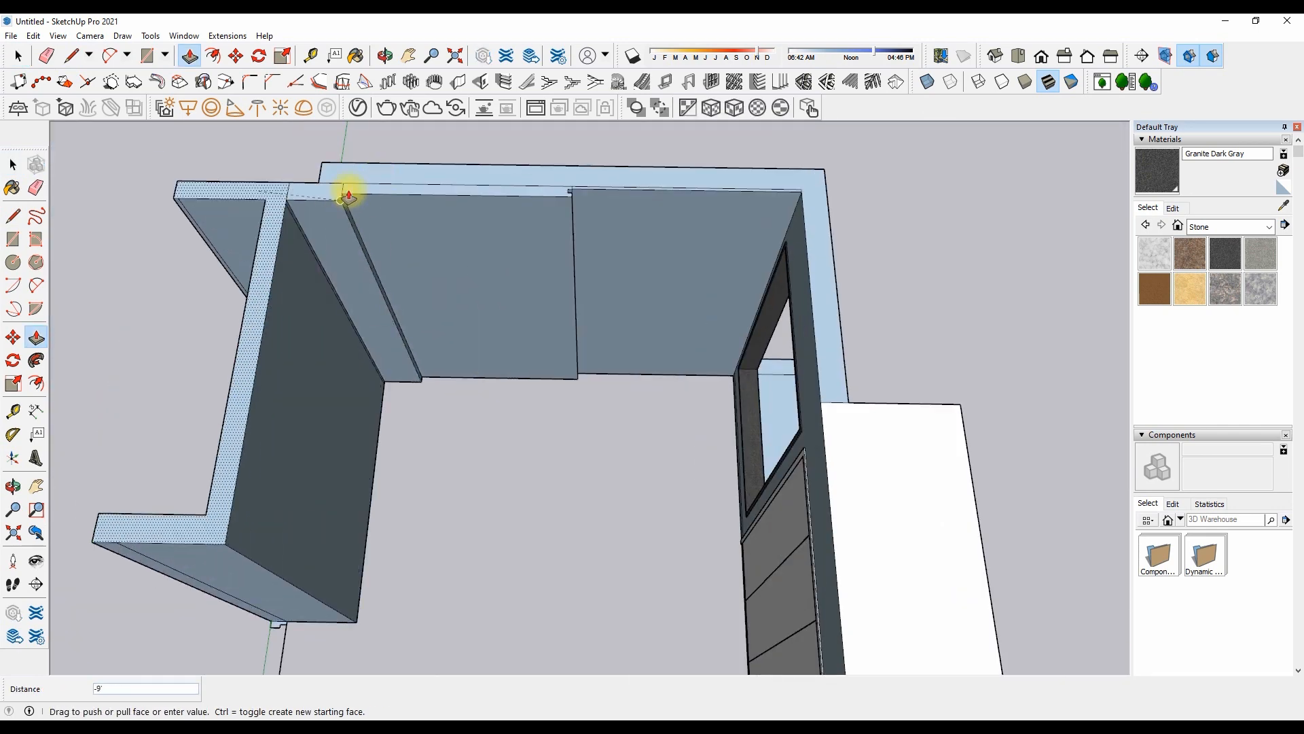
left_click(348, 194)
Copy the recessed wall face between the thick panel and the window wall, and place the copy clear of the room
scroll(500, 155, "down", 2)
scroll(657, 146, "up", 6)
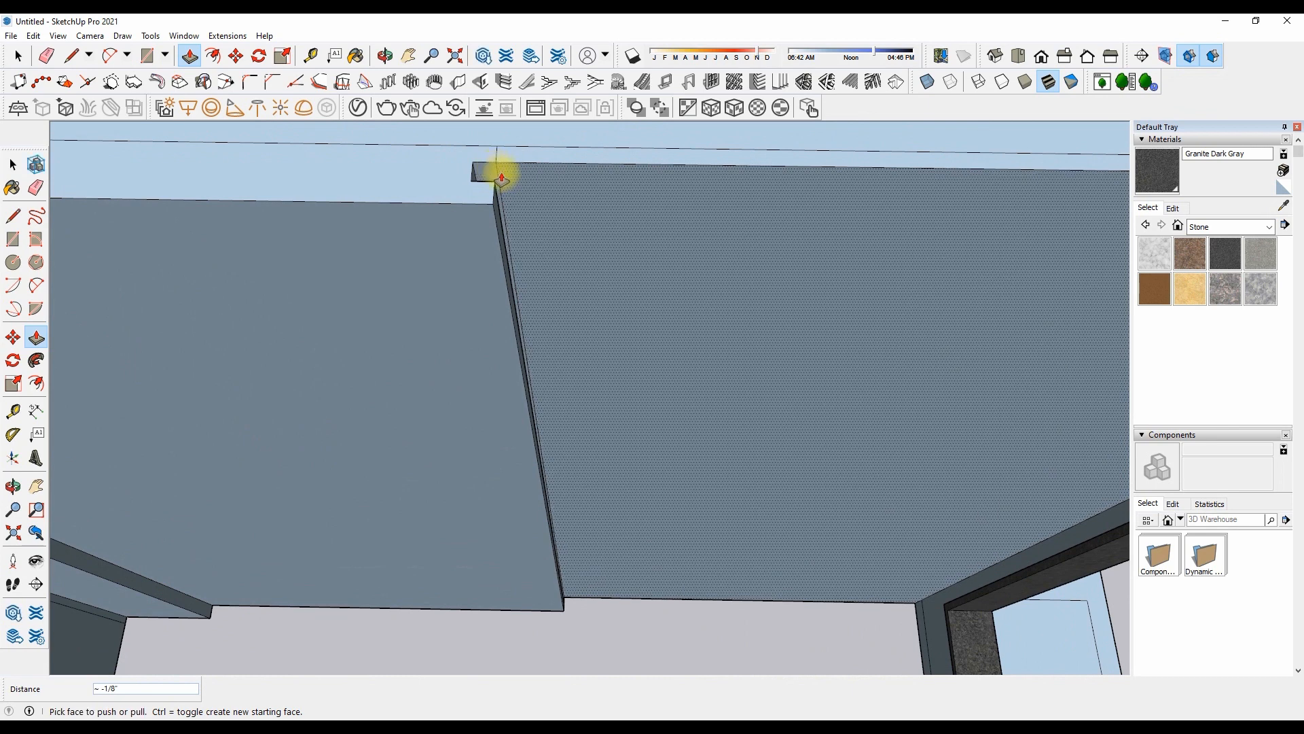
key("e")
scroll(563, 238, "down", 2)
left_click(385, 55)
left_click_drag(557, 354, 574, 268)
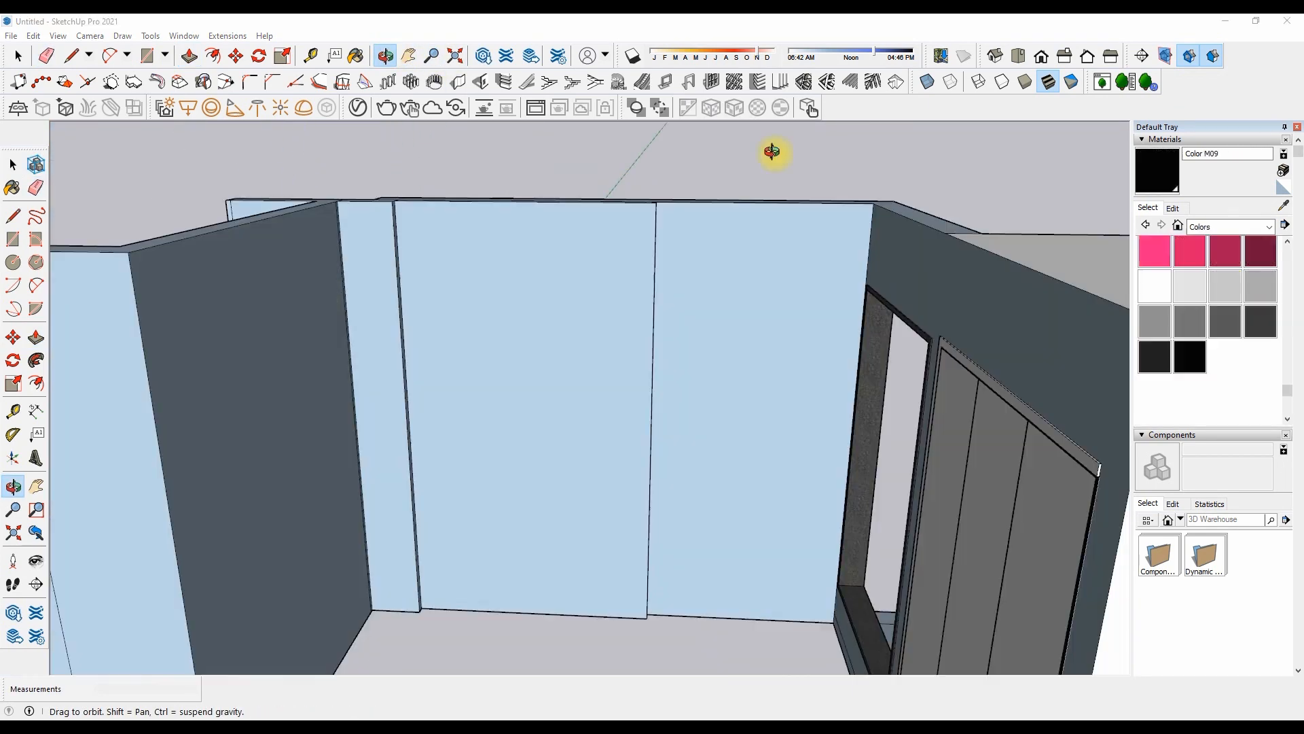
left_click_drag(747, 166, 714, 323)
key("m")
key("ctrl")
left_click(731, 336)
scroll(479, 332, "down", 4)
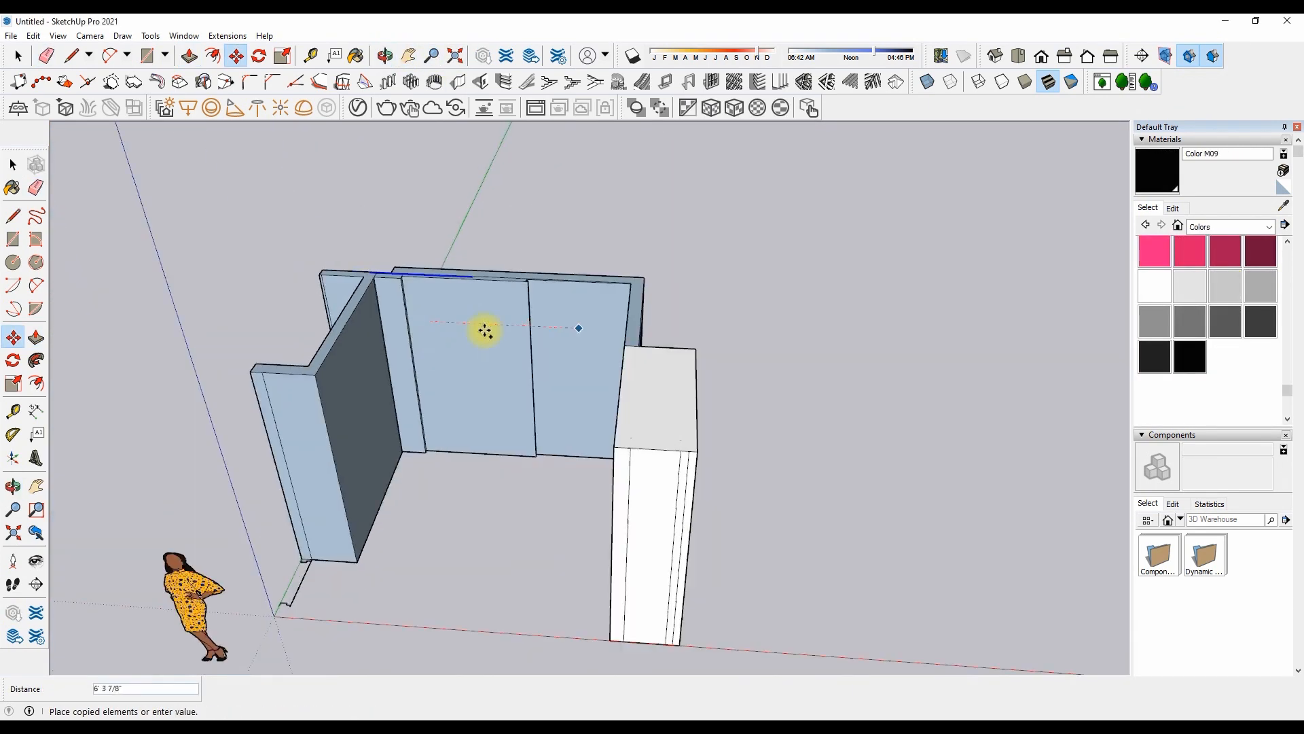
left_click(755, 331)
Create vertical louvres on the copied face with depth 1/4", thickness 1 1/2", spacing 1 3/4", angle 0 and front location
scroll(755, 332, "up", 3)
left_click(780, 81)
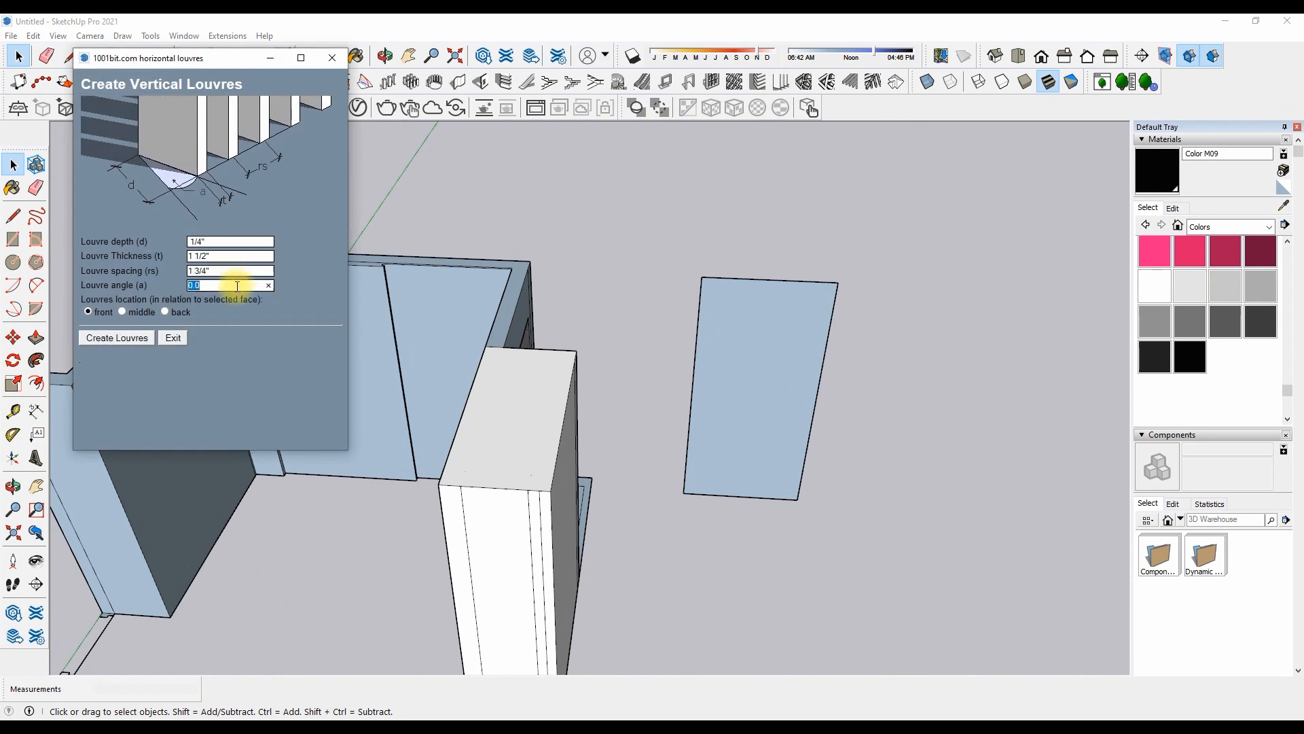
left_click(133, 337)
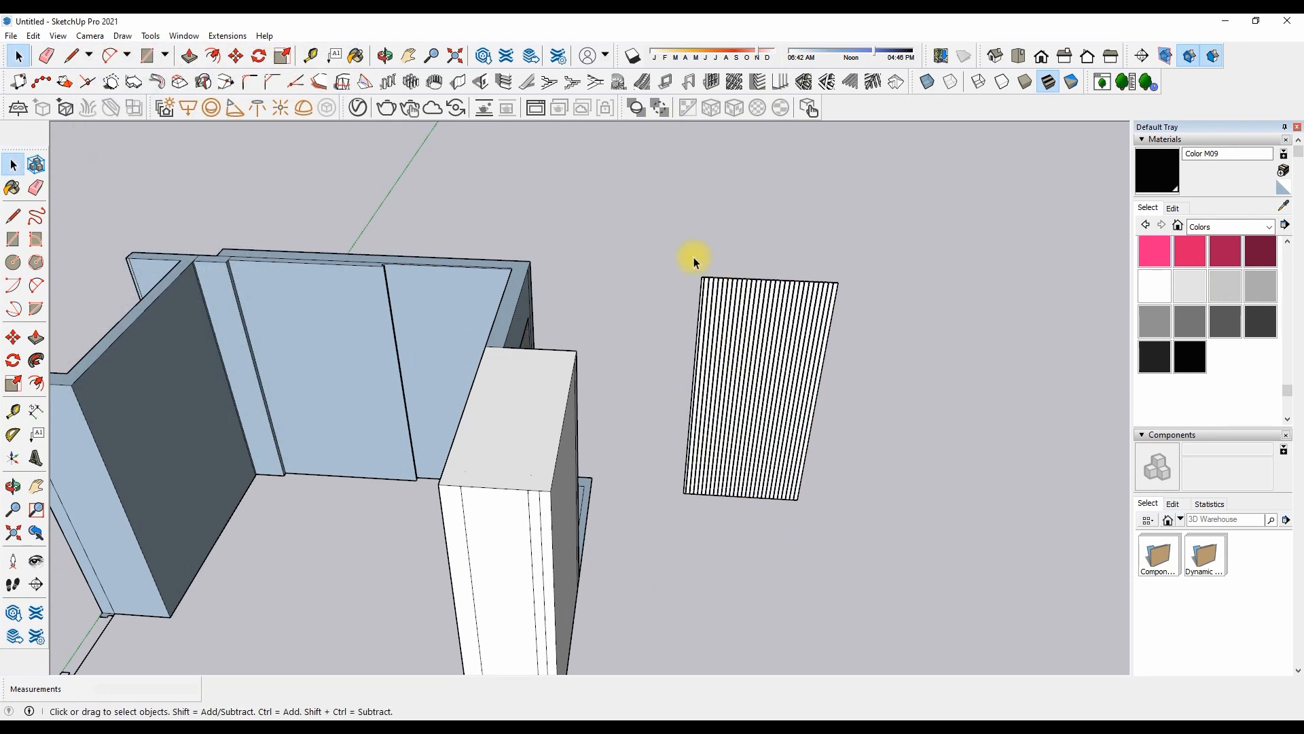
Move the louvre panel by its upper corner into the recess beside the notch of the thick panel
scroll(694, 259, "up", 3)
key("m")
left_click(710, 287)
scroll(753, 338, "down", 4)
scroll(516, 341, "up", 10)
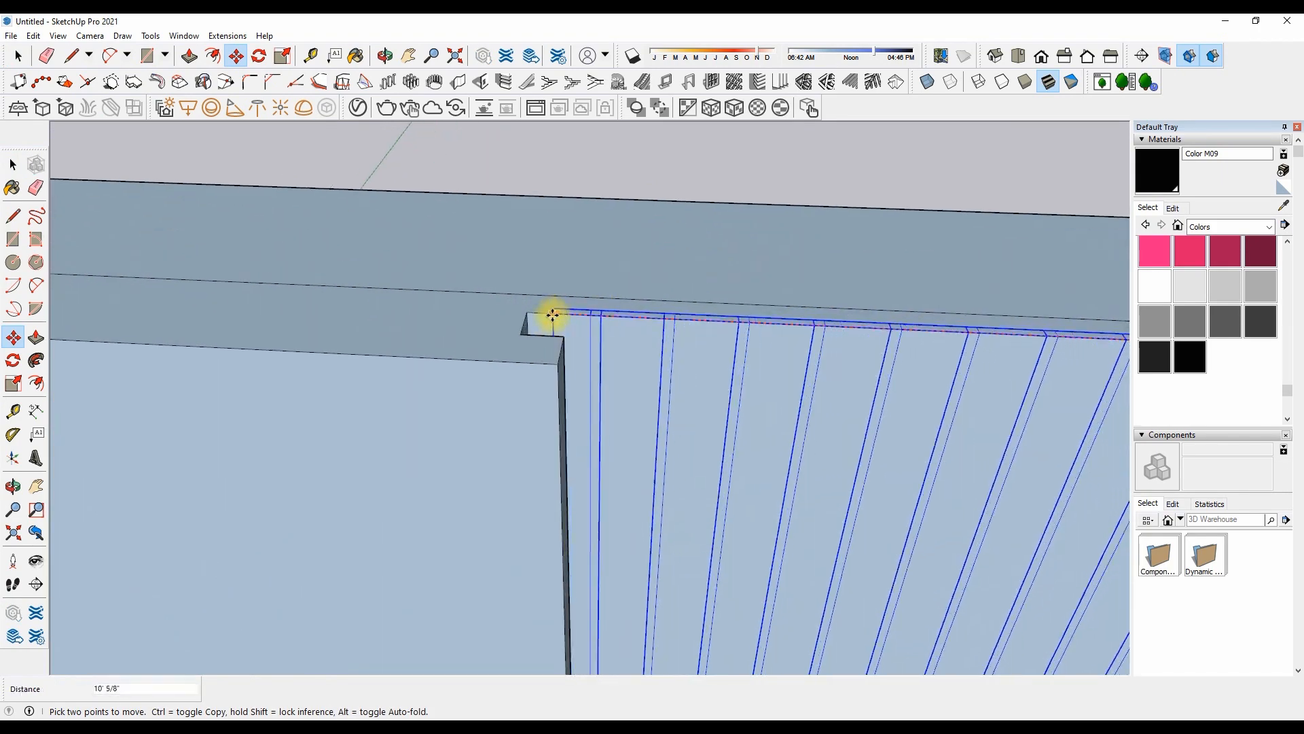
left_click(493, 308)
scroll(536, 285, "down", 5)
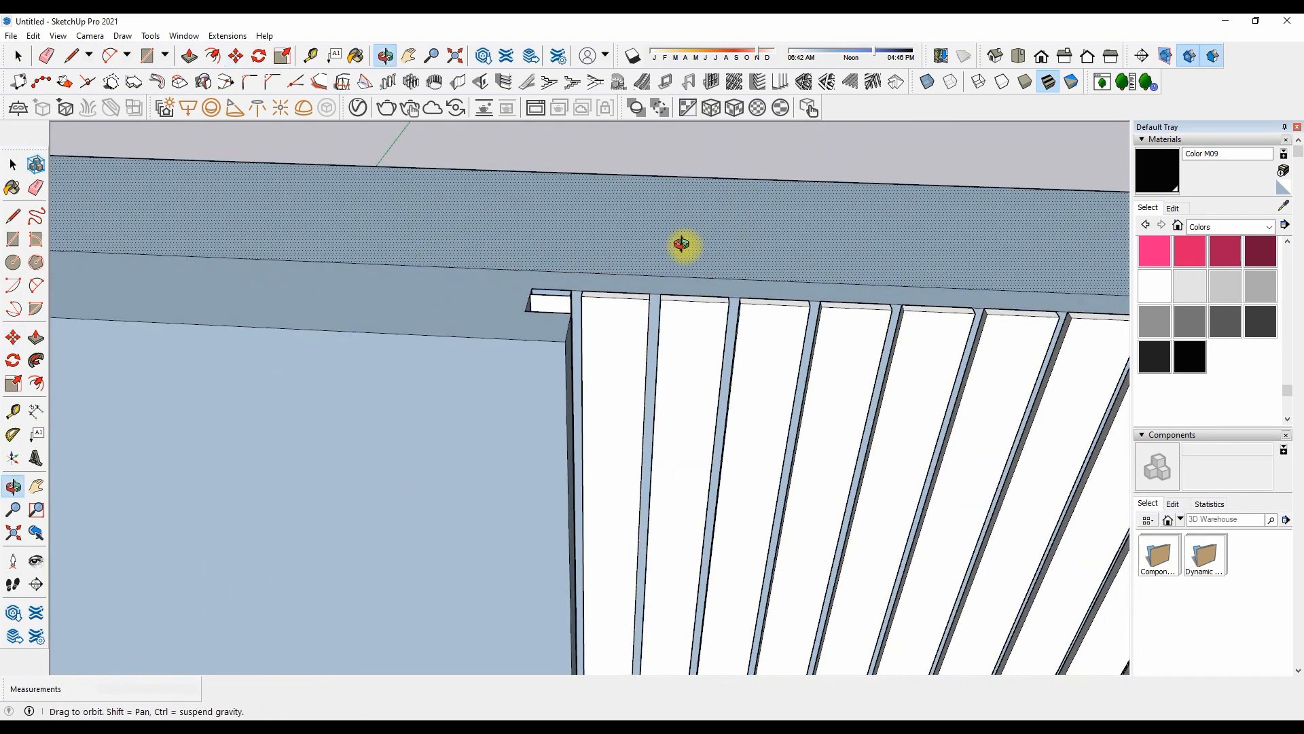
Add a rectangle light in the vertical notch between the thick panel and the louvres
middle_click_drag(652, 250, 401, 19)
left_click(188, 108)
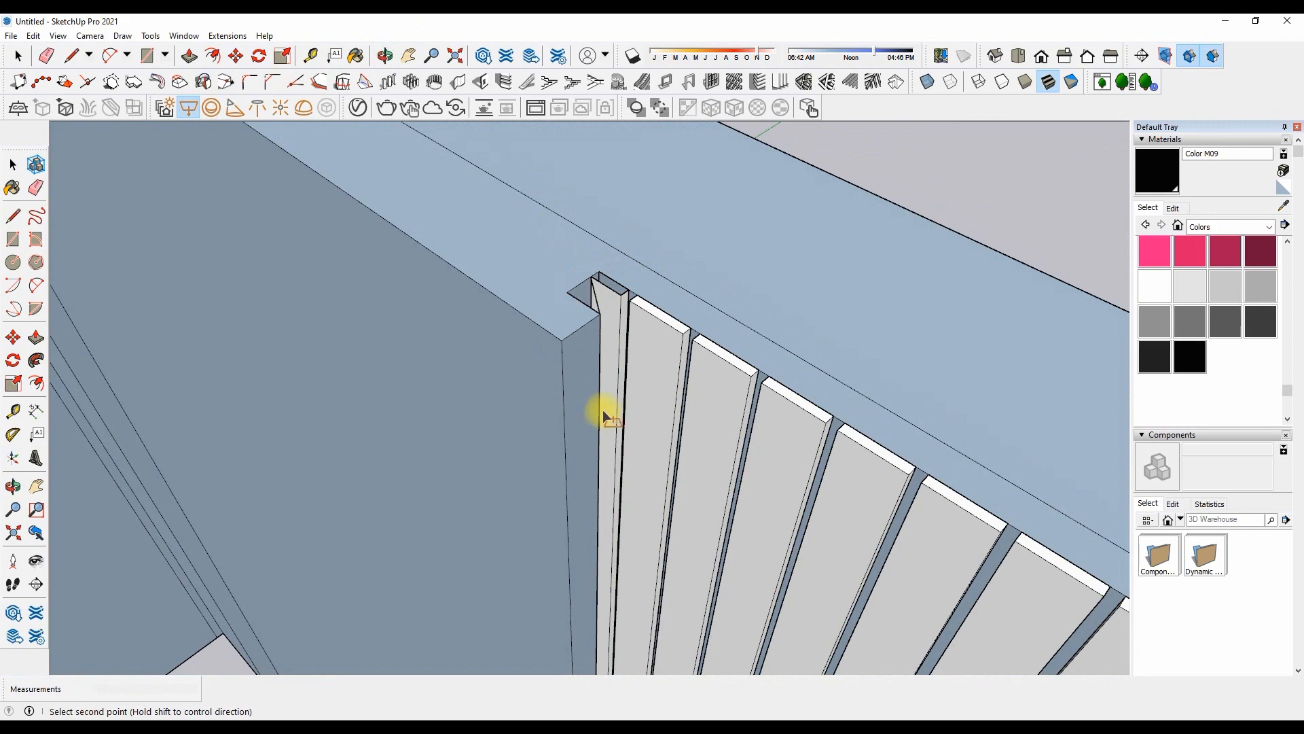
middle_click_drag(598, 350, 656, 371)
right_click(565, 434)
left_click(590, 442)
Copy the vertical edges across the thick panel's face to outline two narrow vertical strips
scroll(626, 295, "up", 2)
key("m")
scroll(520, 320, "up", 2)
scroll(608, 416, "down", 5)
scroll(656, 371, "up", 5)
key("ctrl")
left_click(480, 340)
key("Return")
left_click(494, 339)
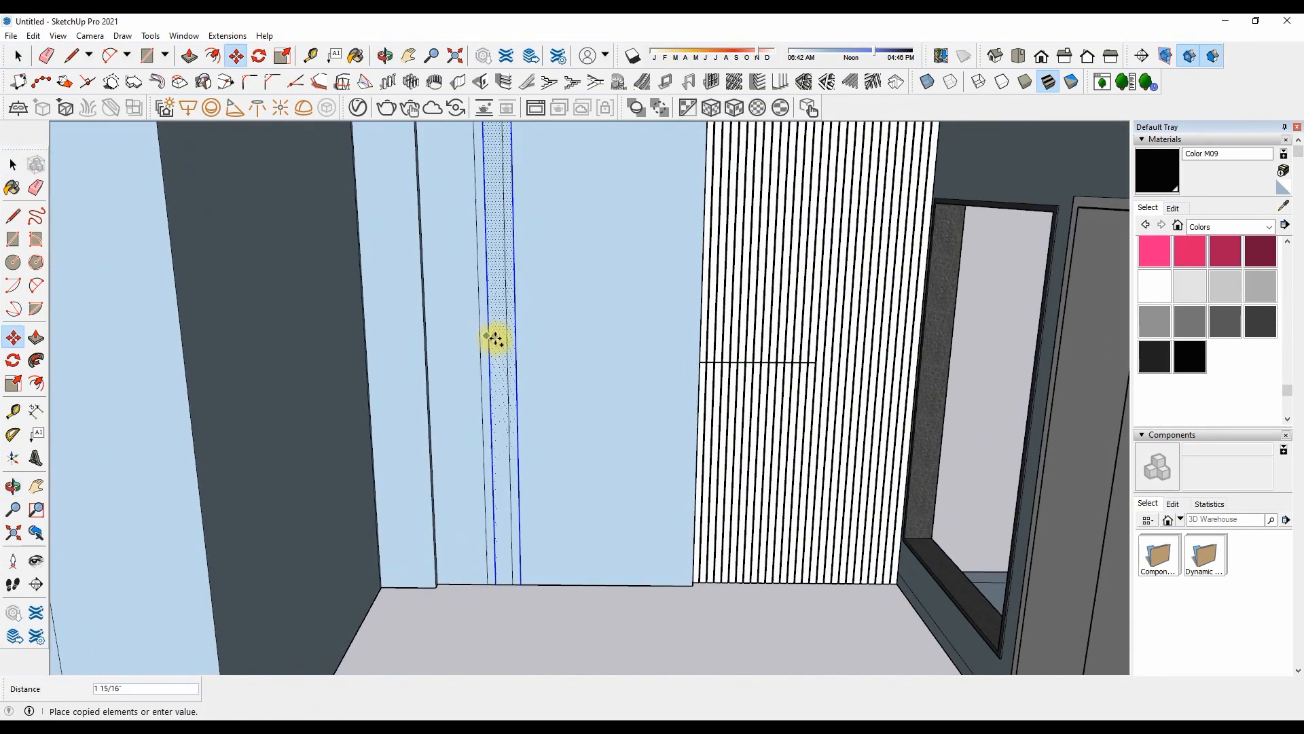
key("Return")
Paint the two narrow vertical strips on the thick panel black with Color M09 and push them into the panel as grooves
scroll(503, 286, "down", 3)
scroll(498, 259, "up", 4)
mouse_move(498, 259)
middle_mouse_down()
mouse_move(503, 224)
mouse_move(707, 355)
middle_mouse_up()
left_click(1156, 176)
middle_click_drag(617, 245, 617, 324)
scroll(618, 320, "up", 3)
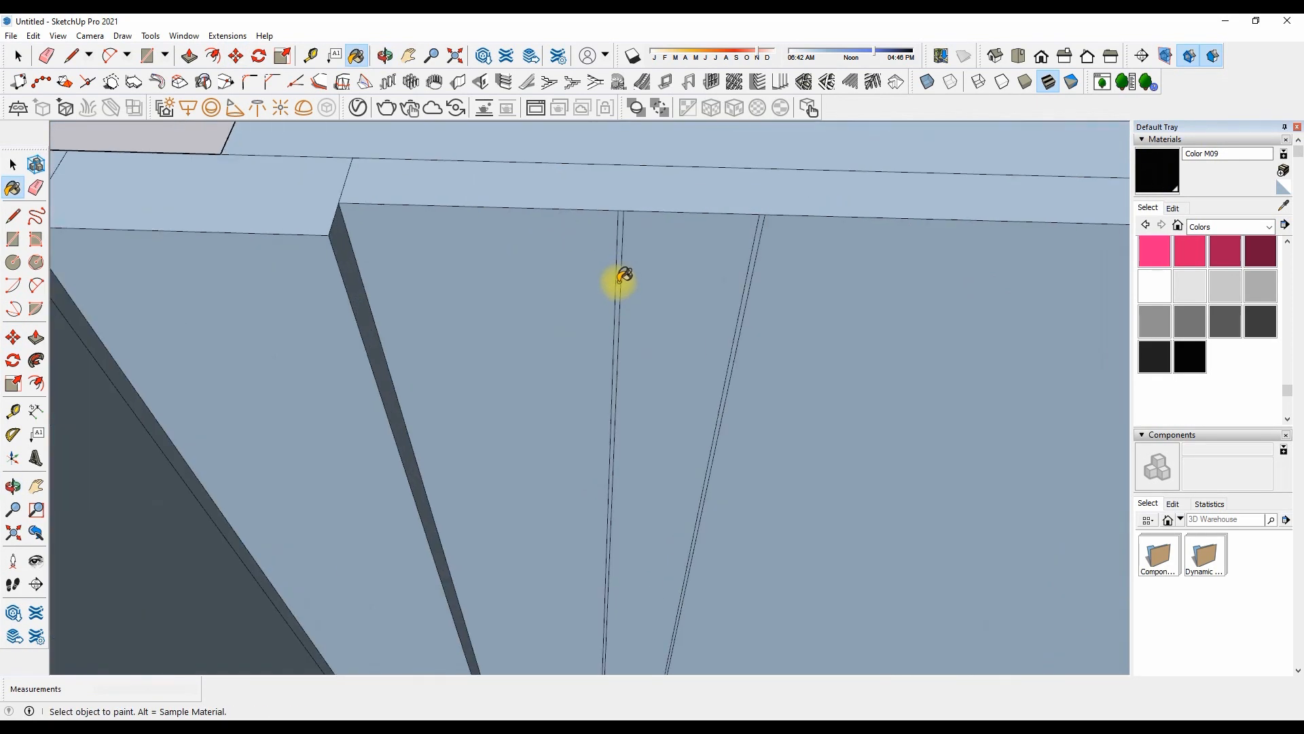
key("p")
scroll(624, 229, "up", 2)
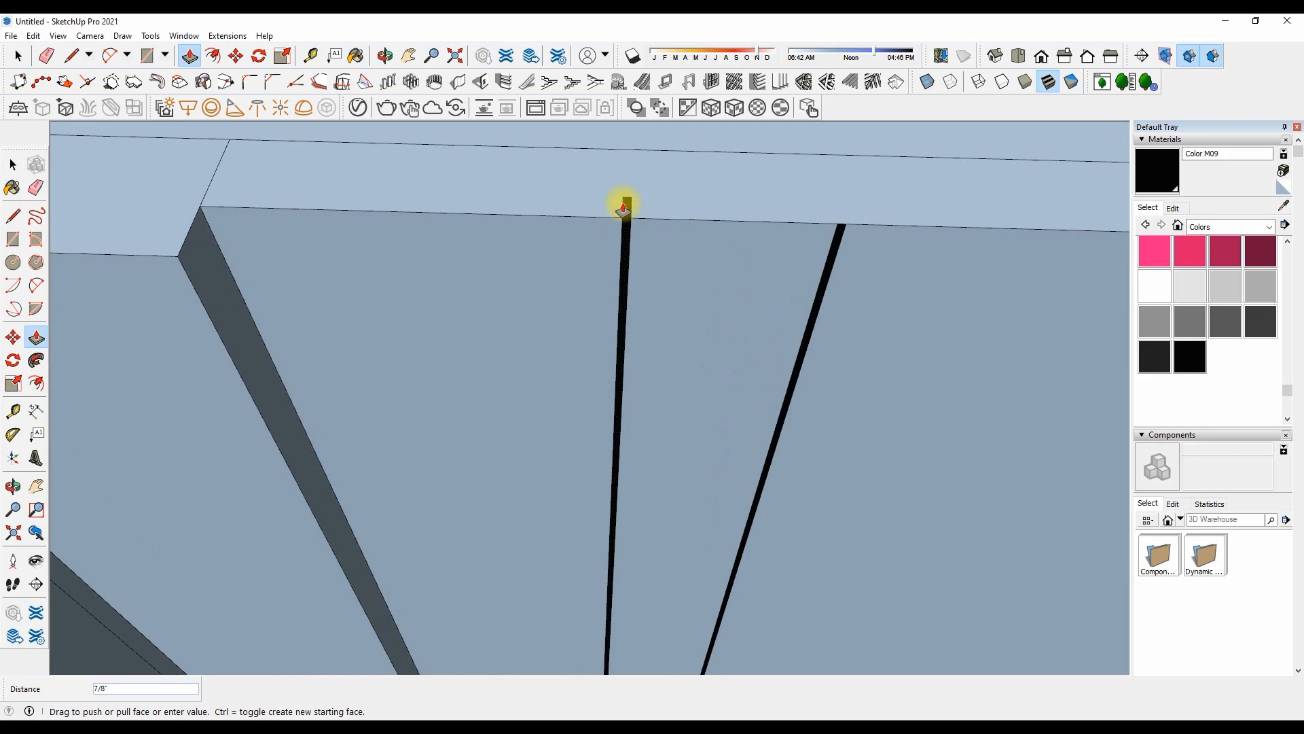
scroll(407, 210, "down", 6)
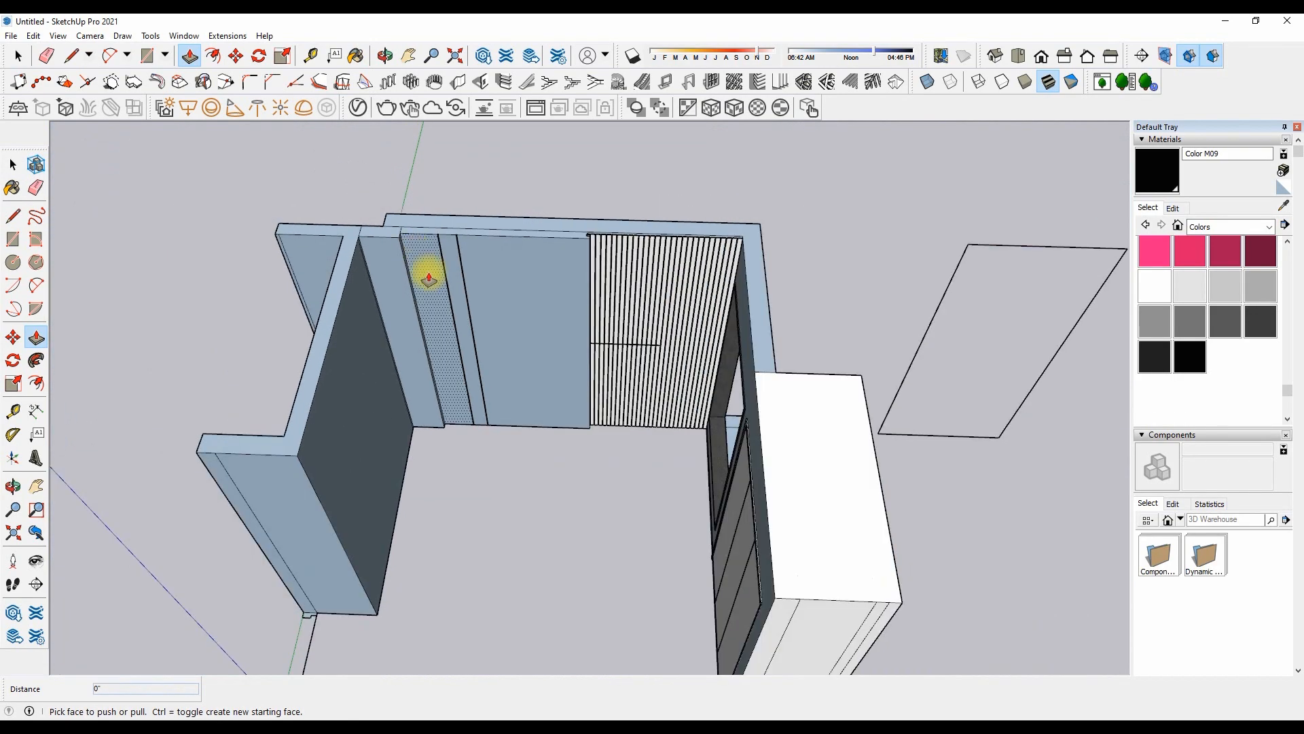
Copy the lower edge of the dark side wall slightly upward as a skirting line, and erase the stray edge near the corner
middle_click_drag(425, 271, 303, 579)
scroll(303, 580, "up", 2)
key("m")
left_click(314, 562)
key("ctrl")
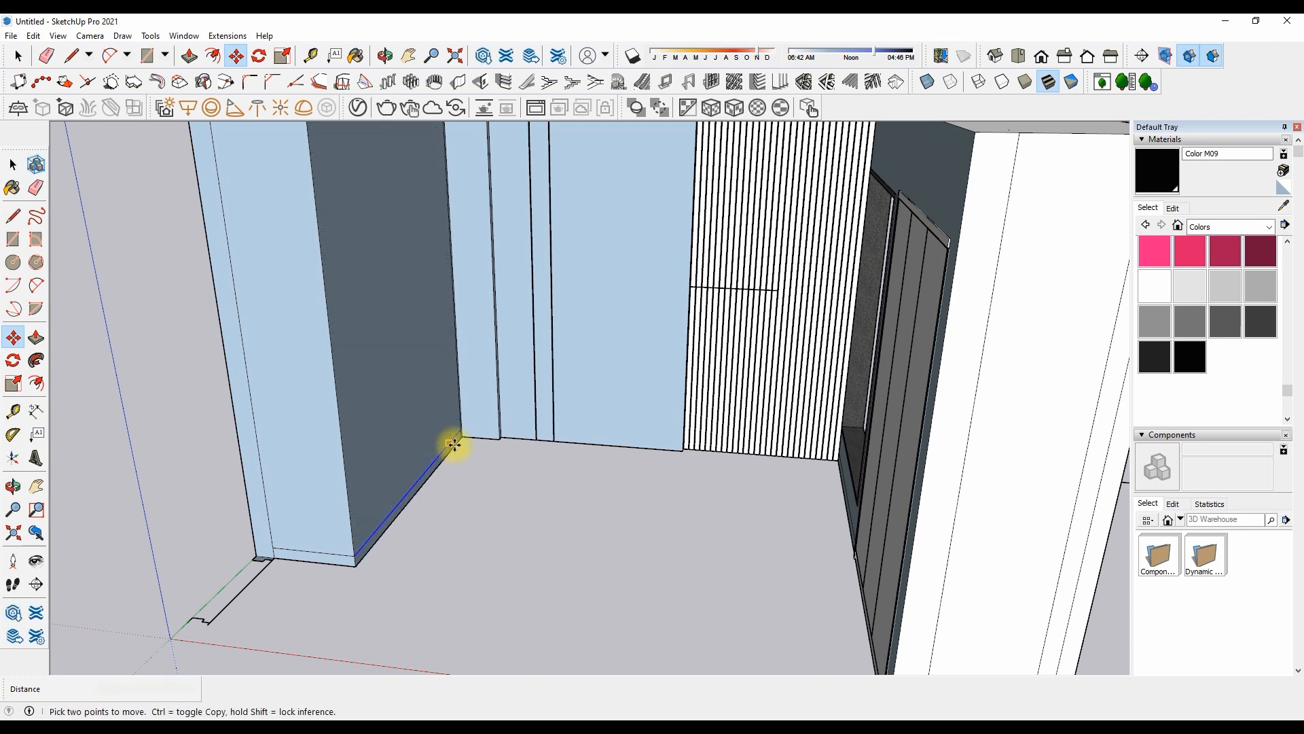
scroll(455, 444, "up", 2)
scroll(476, 415, "up", 4)
key("e")
left_click(401, 396)
key("space")
scroll(480, 462, "down", 8)
key("space")
Draw a handle outline upward beside the first wardrobe door gap, then across the gap, ending with a .236 segment on the neighbouring door
middle_click_drag(513, 466, 788, 568)
scroll(687, 501, "up", 10)
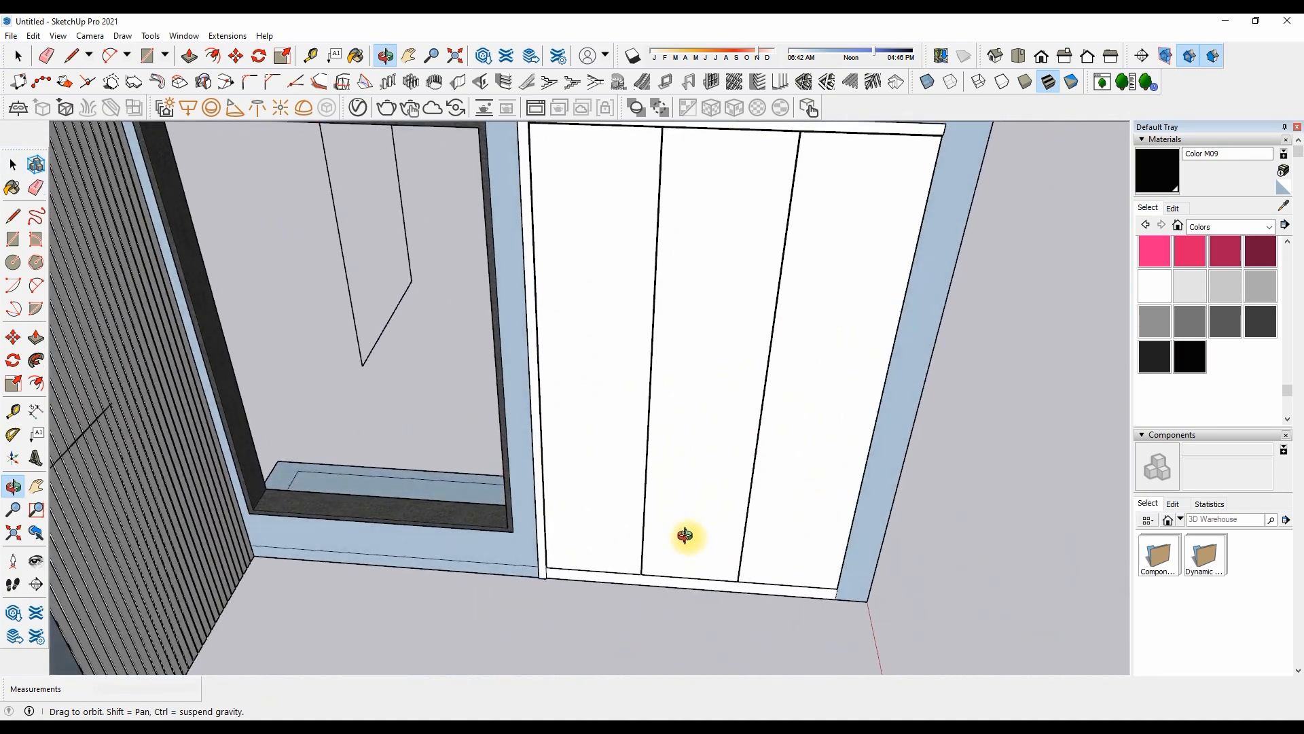
key("l")
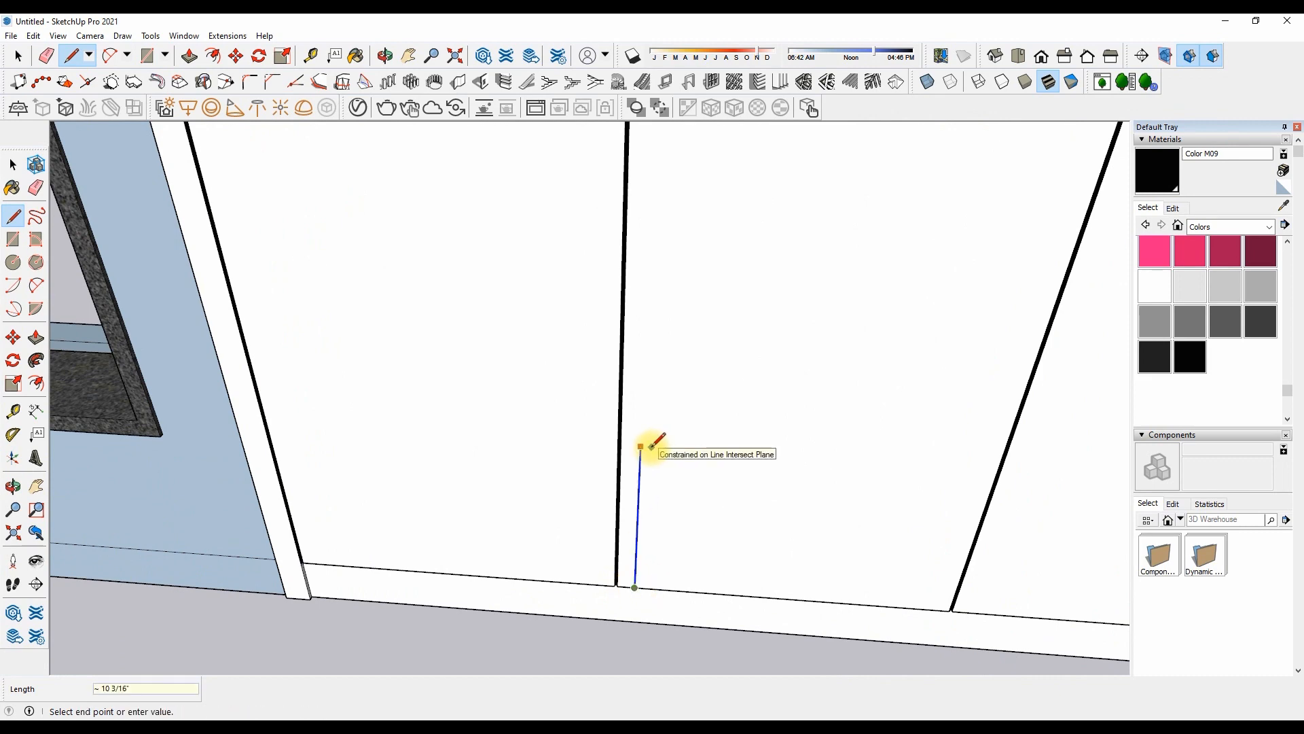
scroll(475, 482, "down", 4)
scroll(496, 462, "up", 6)
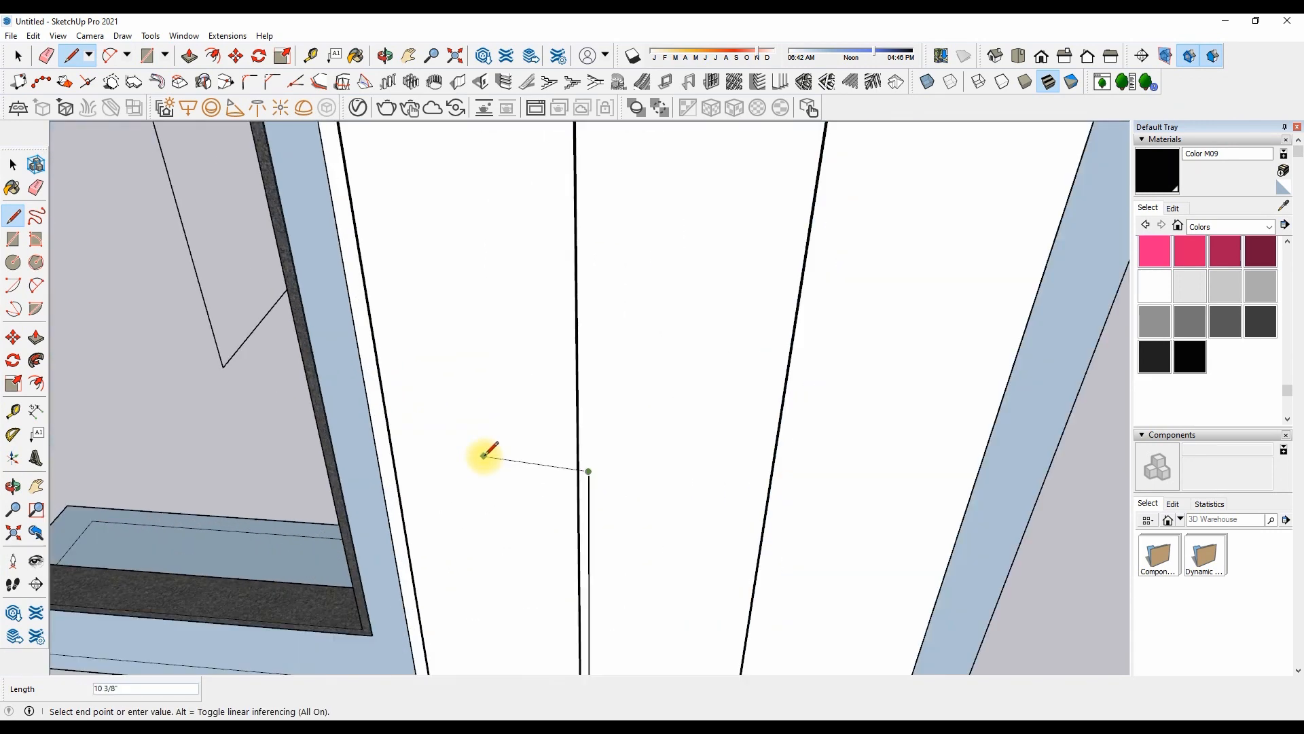
scroll(503, 472, "up", 3)
type(".236")
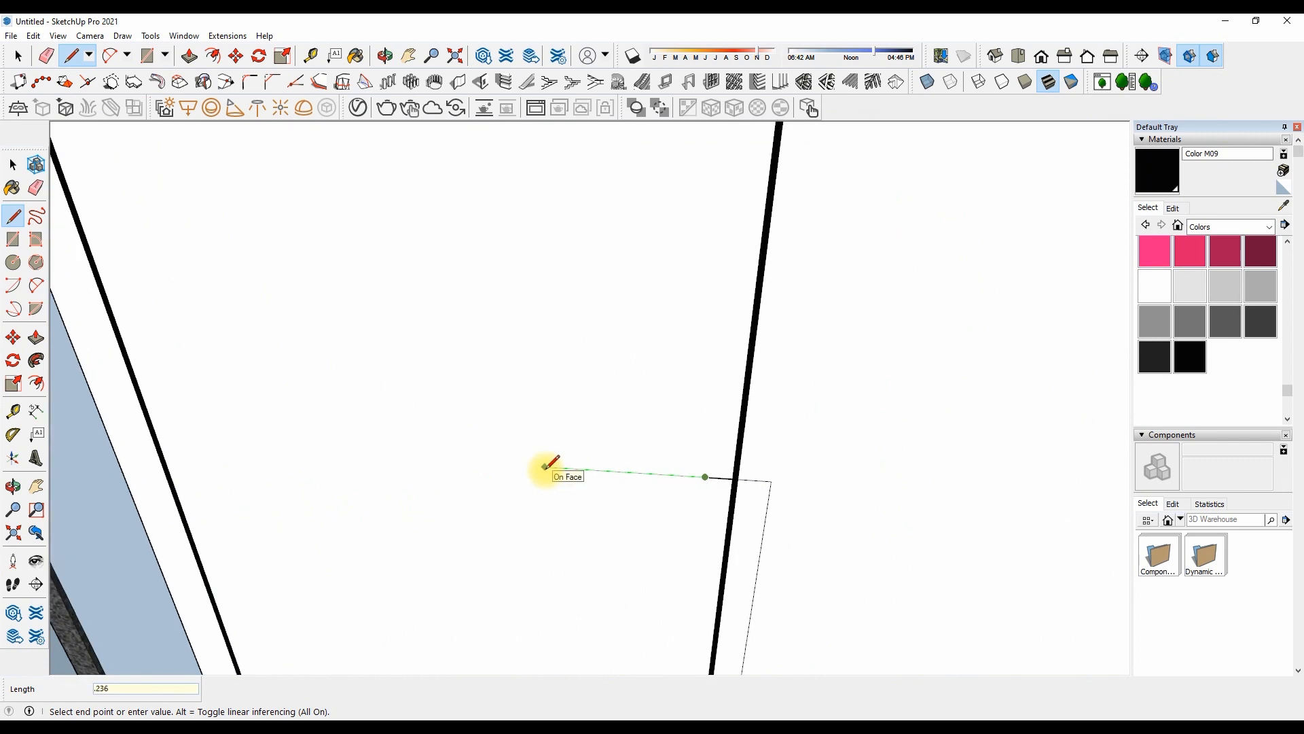
key("Return")
Close the handle outline down the other side of the first door gap, and start a matching outline beside the second gap
scroll(761, 505, "up", 1)
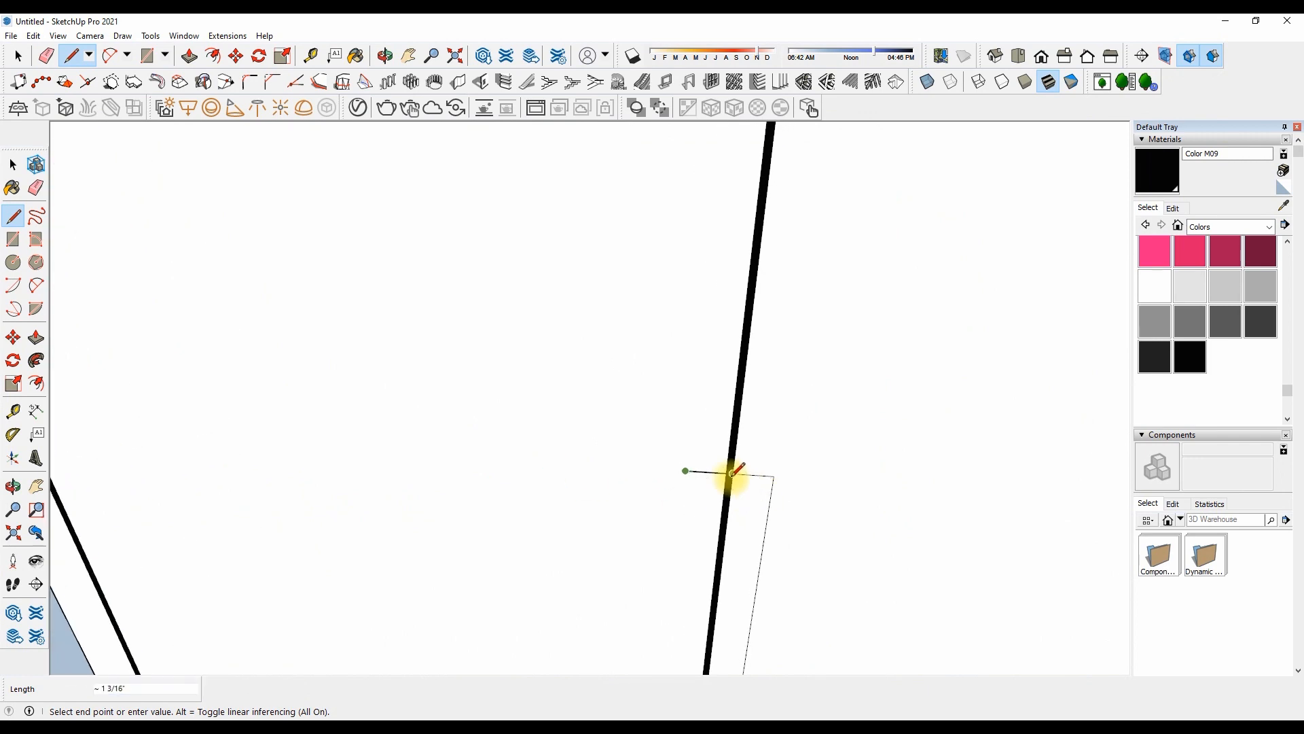
scroll(476, 343, "down", 5)
left_click(527, 563)
scroll(526, 390, "down", 2)
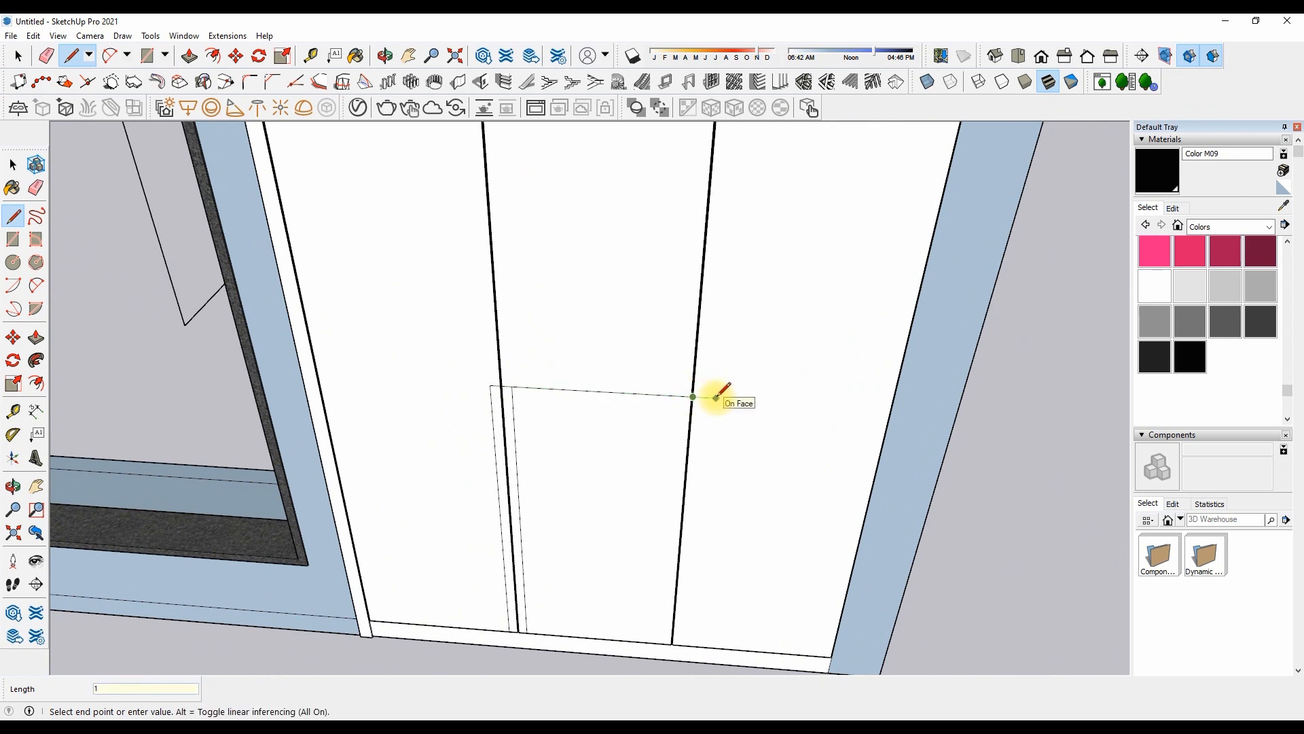
Push the outlined handle strips on both sides of the first door gap 1/4" into the doors
middle_click_drag(686, 642, 547, 494)
scroll(536, 496, "up", 3)
key("p")
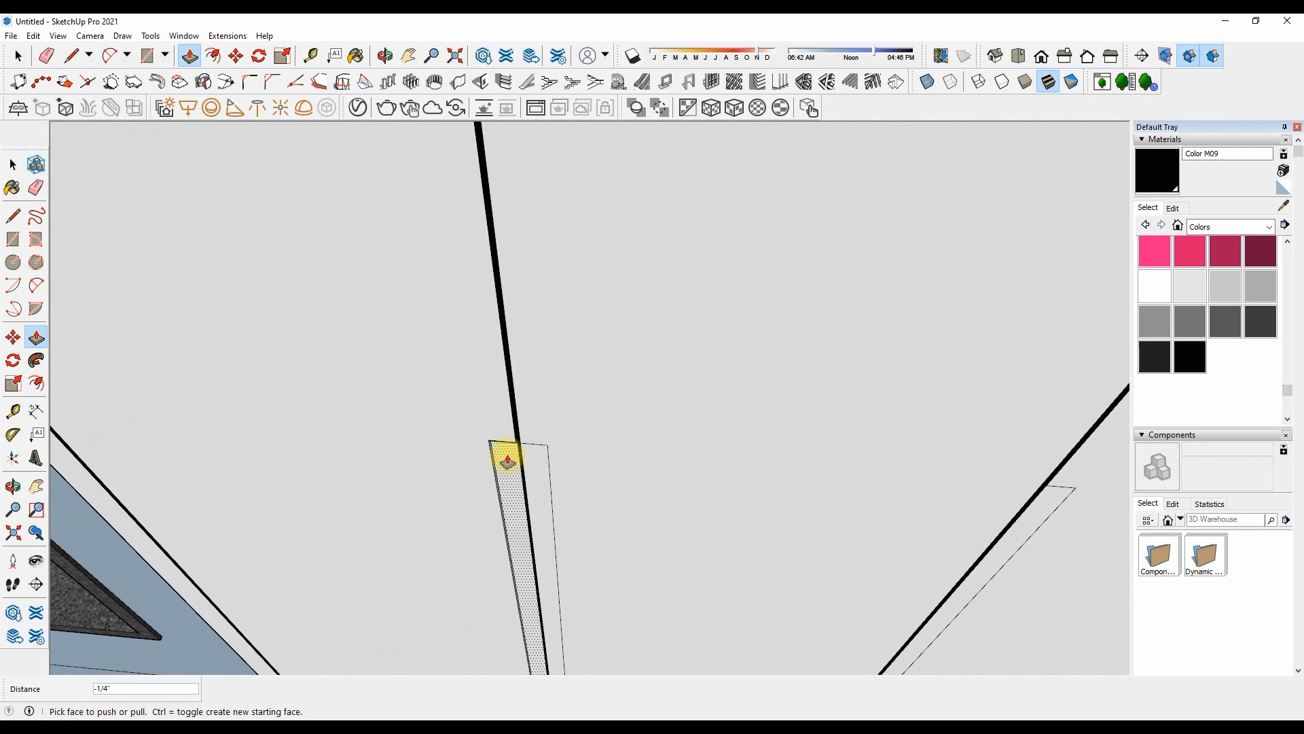
scroll(500, 466, "up", 4)
double_click(582, 469)
scroll(553, 456, "up", 2)
left_click(553, 451)
Erase the leftover edge inside the first handle recess and push its back faces to the same depth on both sides of the gap
mouse_move(545, 416)
middle_mouse_down()
mouse_move(541, 300)
mouse_move(564, 332)
middle_mouse_up()
key("e")
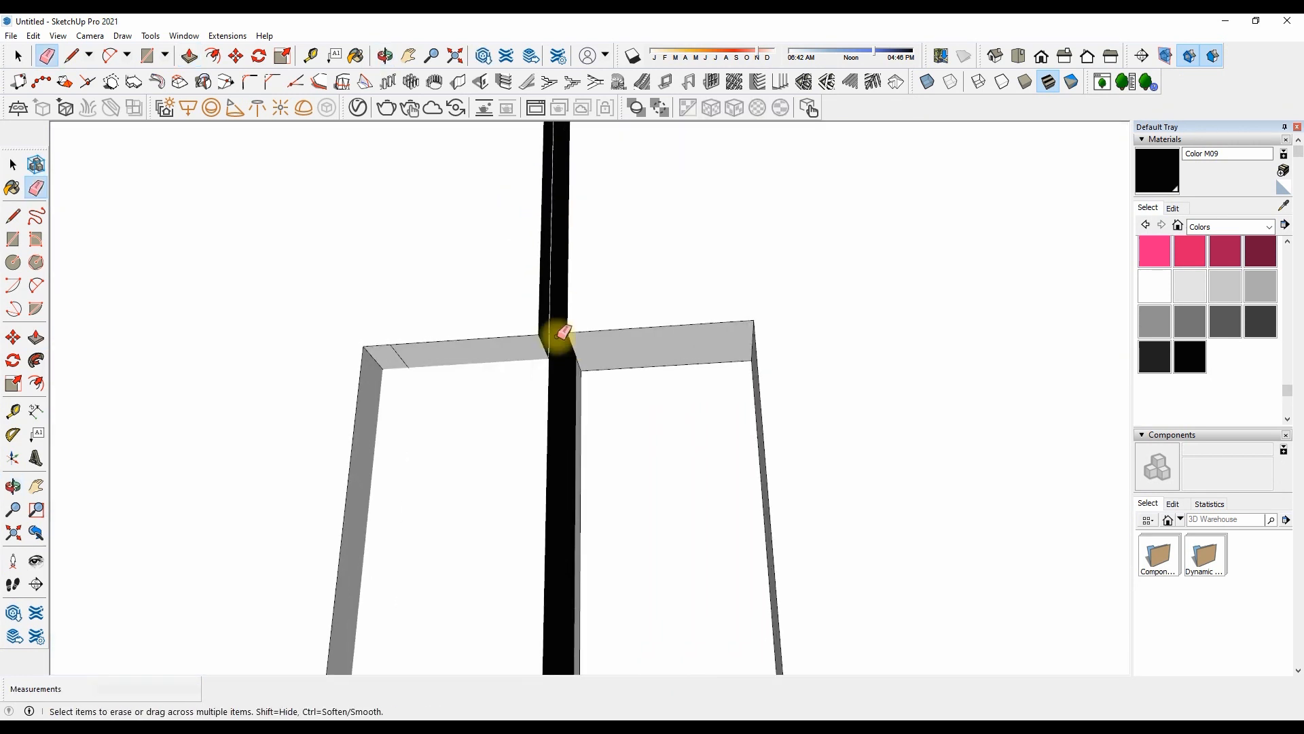
left_click(408, 358)
key("space")
left_click(454, 398)
key("p")
left_click(451, 398)
left_click(518, 379)
left_click(614, 405)
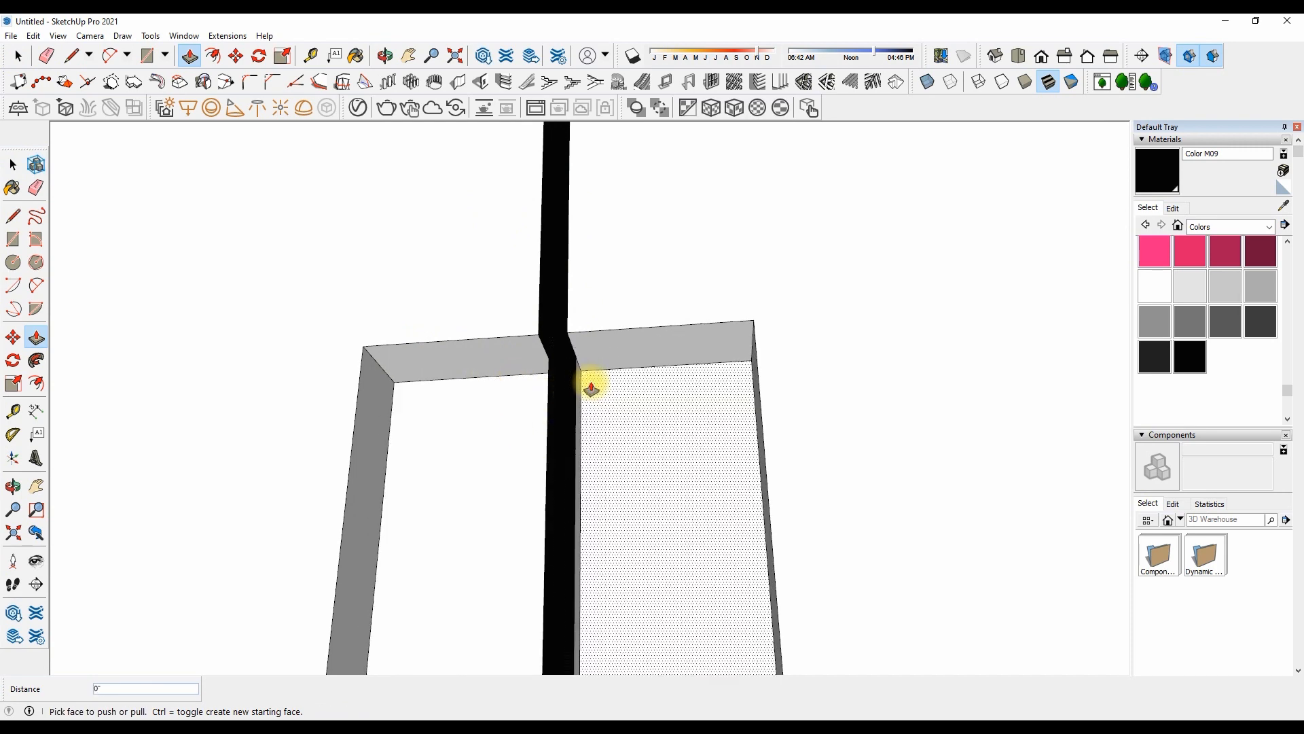
left_click(532, 401)
Draw a line at mid-depth along the side and top walls of the first handle recess
middle_click_drag(373, 328, 536, 559)
scroll(571, 591, "up", 5)
key("l")
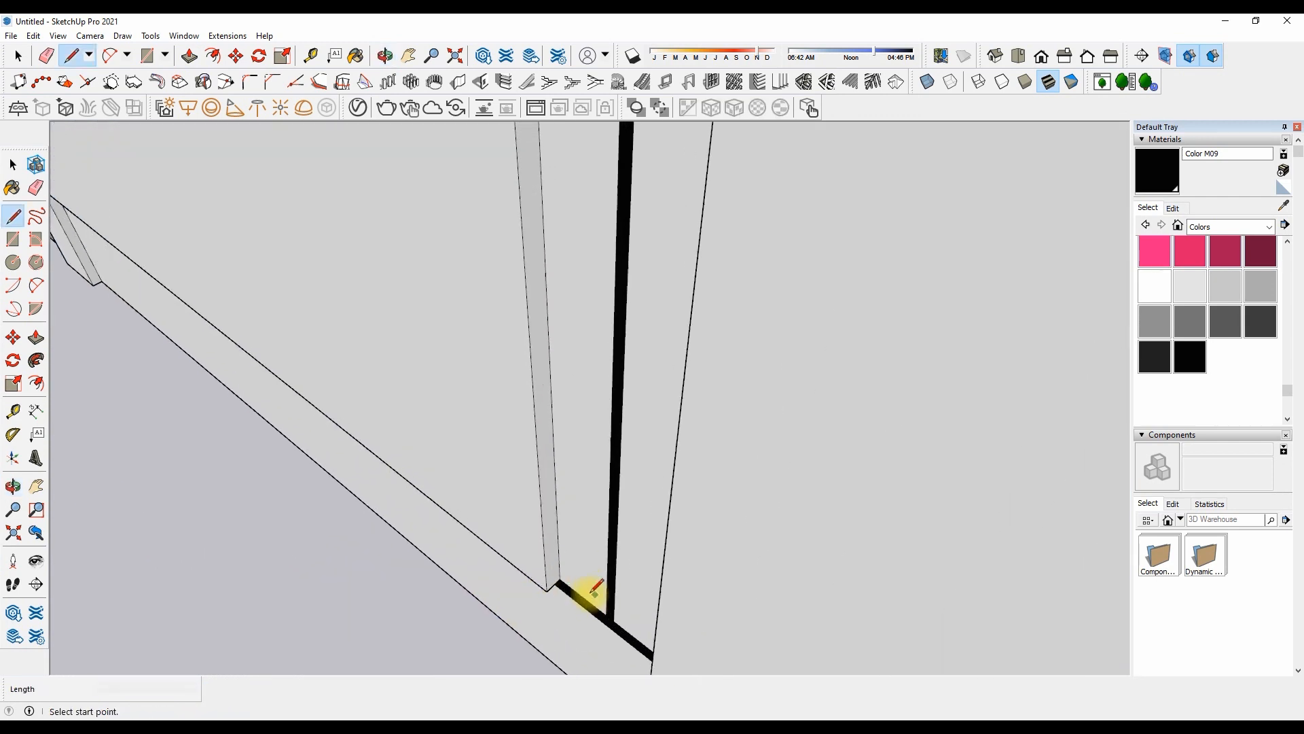
left_click(534, 579)
scroll(533, 578, "down", 5)
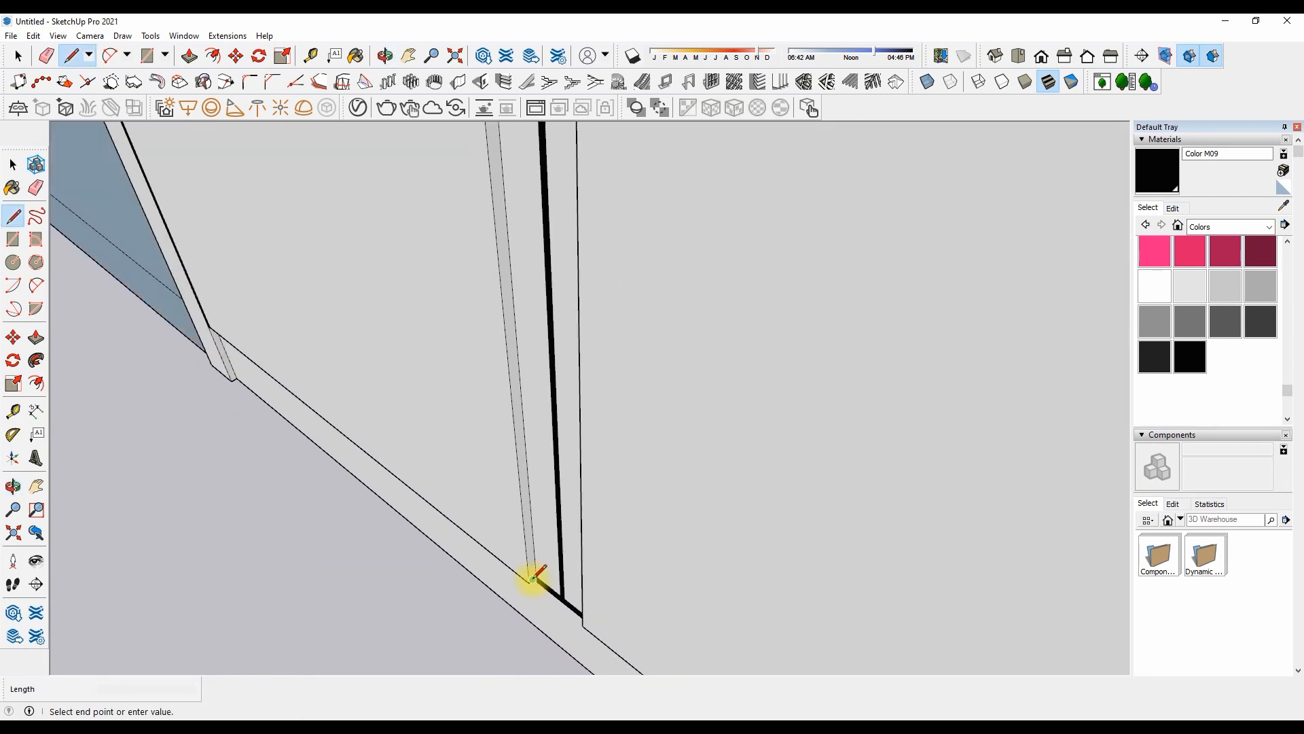
scroll(516, 401, "down", 3)
scroll(503, 207, "up", 3)
middle_click_drag(506, 248, 432, 426)
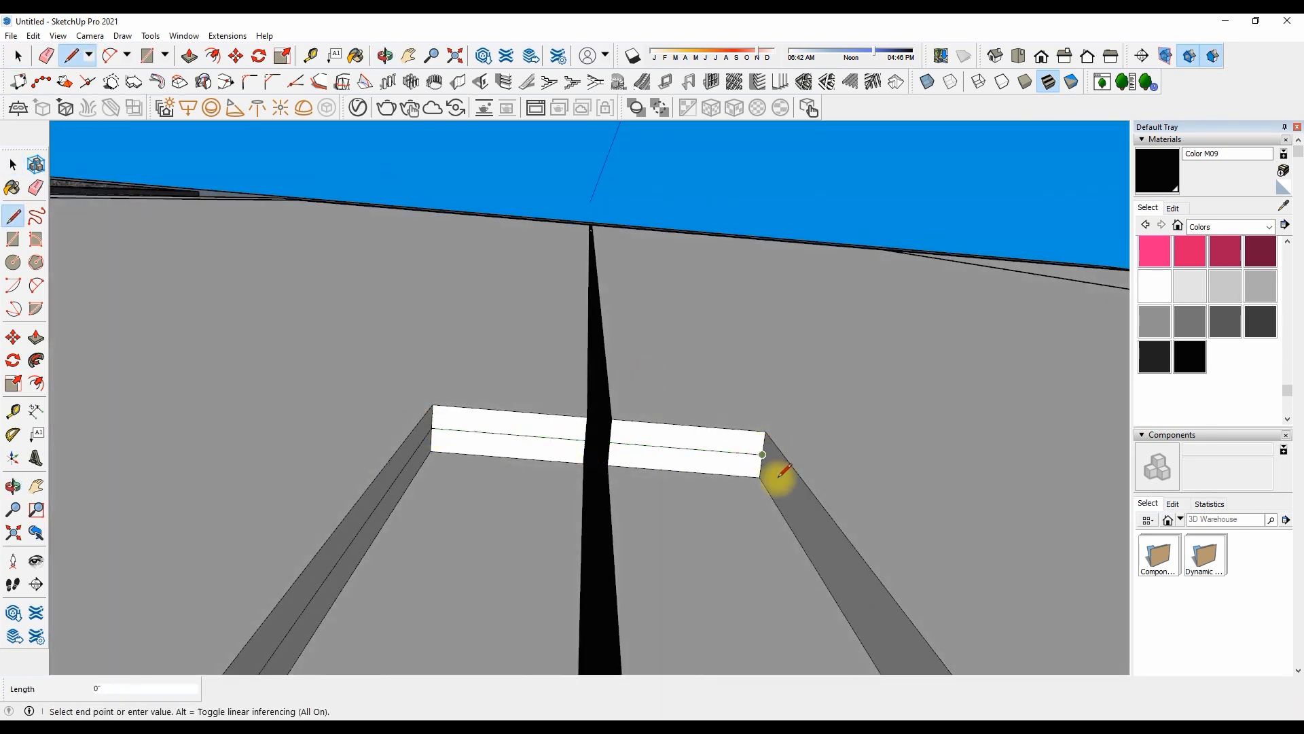
Push the divided side and top walls of the first handle recess to form a stepped undercut behind the door faces
key("p")
left_click(370, 476)
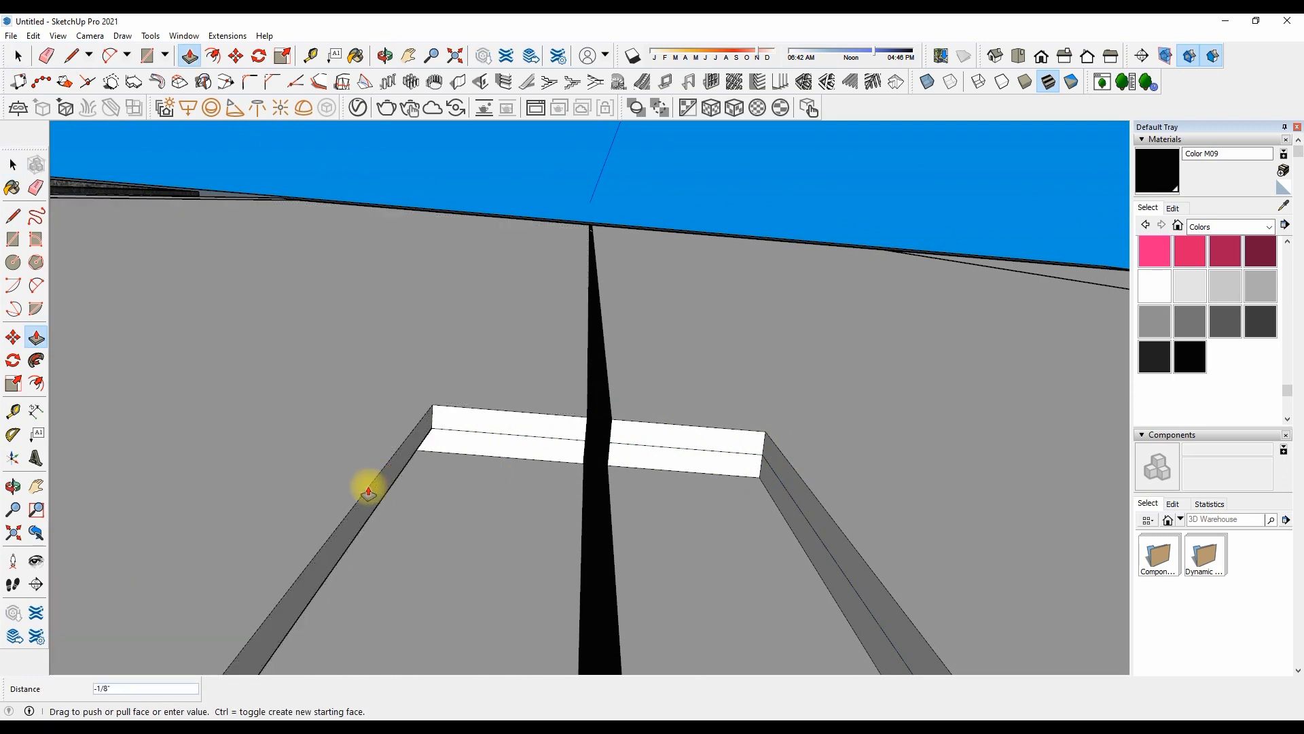
middle_click_drag(710, 460, 603, 451)
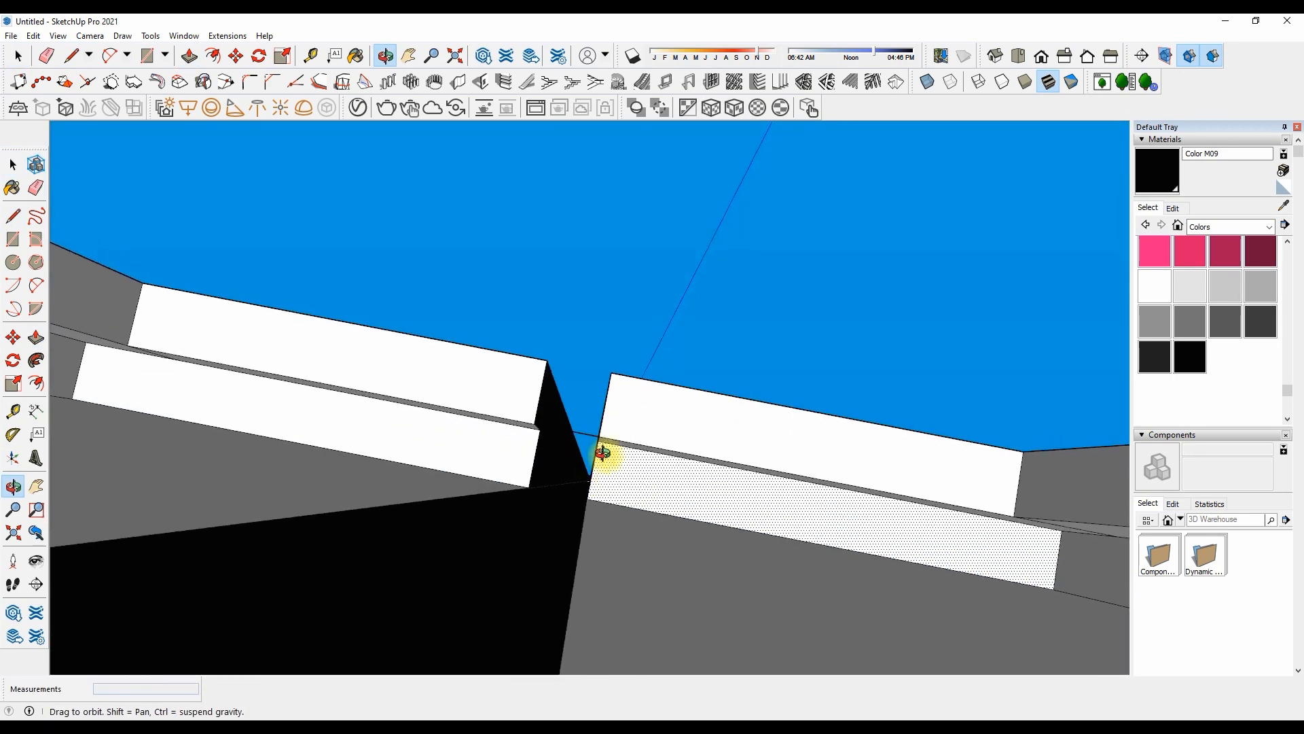
left_click(621, 437)
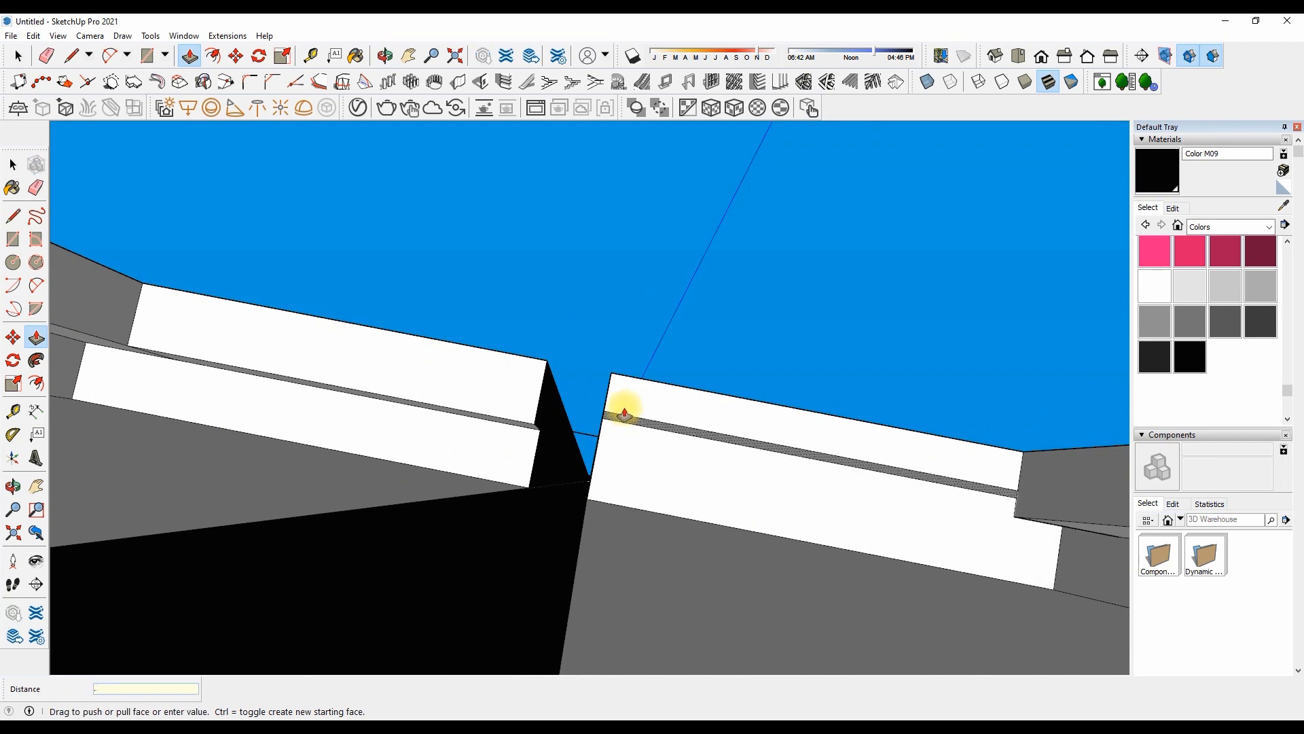
left_click(1001, 539)
double_click(107, 355)
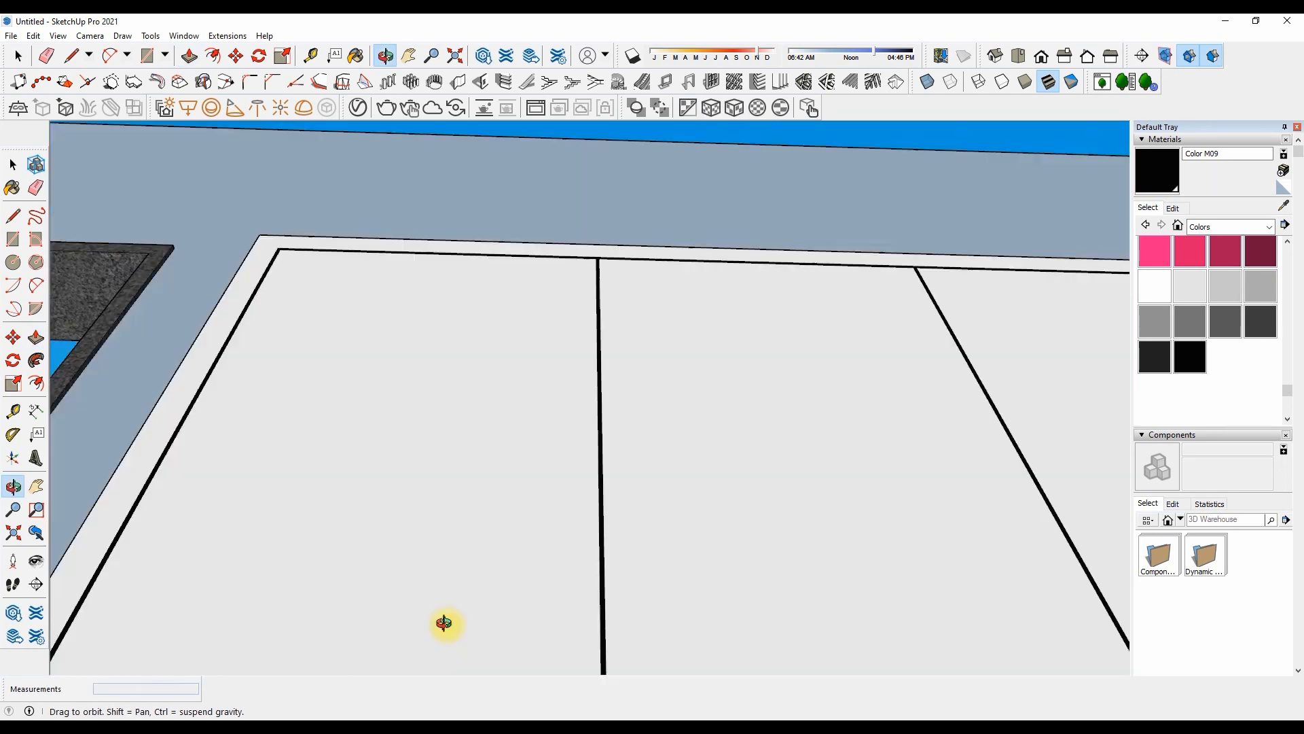
Push the outlined strip beside the second door gap inward to match the depth of the first handle recess
middle_click_drag(446, 621, 855, 385)
scroll(693, 443, "up", 1)
left_click(755, 471)
scroll(715, 432, "down", 3)
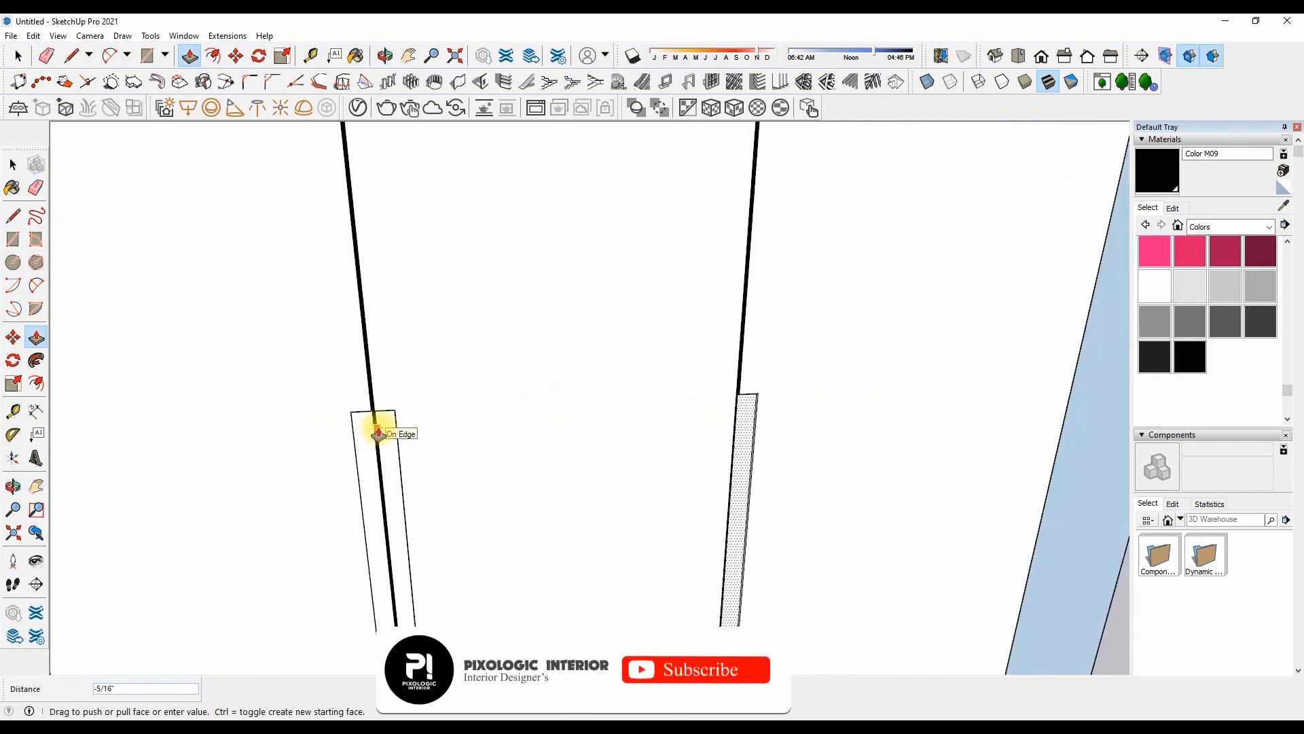
left_click(378, 430)
scroll(754, 399, "up", 6)
left_click(704, 449)
left_click(916, 294)
key("ctrl+z")
Draw a dividing edge around the walls of the second handle recess and move it .1 along the red axis
middle_click_drag(716, 379, 714, 370)
key("l")
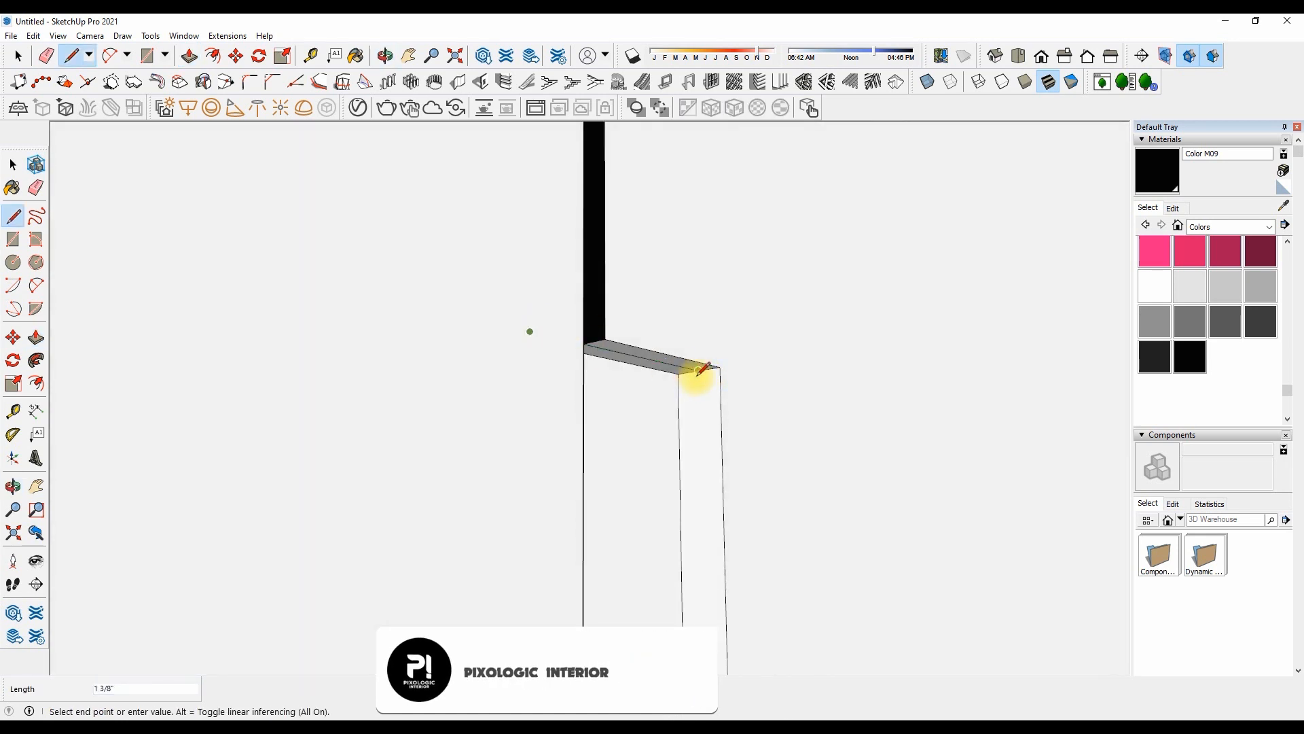
key("m")
left_click(698, 428)
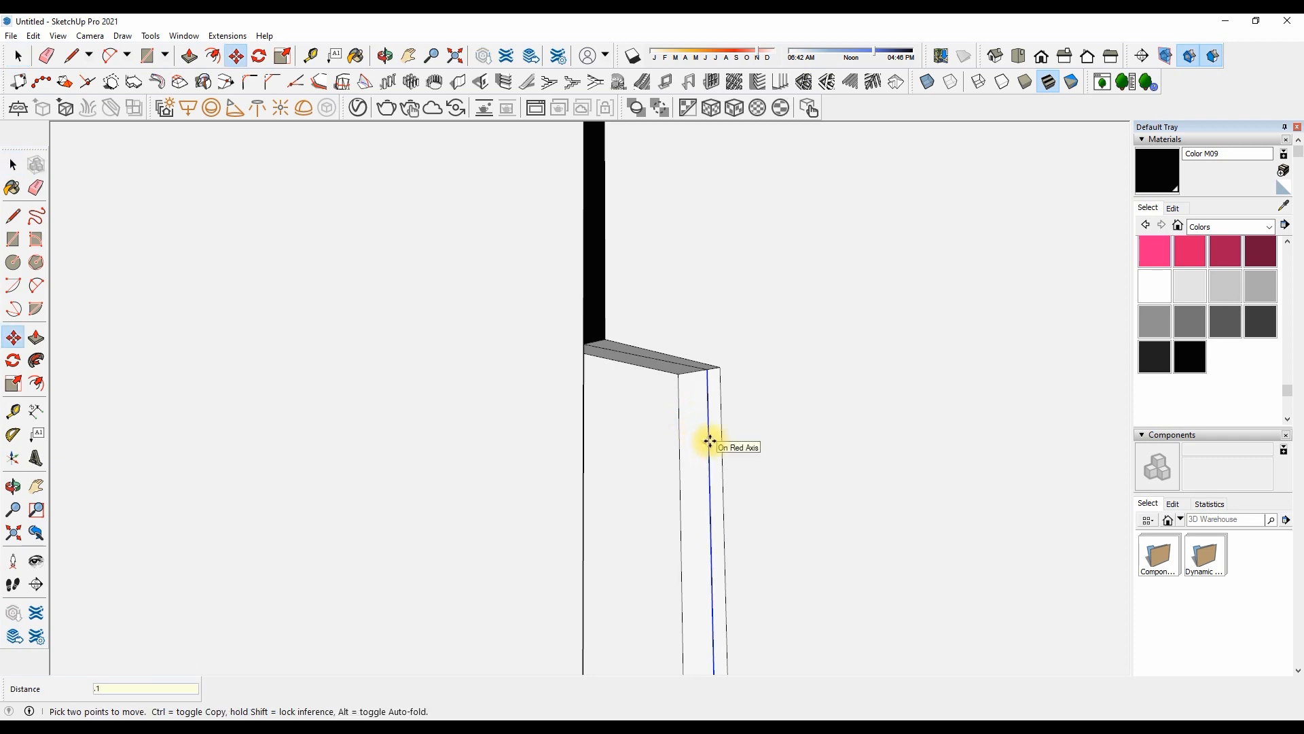
type(".1")
key("Return")
Push the divided walls of the second handle recess to undercut the door face
scroll(652, 367, "up", 5)
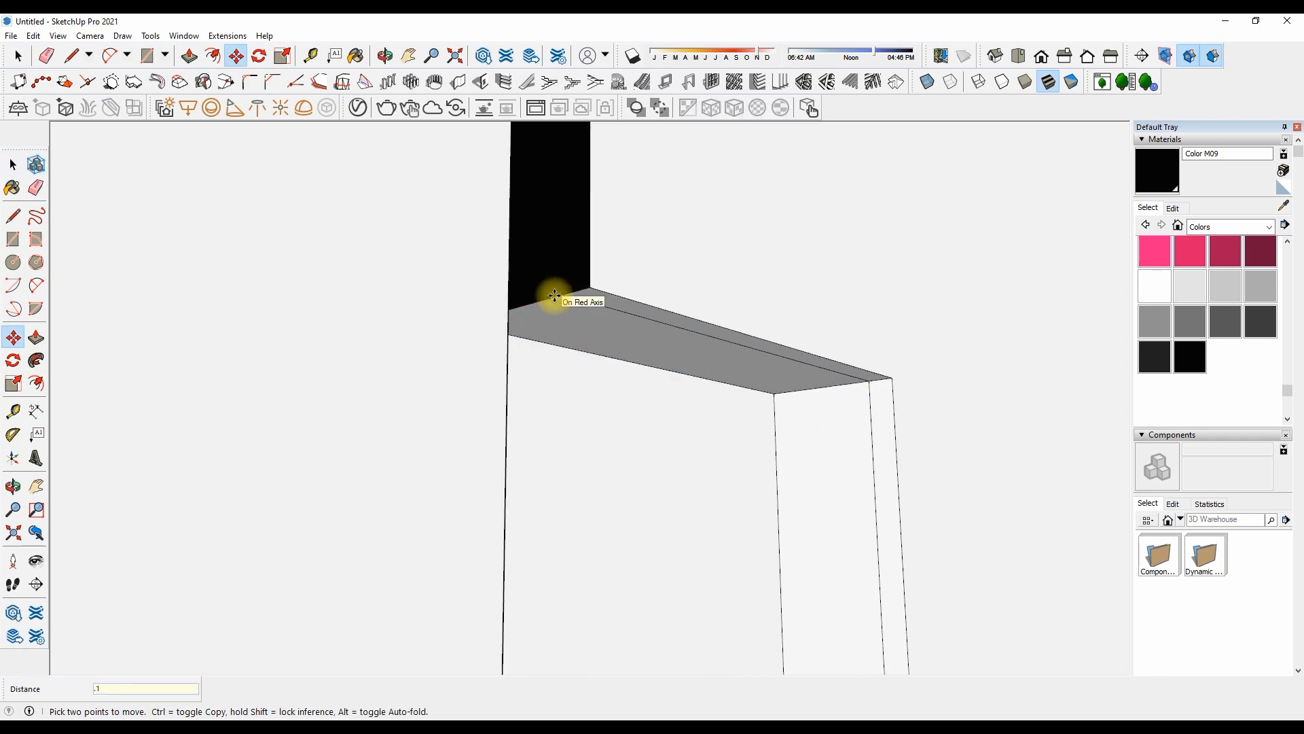
left_click(675, 282)
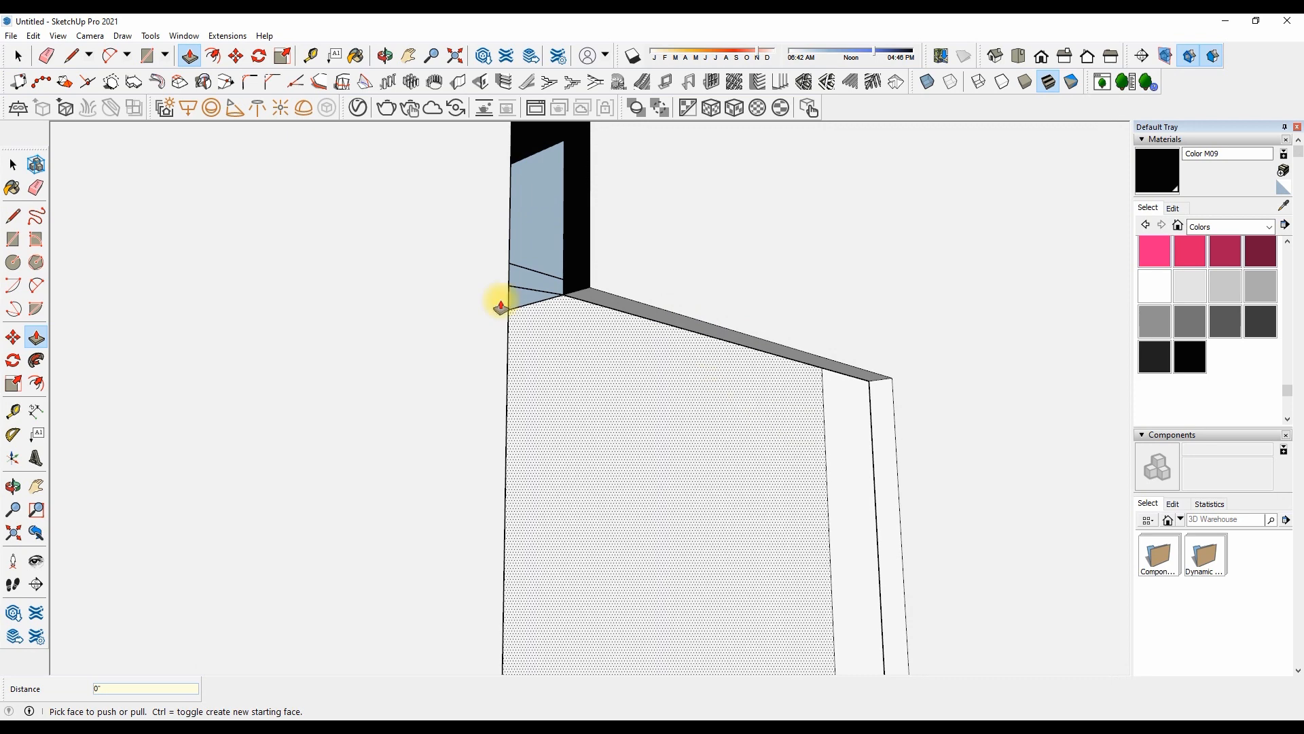
key("e")
scroll(548, 253, "down", 3)
key("l")
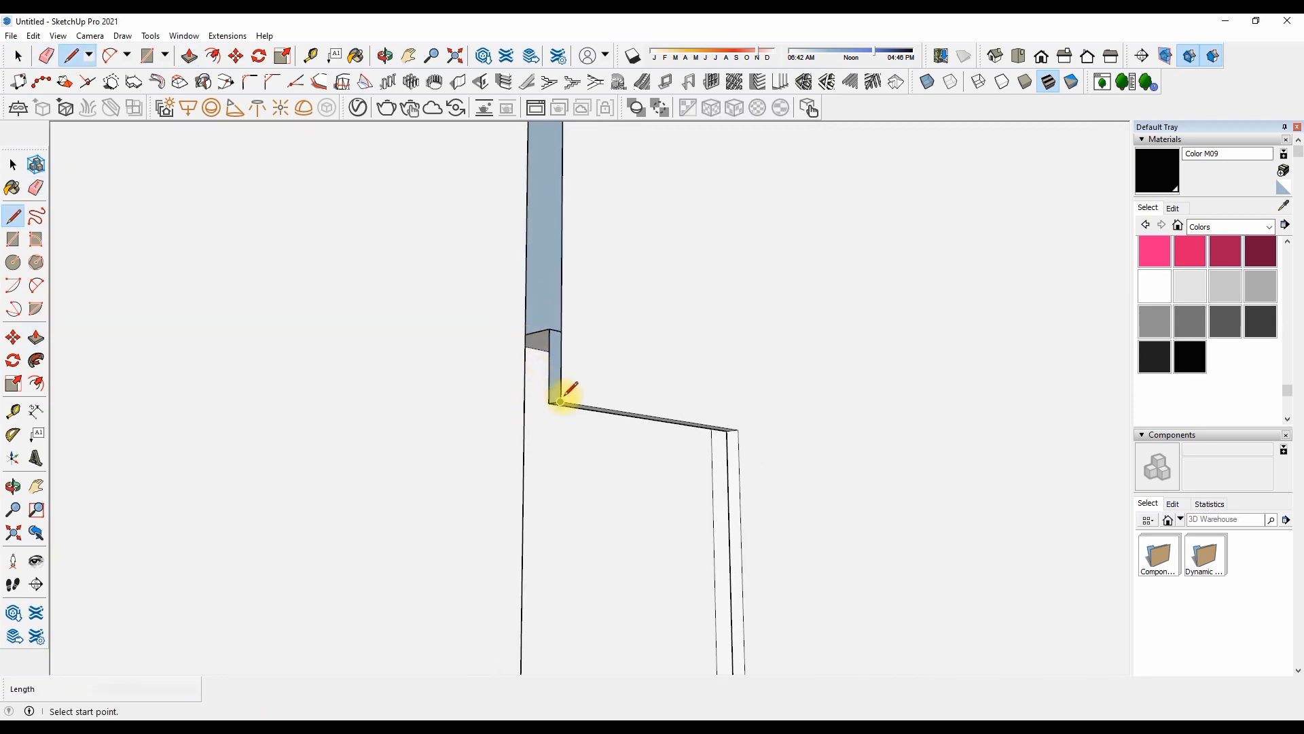
key("ctrl+z")
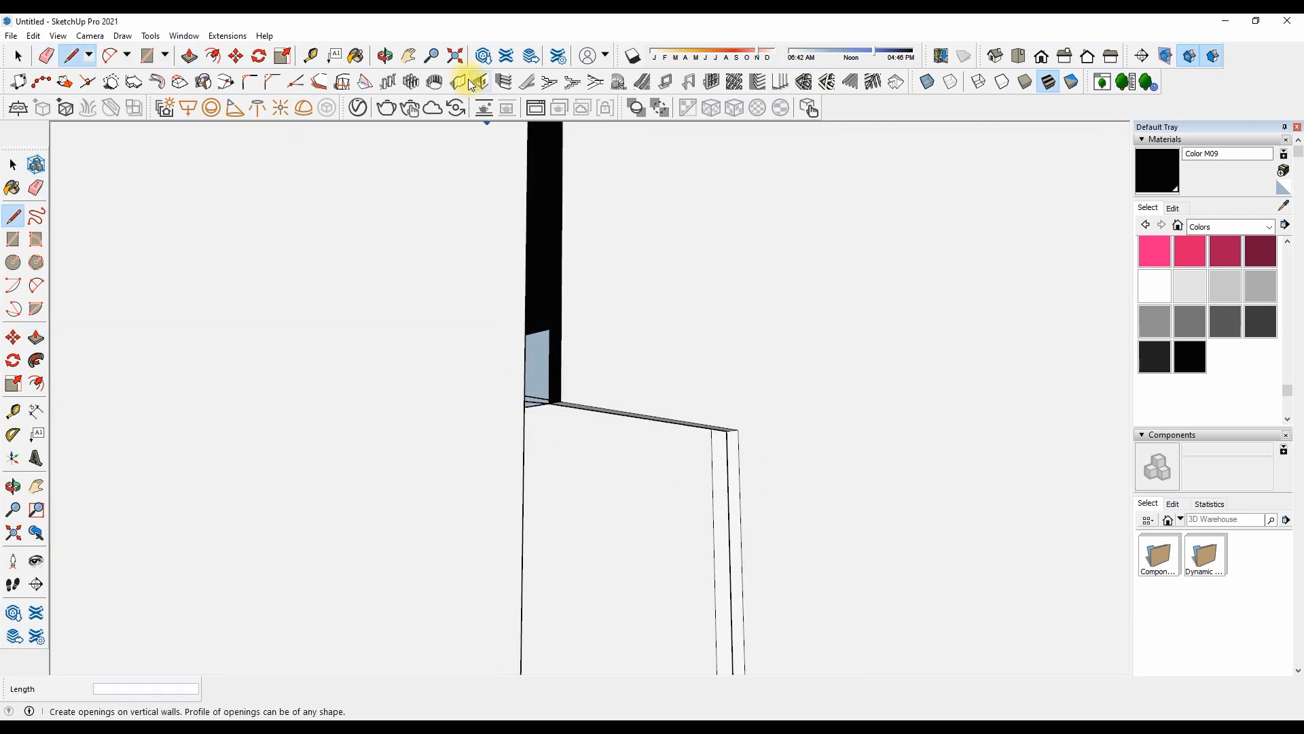
Try erasing the edge below the unpainted patch in the black door groove beside the second recess, and undo the attempts
mouse_move(544, 217)
left_mouse_down()
mouse_move(375, 309)
mouse_move(476, 411)
left_mouse_up()
scroll(479, 414, "up", 3)
key("e")
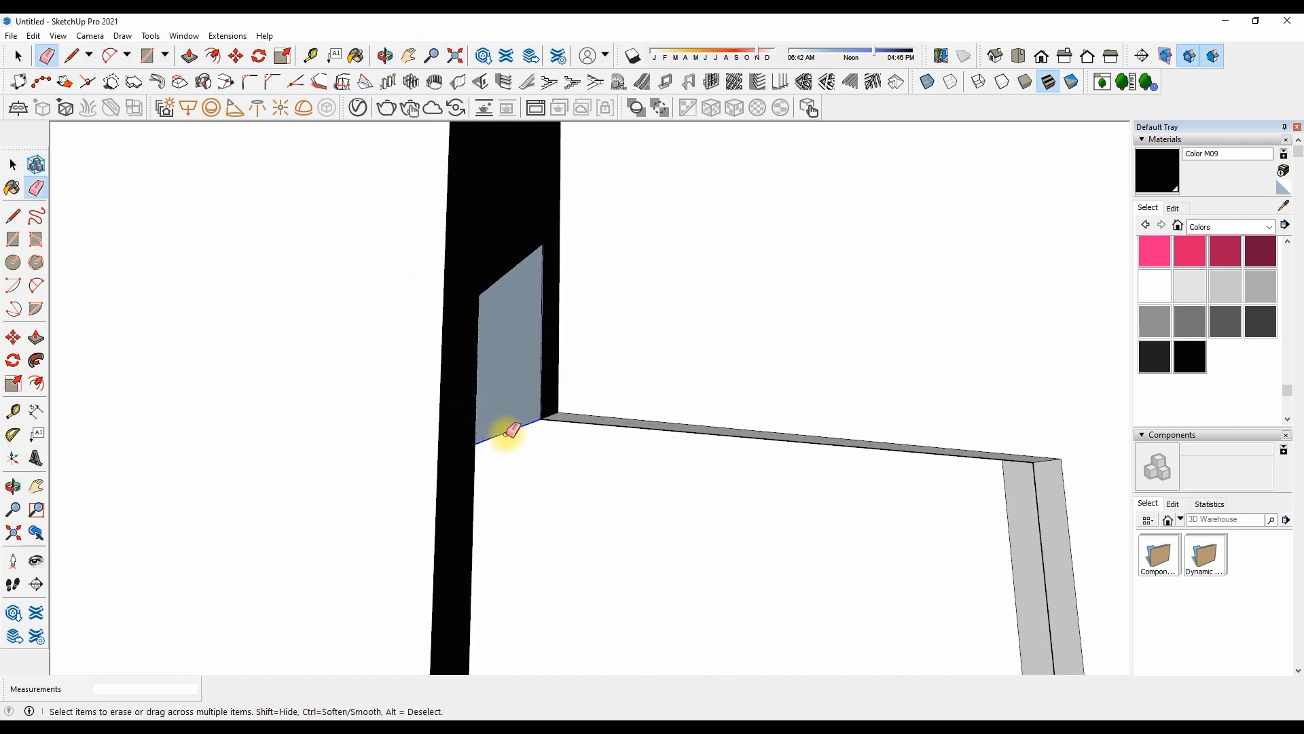
left_click(508, 426)
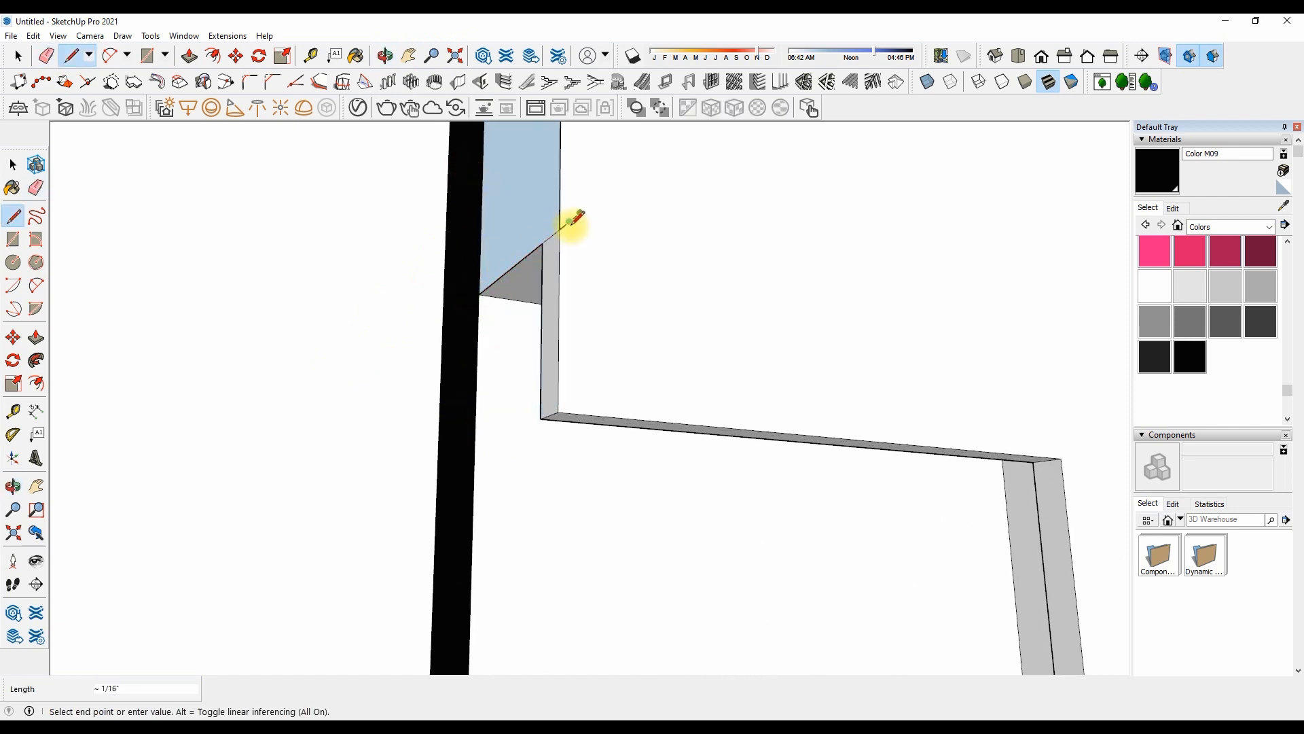
key("ctrl+z")
left_click(541, 418)
key("ctrl+z")
Paint the blue patch in the groove beside the second handle recess black and erase the leftover edge around it
left_click(506, 299)
key("o")
left_click_drag(463, 253, 183, 262)
right_click(421, 412)
left_click(436, 420)
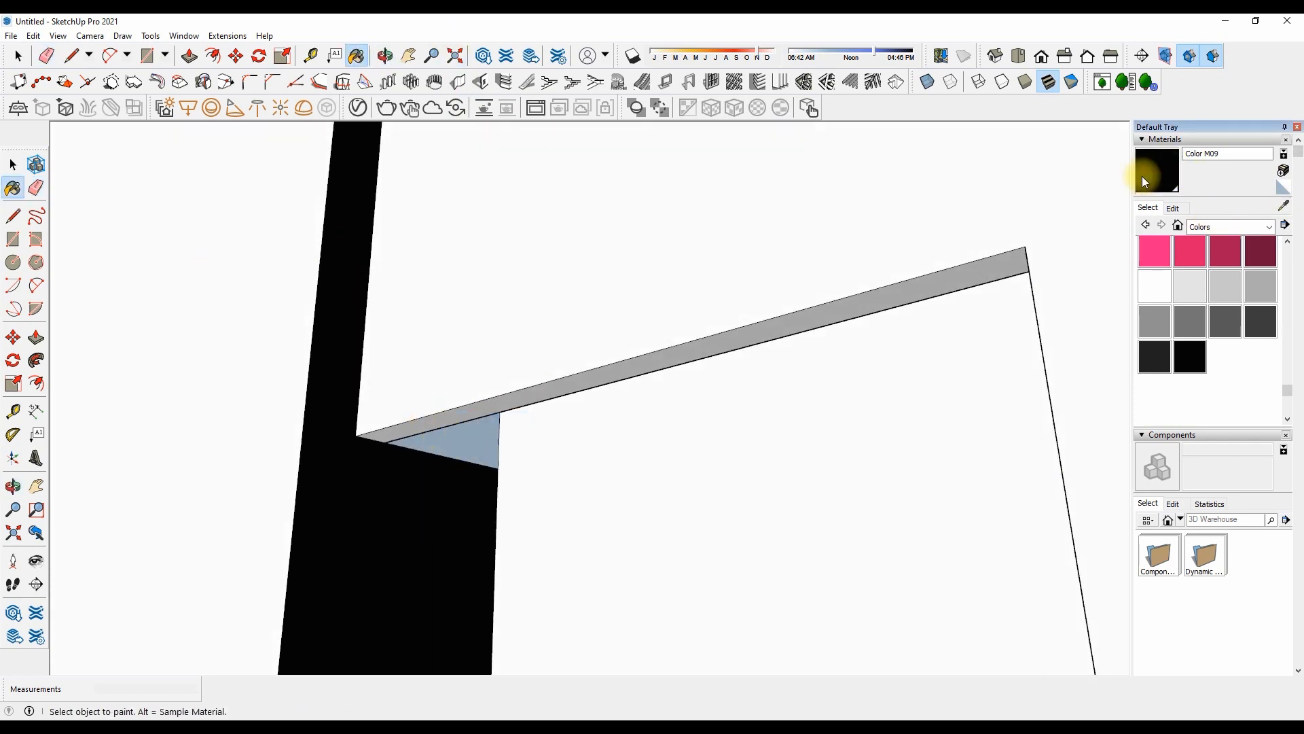
scroll(443, 469, "up", 6)
right_click(476, 433)
left_click(494, 455)
key("e")
left_click(388, 461)
scroll(615, 389, "down", 6)
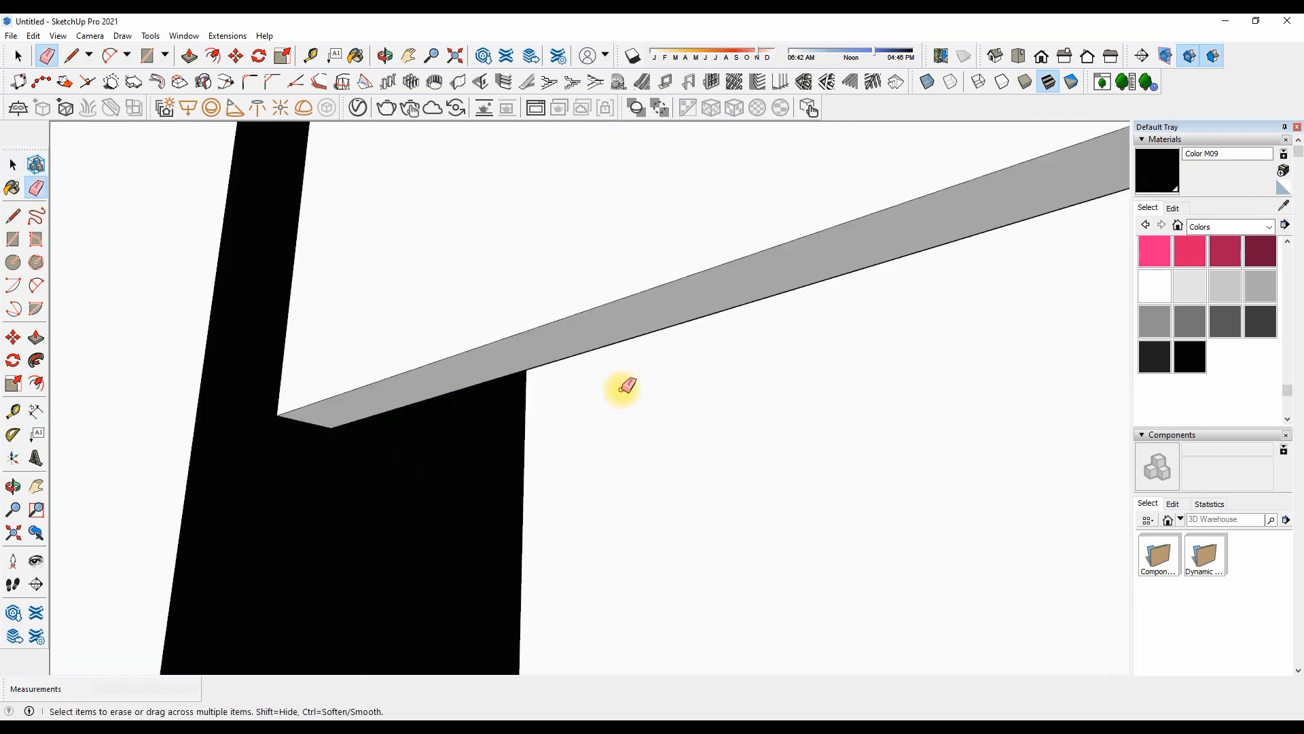
Try to draw an edge across the room's open front, from the doorway side to the foot of the wardrobe wall
key("o")
left_click_drag(439, 372, 437, 577)
scroll(476, 570, "down", 12)
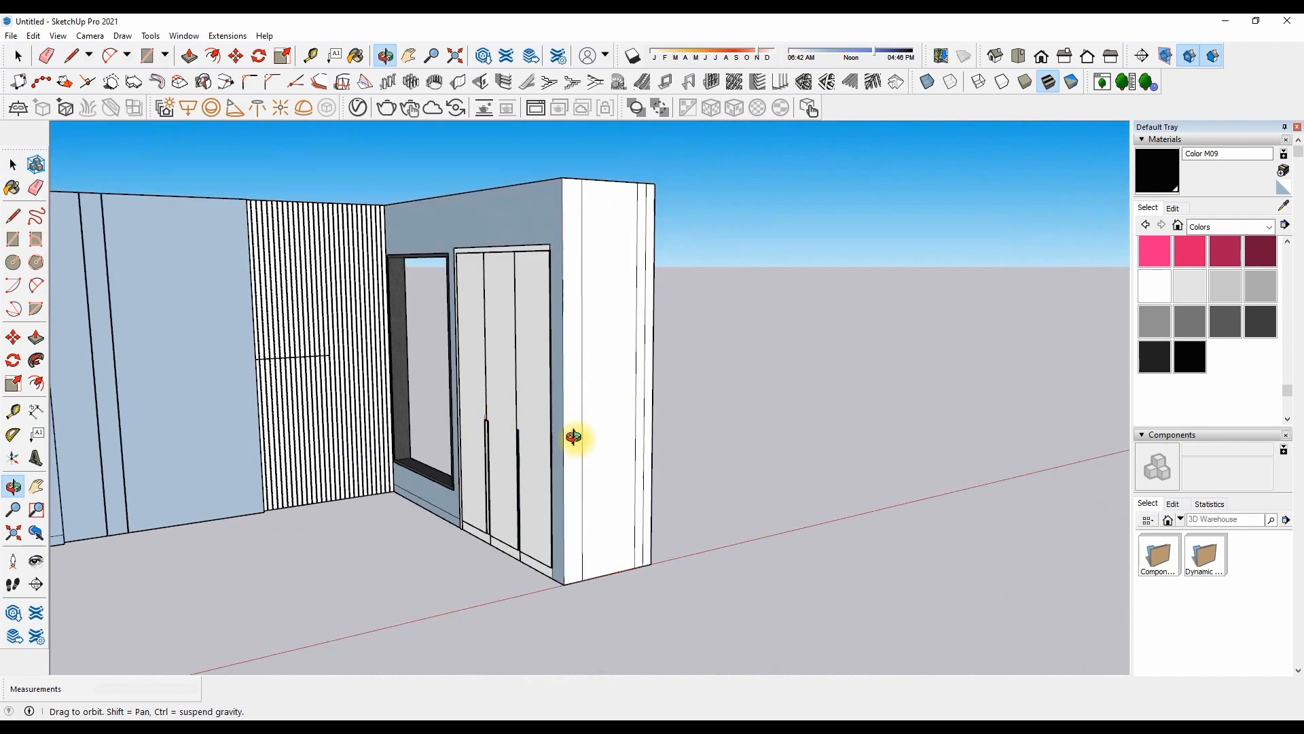
middle_click_drag(574, 437, 403, 337)
scroll(806, 448, "down", 3)
scroll(403, 336, "up", 5)
scroll(598, 475, "up", 4)
scroll(682, 486, "down", 5)
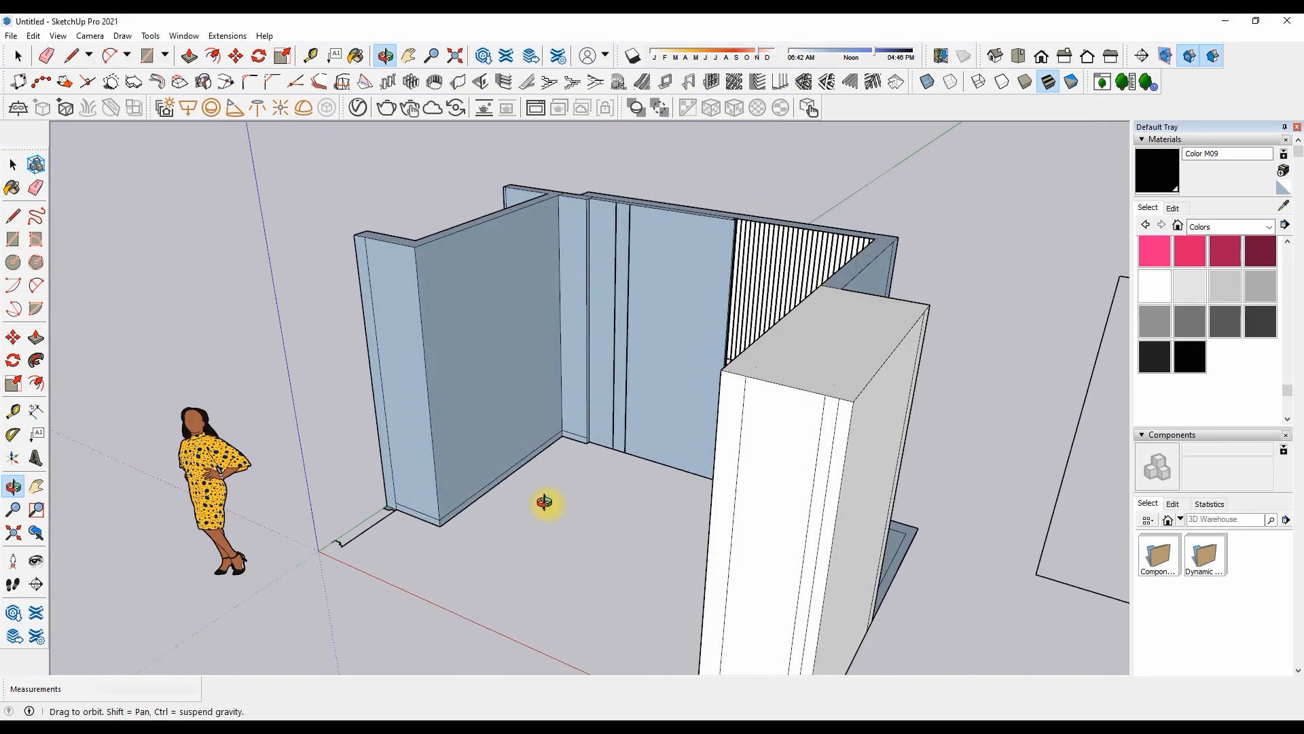
middle_click_drag(544, 501, 524, 549)
scroll(525, 549, "up", 4)
key("l")
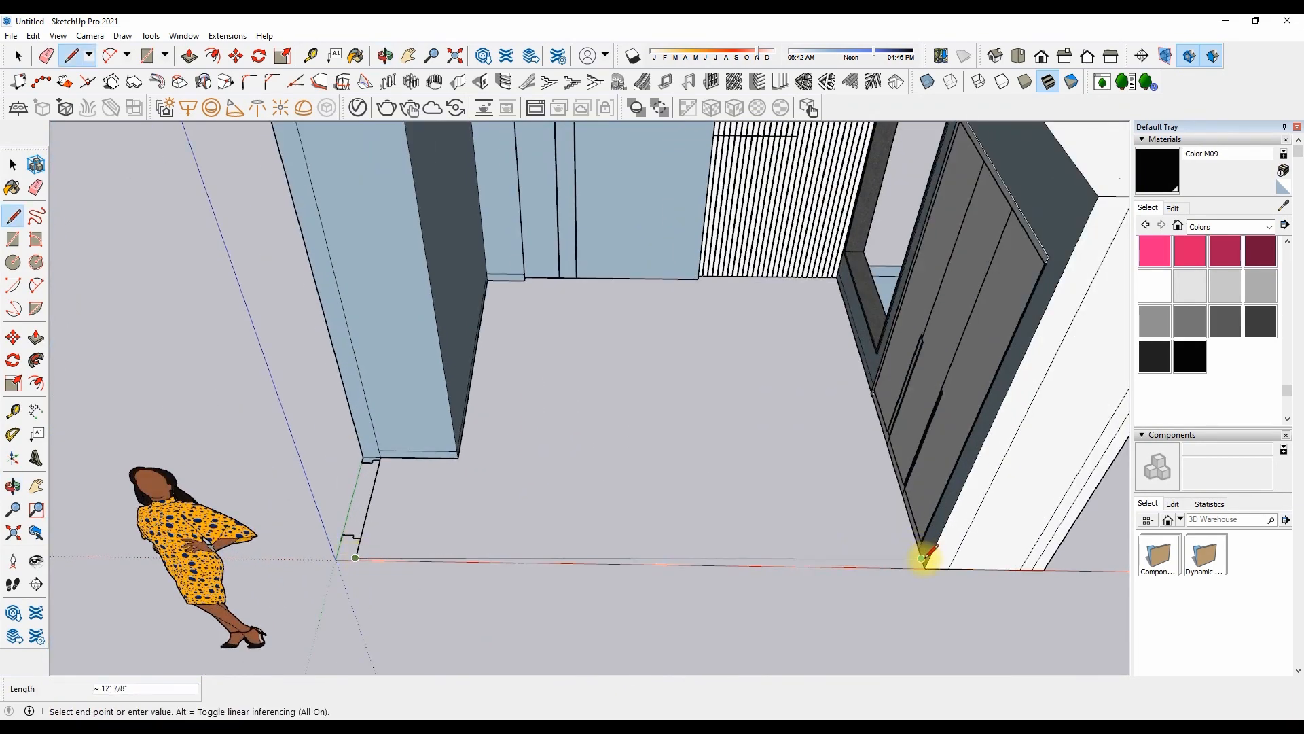
left_click(924, 565)
key("ctrl+z")
left_click(355, 558)
scroll(370, 558, "down", 2)
left_click(1025, 555)
key("ctrl+z")
Close the floor face with an edge along the room's open front up to the wardrobe wall, and erase the excess edge
left_click(363, 559)
left_click(900, 566)
key("e")
left_click(877, 568)
scroll(697, 418, "up", 3)
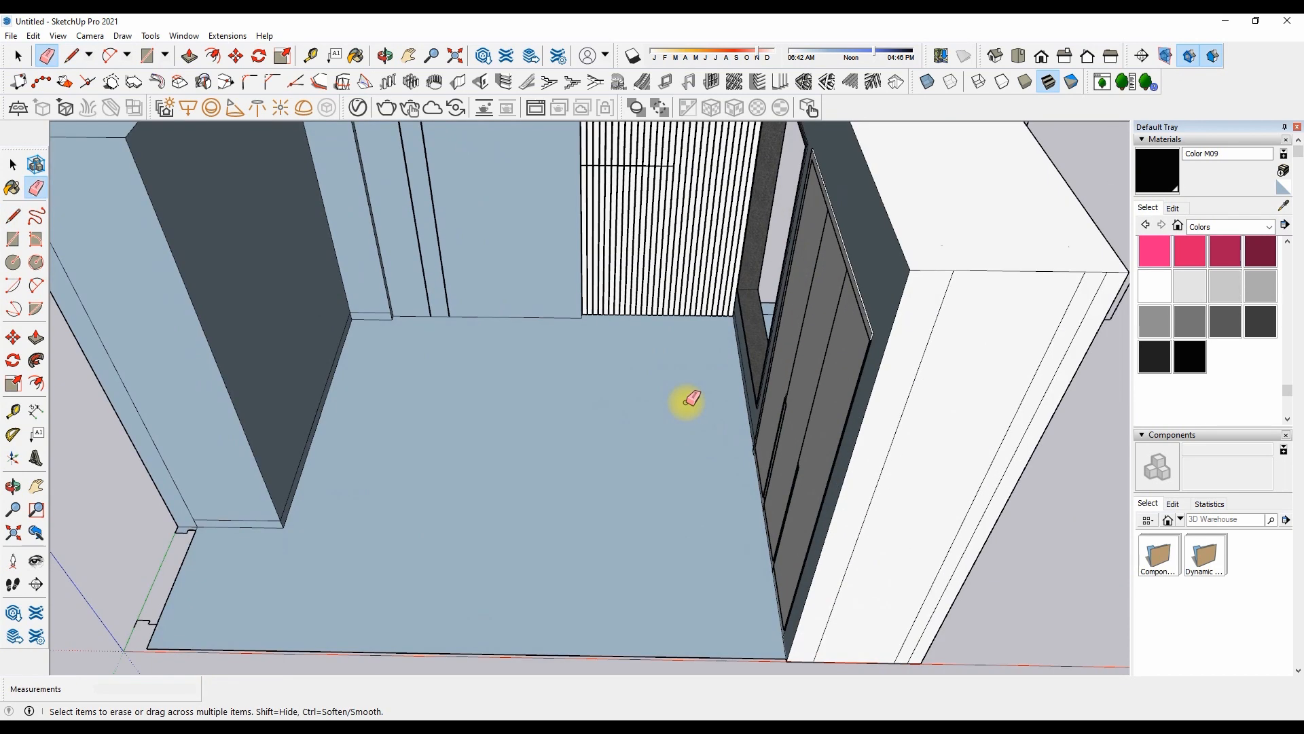
Fill in the two stepped door frame profiles on the floor and extrude the one against the wall end to 7' 6"
scroll(687, 402, "down", 2)
middle_click_drag(435, 509, 386, 521)
scroll(366, 621, "up", 1)
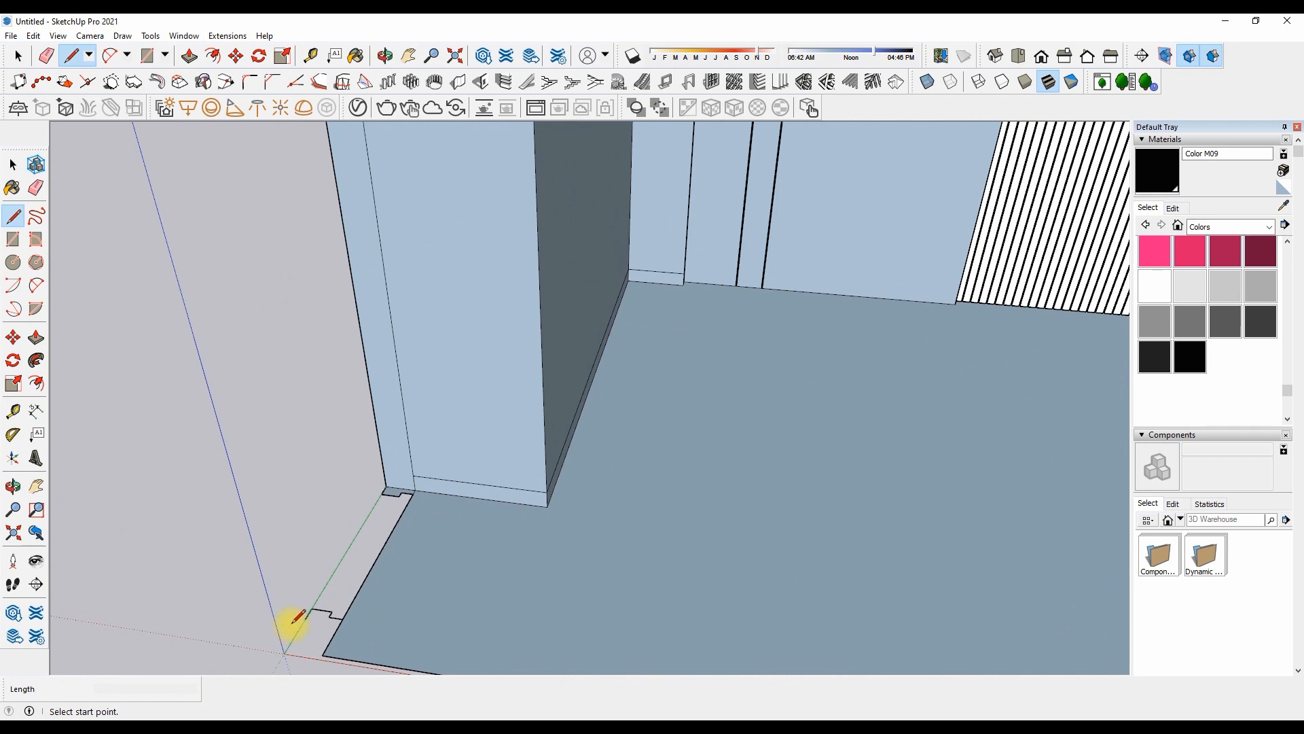
key("space")
scroll(326, 600, "down", 2)
key("p")
scroll(367, 526, "up", 1)
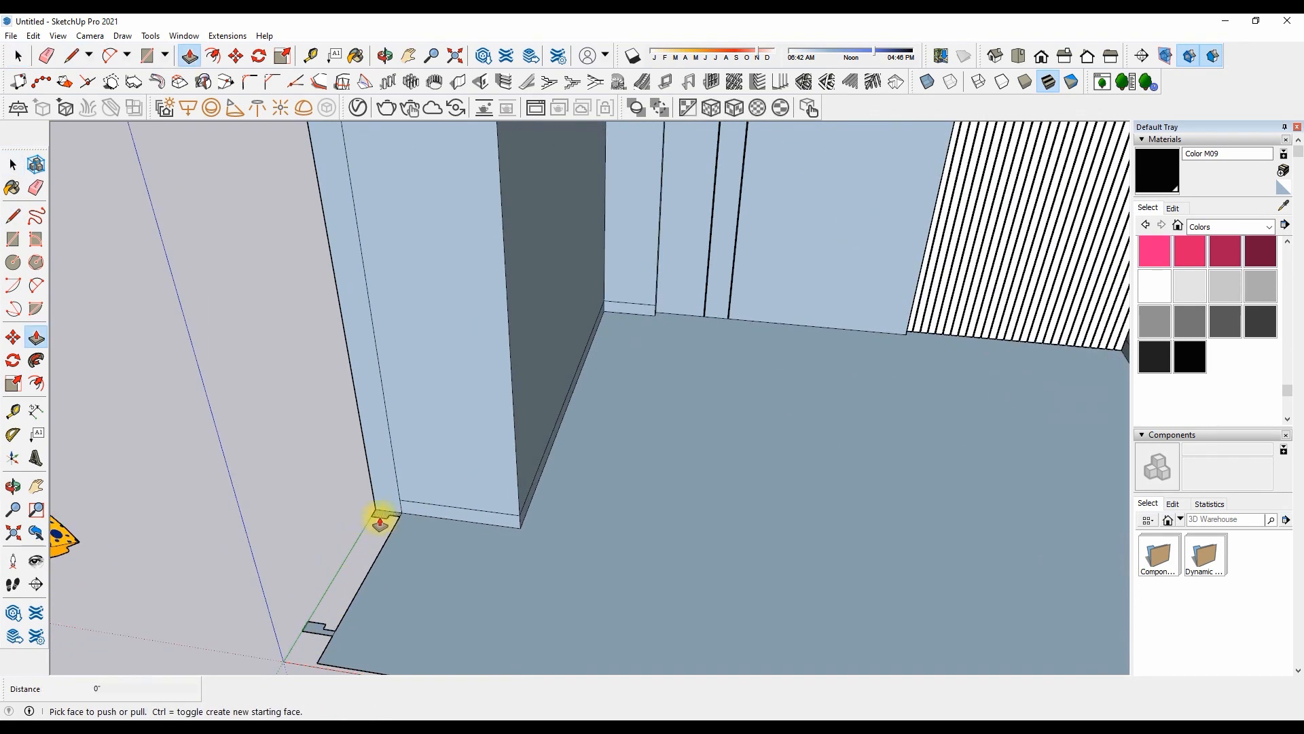
left_click(378, 519)
scroll(384, 442, "down", 4)
scroll(408, 288, "up", 3)
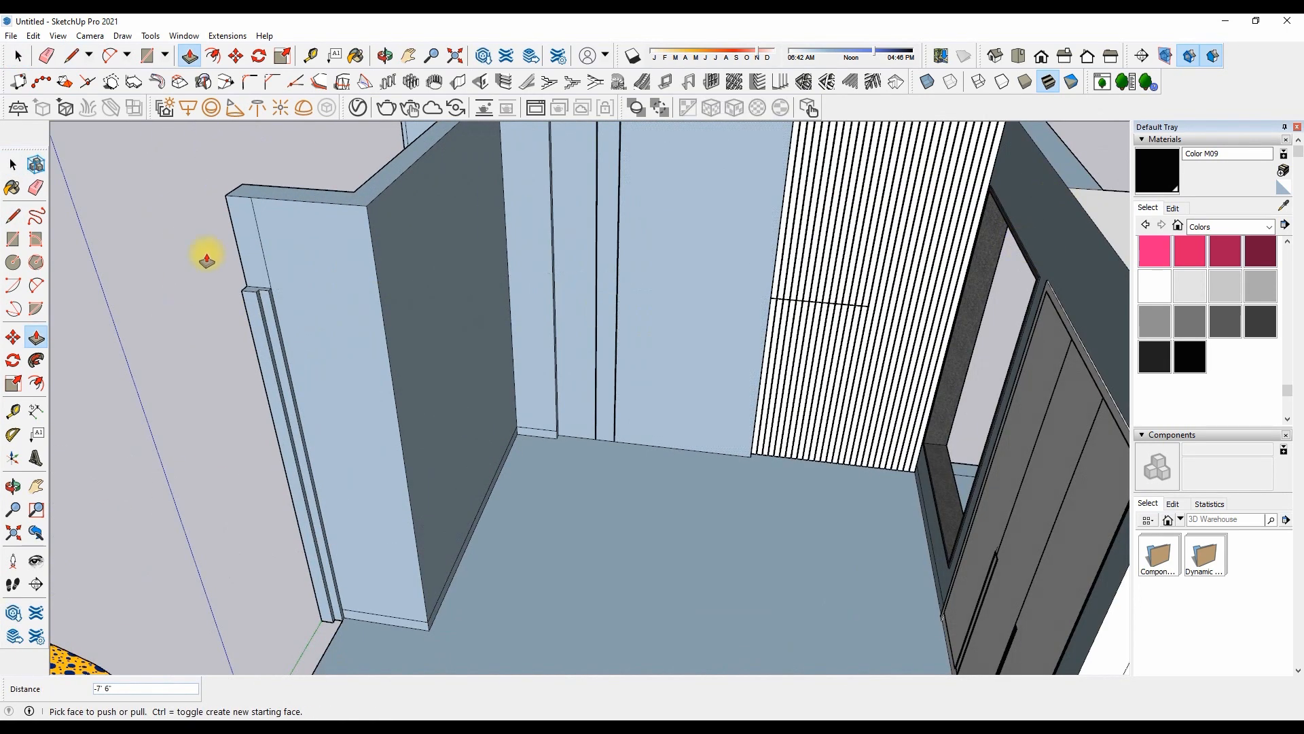
Extrude the wall face above the door frame 2' 8 5/16" across the doorway to form the lintel
left_click(208, 285)
left_click(239, 271)
scroll(179, 324, "down", 3)
left_click(222, 536)
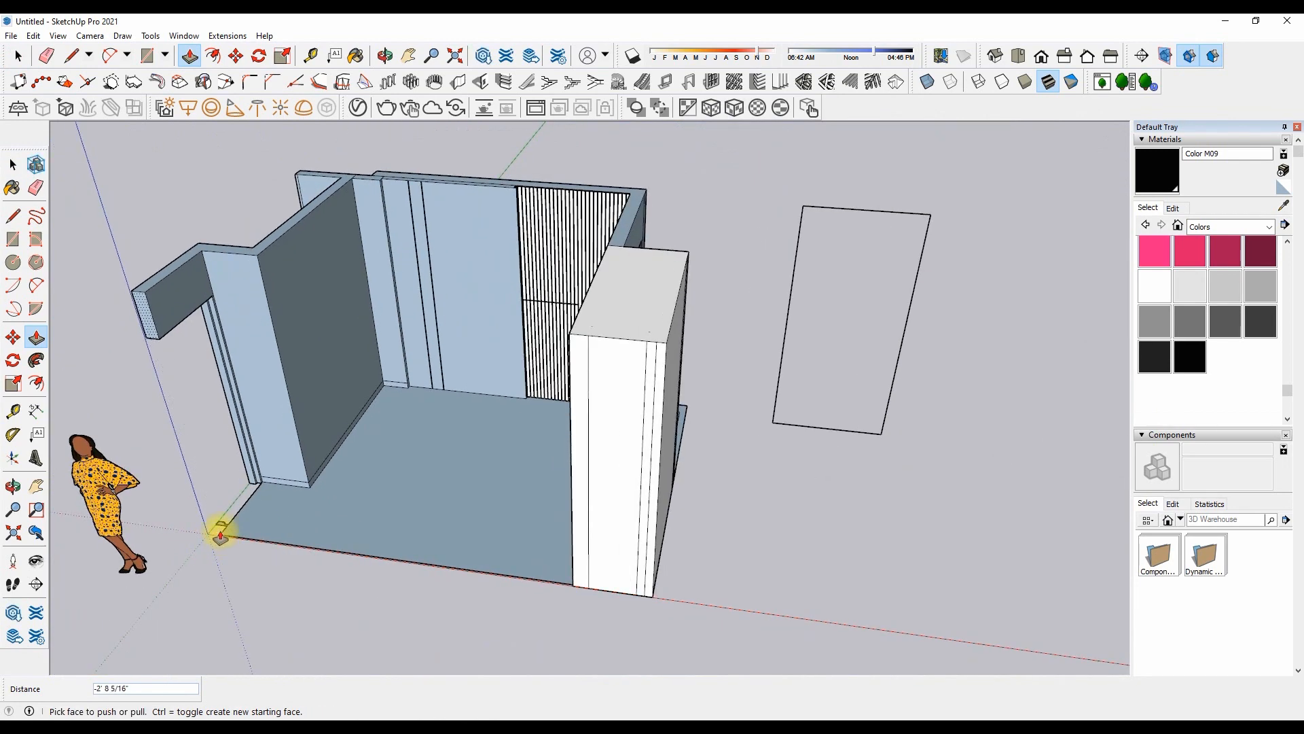
Try to extrude the second door frame profile near the origin, and undo it
scroll(222, 536, "up", 2)
left_click(222, 536)
left_click(144, 258)
scroll(145, 258, "up", 2)
scroll(144, 262, "down", 2)
key("ctrl+z")
Select the second door frame profile near the origin and move it about 2 5/8" toward the floor's front edge
scroll(256, 560, "up", 2)
key("space")
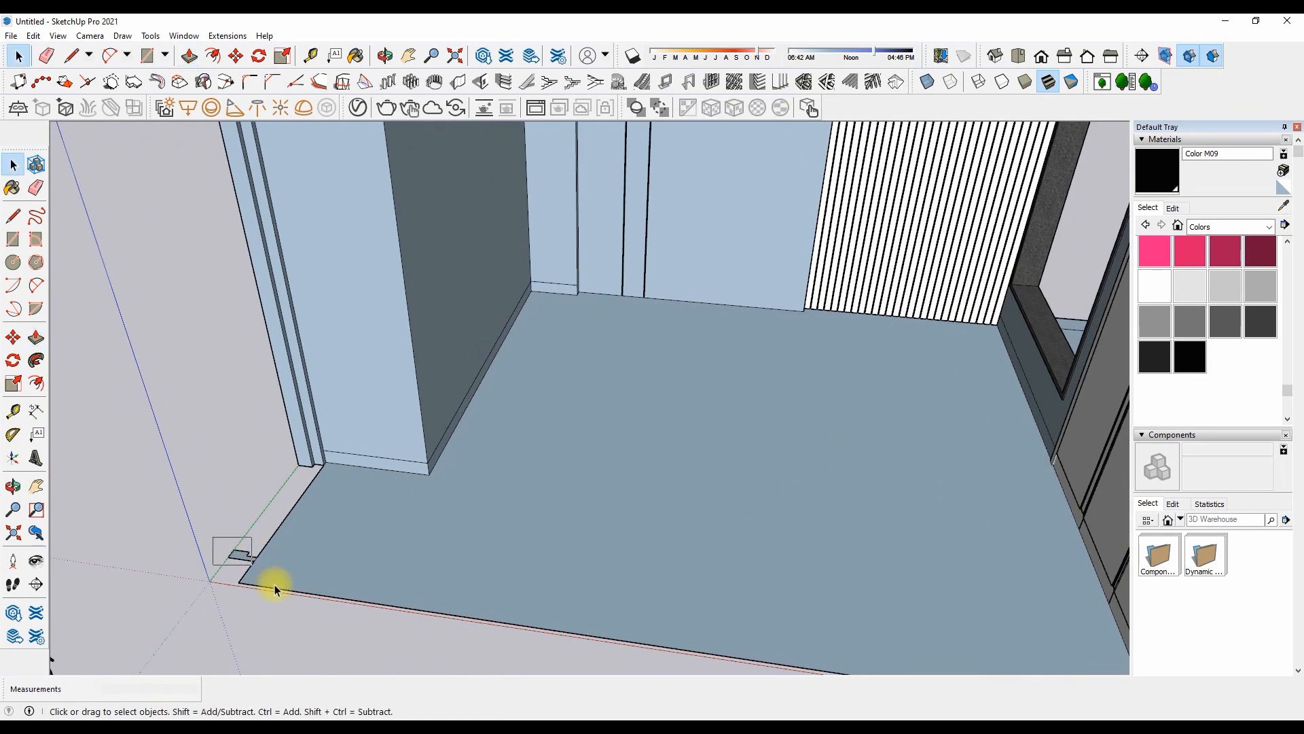
scroll(255, 563, "up", 1)
key("m")
left_click(255, 559)
left_click(247, 573)
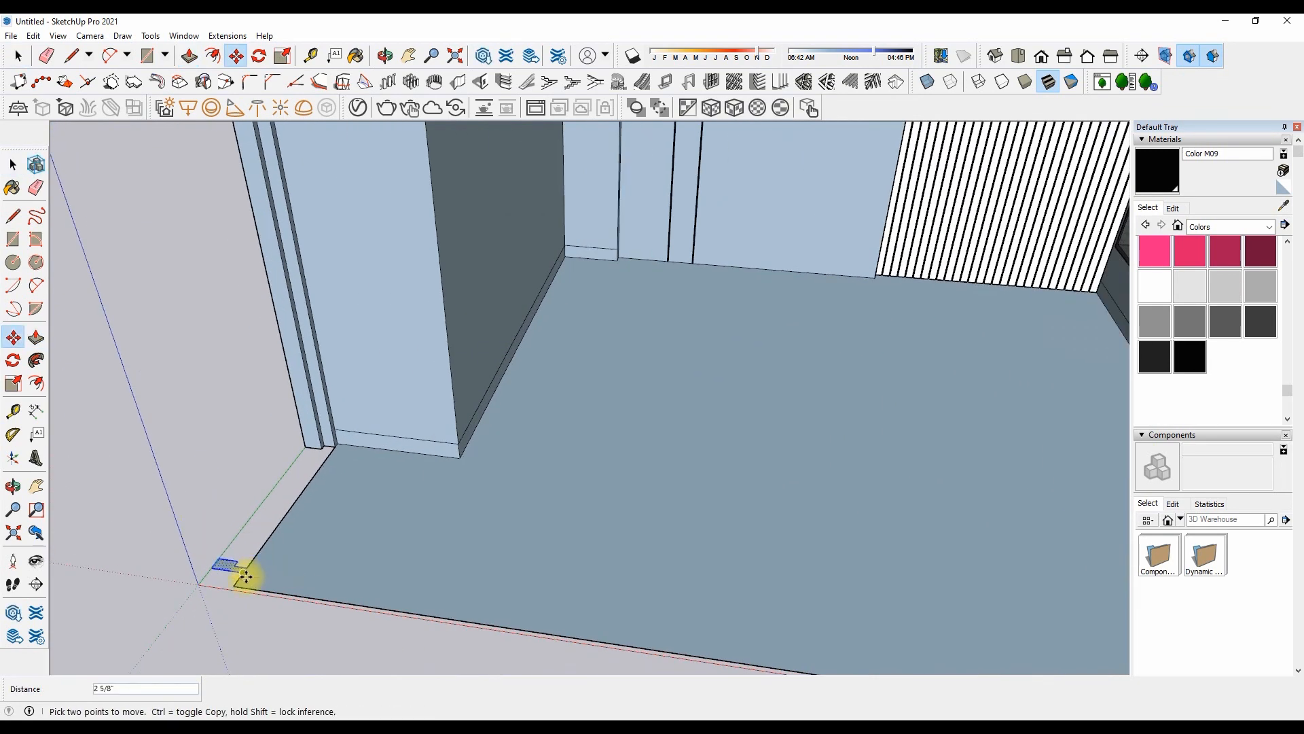
Extrude the moved door frame profile up to the underside of the lintel
key("p")
left_click(230, 566)
scroll(222, 554, "down", 1)
scroll(179, 311, "down", 2)
left_click(151, 371)
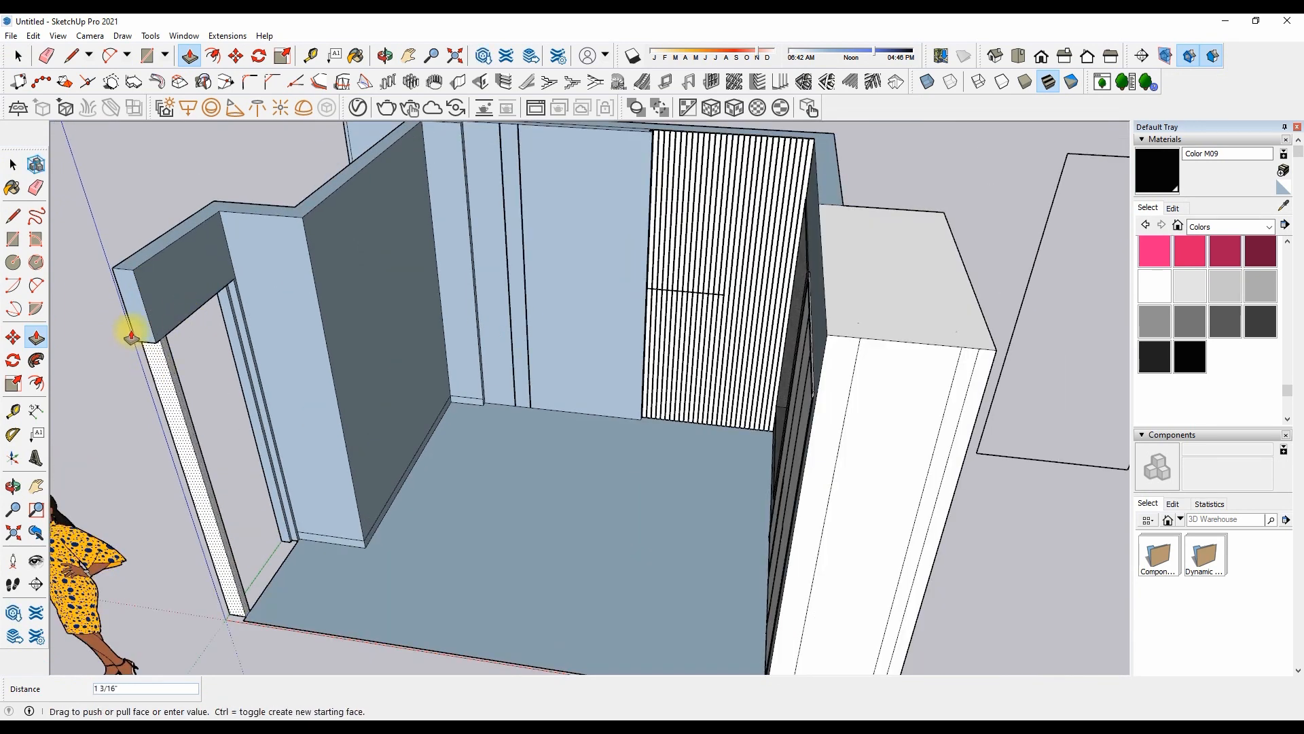
Erase the leftover edge on the inner side where the new door jamb meets the lintel
scroll(155, 342, "up", 2)
key("r")
left_click(172, 335)
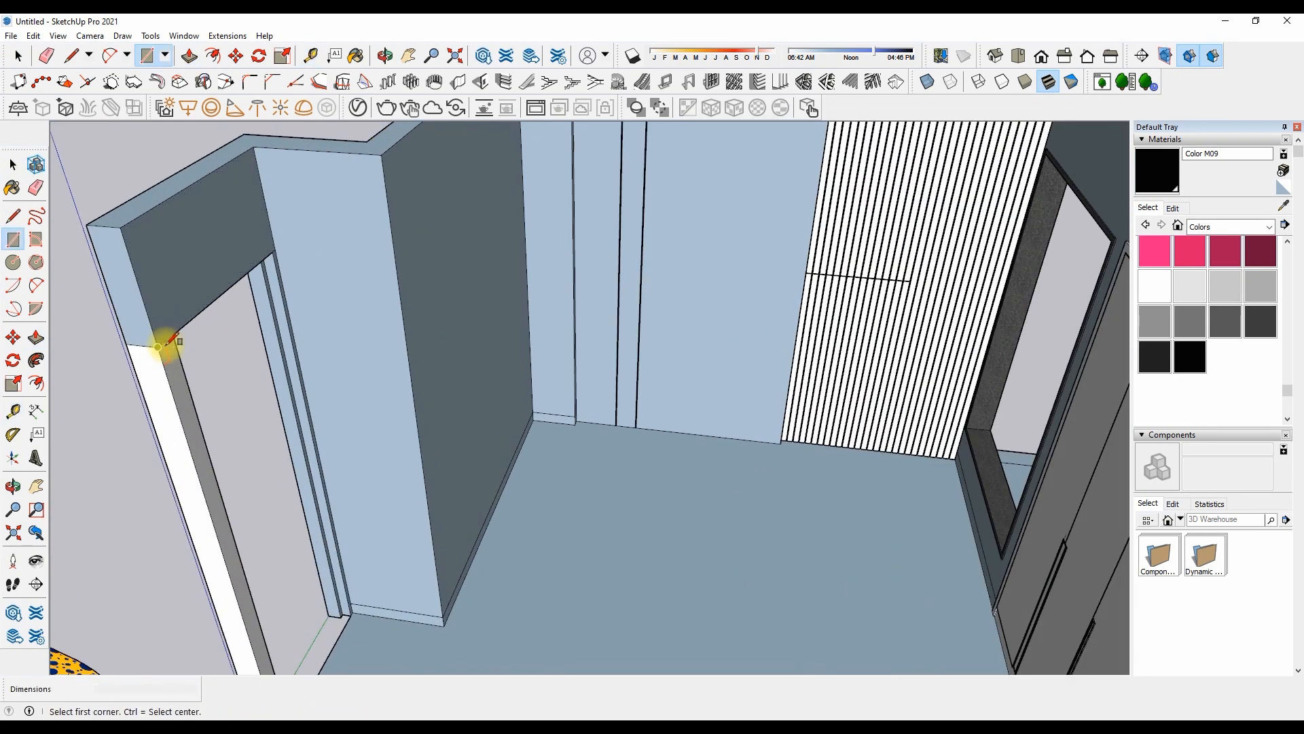
key("e")
left_click(165, 345)
scroll(184, 277, "down", 2)
scroll(292, 521, "up", 3)
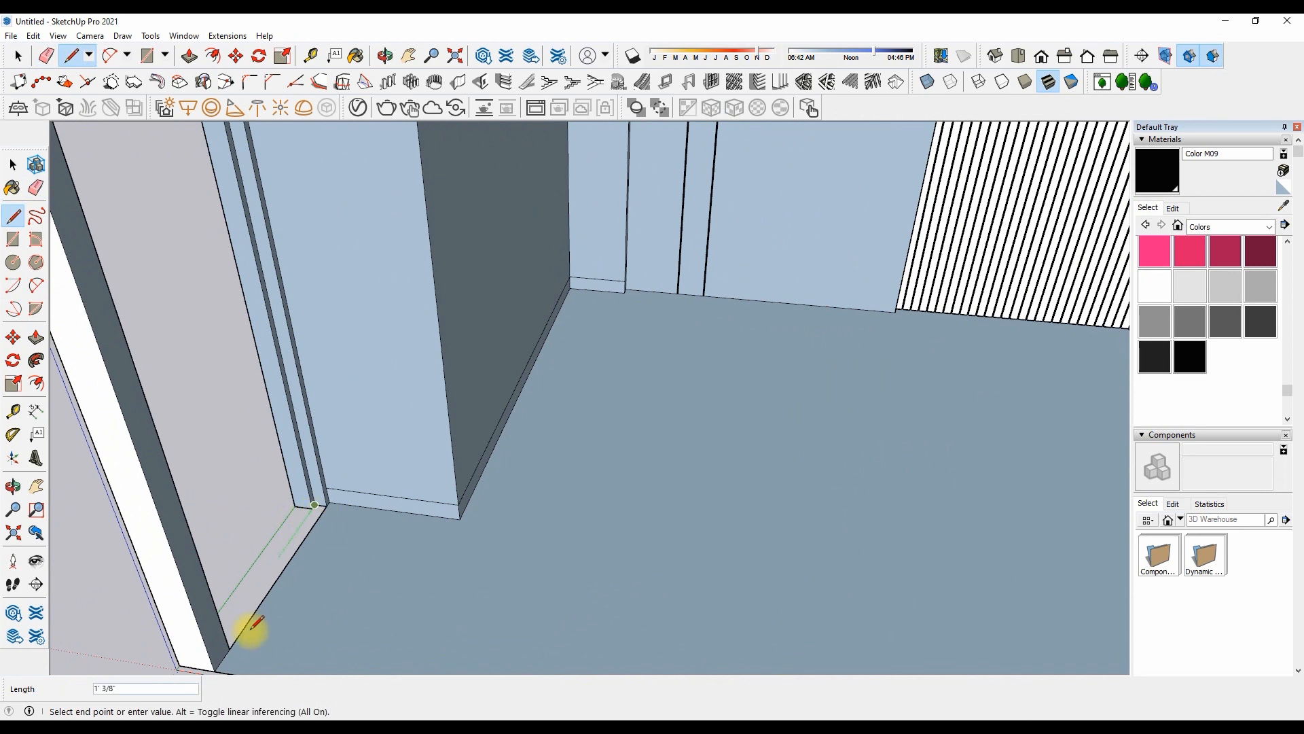
Draw a floor edge between the two door jambs to fill the doorway with a door face, and clean up the overshooting line
left_click(312, 506)
scroll(293, 523, "down", 2)
left_click(217, 644)
key("space")
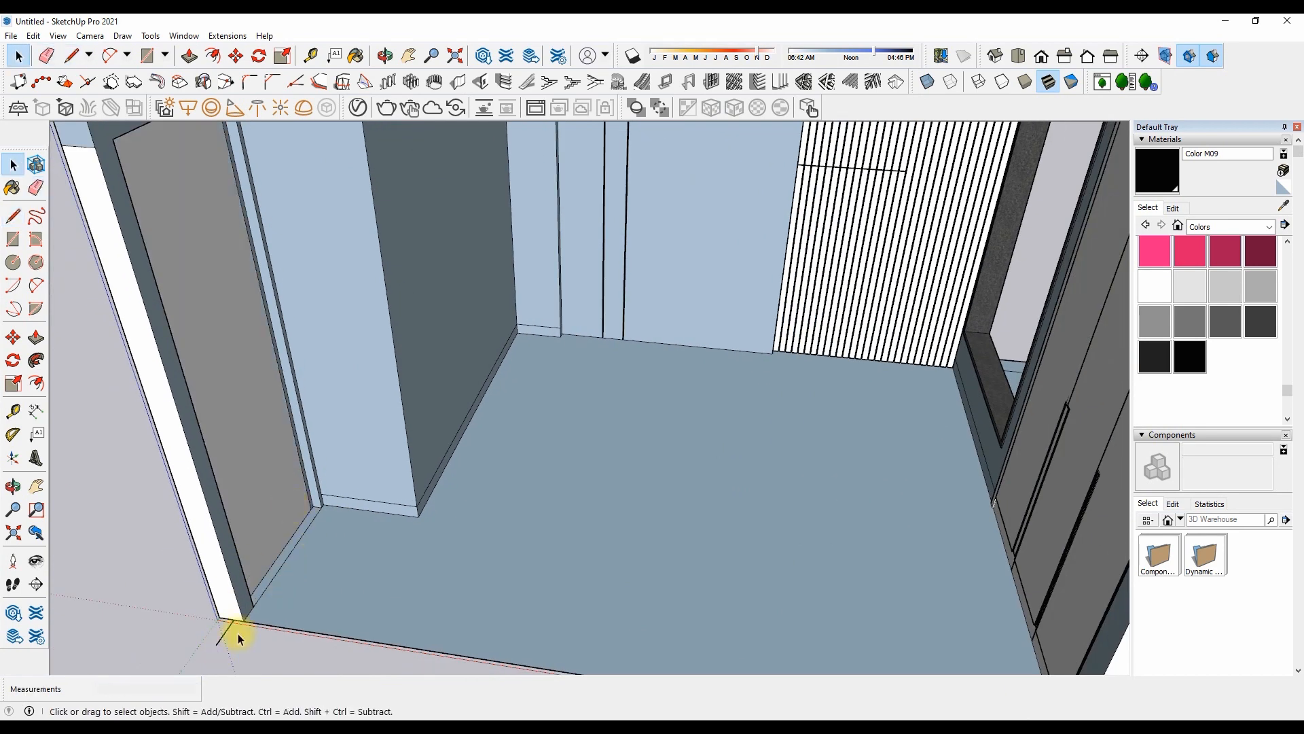
scroll(222, 585, "down", 2)
scroll(224, 371, "up", 3)
left_click(250, 367)
scroll(250, 364, "down", 2)
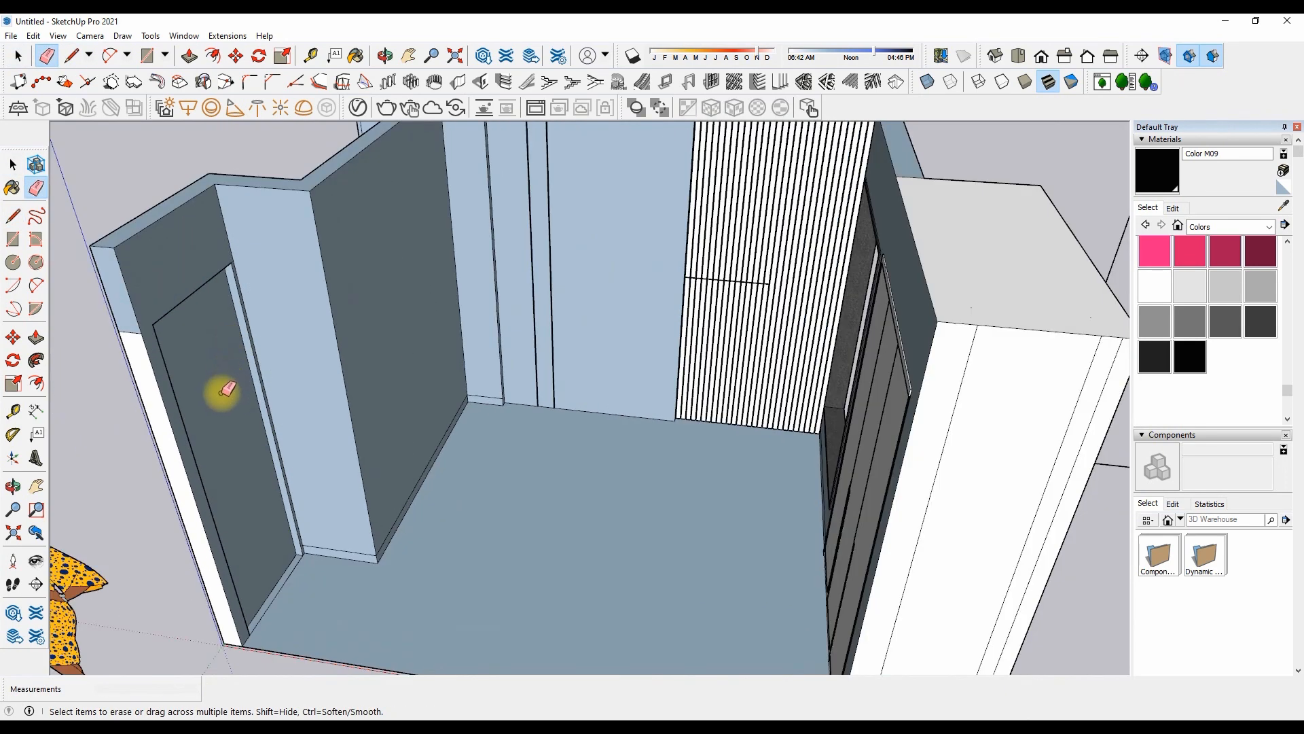
Offset the door outline by .25 and bring the top of the door recess into close view
scroll(227, 388, "up", 2)
key("f")
left_click(157, 404)
type(".25")
key("Return")
scroll(201, 374, "down", 2)
mouse_move(201, 374)
middle_mouse_down()
mouse_move(373, 288)
mouse_move(327, 293)
mouse_move(629, 344)
mouse_move(591, 329)
mouse_move(478, 333)
middle_mouse_up()
scroll(373, 288, "up", 4)
scroll(330, 289, "down", 2)
scroll(629, 345, "up", 4)
scroll(621, 353, "down", 2)
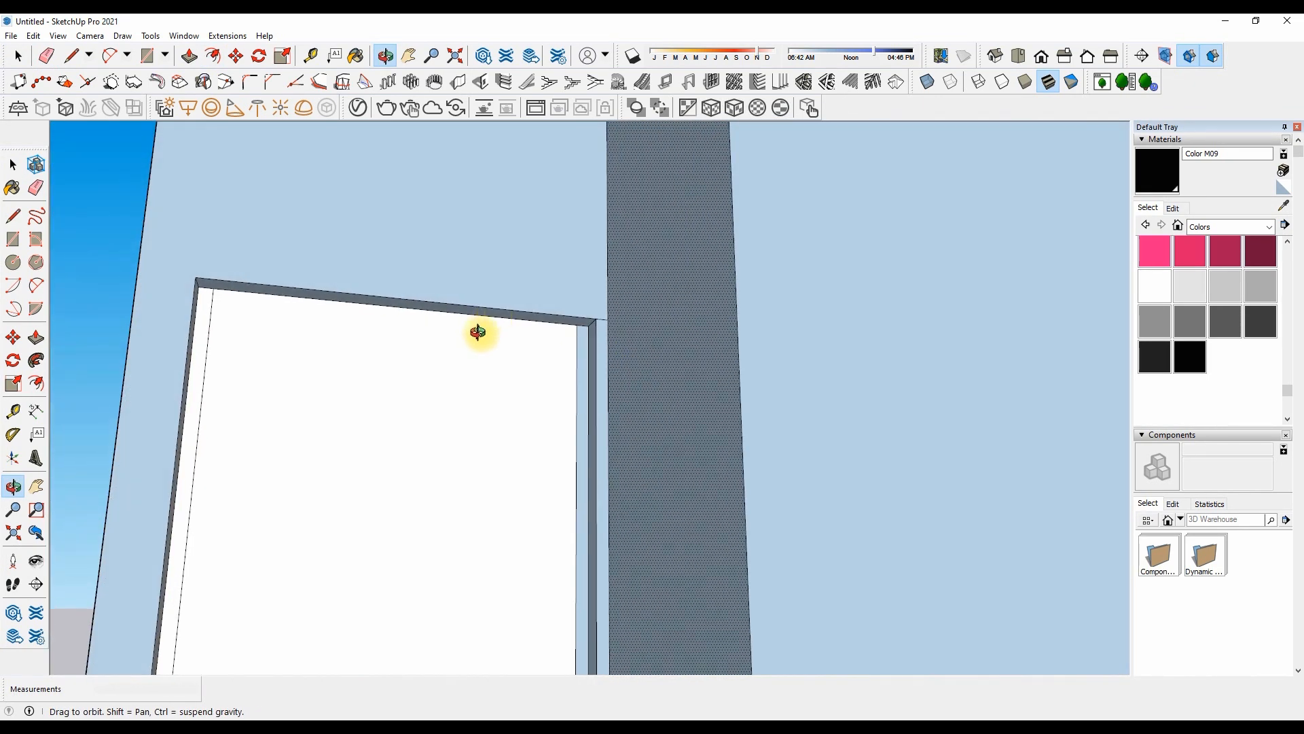
Draw an edge across the top of the door panel to continue the frame strip, and erase the leftover edges above it
key("space")
left_click(524, 329)
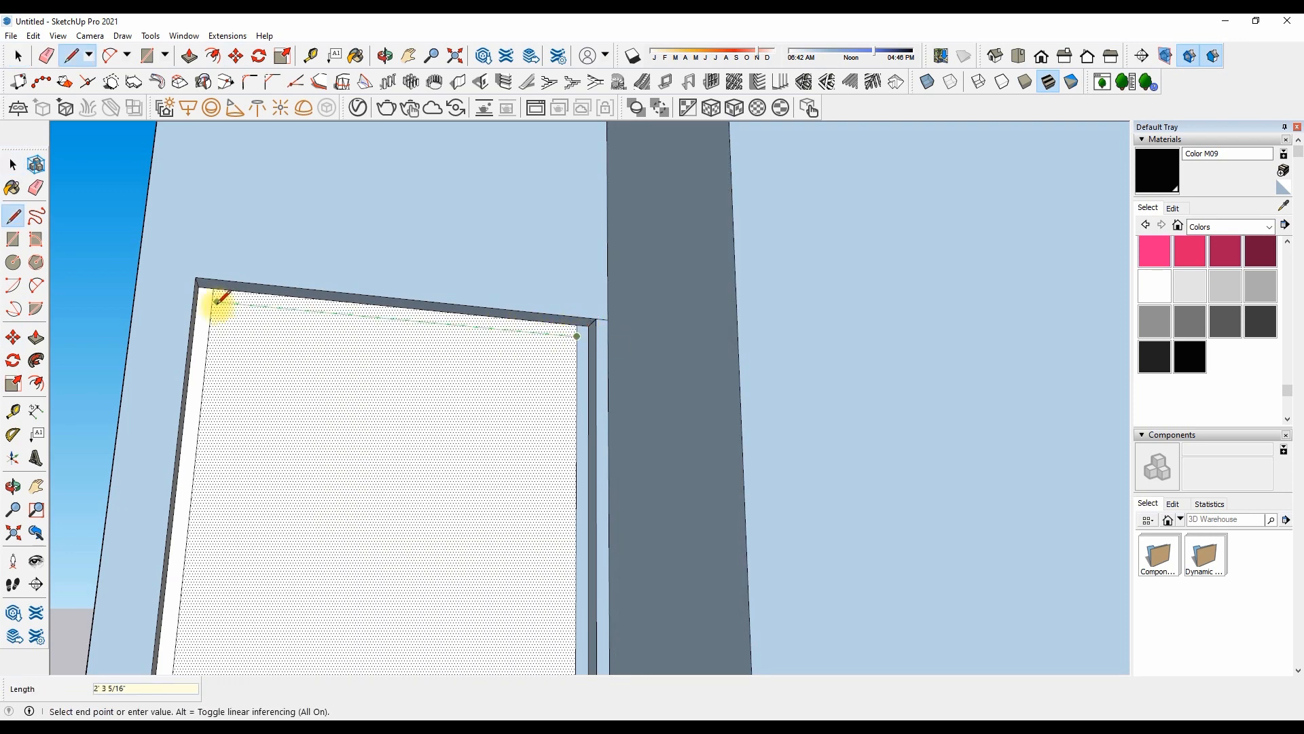
key("e")
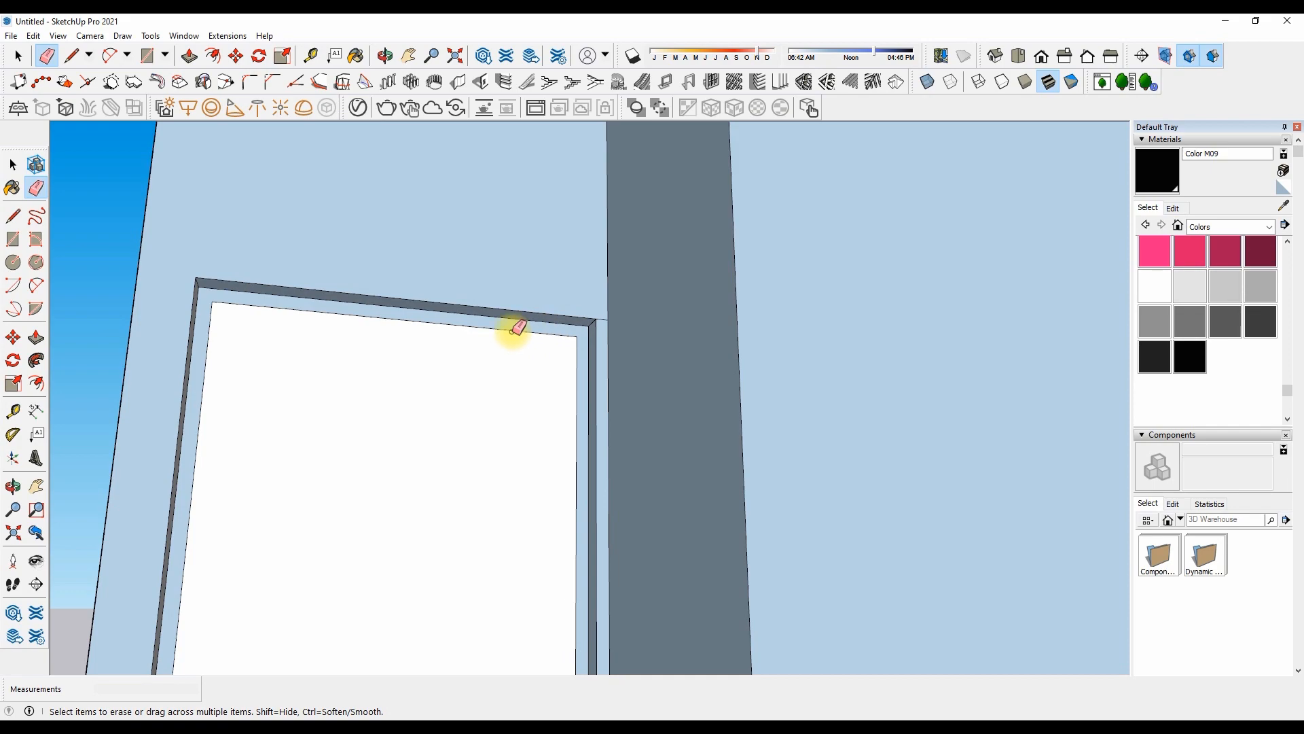
Push the inner side of the door recess in by 1" over the frame strip
key("f")
scroll(501, 335, "down", 2)
left_click(574, 314)
scroll(569, 350, "up", 3)
key("p")
left_click(561, 357)
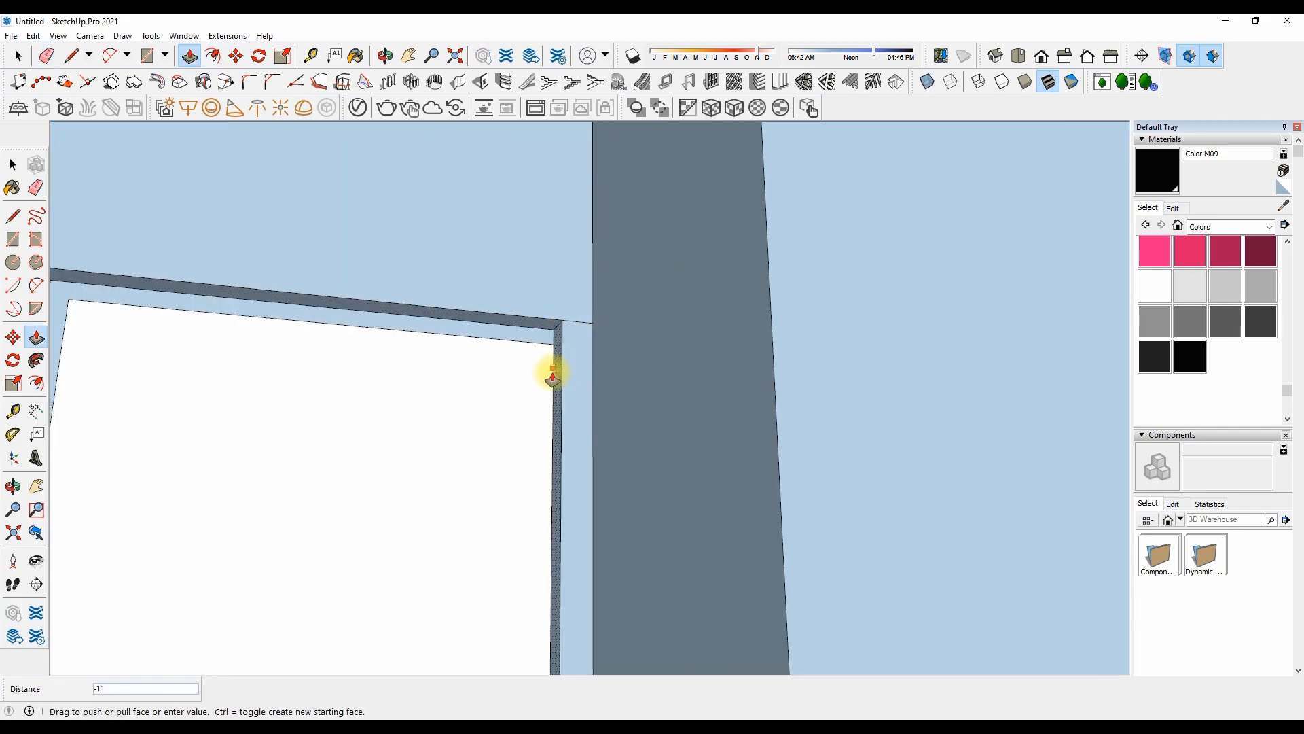
left_click(552, 344)
scroll(564, 340, "down", 3)
scroll(300, 352, "up", 2)
Draw an edge across the wall above the door opening to outline the casing, and erase the stray corner edges
key("l")
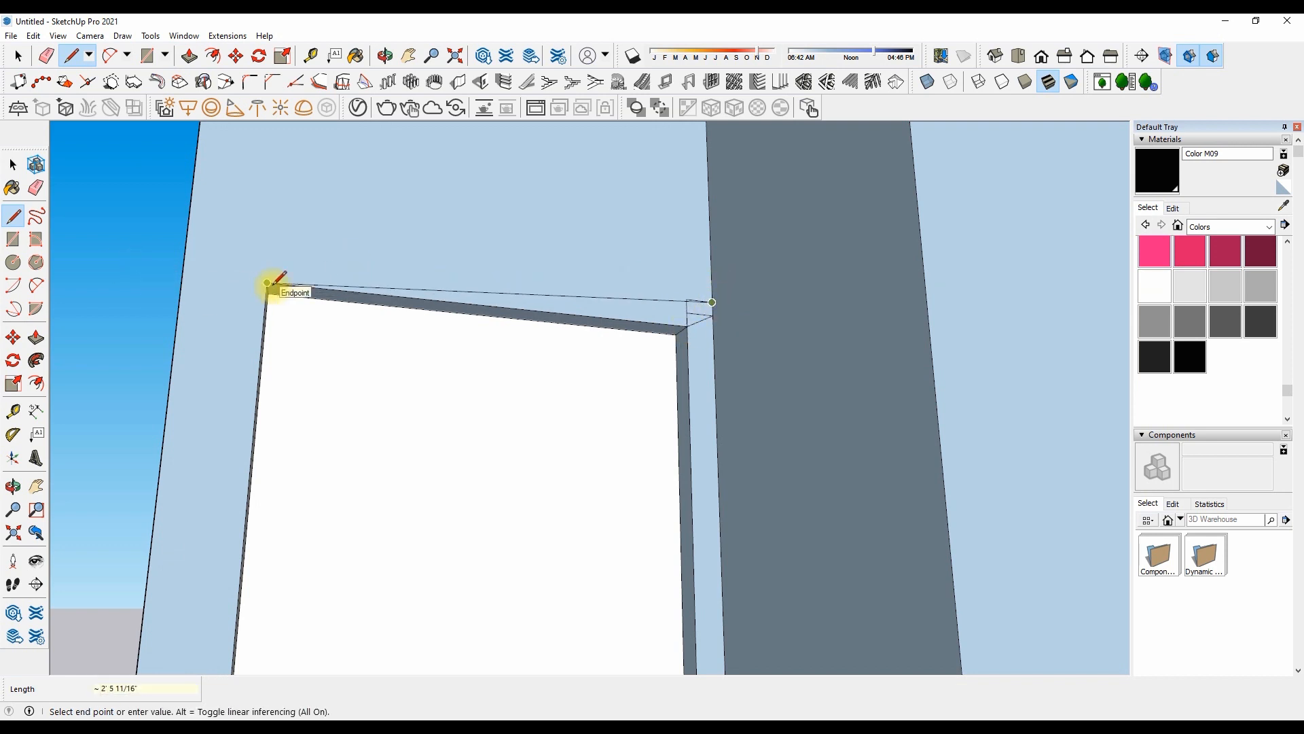
scroll(584, 221, "down", 6)
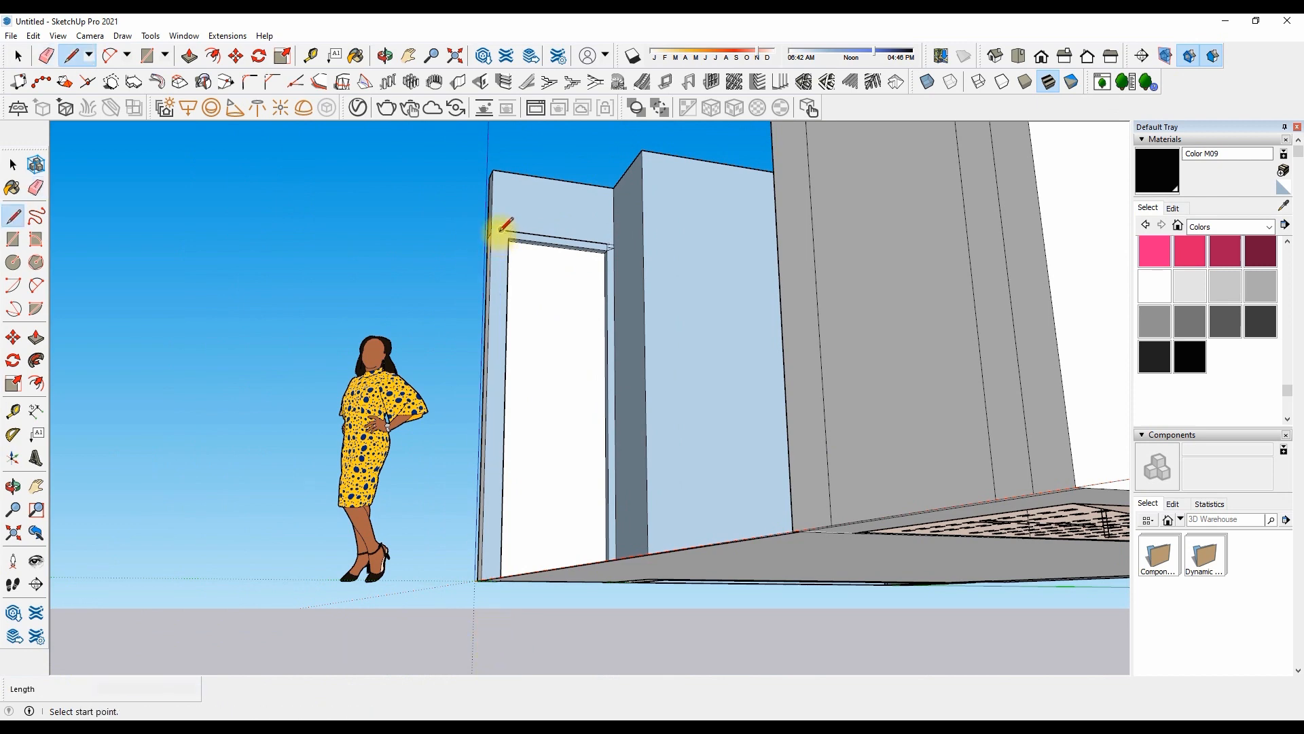
scroll(570, 249, "up", 5)
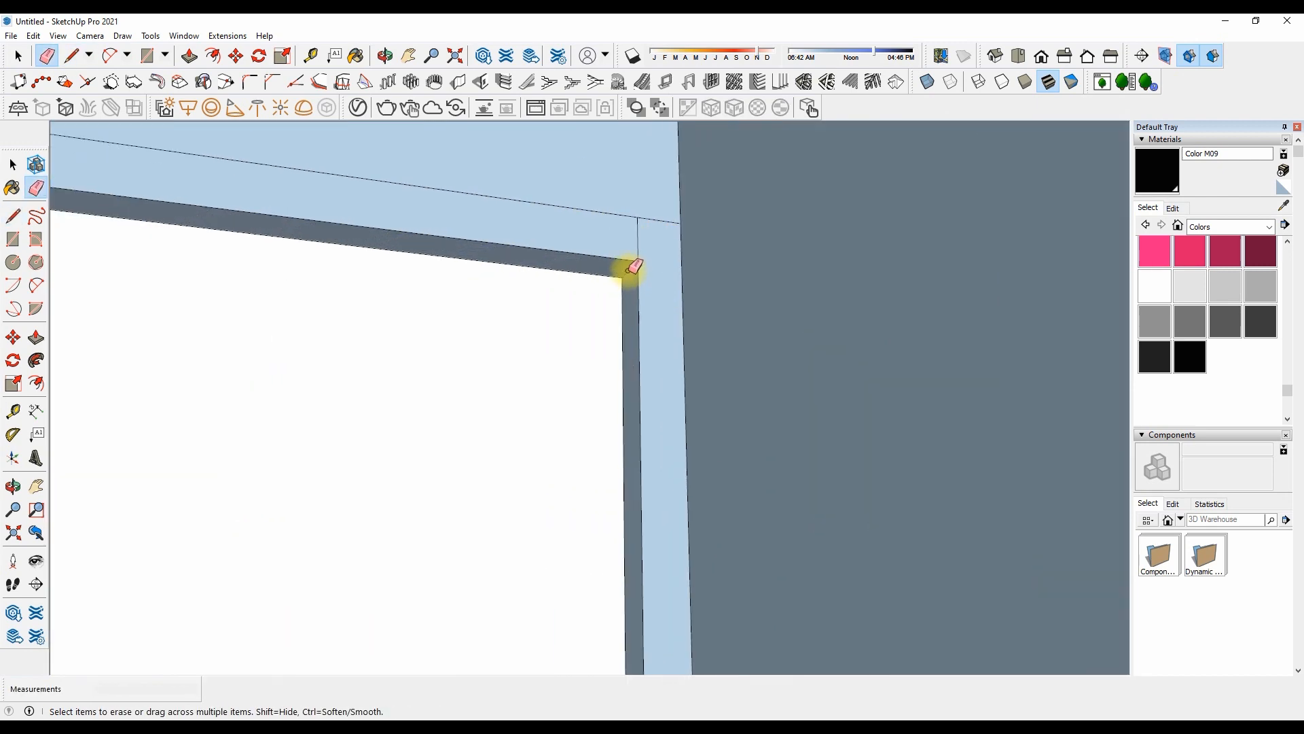
Offset the door panel's outline slightly inward and paint the resulting thin strip black with Color M09
key("f")
left_click(570, 311)
left_click(595, 285)
key("b")
scroll(605, 275, "up", 3)
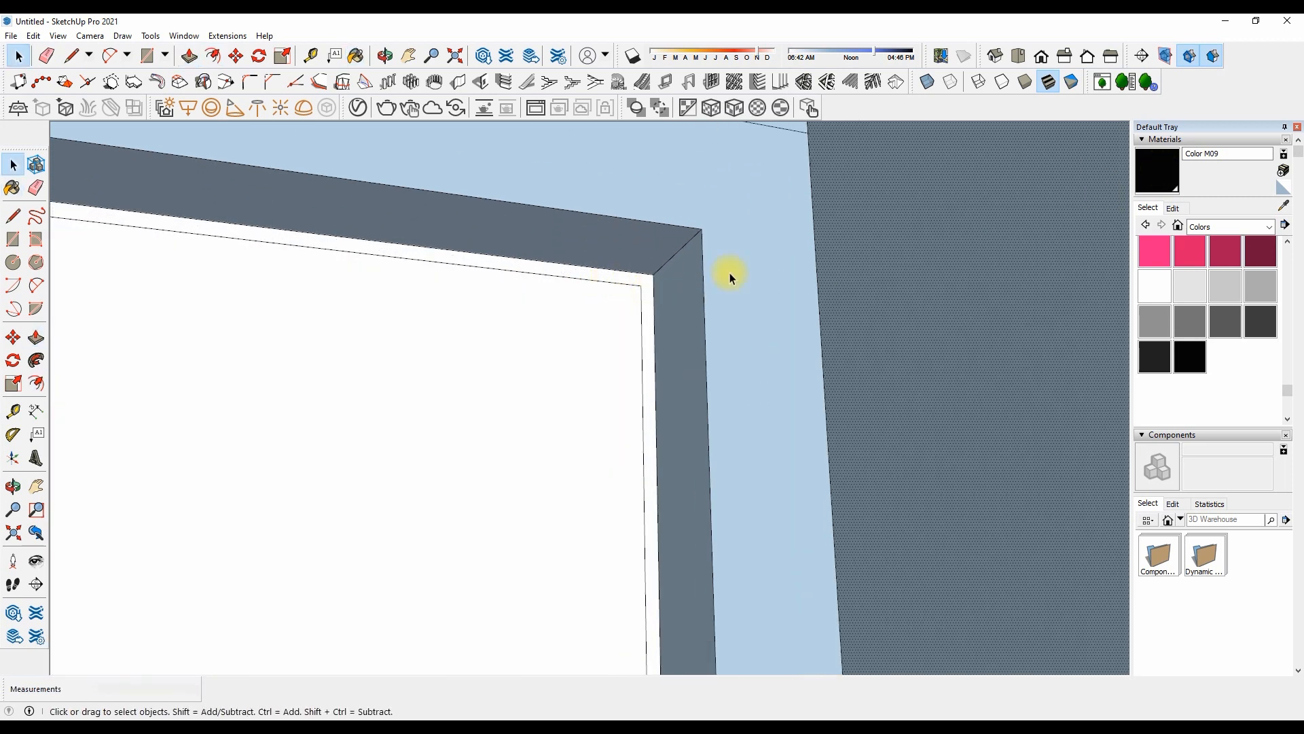
left_click(649, 278)
Push the faces around the door panel's black strip to form a groove
key("p")
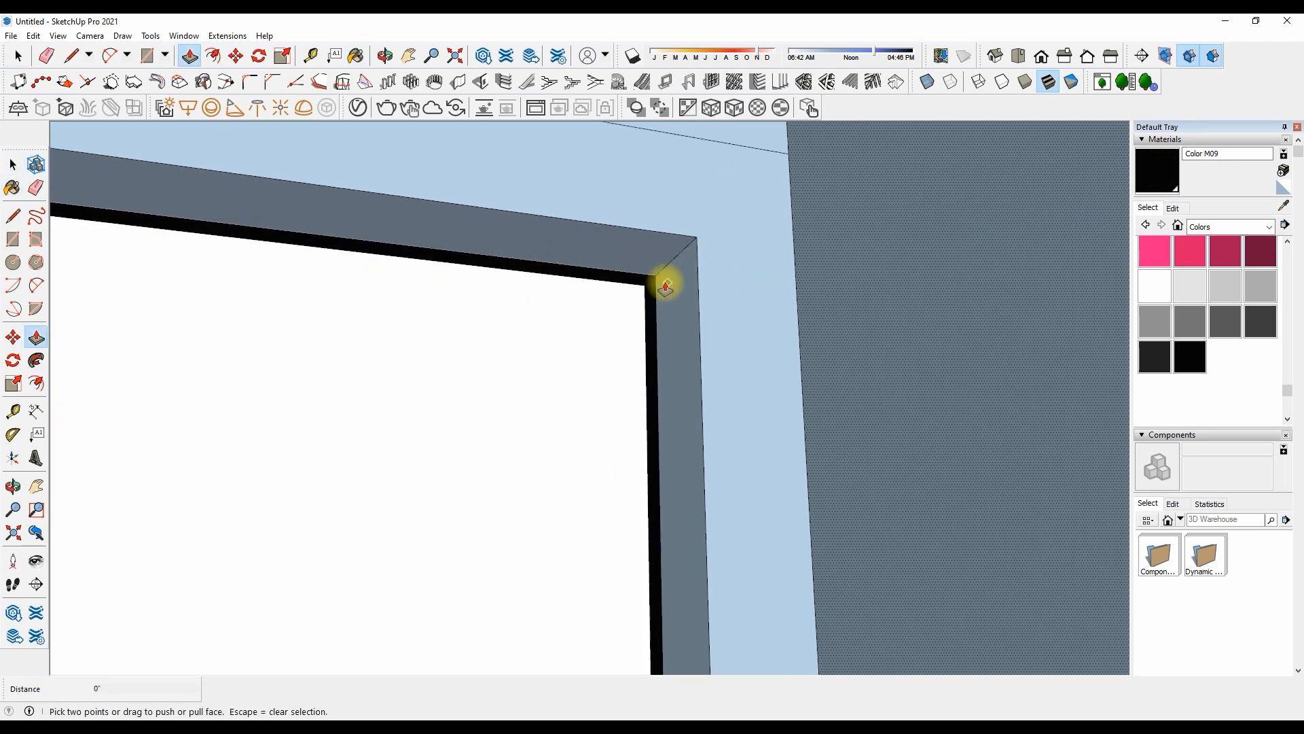
left_click(620, 331)
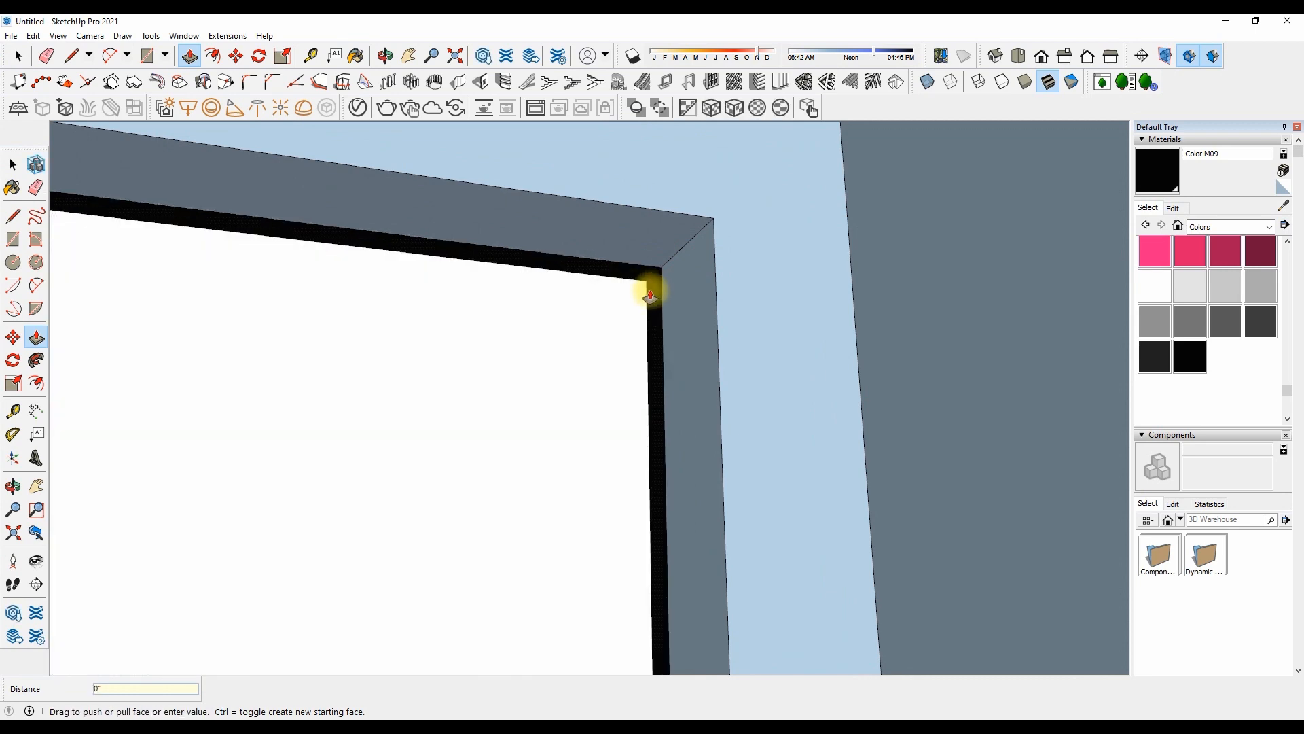
left_click(632, 300)
Paint the wall above the door, the adjoining walls and the narrow wall segment in the corner white with Color M00
middle_click_drag(632, 300, 701, 334)
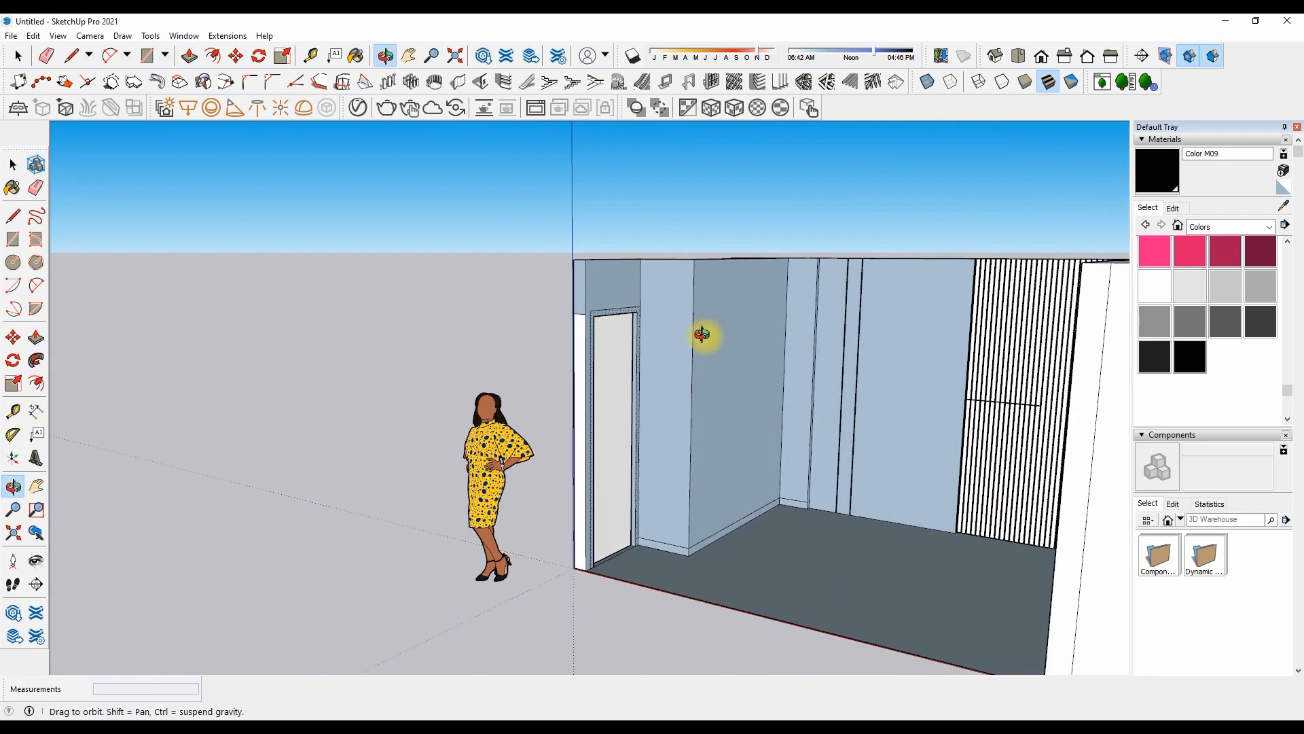
left_click(1159, 288)
left_click(612, 287)
left_click(670, 311)
left_click(711, 332)
scroll(689, 515, "up", 2)
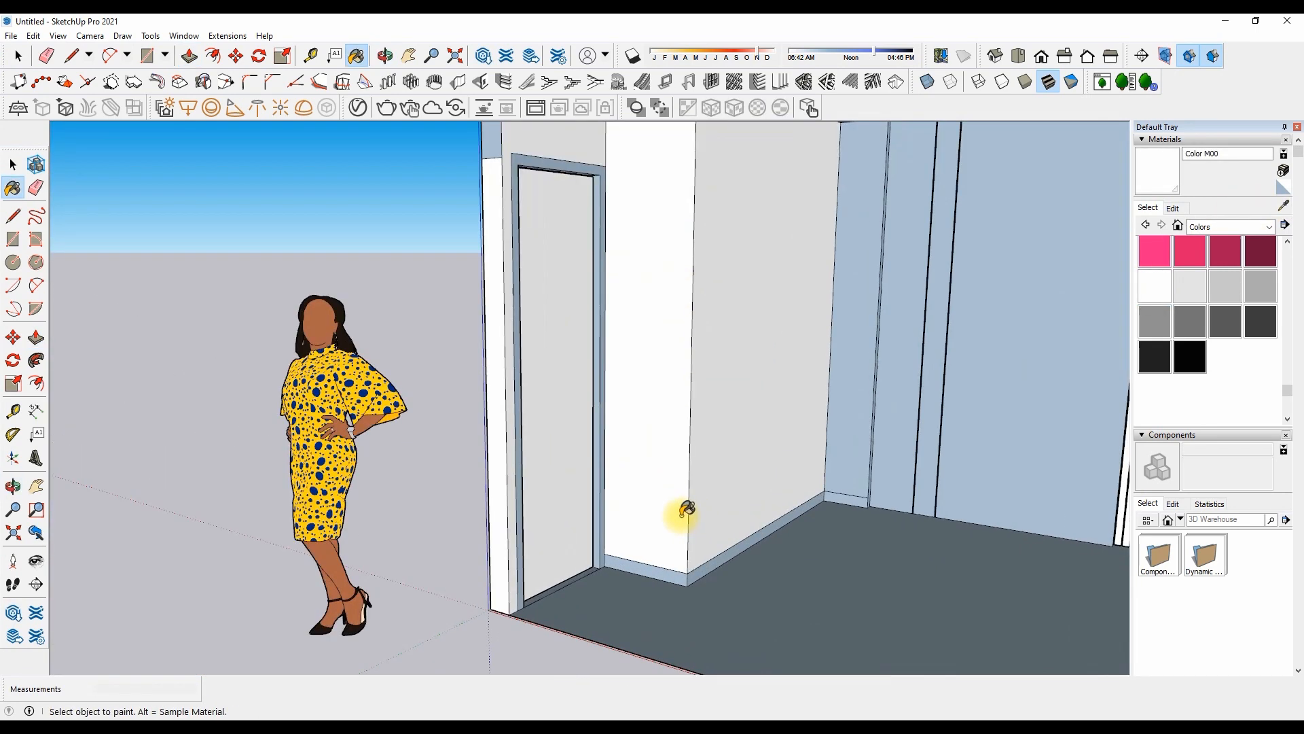
left_click(863, 445)
Paint the wall around the window and wardrobe white with Color M00
scroll(866, 451, "up", 2)
scroll(869, 475, "down", 2)
scroll(611, 571, "down", 6)
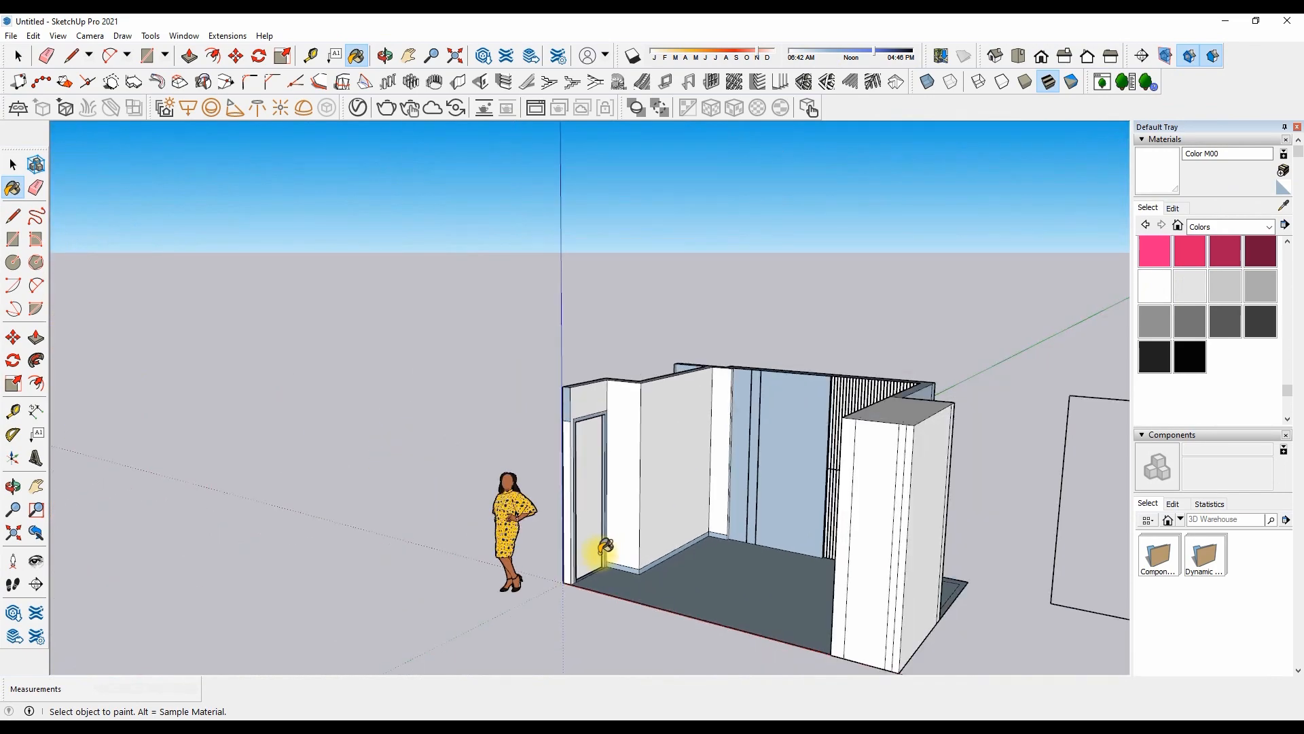
middle_click_drag(603, 548, 667, 362)
scroll(583, 292, "up", 3)
scroll(585, 302, "down", 3)
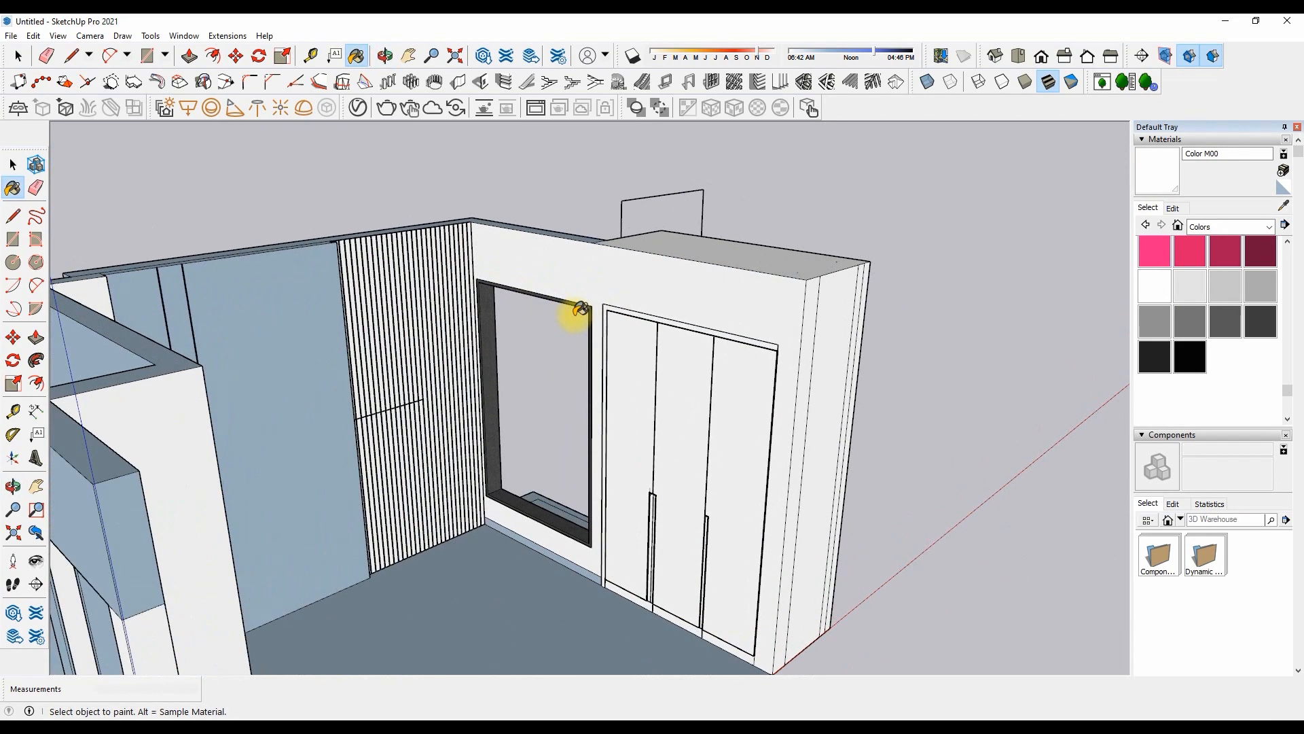
scroll(509, 531, "up", 3)
Paint the wall surface behind the vertical louvres black with Color M09
middle_click_drag(509, 530, 380, 253)
scroll(348, 221, "up", 5)
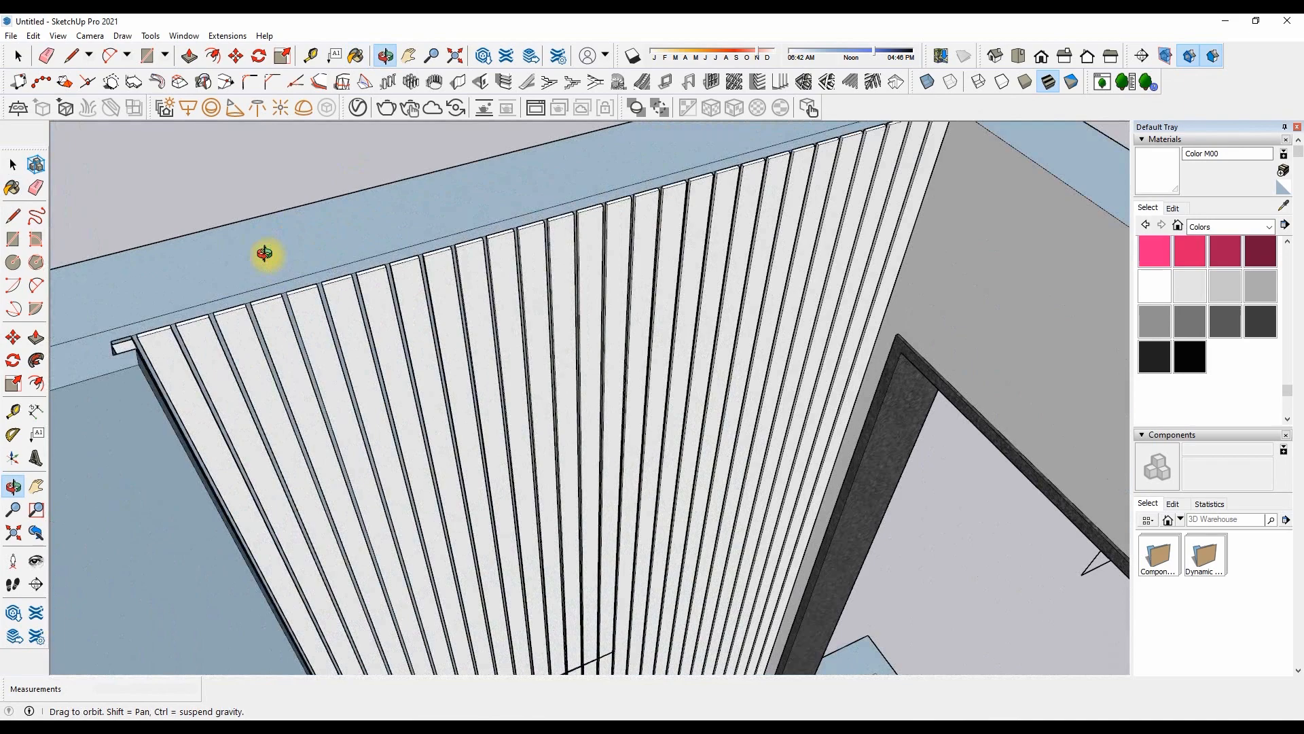
left_click(1193, 355)
scroll(475, 256, "up", 4)
left_click(489, 264)
scroll(586, 195, "down", 6)
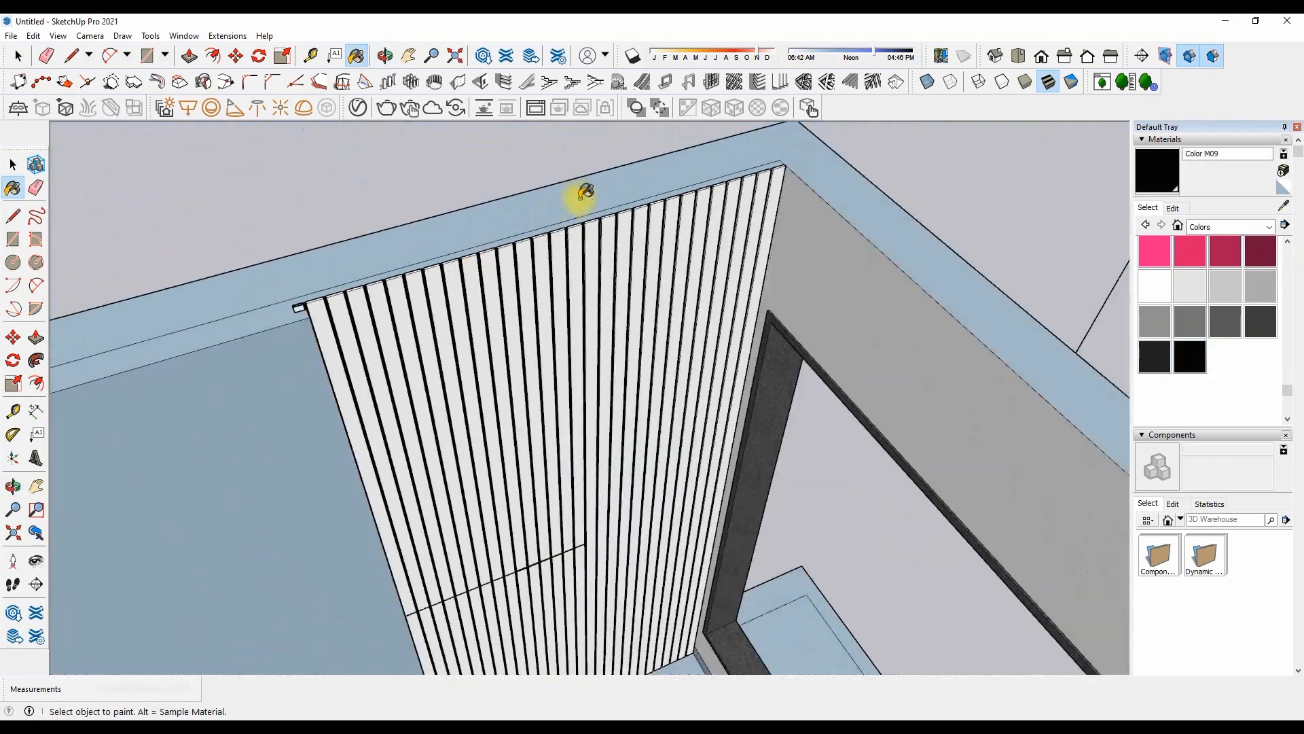
Examine the granite window frame's edges and corners where they meet the surrounding white wall
mouse_move(605, 401)
middle_mouse_down()
mouse_move(612, 328)
mouse_move(563, 211)
middle_mouse_up()
scroll(762, 265, "up", 8)
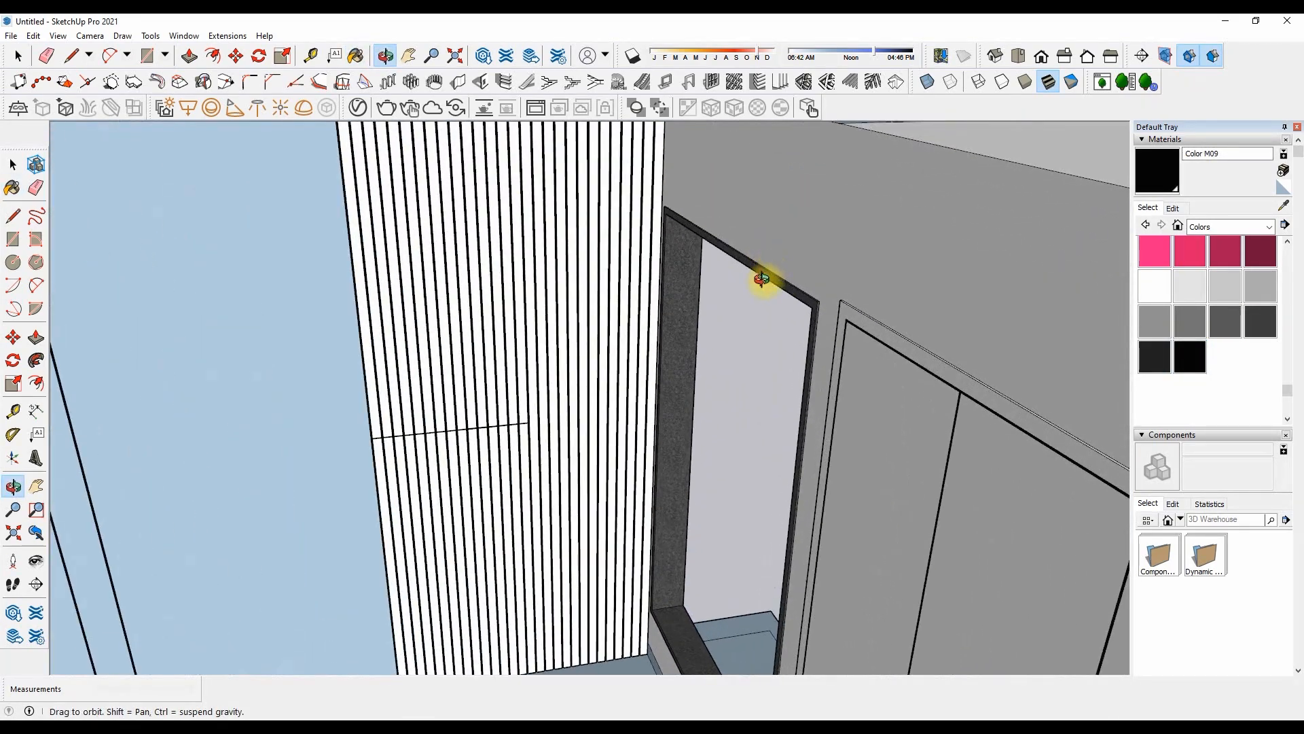
key("p")
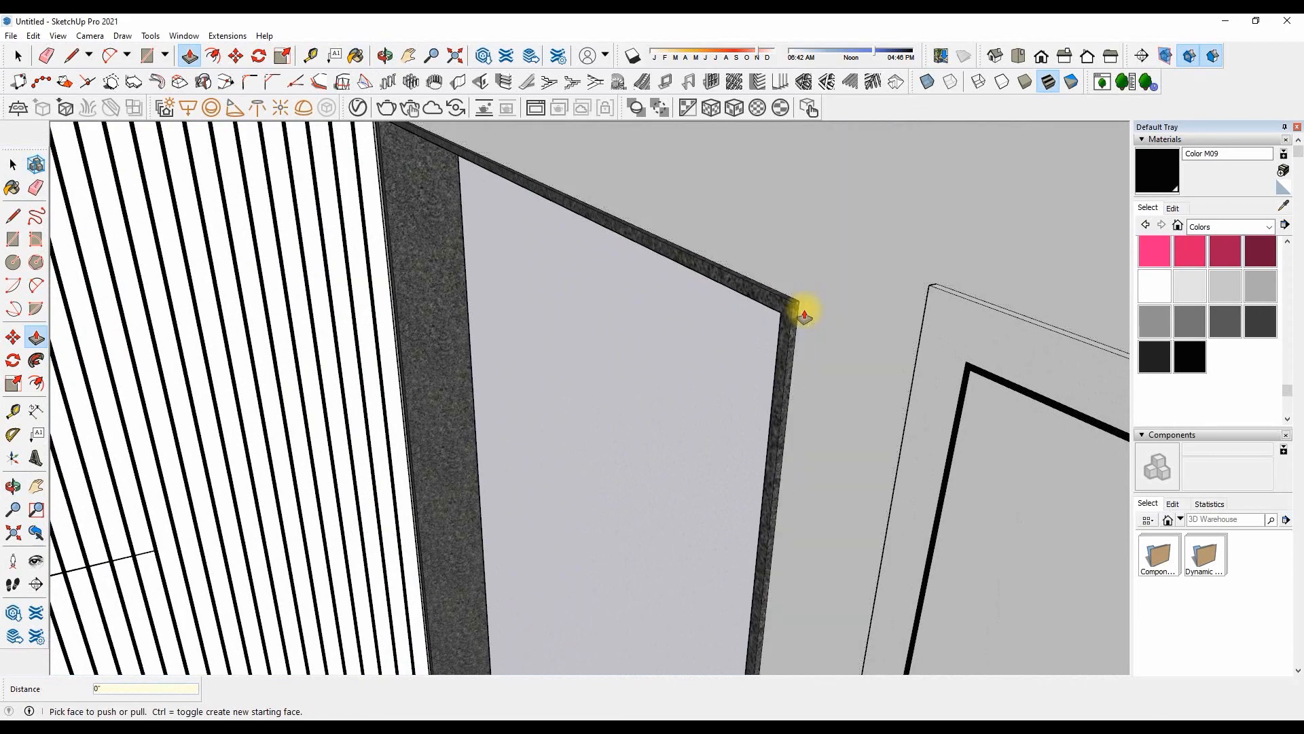
scroll(805, 311, "down", 5)
scroll(611, 206, "up", 5)
middle_click_drag(612, 206, 436, 262)
scroll(690, 236, "up", 5)
right_click(557, 343)
left_click(568, 350)
scroll(588, 598, "up", 5)
middle_click_drag(589, 598, 644, 227)
scroll(640, 248, "down", 5)
scroll(641, 265, "up", 4)
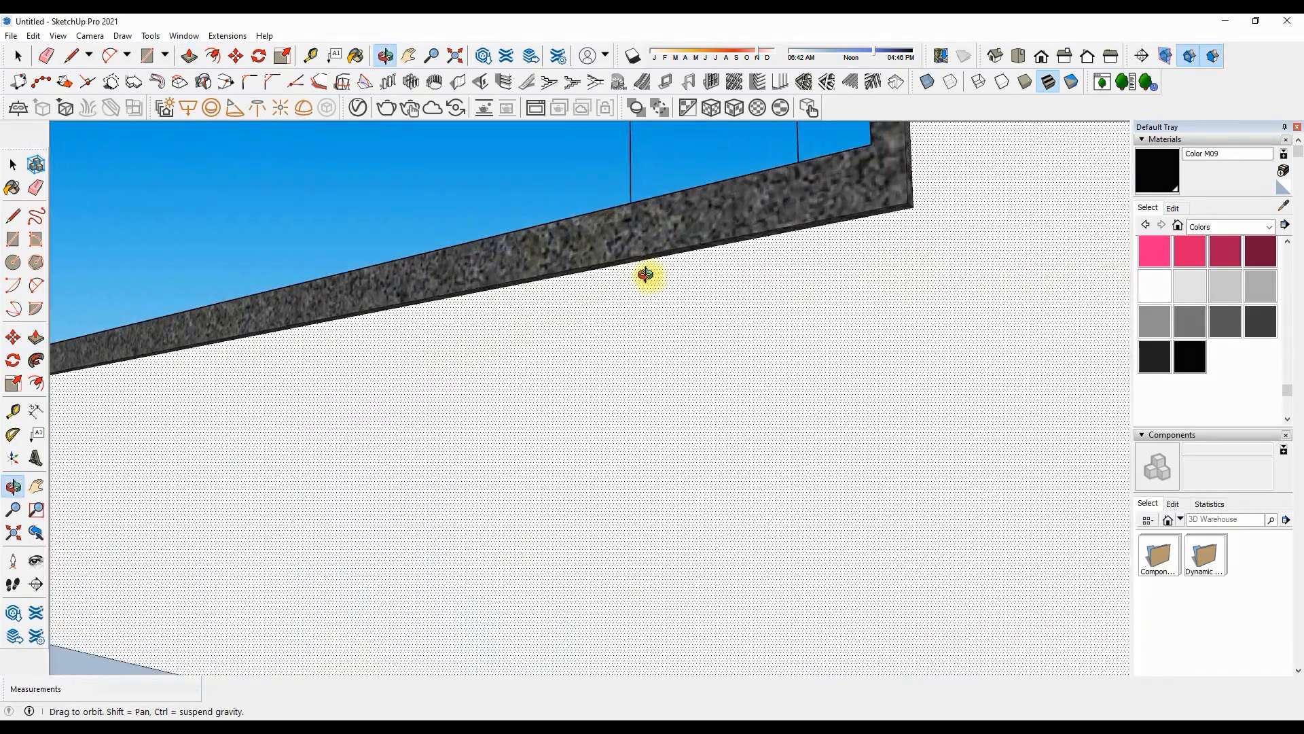
scroll(622, 353, "down", 4)
middle_click_drag(556, 304, 447, 346)
key("space")
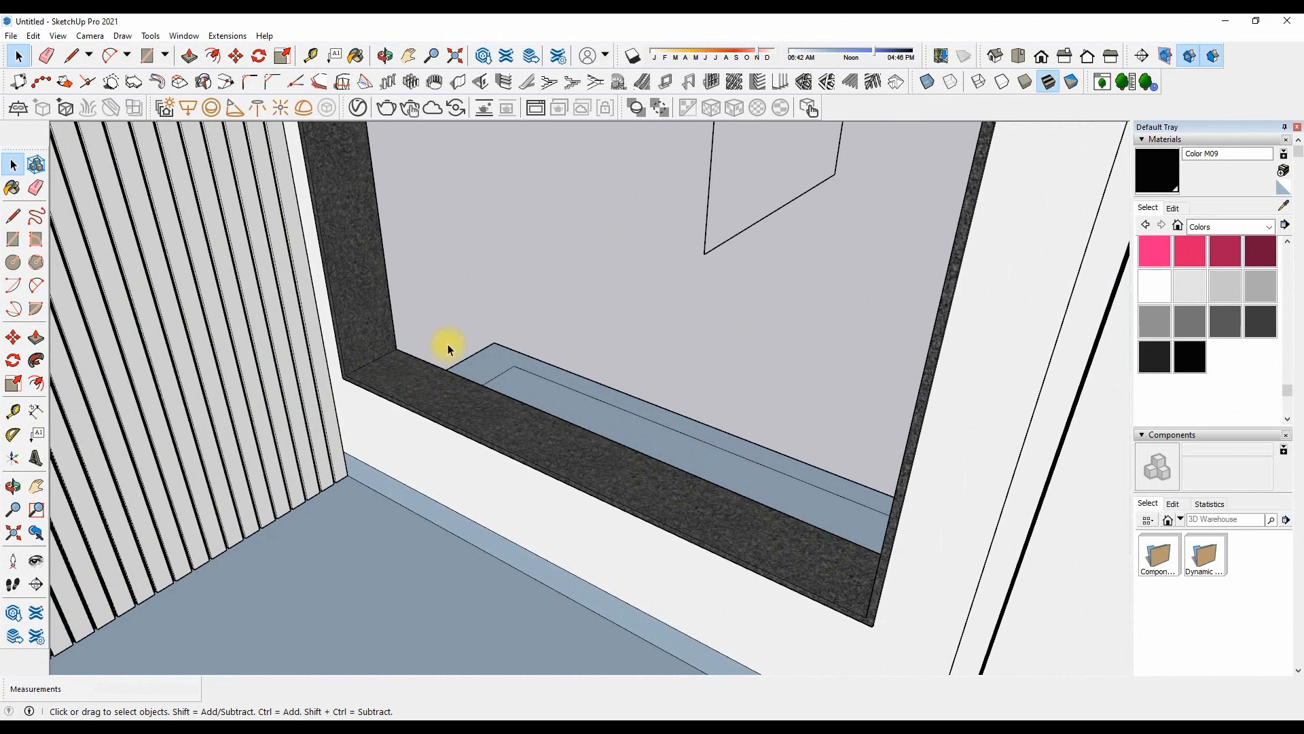
scroll(447, 345, "down", 2)
scroll(449, 337, "up", 2)
key("l")
left_click(388, 377)
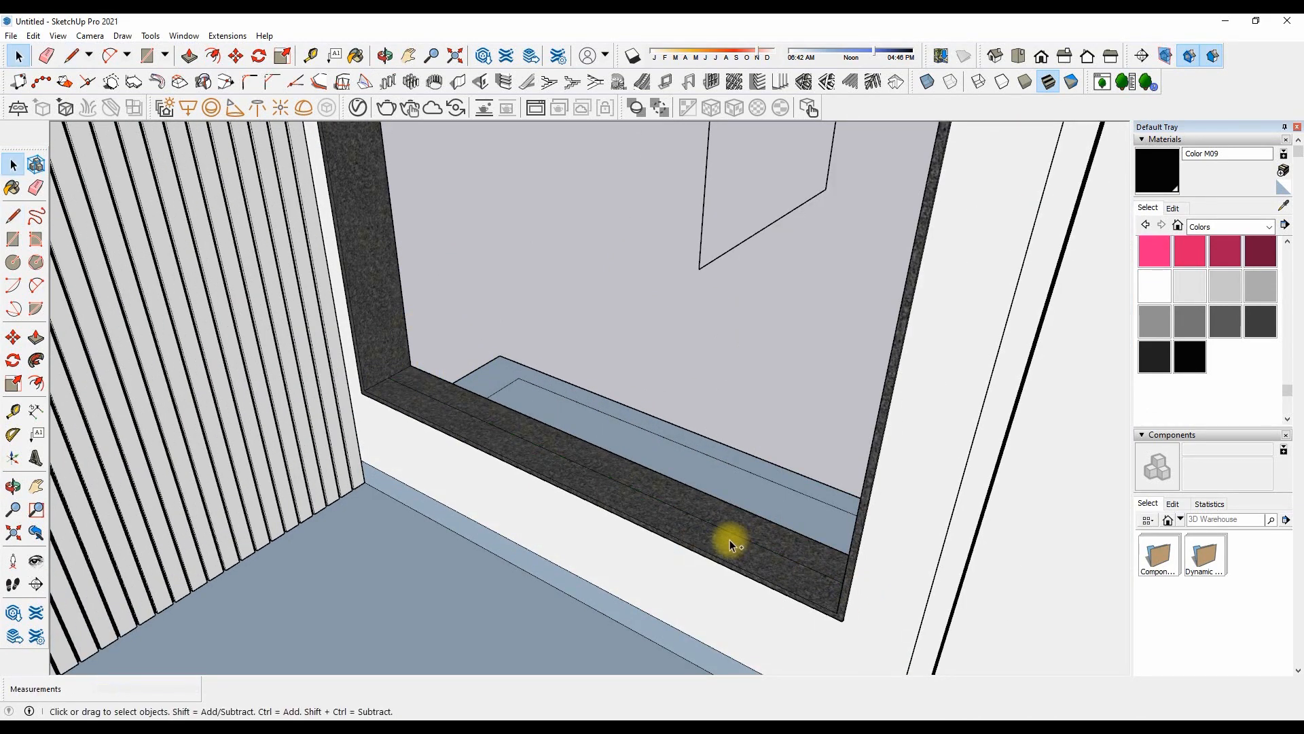
key("r")
scroll(402, 399, "down", 1)
left_click(387, 401)
scroll(711, 125, "down", 2)
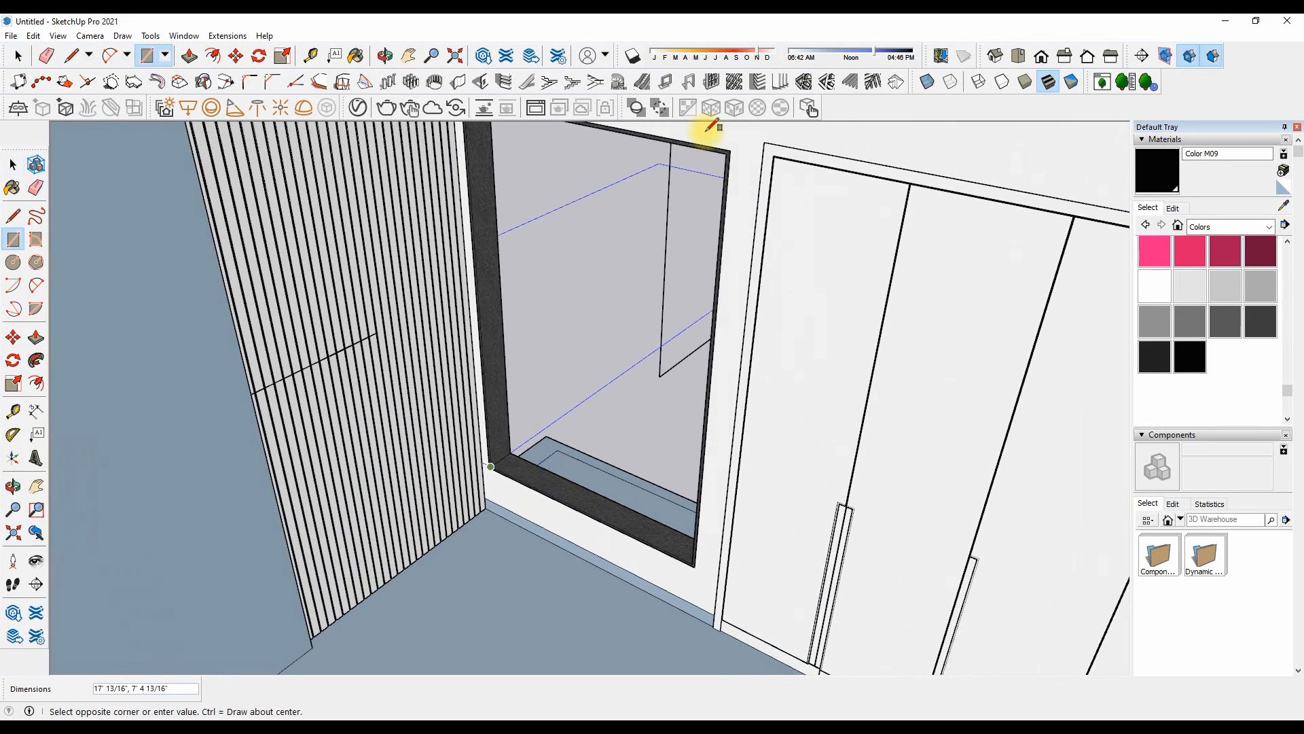
key("space")
scroll(590, 418, "down", 3)
middle_click_drag(590, 419, 603, 297)
scroll(602, 297, "up", 2)
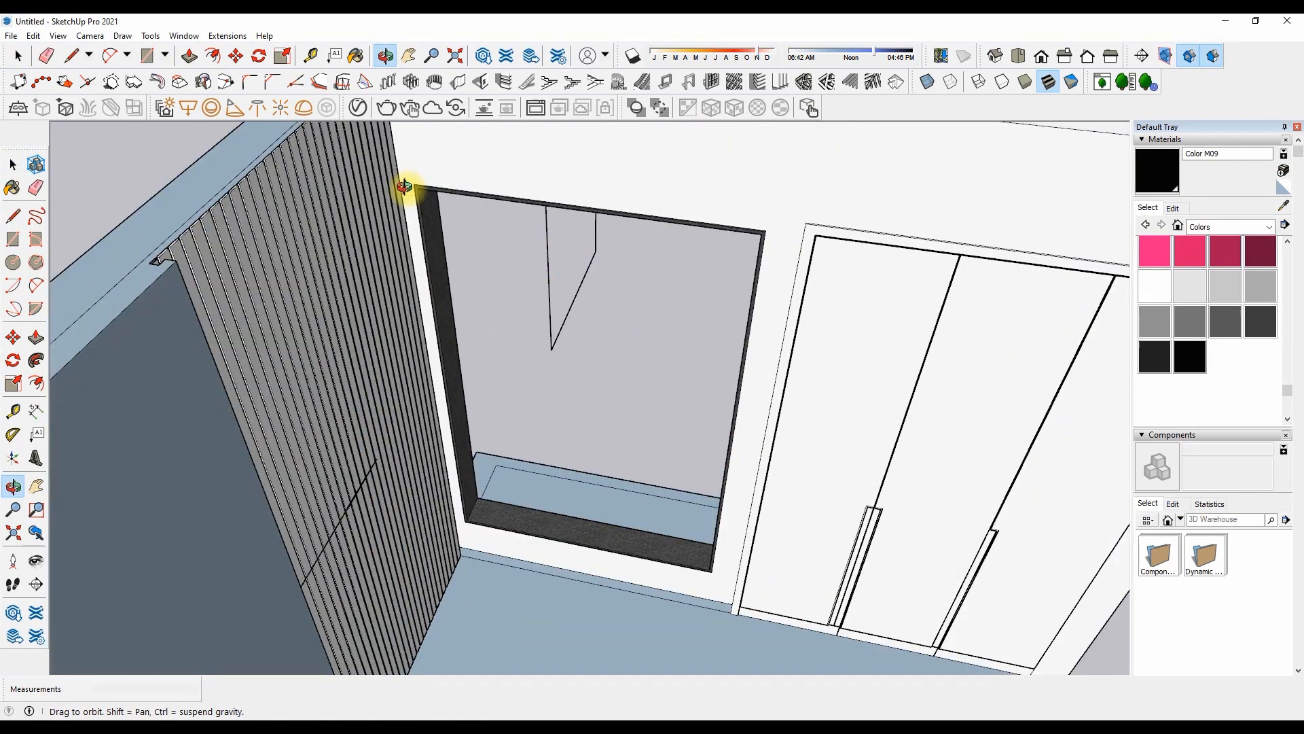
key("Escape")
Draw a rectangle between opposite corners of the granite frame so a face fills the window opening
scroll(672, 549, "up", 4)
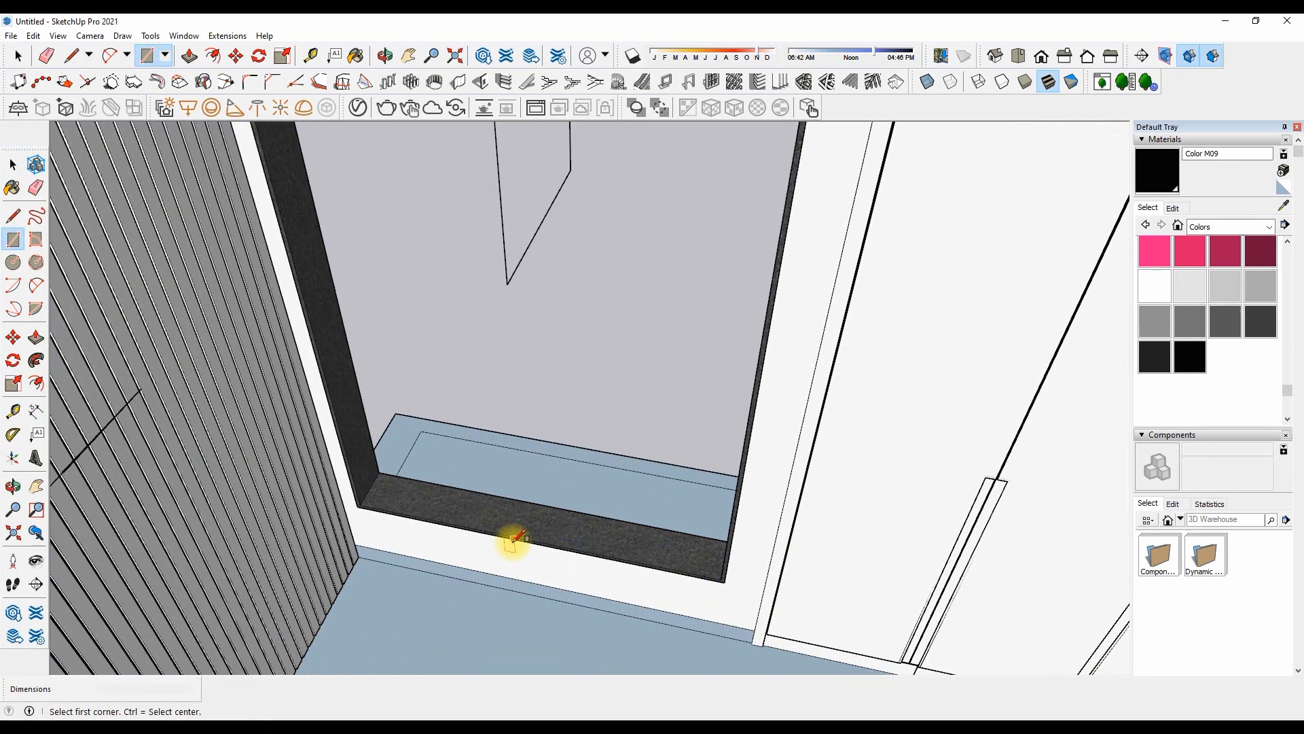
left_click(870, 568)
scroll(641, 593, "down", 3)
middle_click_drag(467, 384, 268, 306)
scroll(267, 306, "down", 4)
scroll(353, 390, "up", 5)
middle_click_drag(401, 509, 411, 428)
left_click(428, 398)
key("space")
scroll(519, 672, "down", 8)
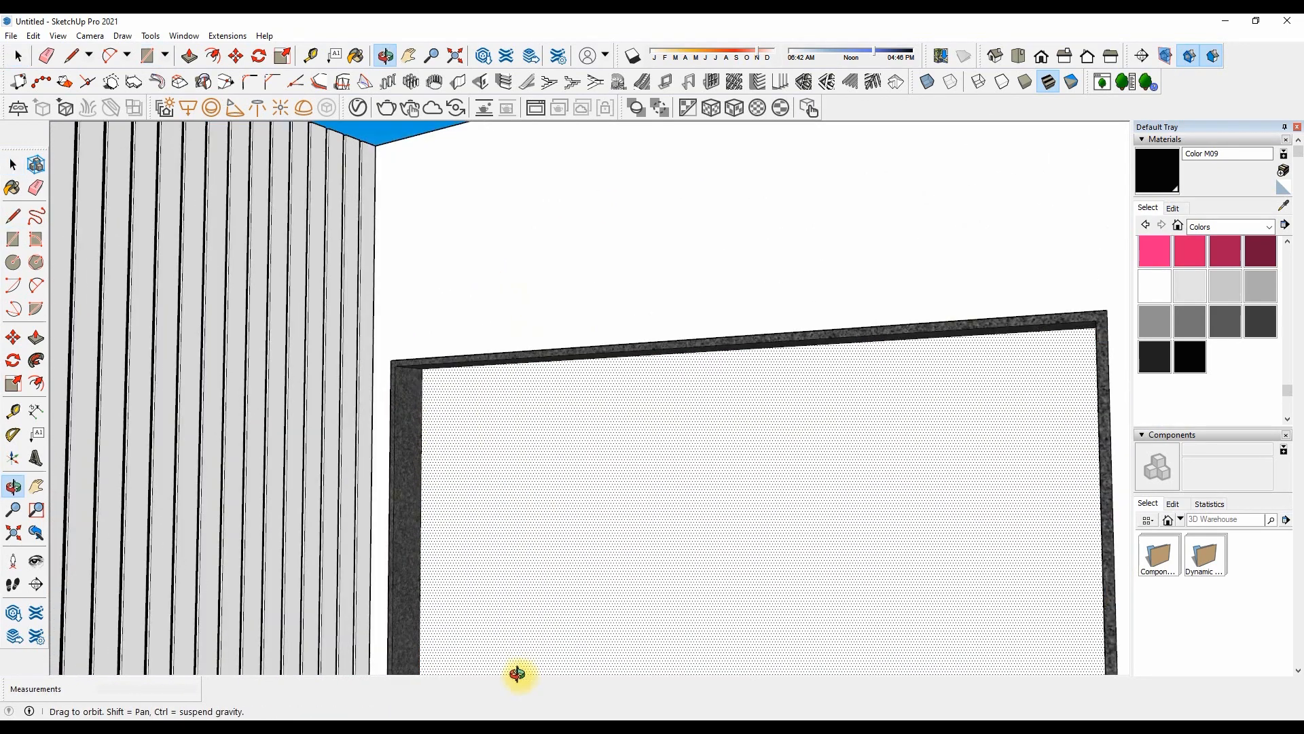
Copy the window-opening face 200 out of the wall, clear of the room
key("m")
key("ctrl")
left_click(460, 549)
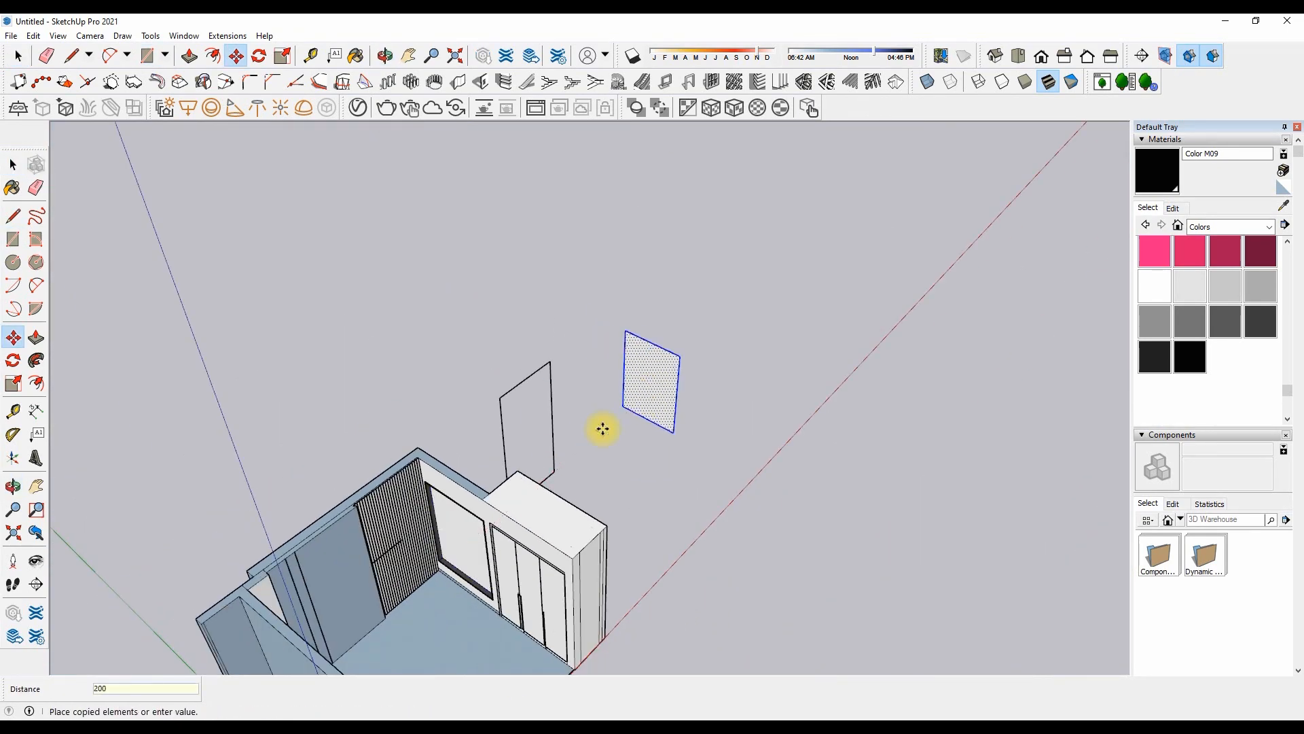
Offset the outline of the copied window panel inward by .5 to form a thin border
key("f")
scroll(466, 536, "up", 6)
left_click(603, 337)
type(".5")
key("Return")
left_click(629, 353)
key("Escape")
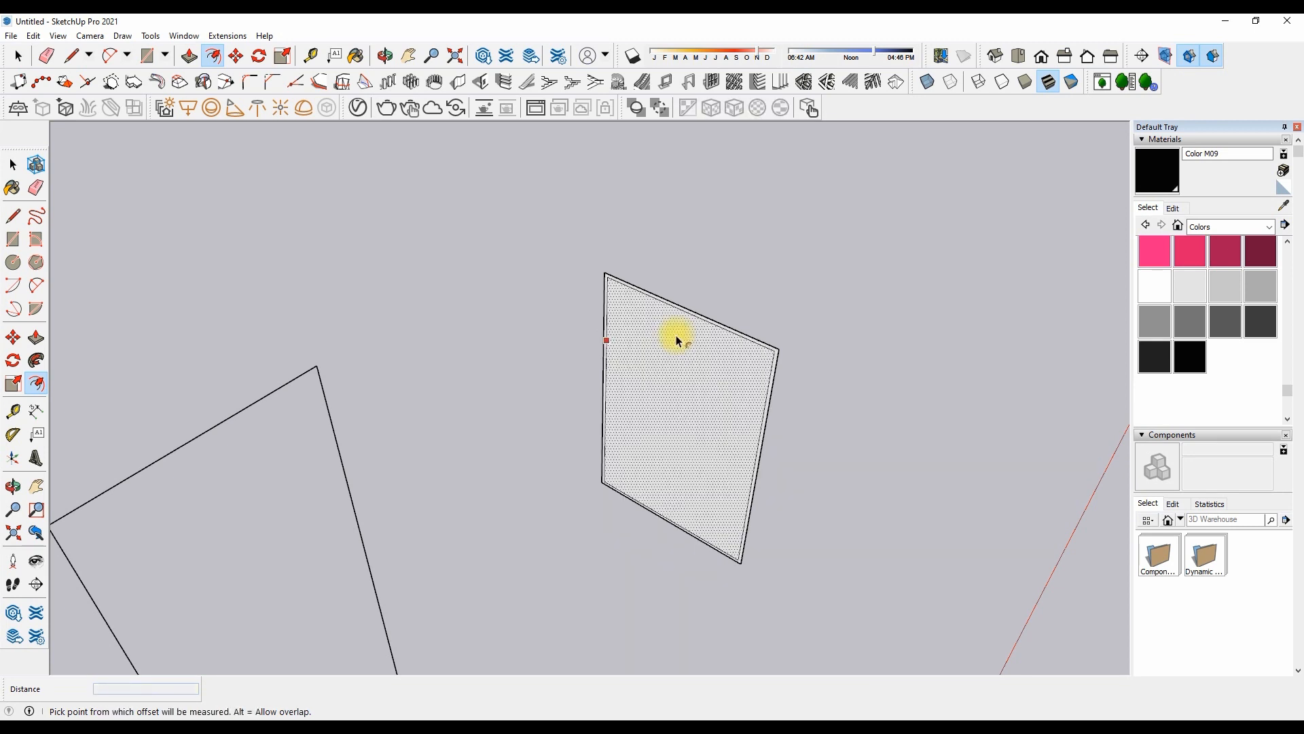
Draw a vertical line through the middle of the window panel between the upper and lower borders
key("l")
left_click(670, 520)
left_click(678, 304)
key("e")
scroll(687, 300, "up", 5)
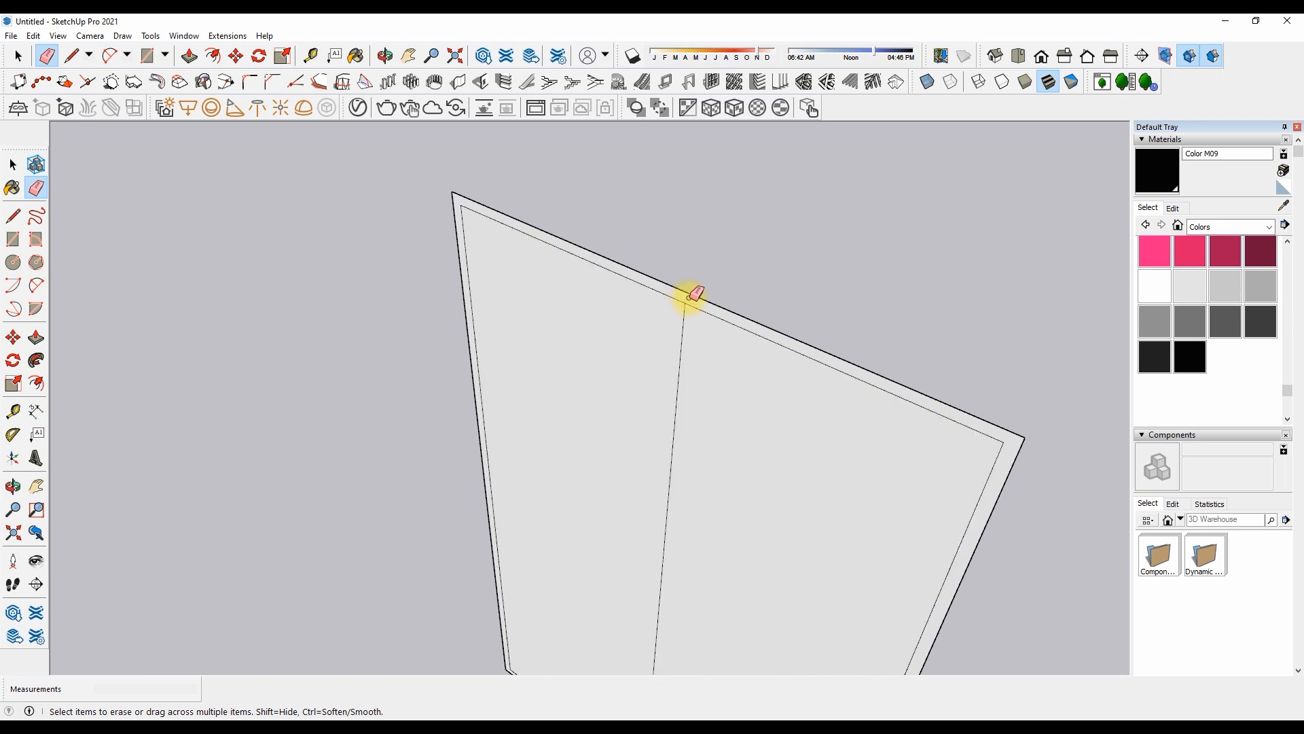
scroll(658, 455, "down", 5)
Form a narrow central mullion with a second parallel vertical line and erase the border edges crossing its ends
key("m")
left_click(662, 425)
scroll(664, 562, "down", 3)
scroll(617, 524, "up", 6)
key("l")
left_click(645, 503)
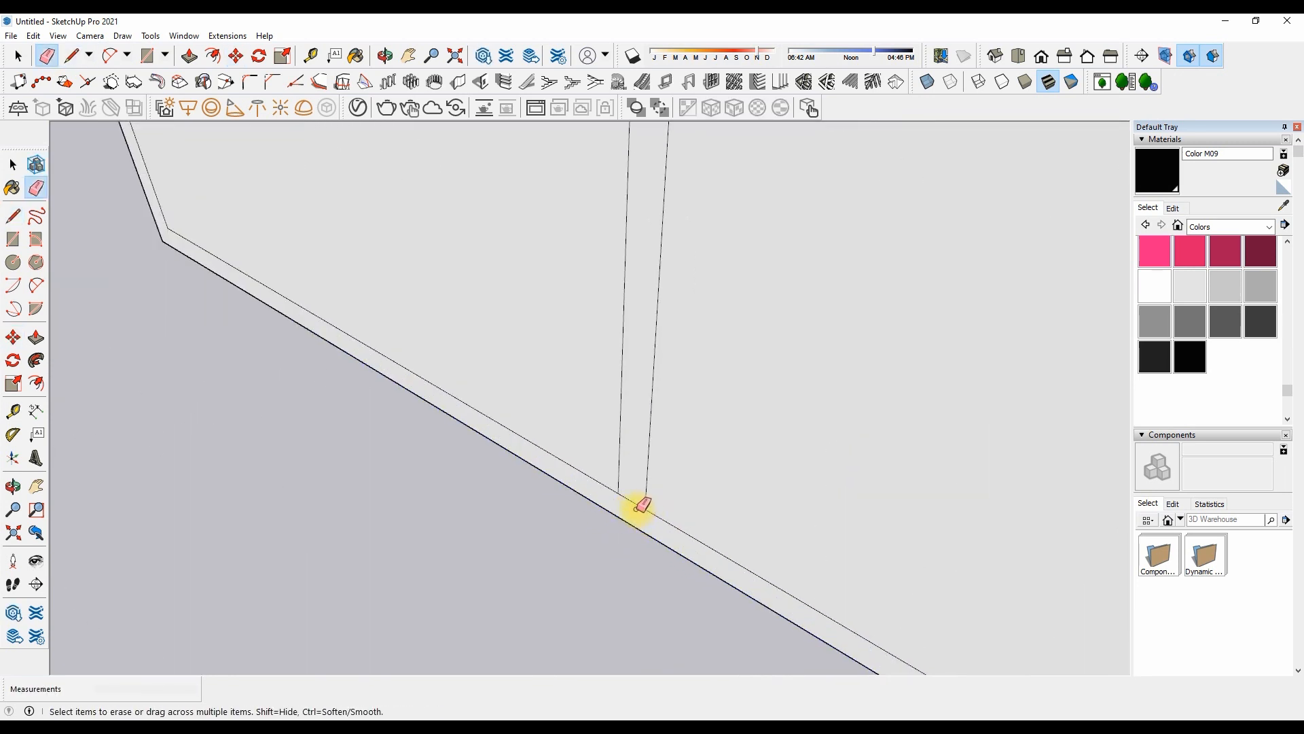
scroll(643, 506, "down", 5)
scroll(646, 145, "up", 6)
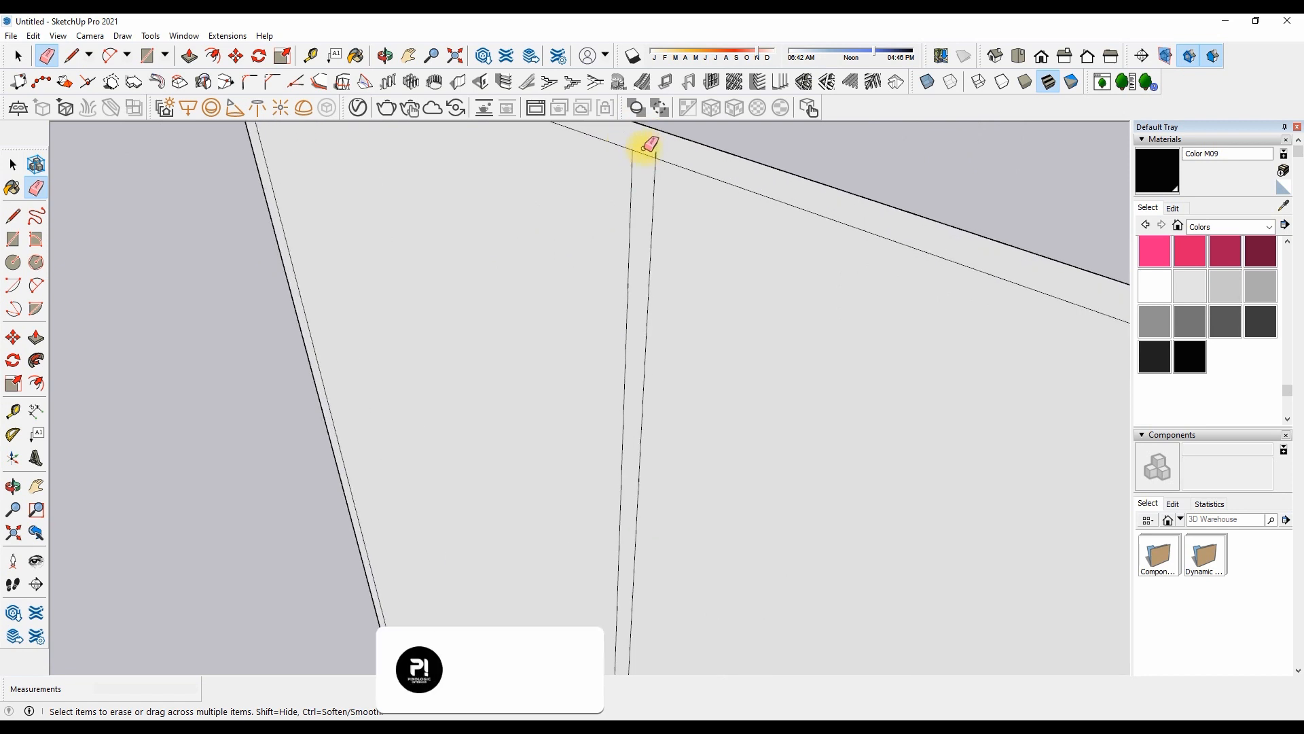
Open the V-Ray Asset Editor and show the 022 Metal category of its material library
left_click(1234, 321)
left_click(357, 108)
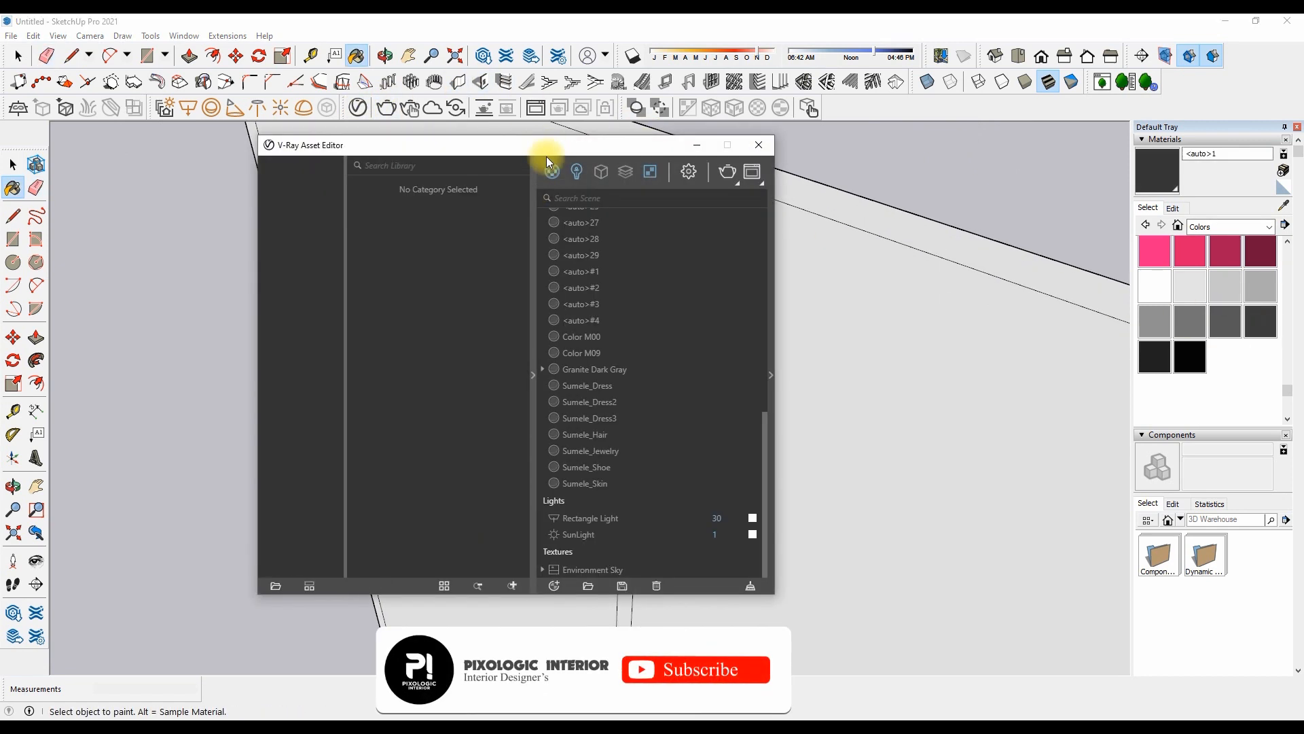
left_click_drag(544, 154, 439, 146)
left_click(191, 514)
scroll(749, 248, "down", 4)
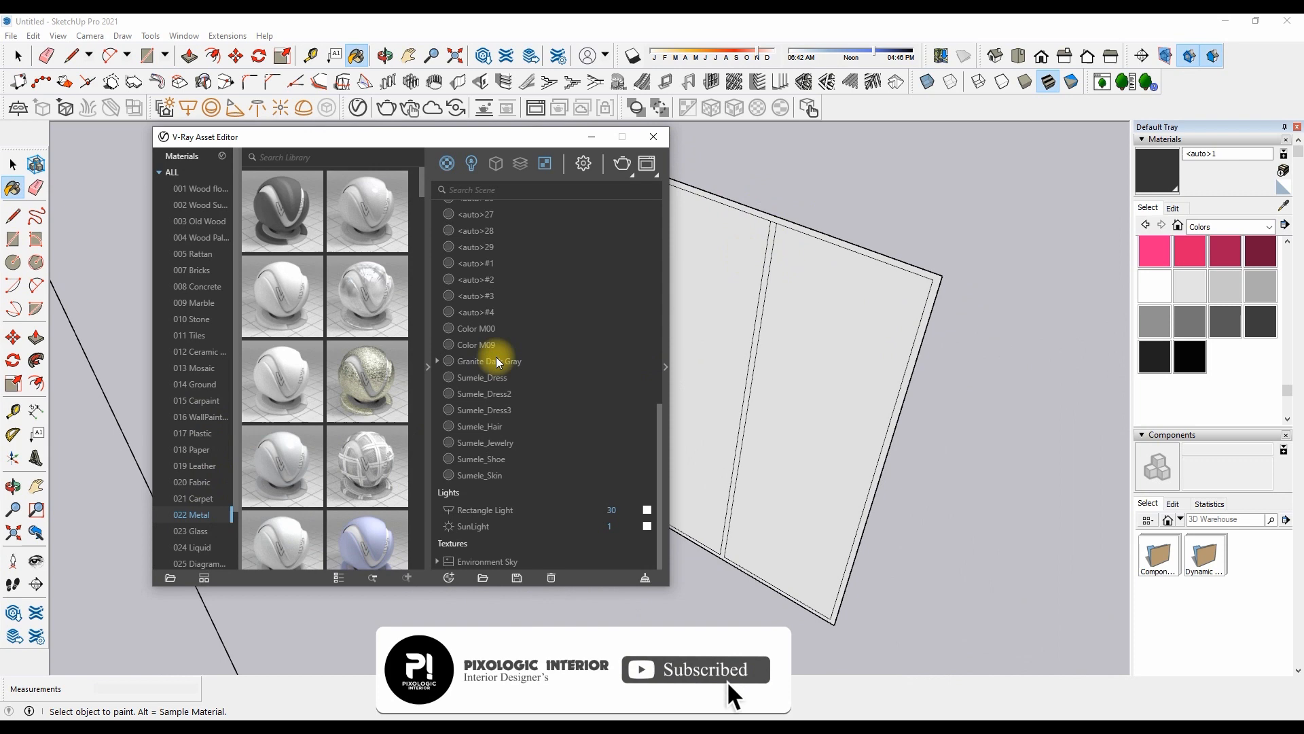
Try the dark <auto>1 material on the window border and mullion, and undo it
scroll(760, 196, "up", 4)
left_click(788, 246)
key("e")
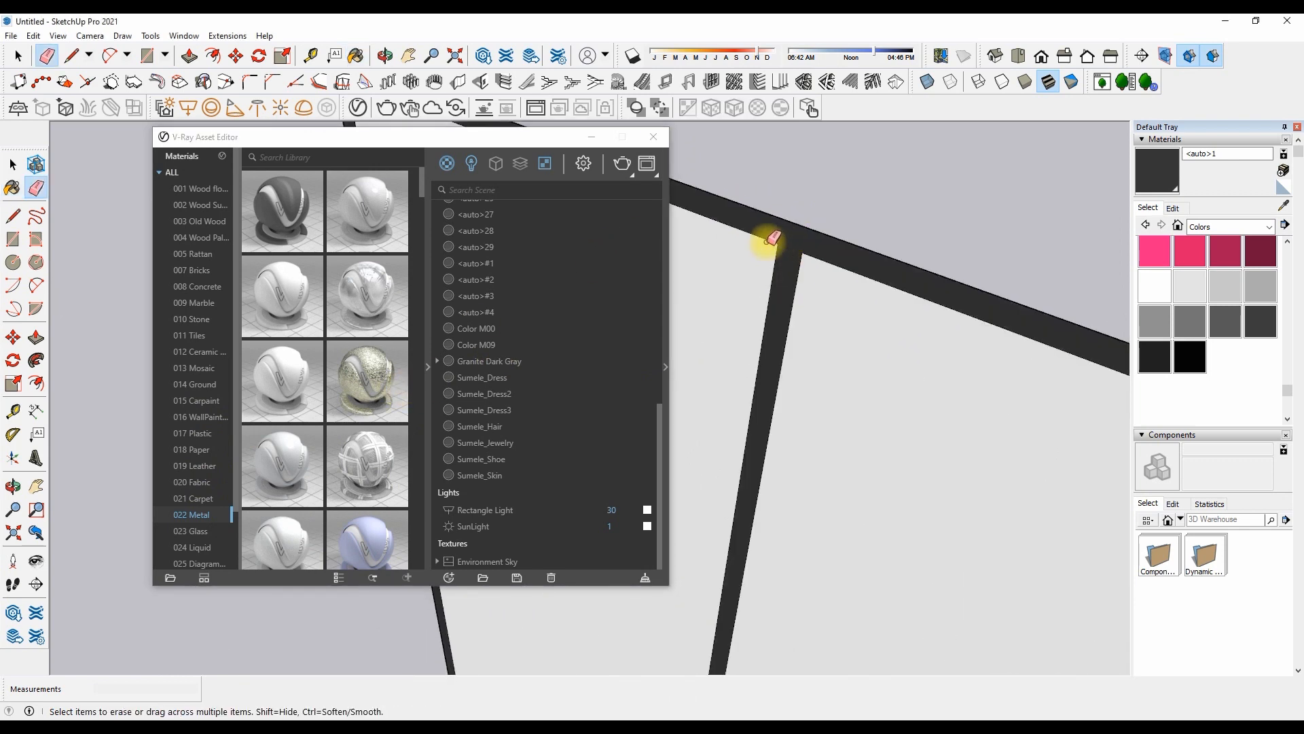
key("ctrl+z")
Add the chrome Scrach metal material to the scene and paint the window border and mullion with it
scroll(316, 377, "down", 15)
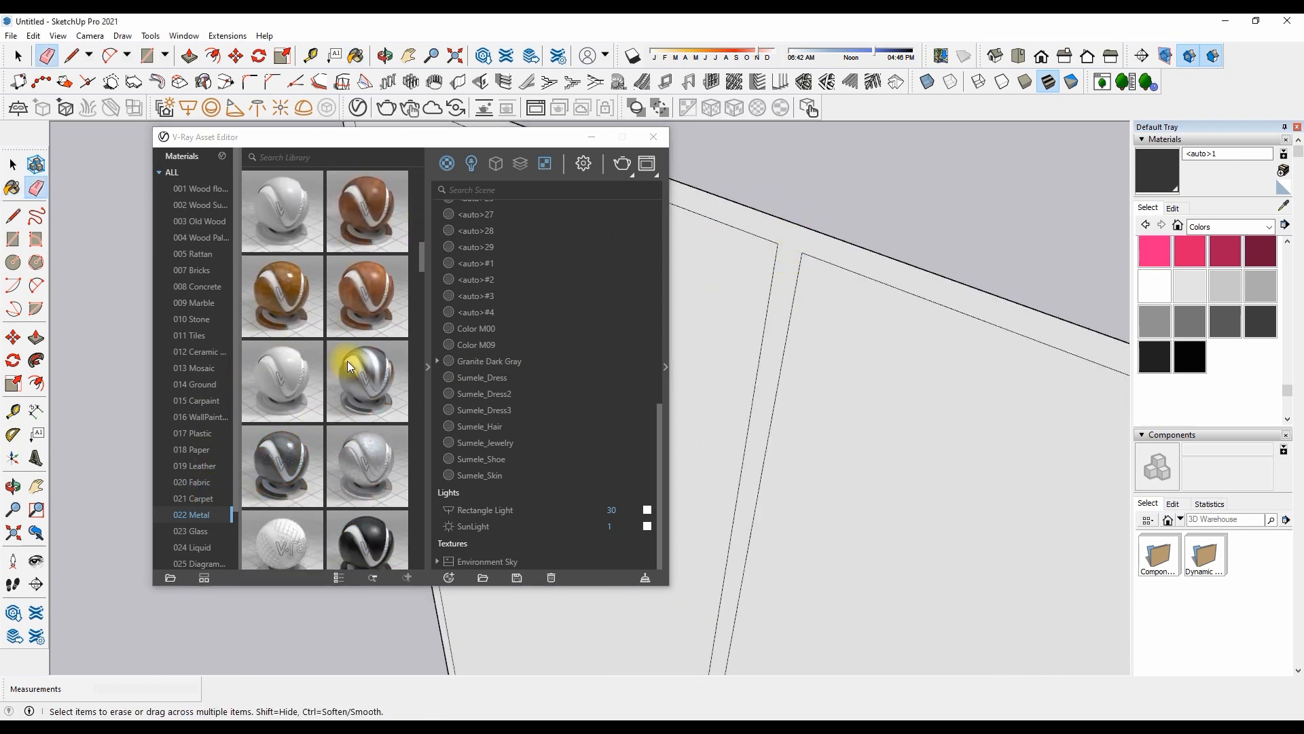
left_click_drag(366, 365, 564, 328)
left_click(1143, 175)
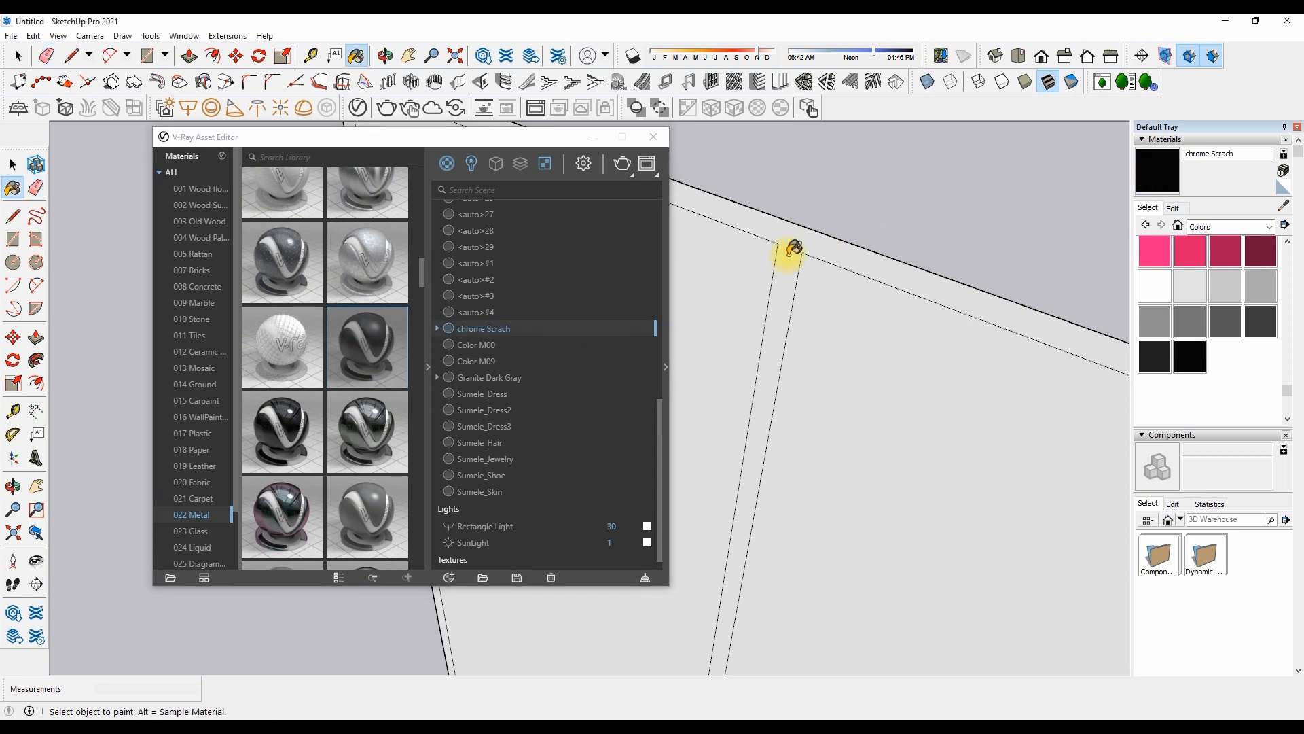
left_click(795, 247)
Push/Pull the black window border and mullion outward from the two panes to give the frame thickness
scroll(707, 384, "down", 5)
scroll(712, 360, "up", 4)
key("p")
scroll(821, 303, "down", 6)
scroll(812, 305, "up", 2)
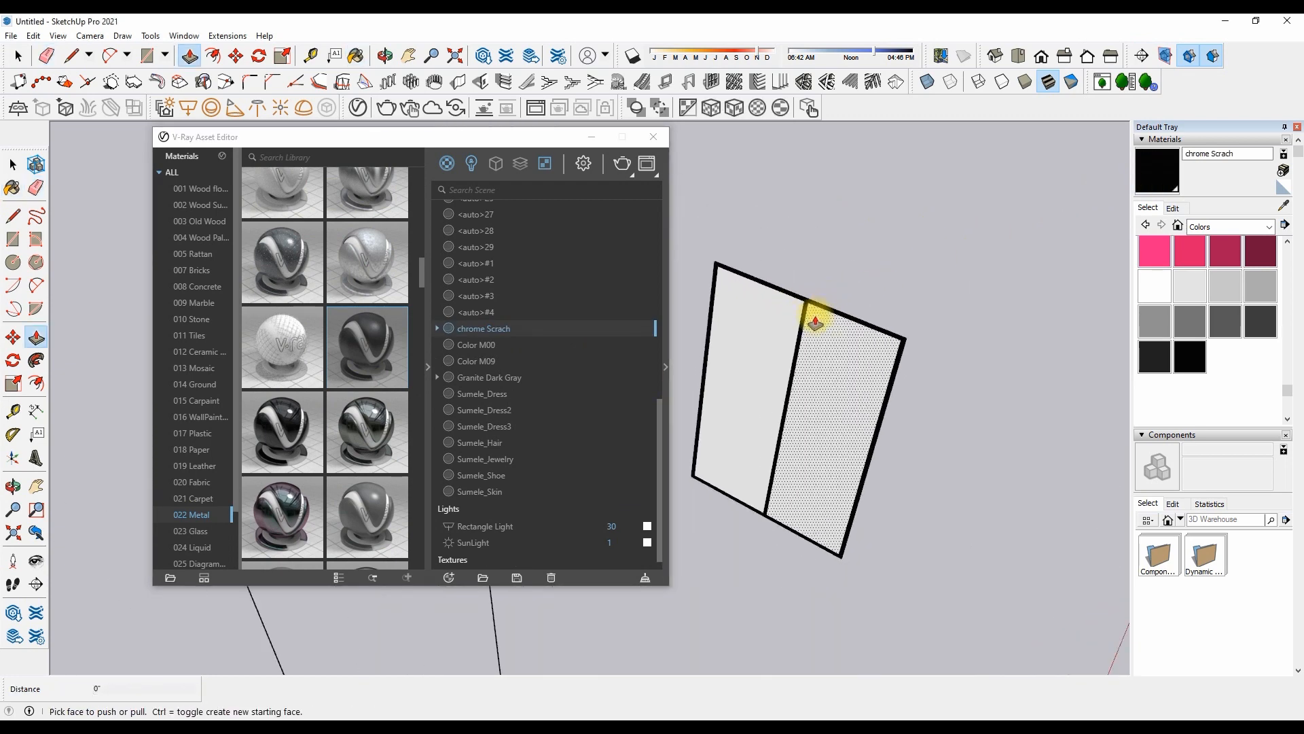
left_click_drag(802, 304, 796, 312)
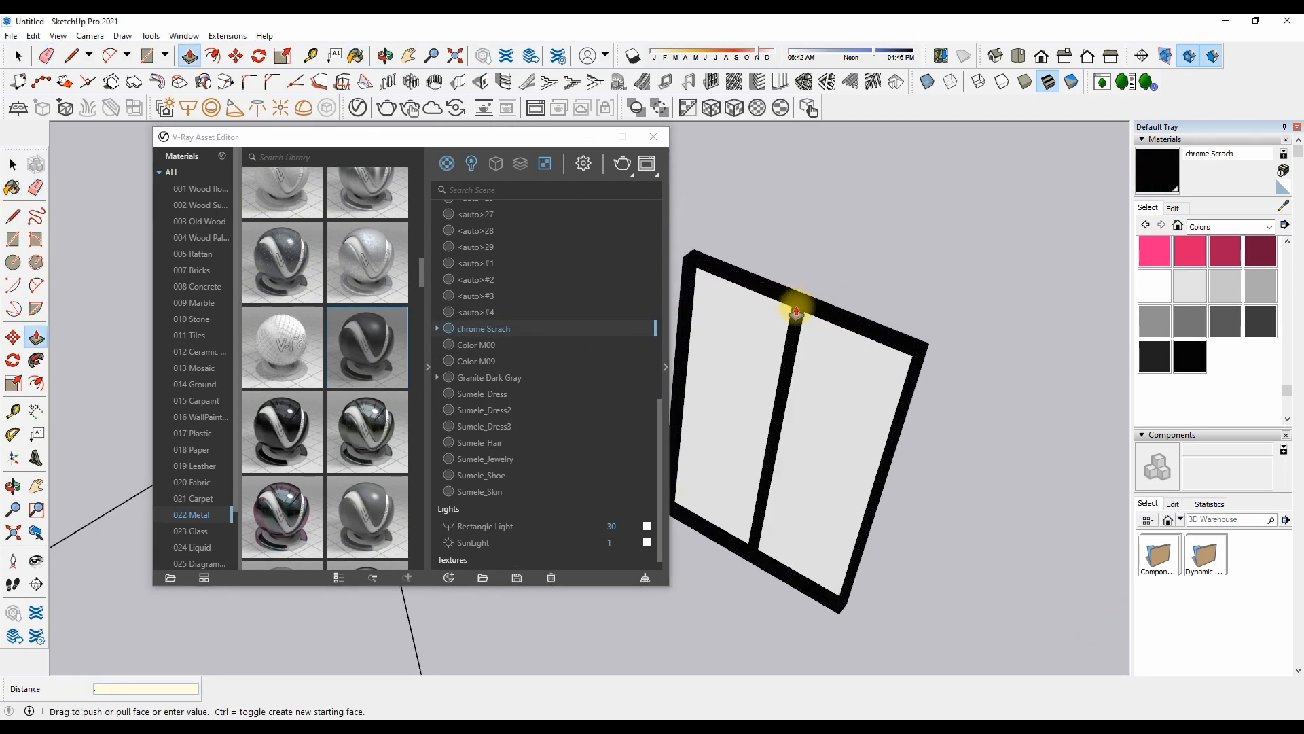
key("space")
Select both window panes and paint them with the Glass material from the 023 Glass library category
scroll(845, 389, "up", 3)
scroll(842, 387, "down", 3)
scroll(827, 472, "up", 2)
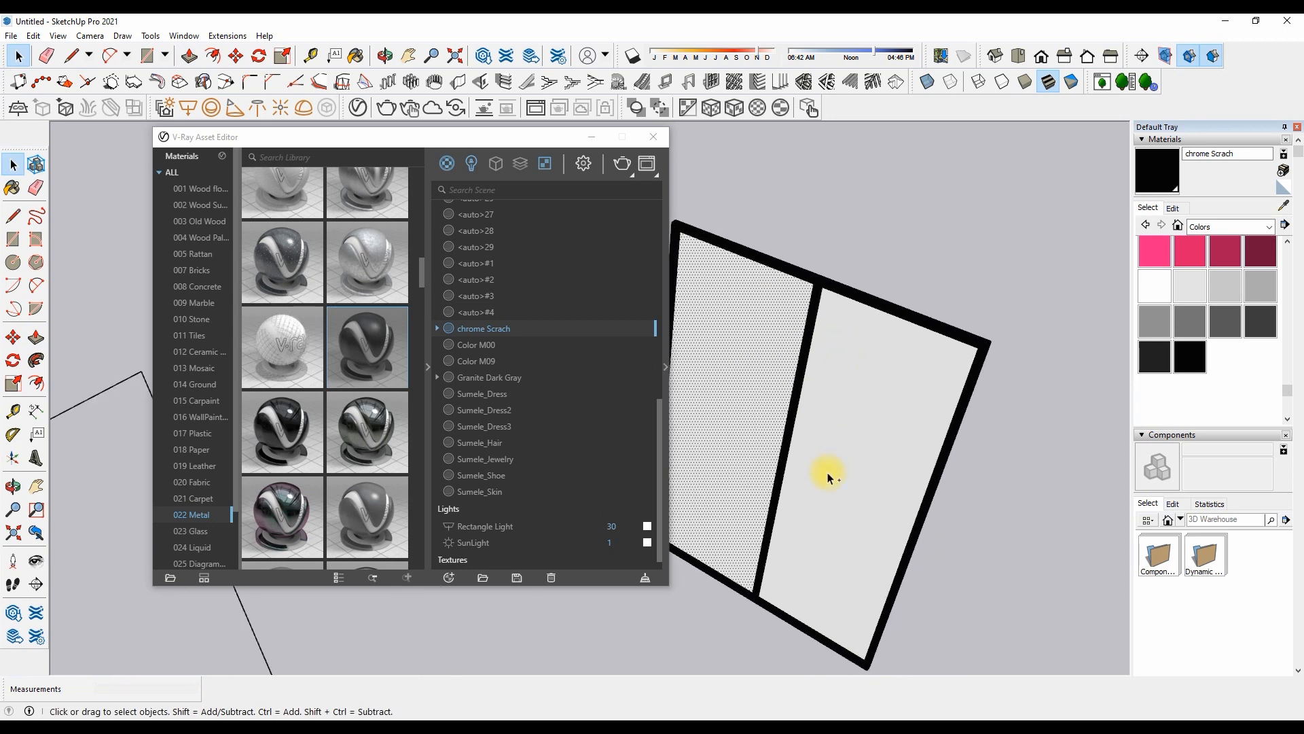
scroll(814, 490, "down", 2)
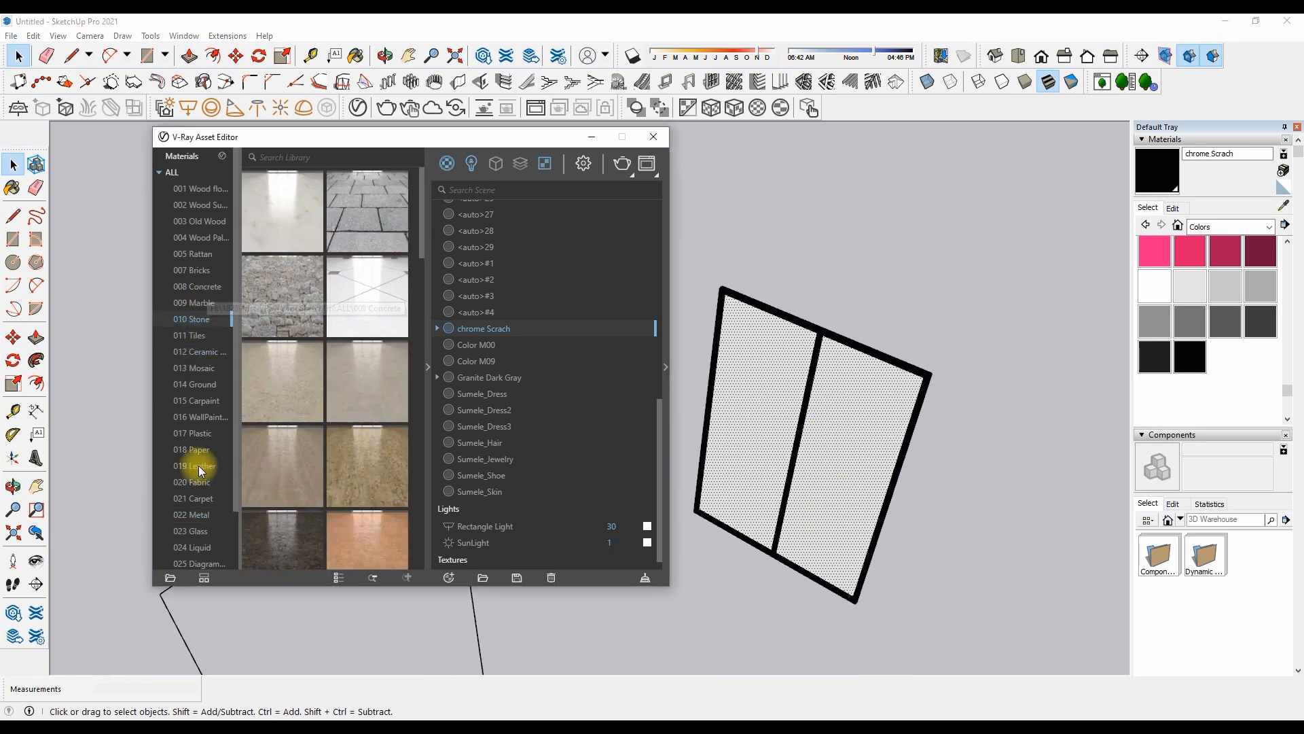
left_click(197, 530)
scroll(308, 284, "down", 3)
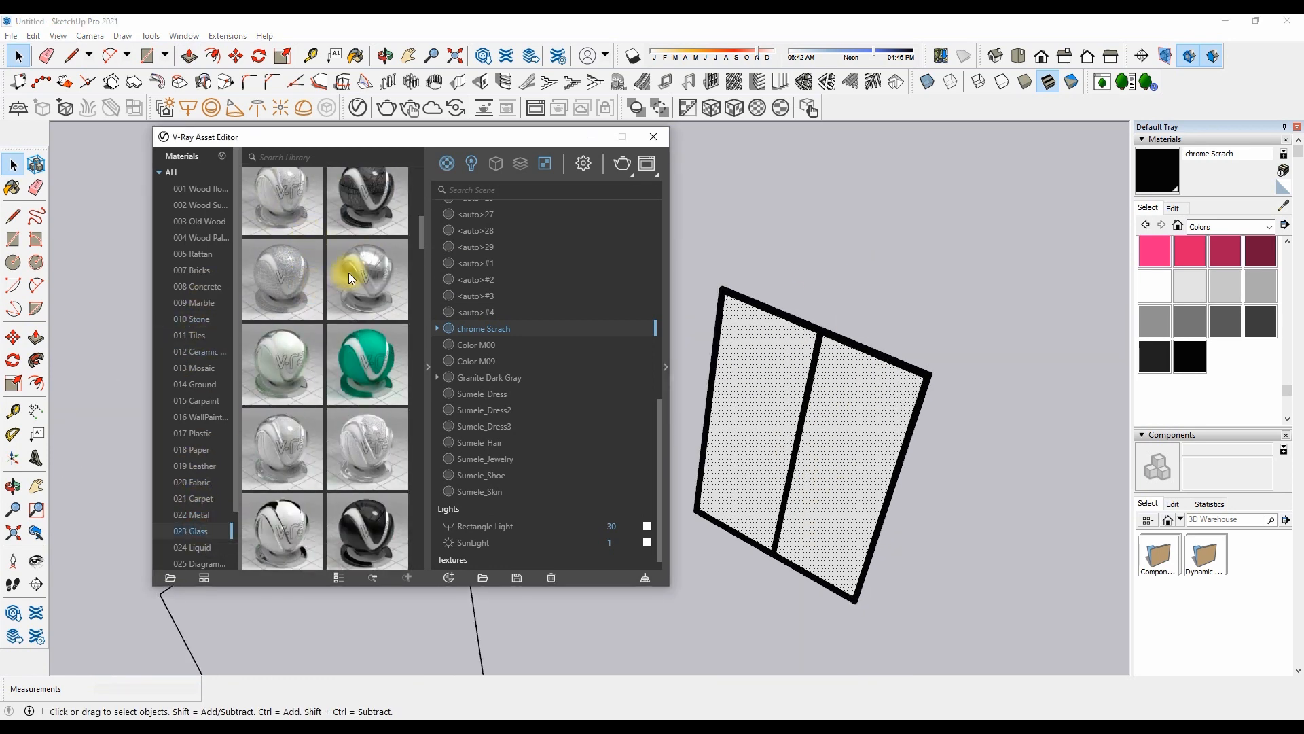
scroll(349, 276, "down", 3)
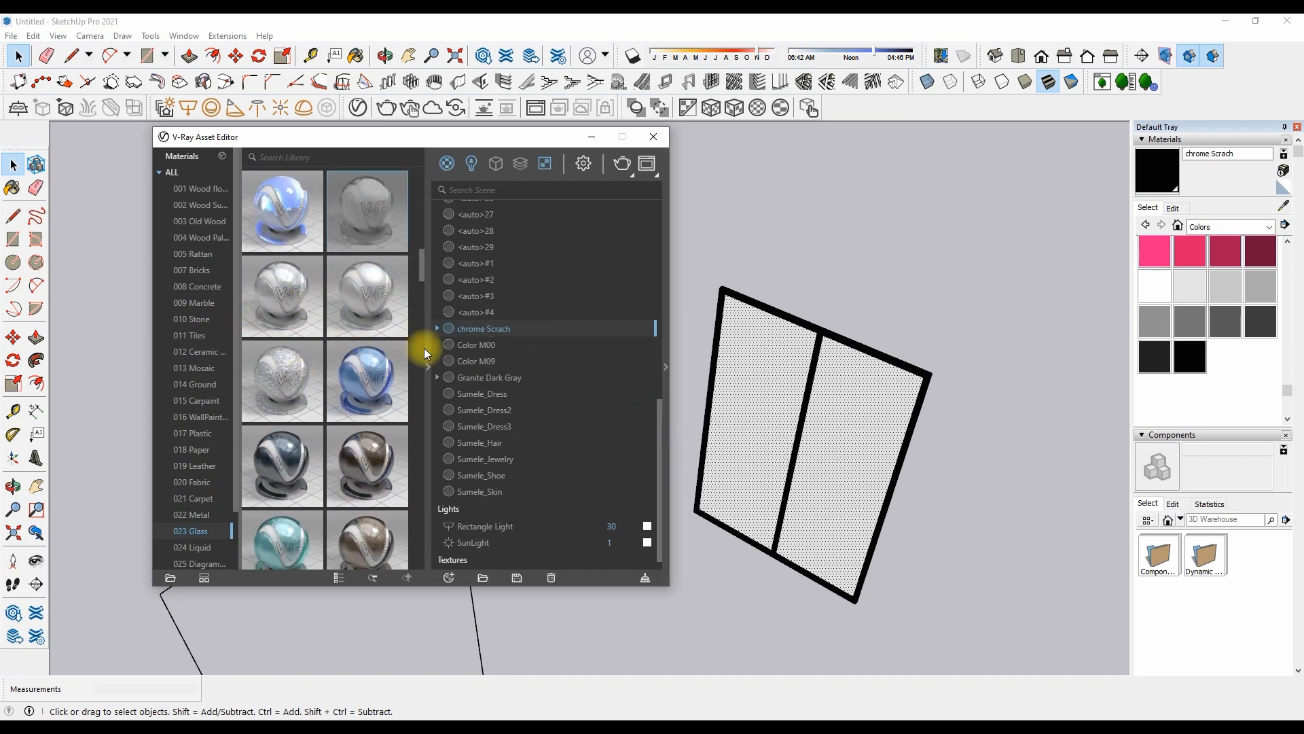
scroll(344, 333, "down", 3)
left_click(1156, 170)
left_click(765, 396)
key("space")
Close the material library and delete the stray rectangular outline standing between the room and the glazed window
mouse_move(909, 404)
middle_mouse_down()
mouse_move(918, 210)
mouse_move(560, 264)
mouse_move(741, 554)
middle_mouse_up()
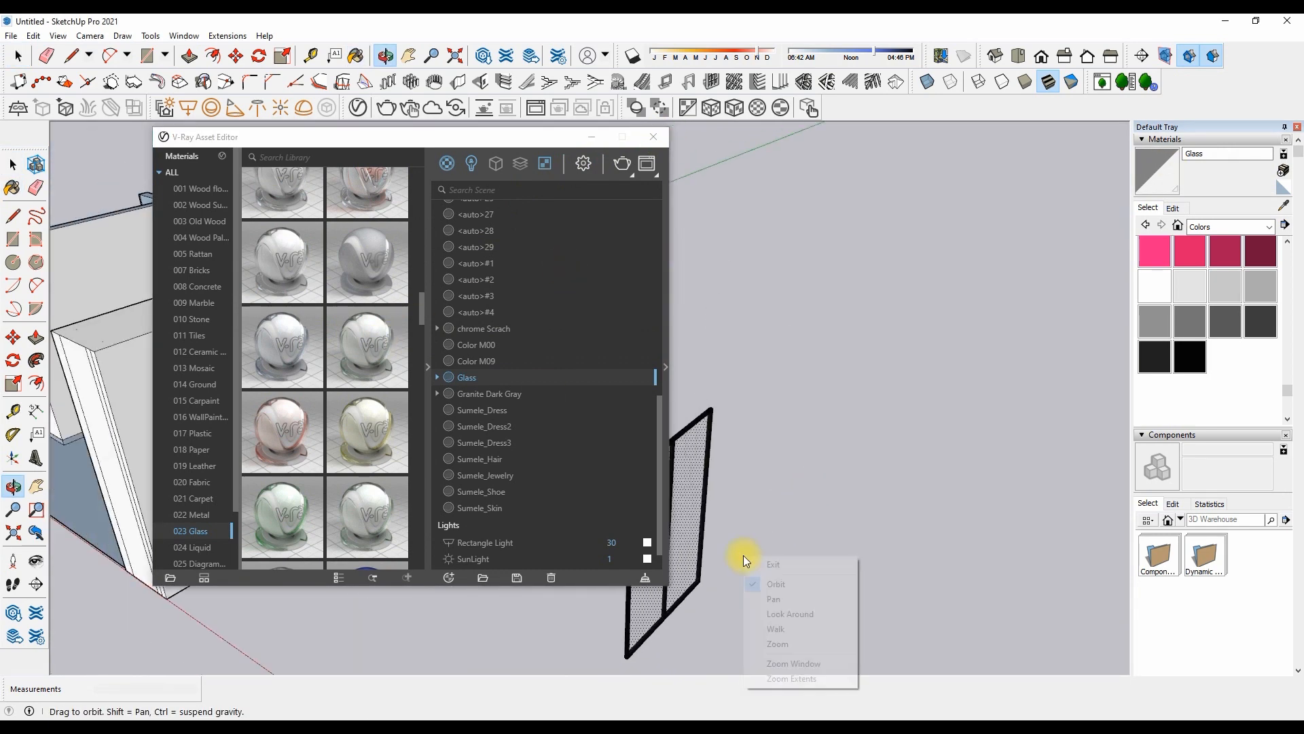
middle_click_drag(767, 498, 850, 350)
scroll(279, 354, "down", 5)
scroll(226, 392, "down", 1)
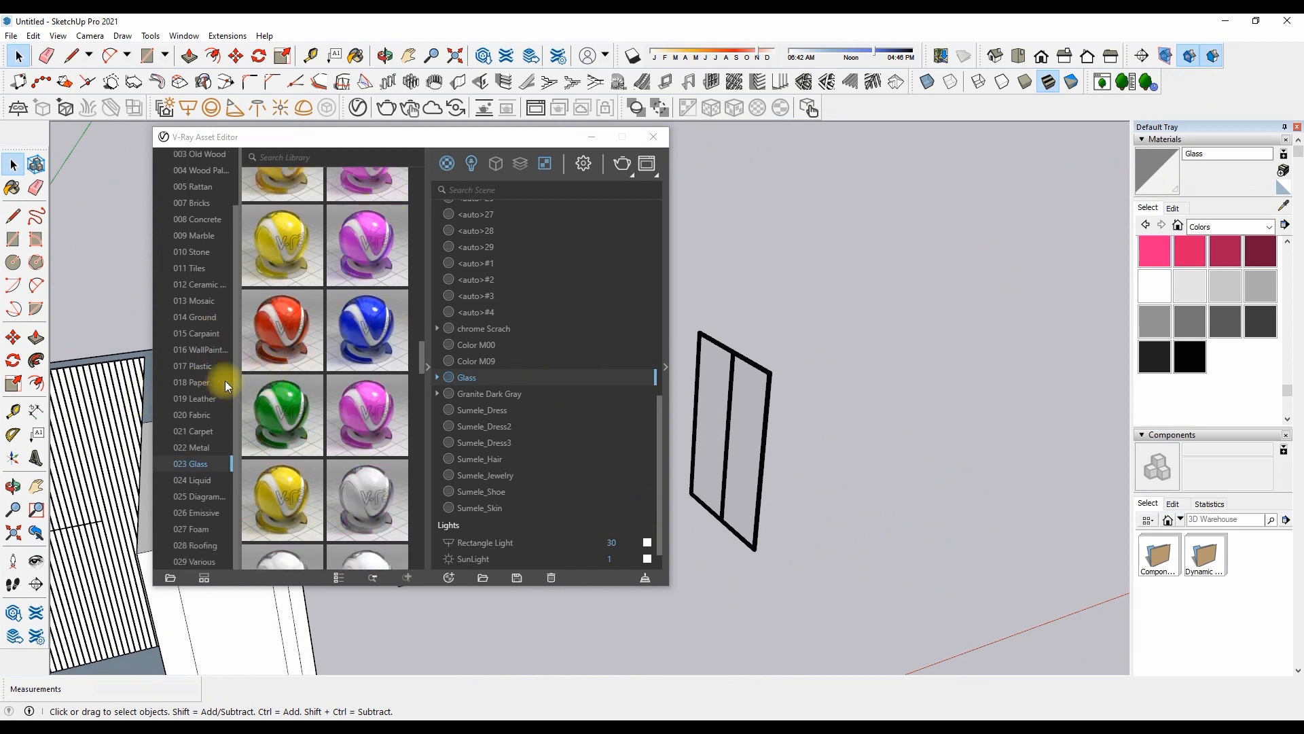
left_click(223, 382)
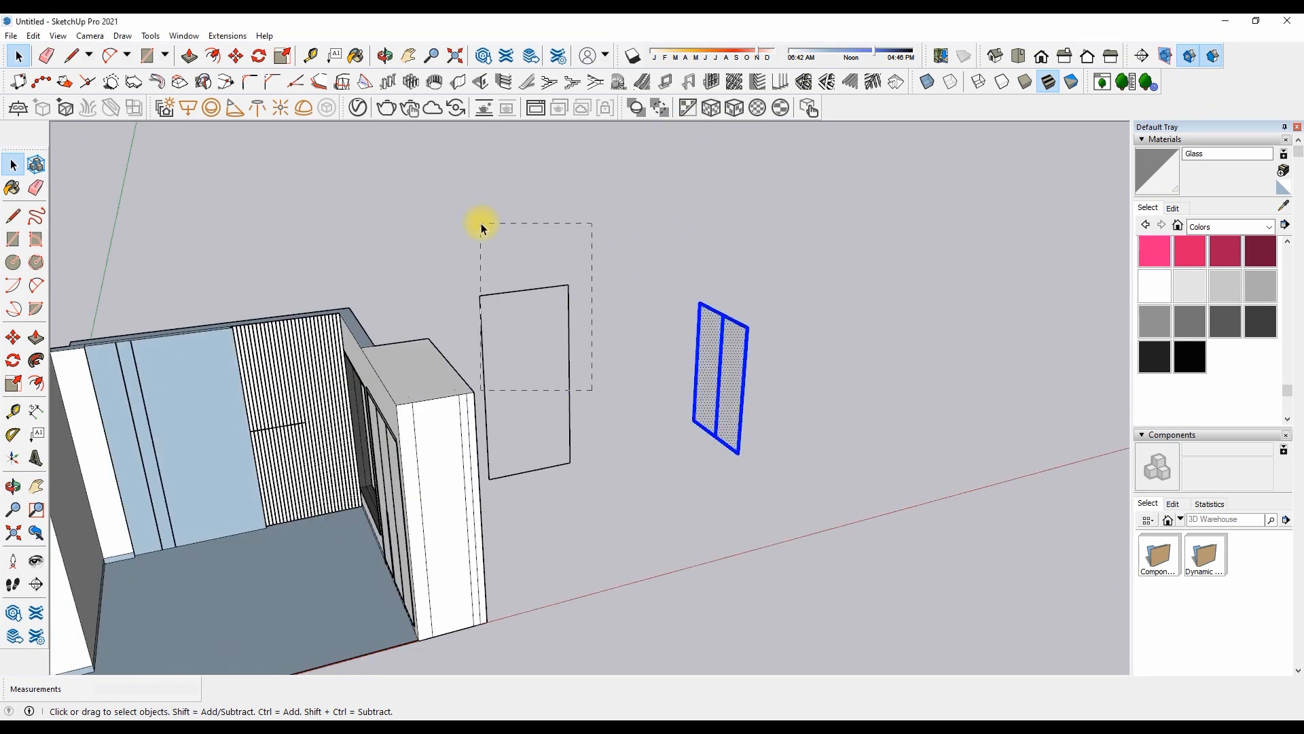
left_click_drag(481, 223, 481, 223)
key("Delete")
Make the complete framed glass window into a component
left_click_drag(595, 462, 541, 362)
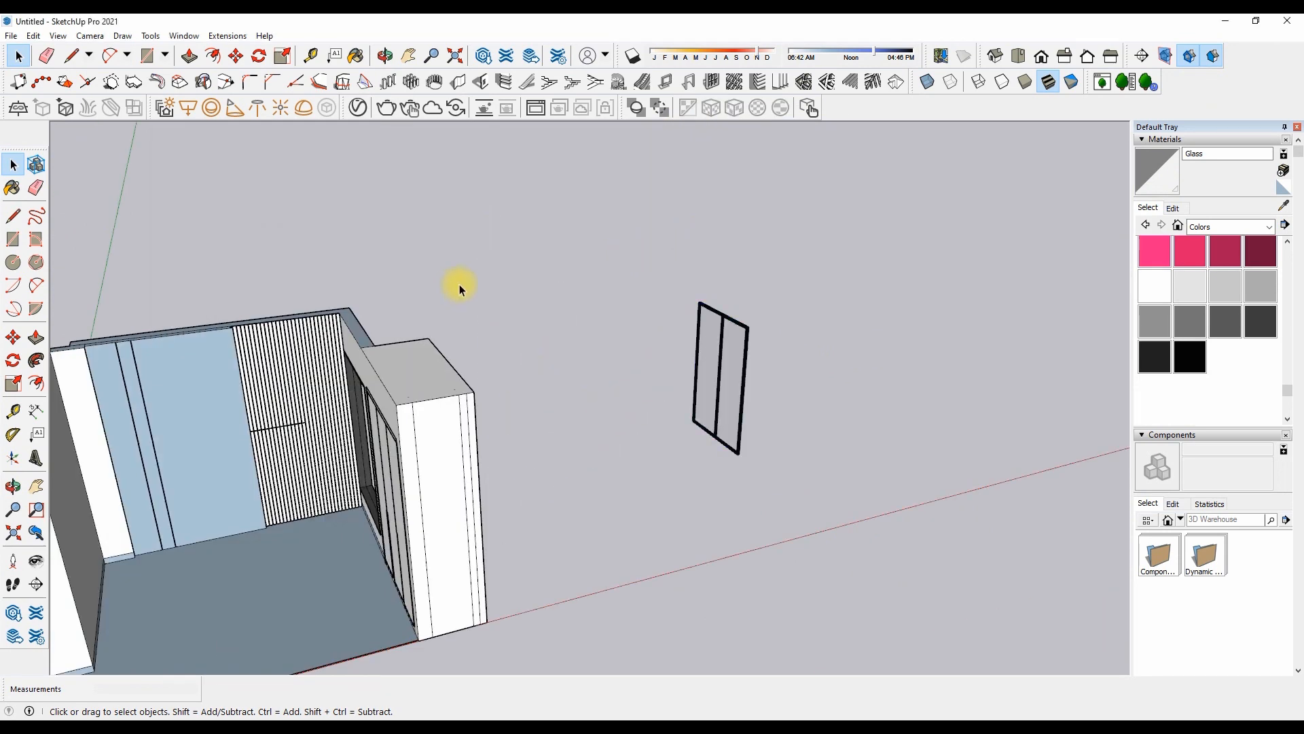
key("g")
key("Return")
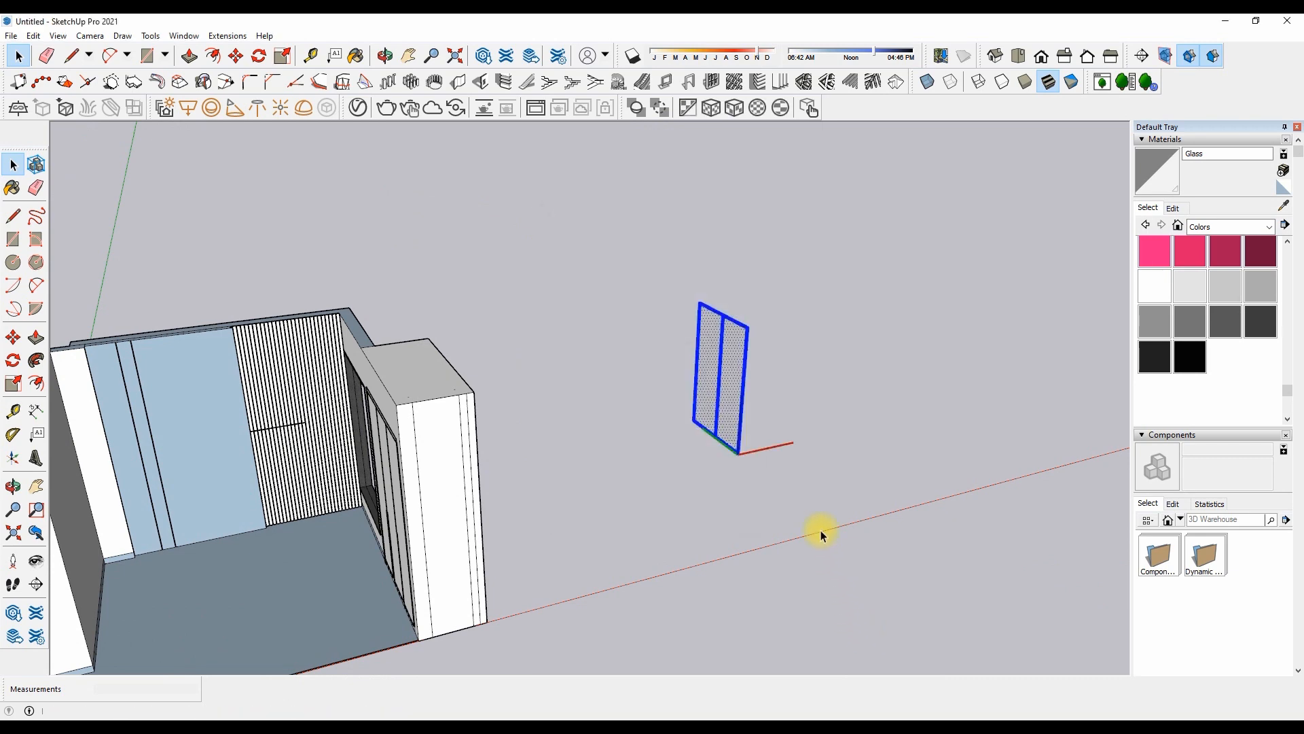
Move the window component by its lower corner into the granite-framed opening and set it back 1/2'
key("m")
left_click(739, 454)
scroll(183, 486, "up", 4)
key("Up")
scroll(647, 572, "up", 5)
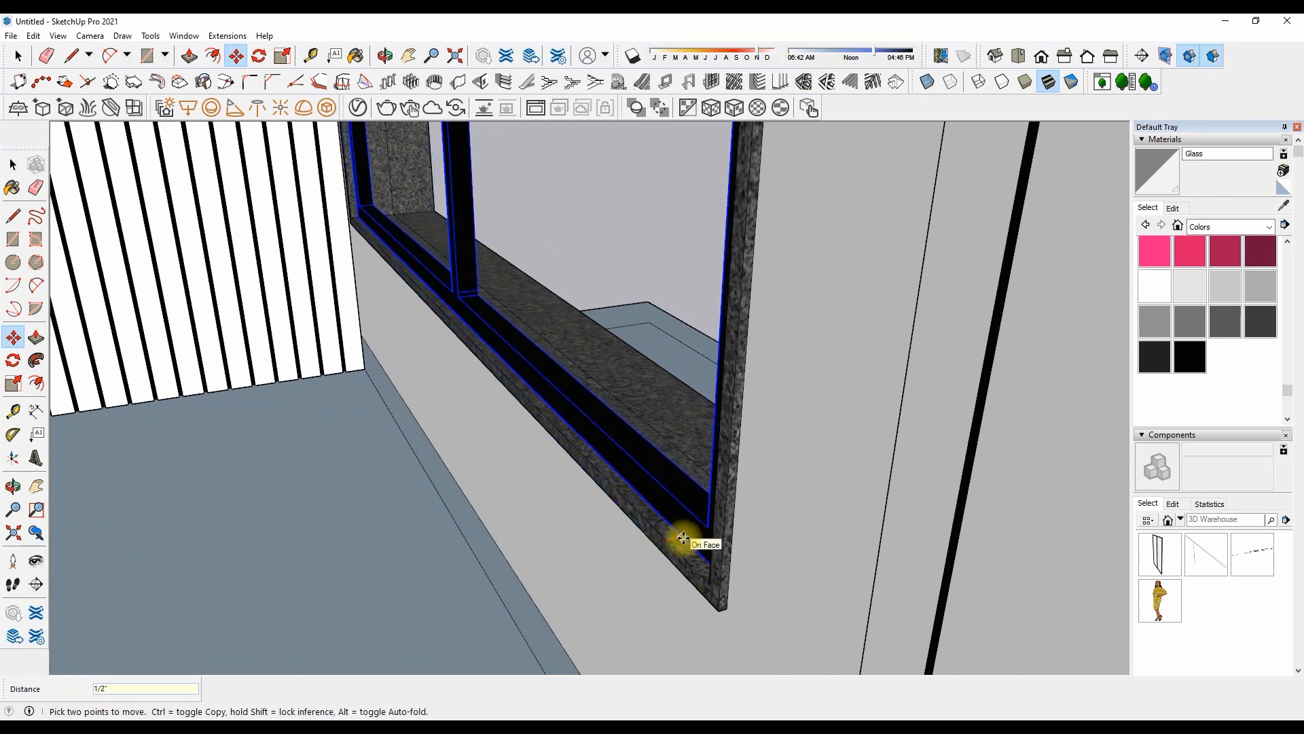
key("Return")
left_click(543, 340)
scroll(542, 520, "down", 5)
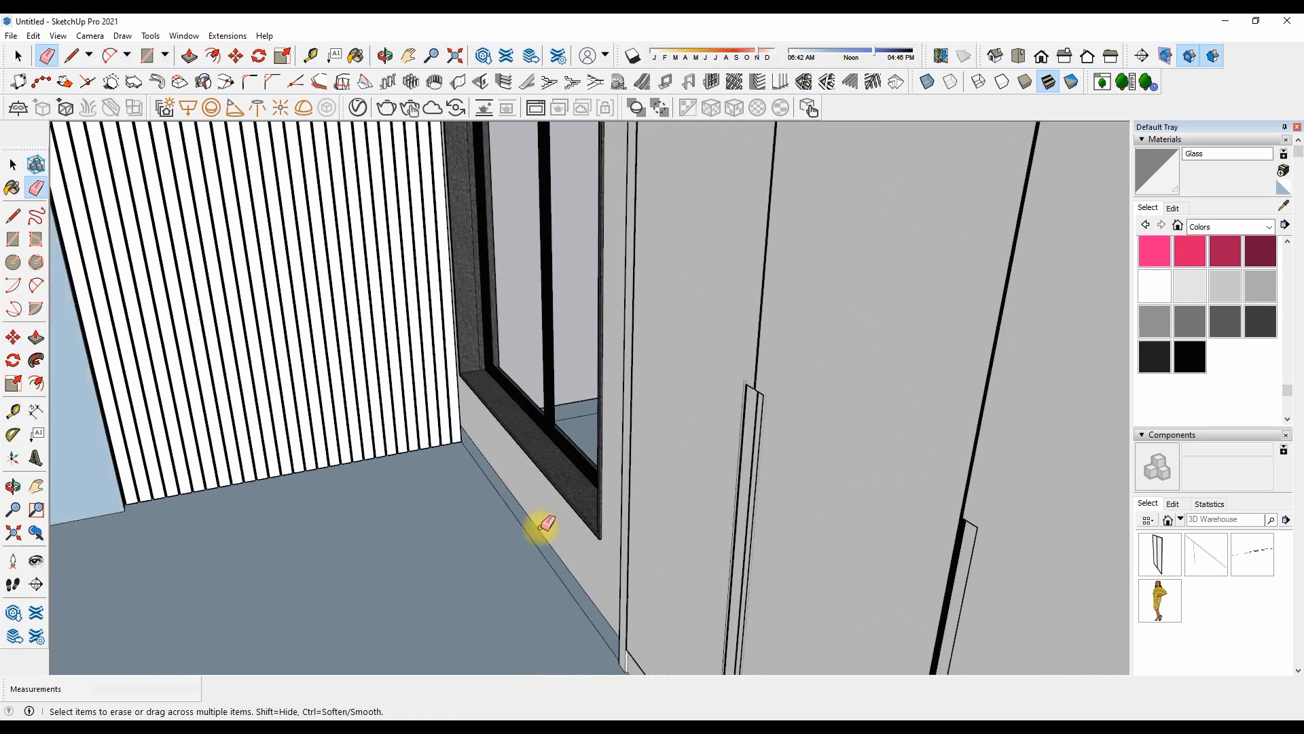
Fine-tune the position of the glazed window component within the granite frame
scroll(489, 239, "up", 3)
scroll(477, 291, "down", 5)
middle_click_drag(478, 292, 511, 371)
scroll(478, 291, "up", 8)
key("m")
scroll(483, 367, "up", 4)
left_click(480, 367)
left_click(472, 320)
key("space")
Draw a line across the room's open front between the wall top and wardrobe corner to close a ceiling face
scroll(451, 414, "down", 7)
middle_click_drag(452, 299, 582, 340)
scroll(475, 306, "down", 7)
scroll(464, 366, "up", 4)
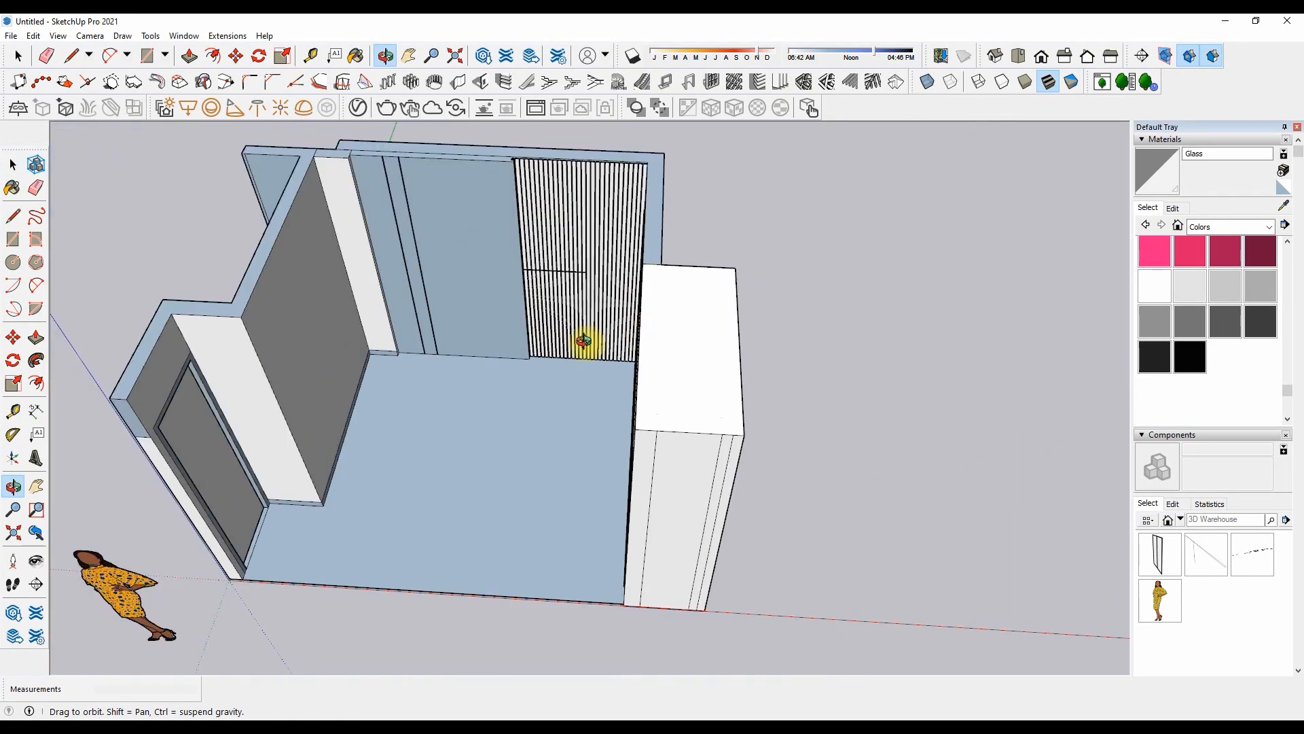
scroll(582, 341, "down", 5)
scroll(452, 460, "up", 2)
key("l")
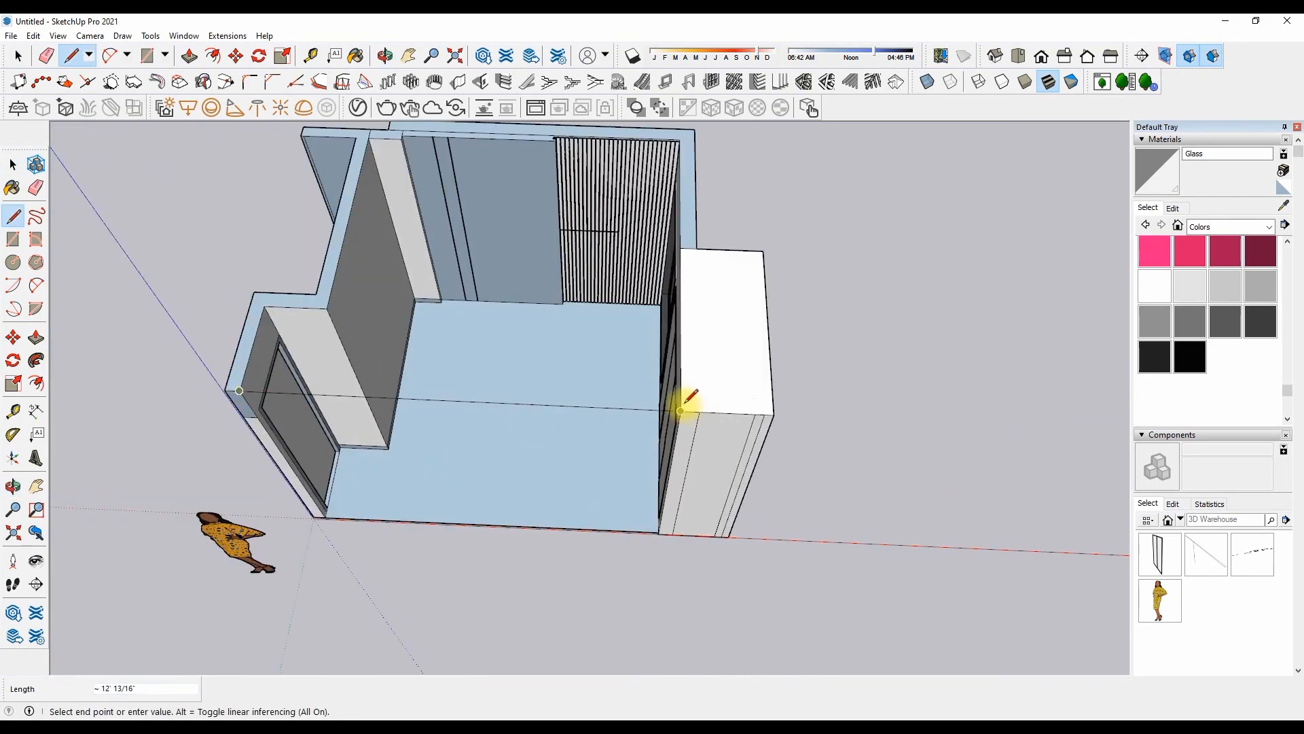
left_click(709, 410)
key("e")
scroll(700, 411, "up", 2)
left_click(588, 380)
Place the ceiling face outside the room as a separate panel beside the wardrobe
key("m")
scroll(414, 464, "down", 3)
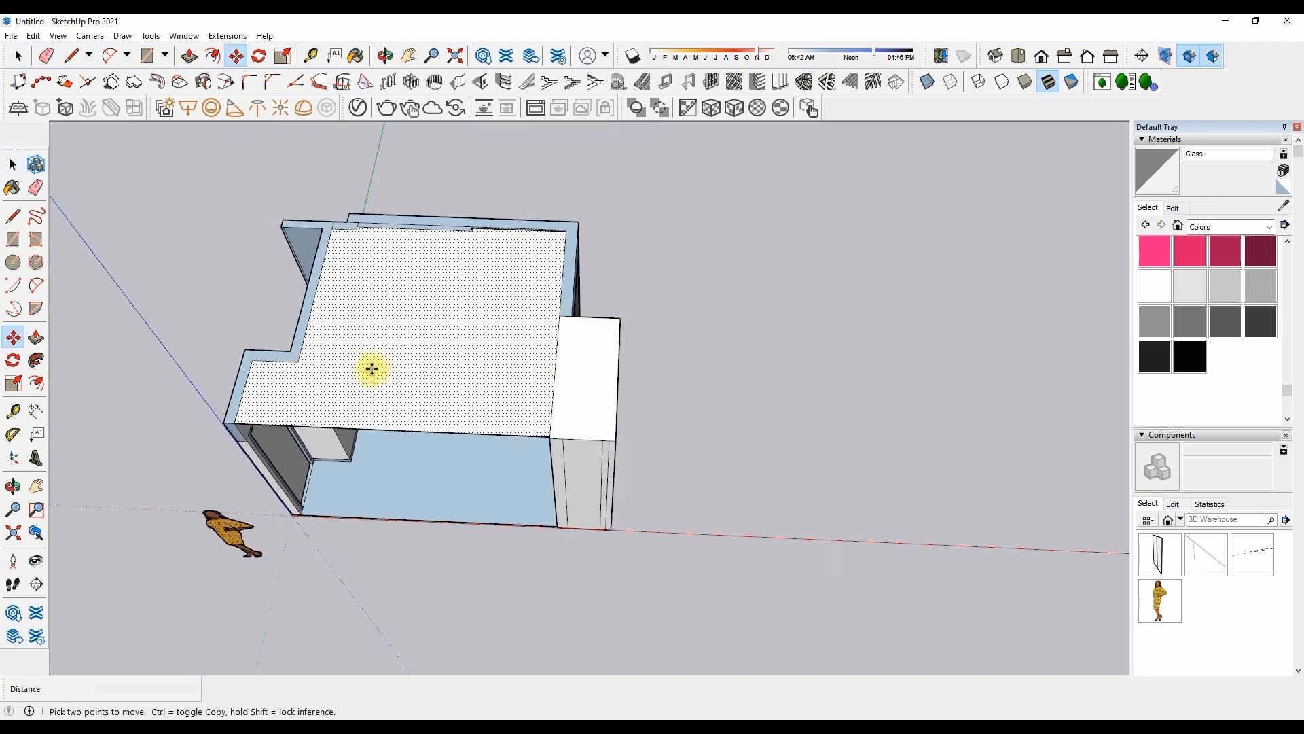
key("ctrl")
left_click(371, 369)
type("2")
left_click(423, 430)
Examine the open-topped room's wall tops, louvred wall and entrance side from several angles
scroll(422, 435, "down", 1)
middle_click_drag(422, 437, 416, 222)
scroll(416, 320, "up", 5)
scroll(416, 320, "down", 2)
middle_click_drag(416, 320, 430, 275)
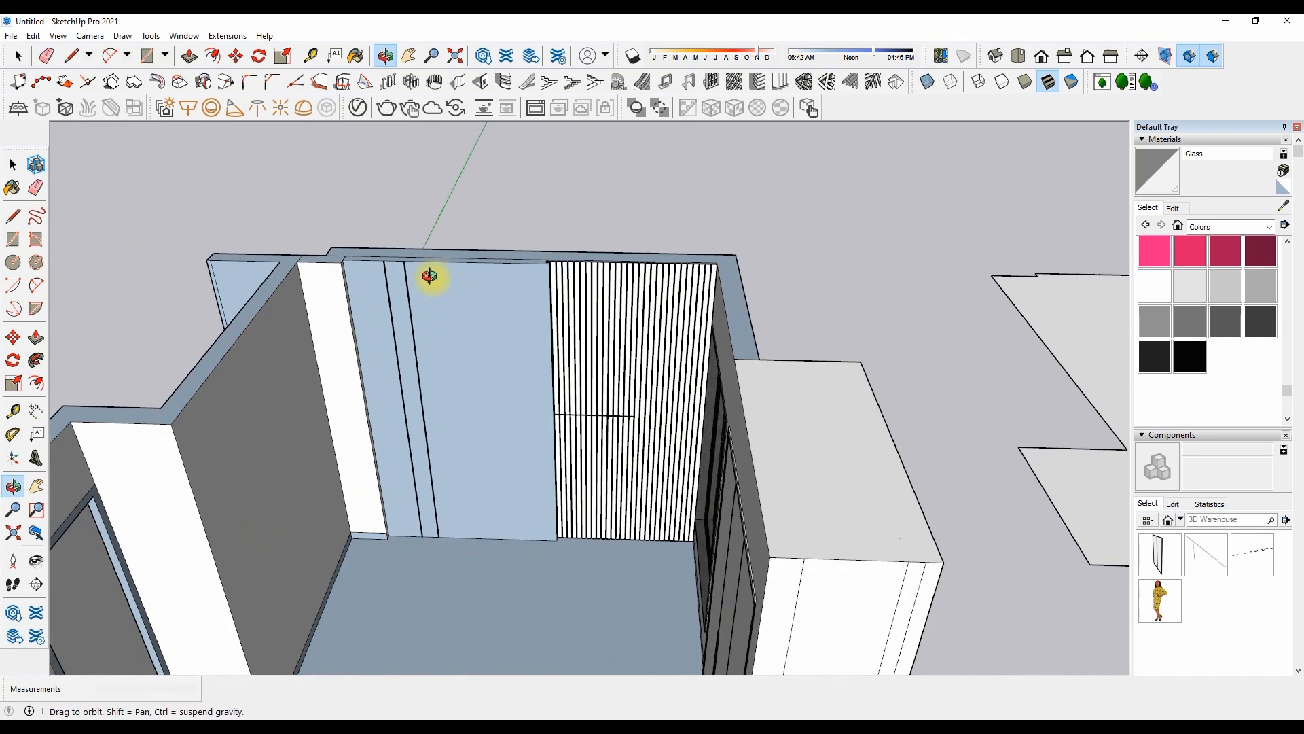
scroll(365, 376, "down", 4)
scroll(454, 538, "up", 3)
middle_click_drag(297, 462, 487, 586)
scroll(335, 518, "up", 4)
key("e")
Sample the marble-like Material4 from the separate floor-shaped panel and paint the room's floor with it
scroll(457, 466, "down", 8)
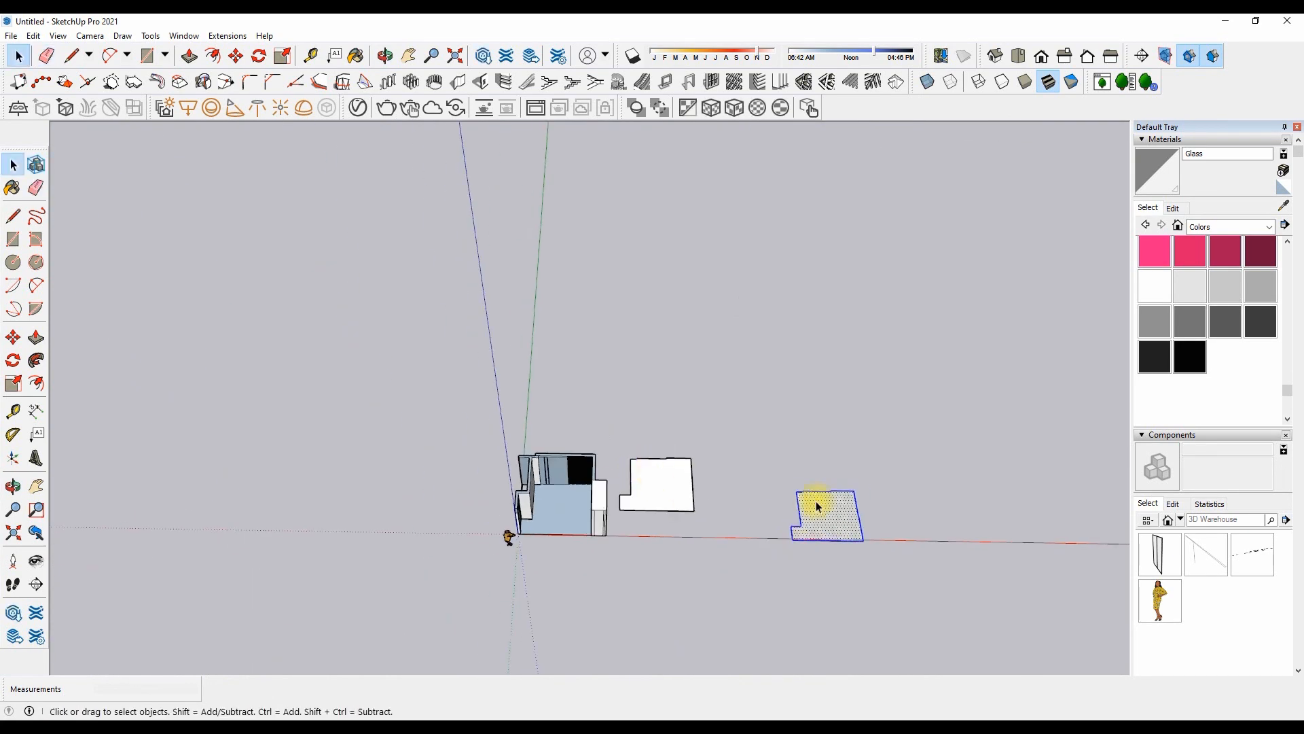
scroll(820, 496, "up", 2)
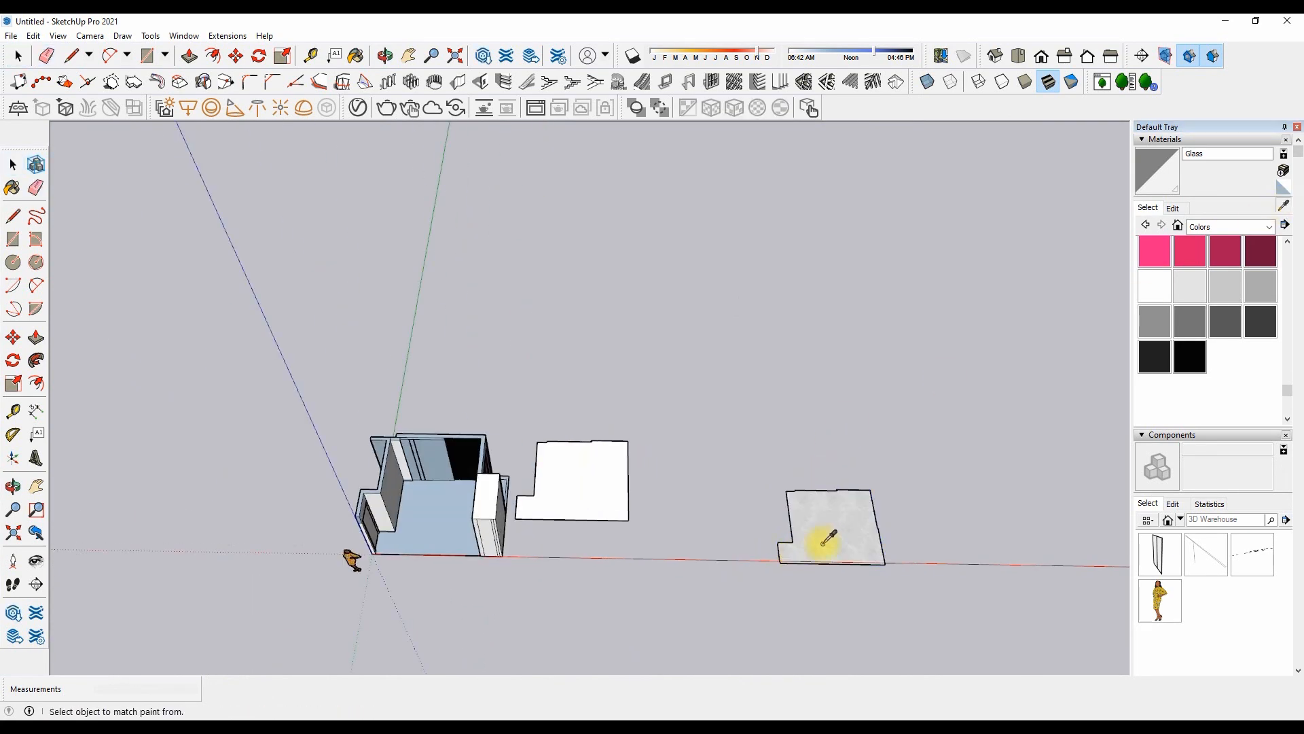
left_click(1165, 177)
scroll(387, 539, "up", 2)
left_click(387, 539)
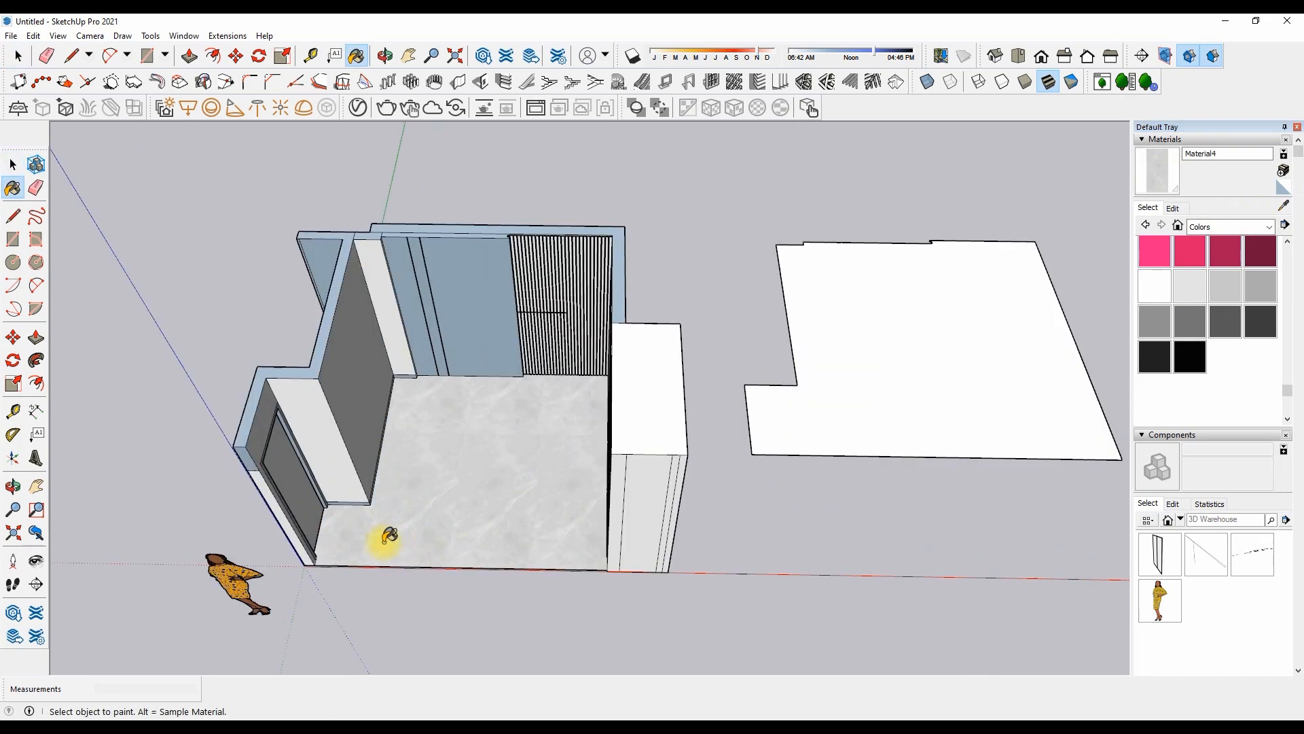
Paint the skirting strips along the room's walls and beneath the window with the marble Material4
scroll(358, 501, "up", 5)
scroll(360, 549, "down", 3)
scroll(457, 285, "up", 7)
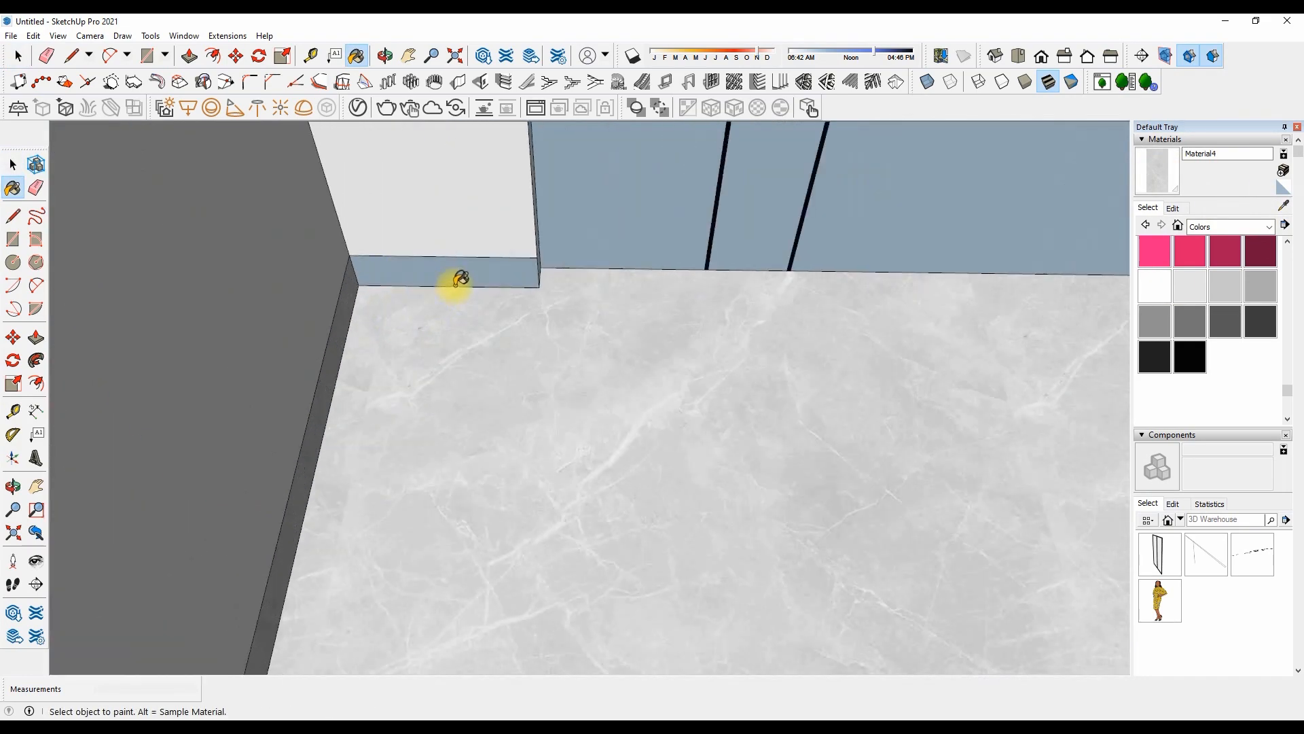
left_click(477, 276)
scroll(451, 288, "down", 8)
scroll(807, 267, "up", 6)
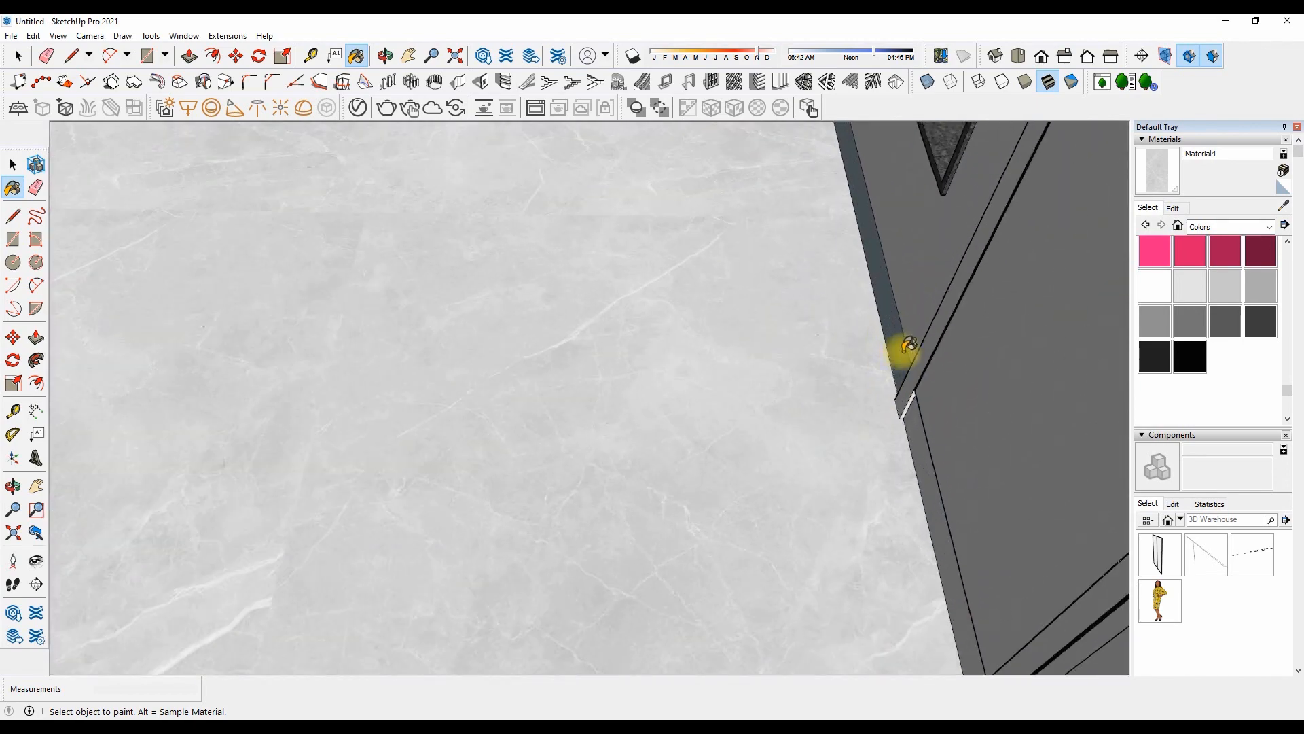
double_click(890, 333)
double_click(915, 419)
double_click(916, 420)
Adjust the depth of the marble skirting faces along the walls with Push/Pull
scroll(913, 402, "up", 2)
left_click(913, 408)
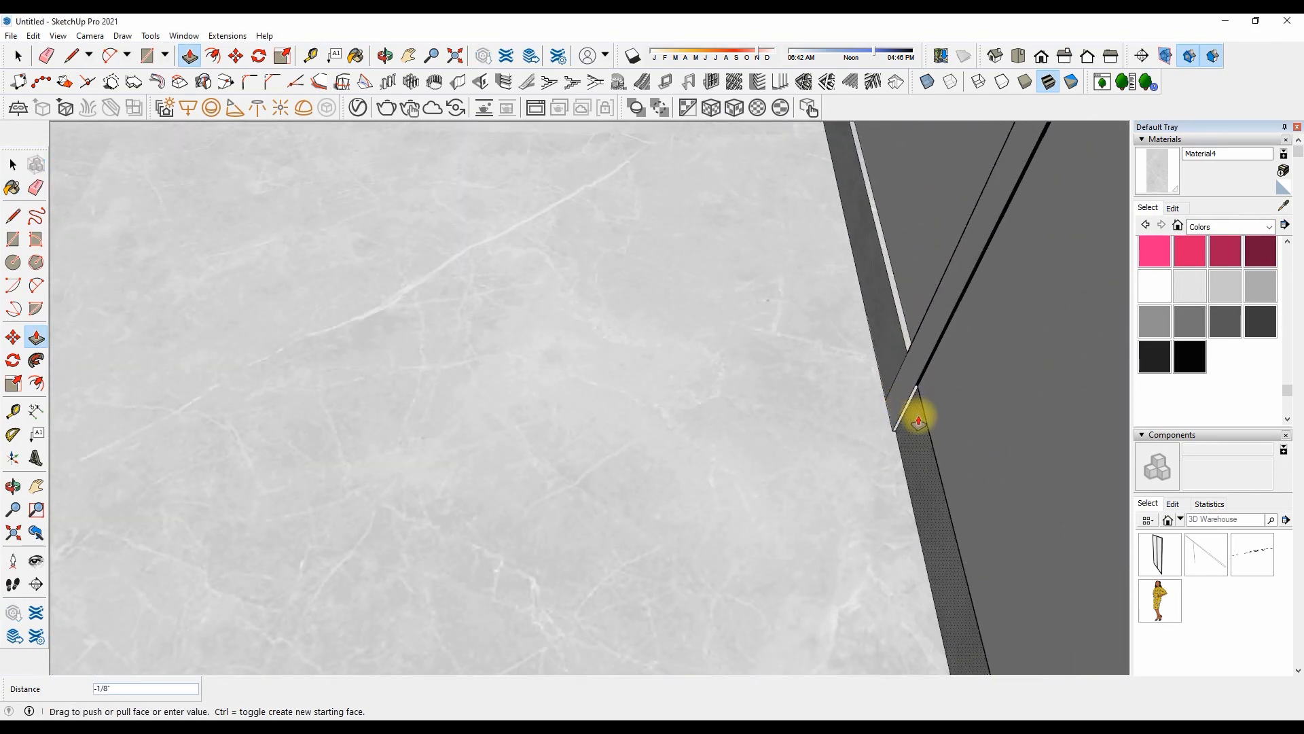
key("Escape")
scroll(893, 348, "up", 2)
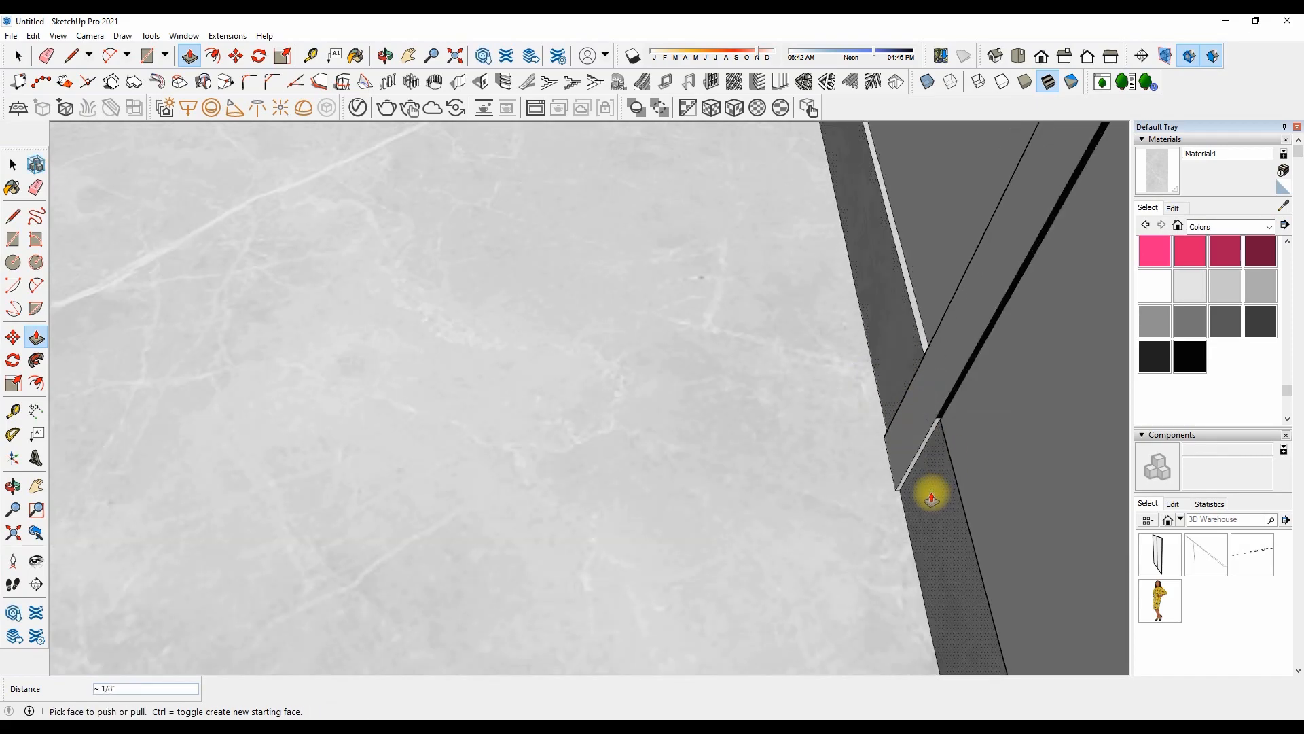
scroll(880, 387, "down", 5)
scroll(545, 236, "up", 5)
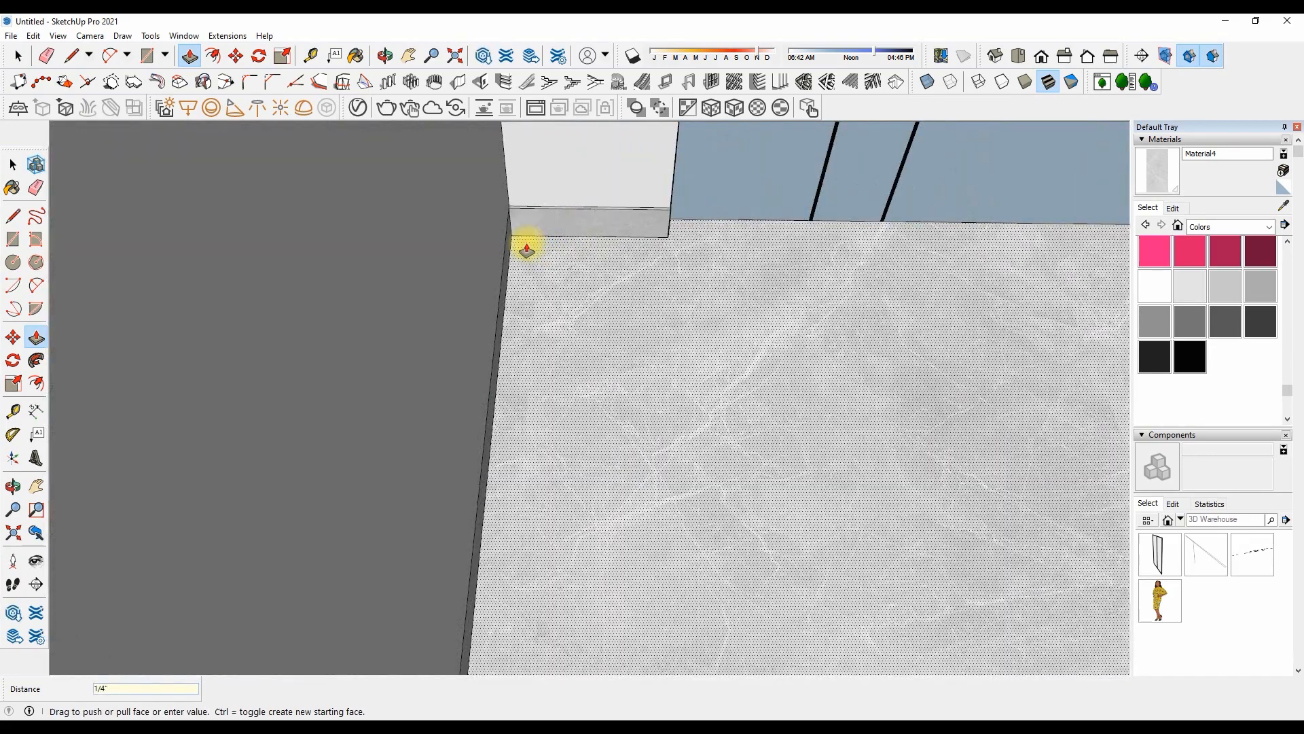
scroll(503, 238, "up", 2)
scroll(446, 364, "down", 5)
scroll(515, 339, "up", 5)
scroll(515, 340, "down", 5)
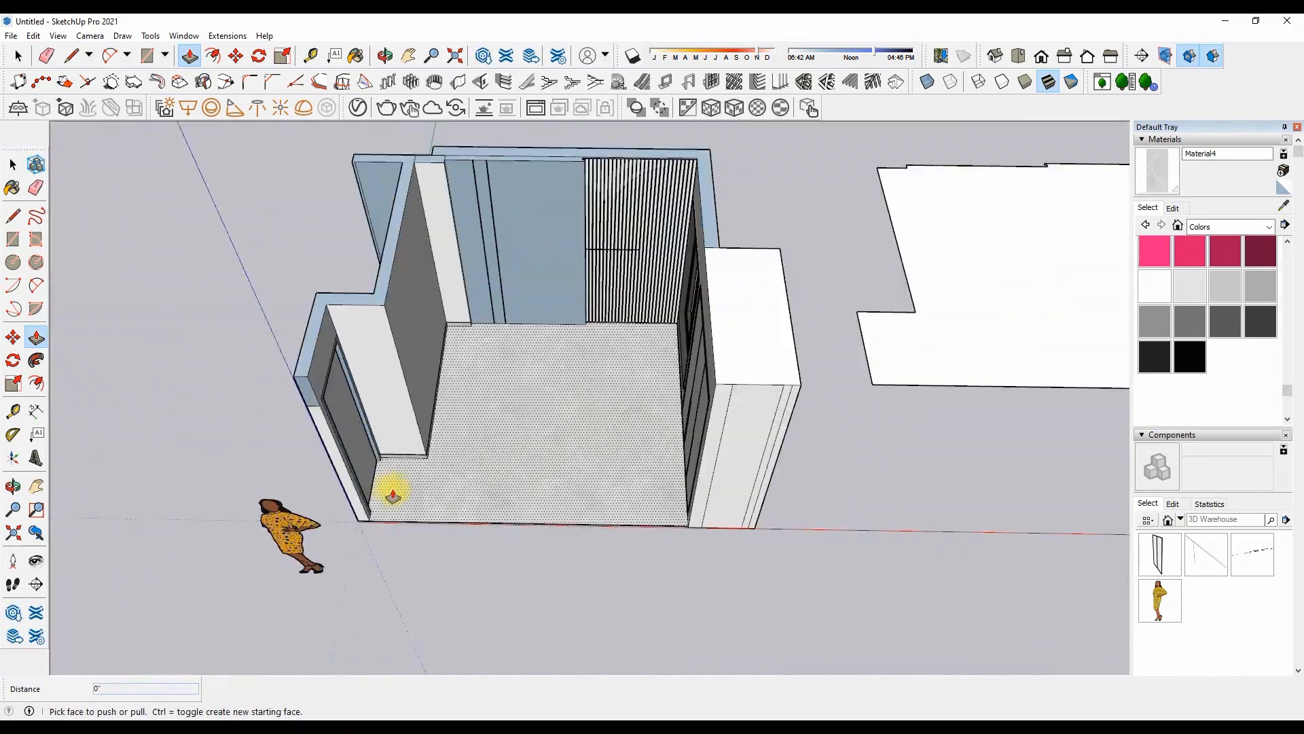
Paint the grooved panels on the wall beside the louvres with the wood Material3
middle_click_drag(387, 494, 543, 299)
scroll(539, 591, "up", 3)
scroll(502, 530, "down", 6)
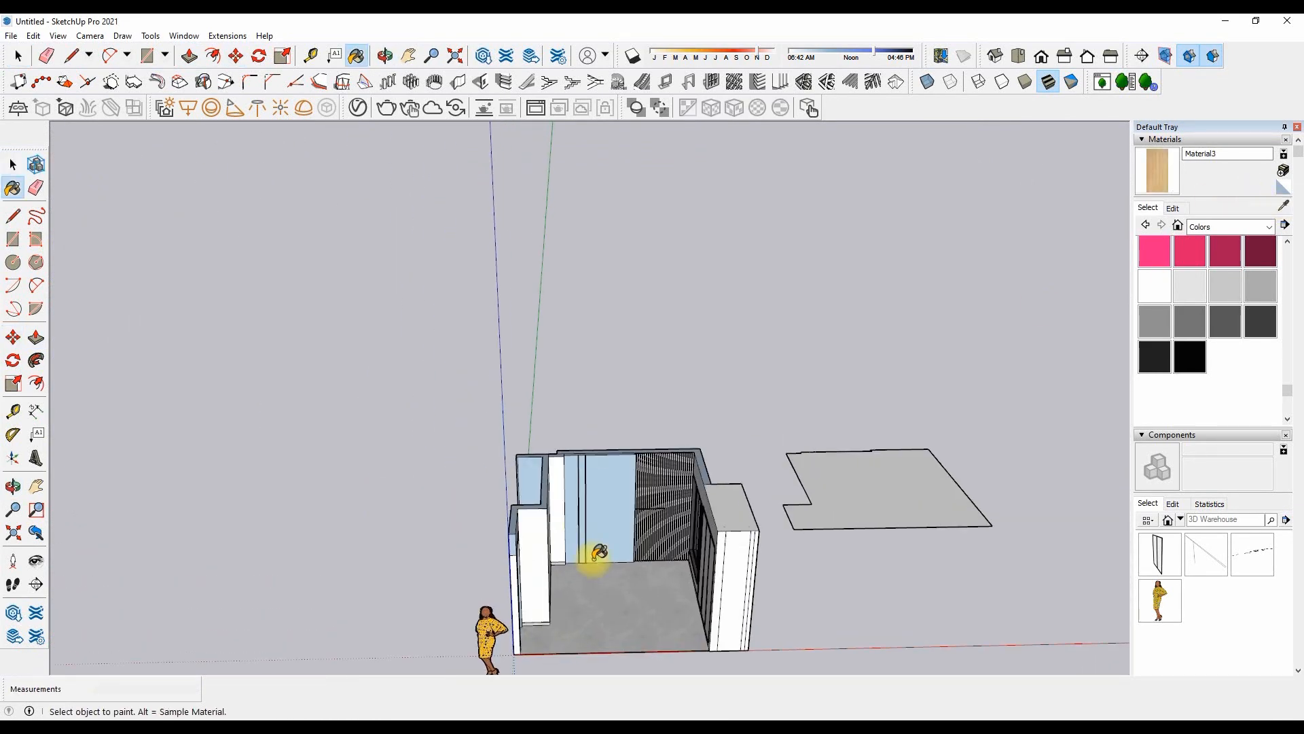
left_click(595, 555)
scroll(598, 558, "up", 5)
left_click(526, 377)
scroll(526, 353, "up", 2)
left_click(483, 303)
scroll(516, 185, "up", 4)
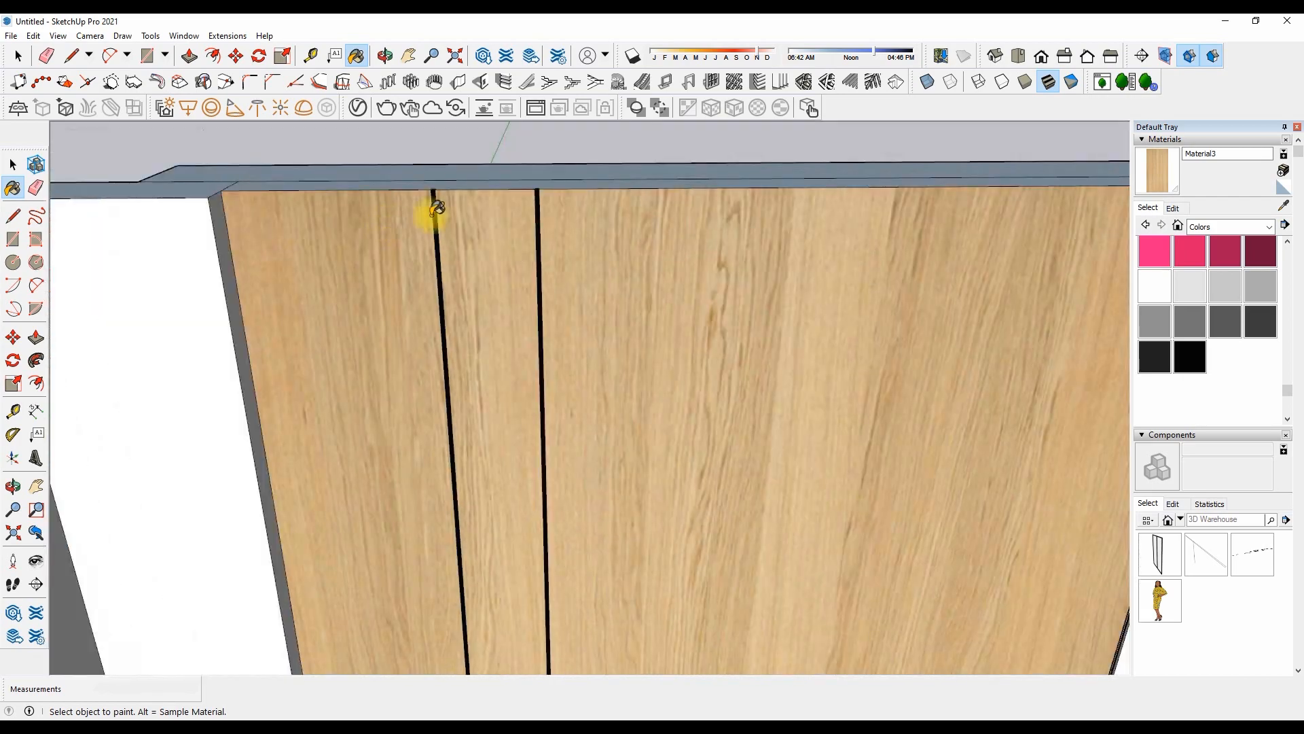
Paint the narrow side edge of the wall panel next to the louvred wall with wood Material3
scroll(432, 215, "down", 5)
scroll(530, 262, "up", 3)
middle_click_drag(503, 275, 329, 356)
left_click(759, 202)
left_click(702, 203)
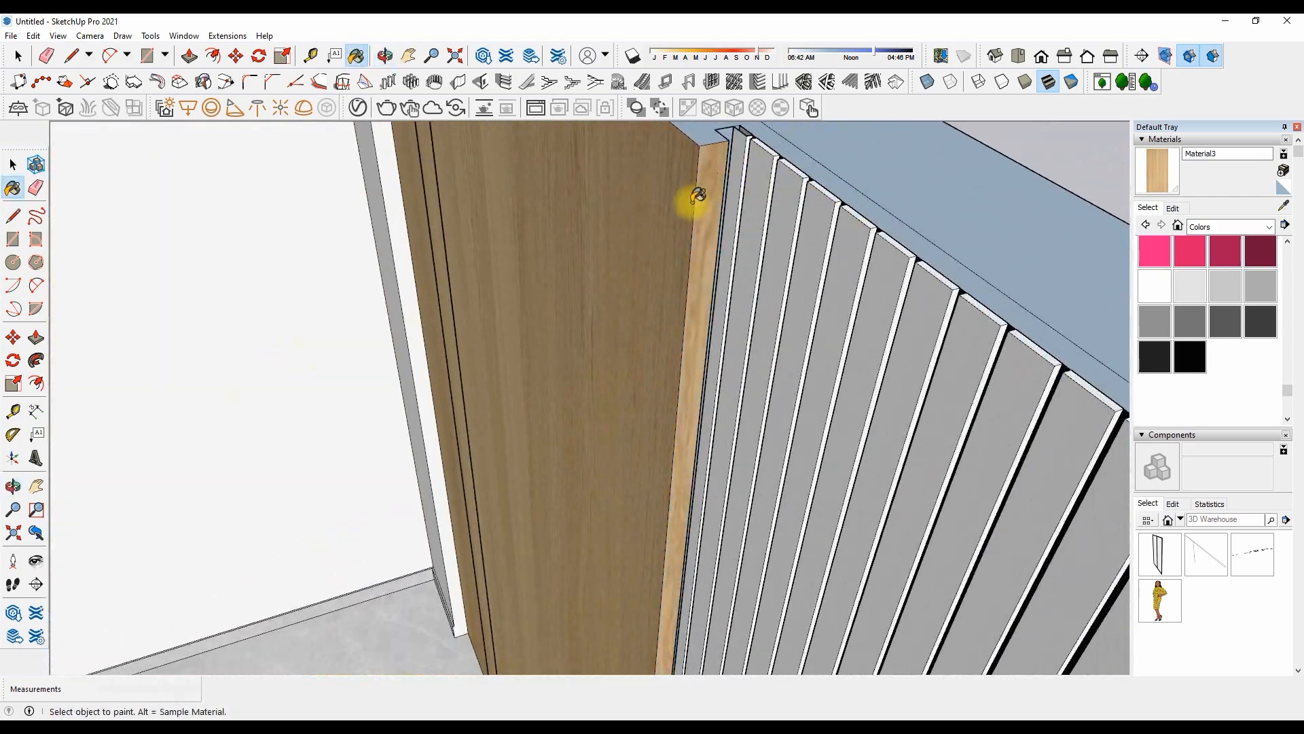
Paint the room door's leaf, frame and inner frame edges with the wood Material3
middle_click_drag(702, 203, 678, 277)
scroll(612, 279, "down", 5)
right_click(549, 275)
left_click(553, 285)
scroll(387, 350, "up", 5)
left_click(386, 352)
scroll(386, 350, "up", 3)
left_click(420, 359)
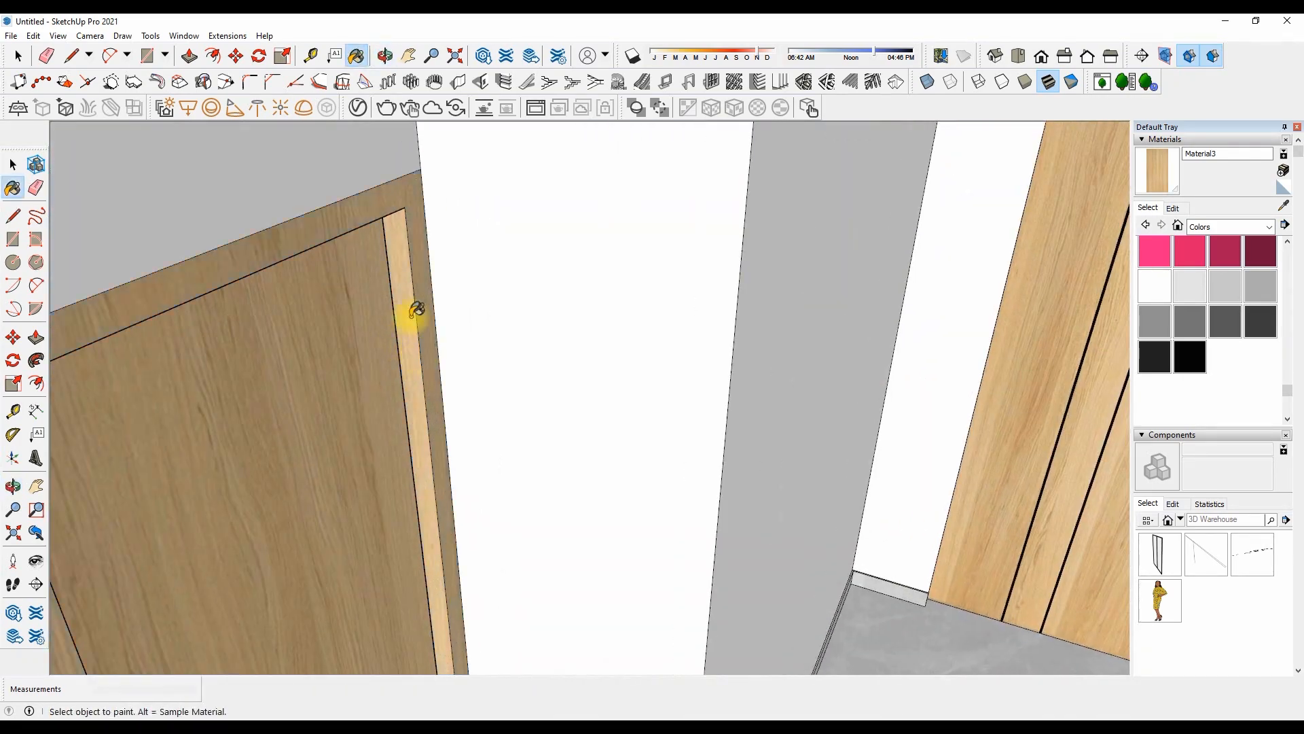
left_click(434, 297)
scroll(431, 284, "down", 5)
left_click(336, 237)
Push/Pull the wardrobe's surrounding frame and paint it with the wood Material3
mouse_move(353, 401)
middle_mouse_down()
mouse_move(361, 288)
mouse_move(315, 172)
mouse_move(128, 159)
mouse_move(451, 312)
mouse_move(498, 381)
mouse_move(639, 407)
middle_mouse_up()
scroll(315, 172, "up", 6)
right_click(127, 158)
left_click(144, 167)
left_click(143, 173)
scroll(451, 311, "down", 6)
scroll(686, 340, "up", 5)
right_click(735, 271)
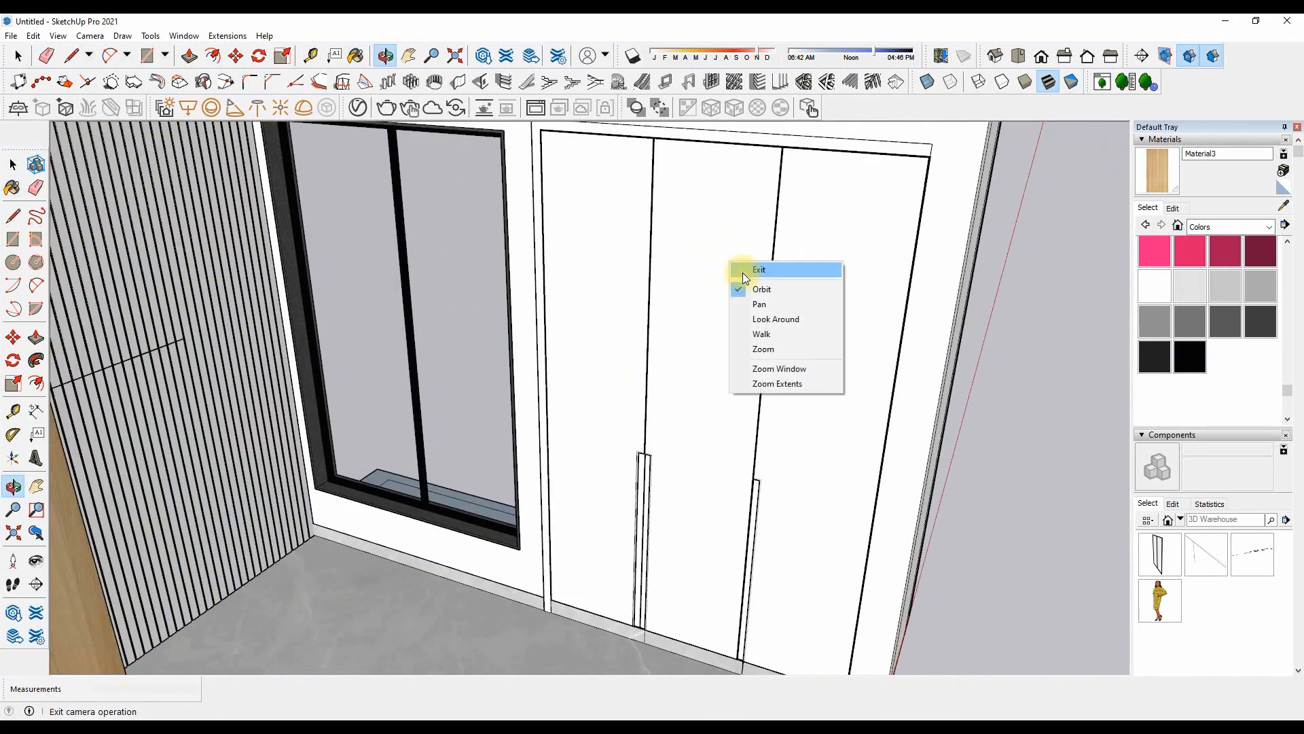
left_click(541, 317)
scroll(568, 256, "down", 5)
scroll(496, 259, "up", 10)
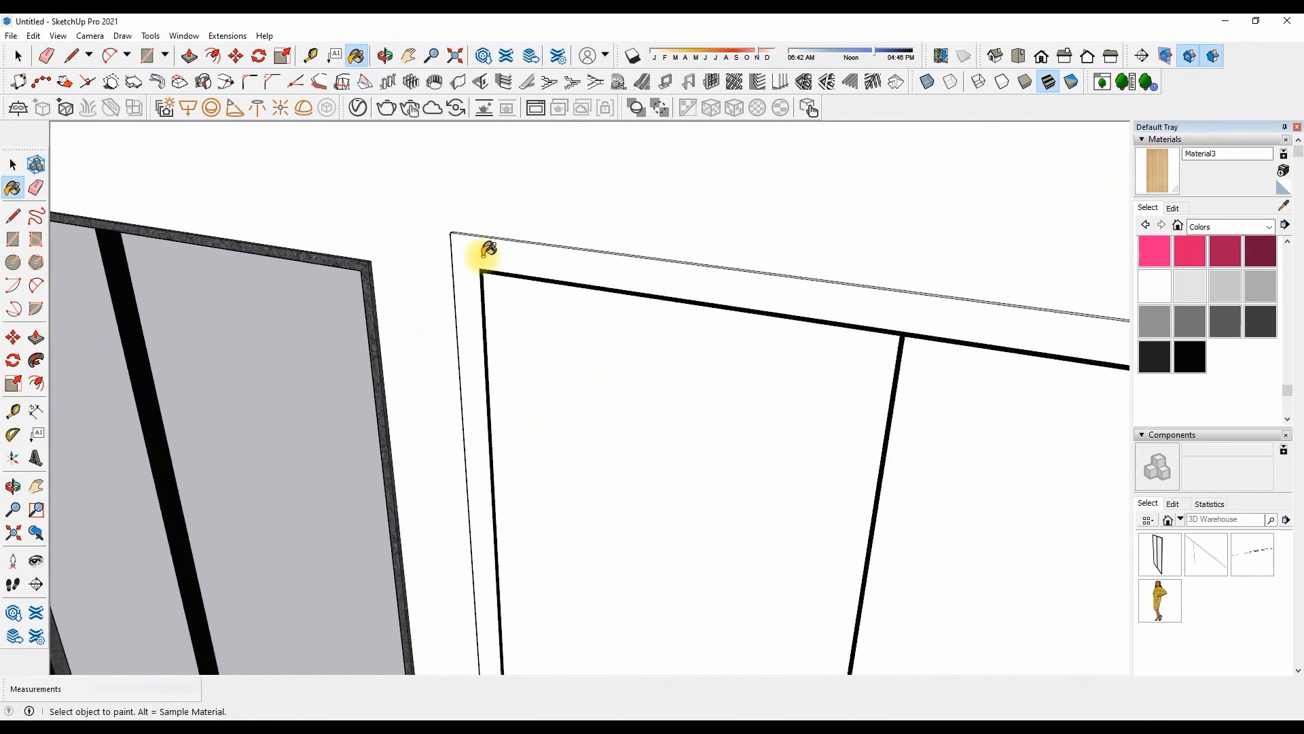
key("p")
left_click(469, 242)
left_click(487, 204)
key("b")
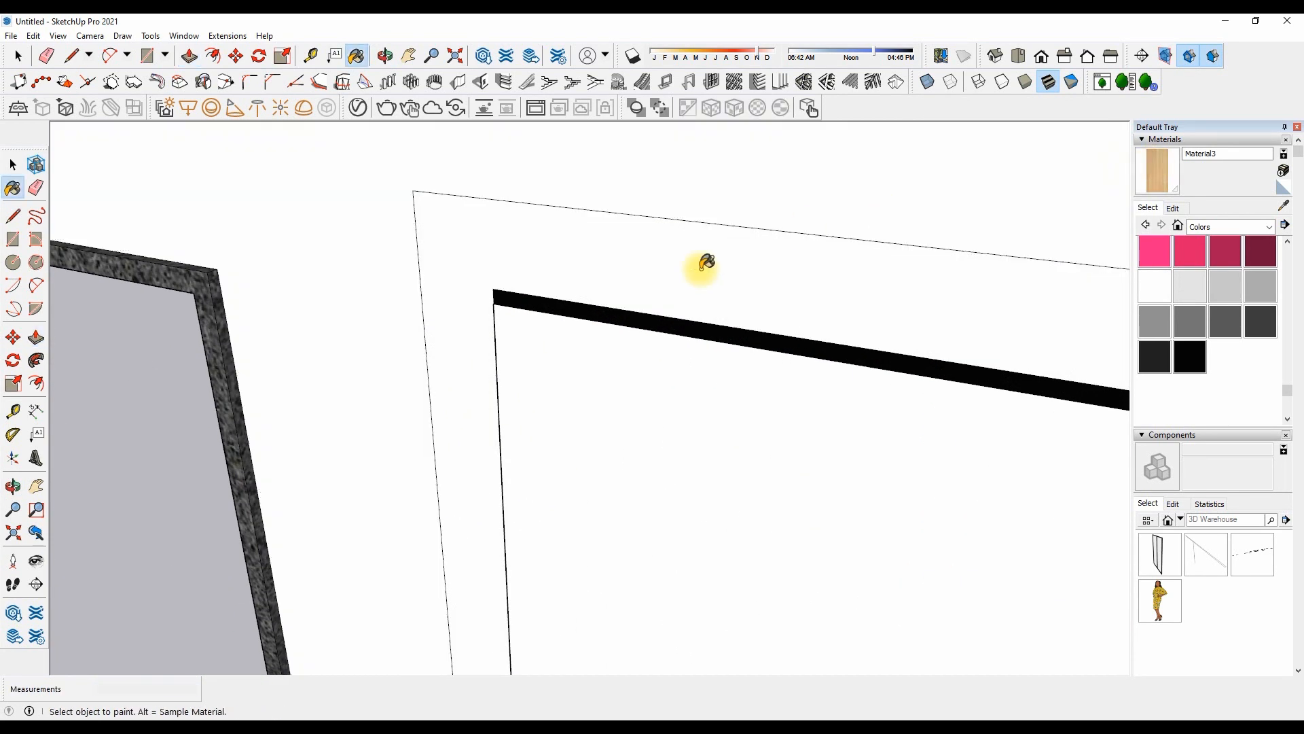
left_click(663, 261)
Pull the wooden wardrobe frame outward by .2
key("p")
left_click(462, 282)
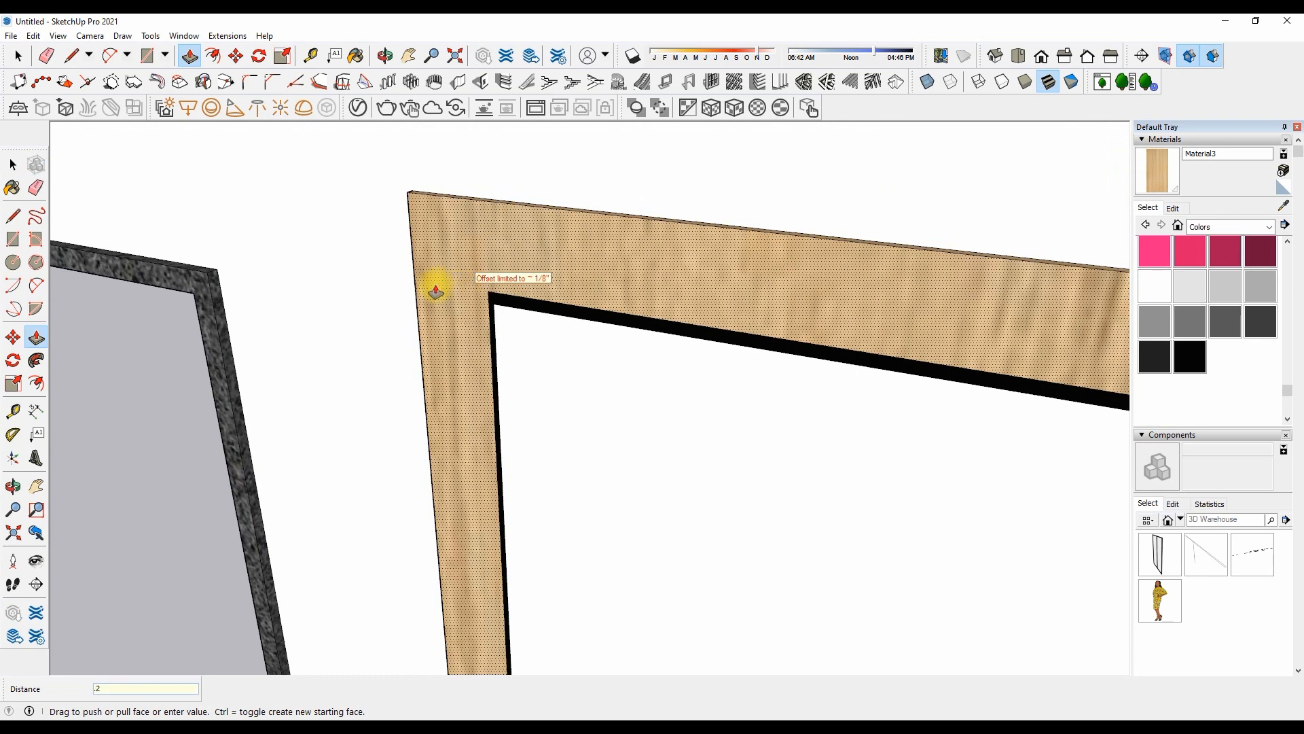
left_click(436, 291)
left_click(478, 261)
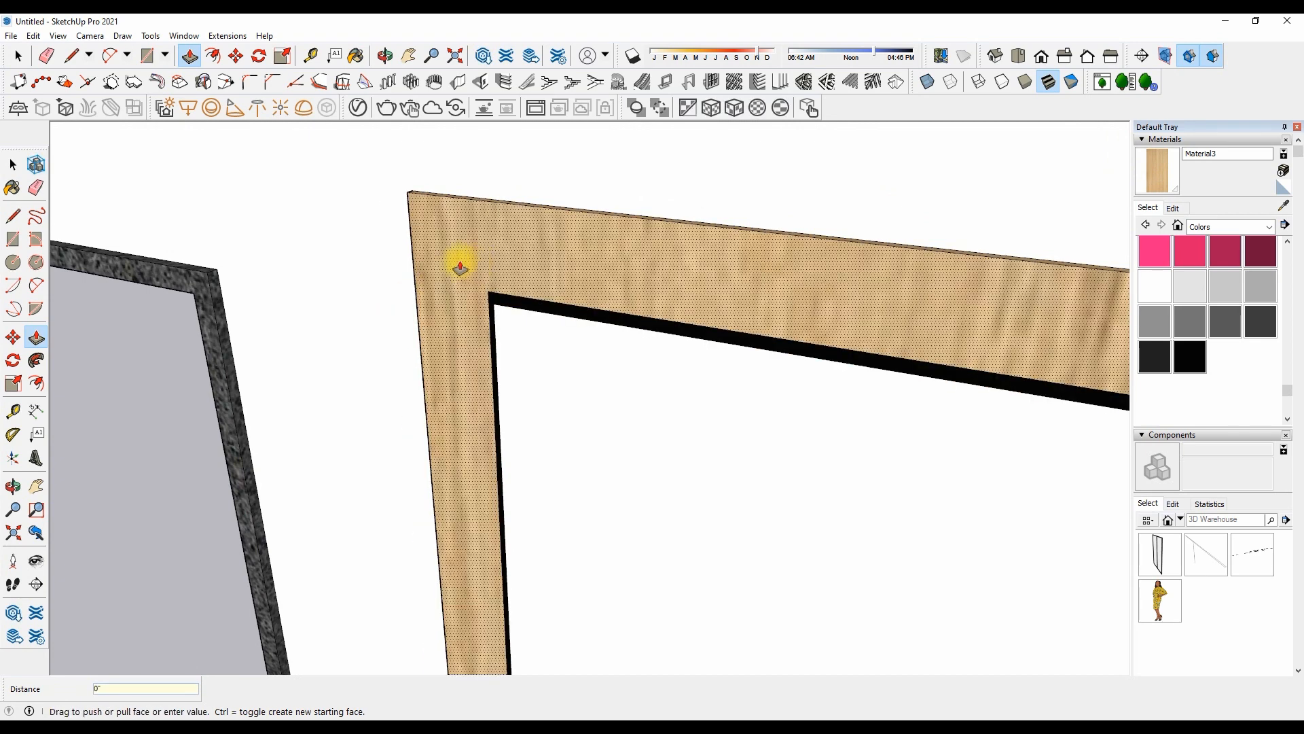
type(".2")
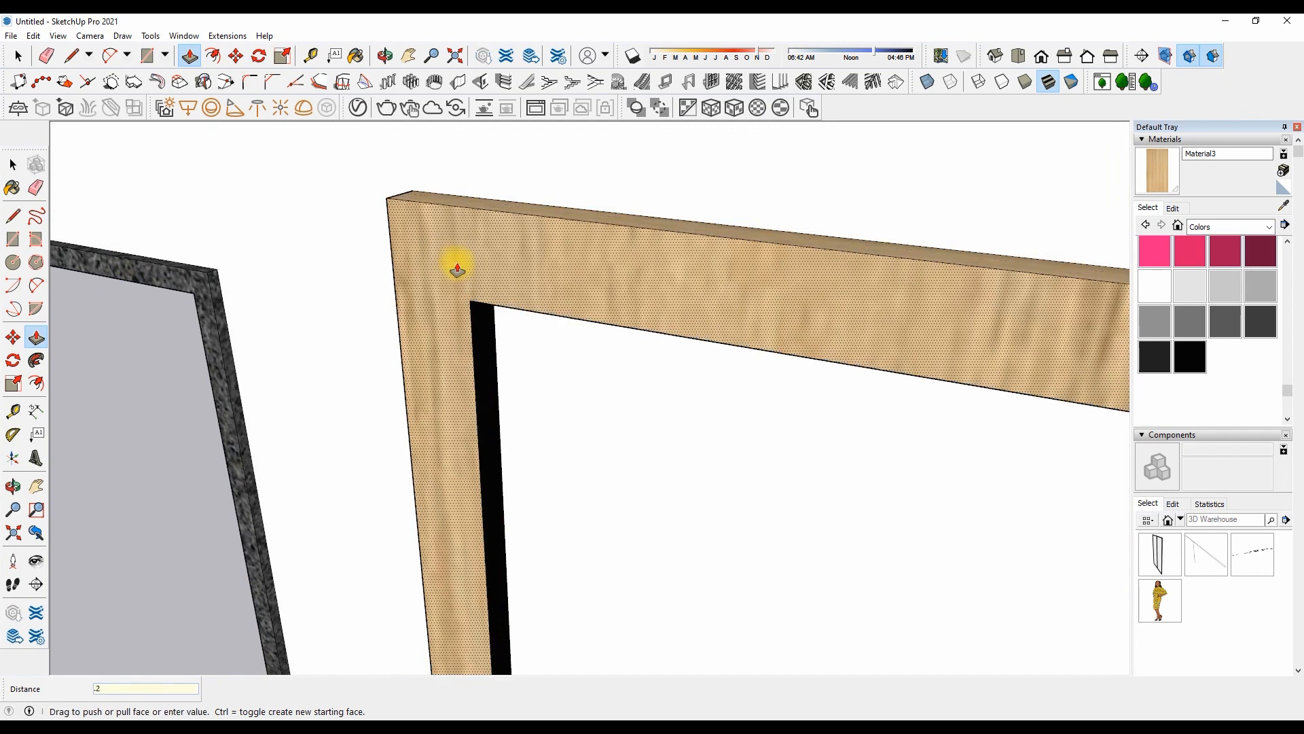
mouse_move(457, 265)
middle_mouse_down()
mouse_move(455, 317)
mouse_move(468, 252)
middle_mouse_up()
Push the wooden wardrobe frame back to the skirting's corner at its lower end
scroll(457, 271, "down", 3)
scroll(454, 318, "down", 3)
scroll(498, 523, "up", 8)
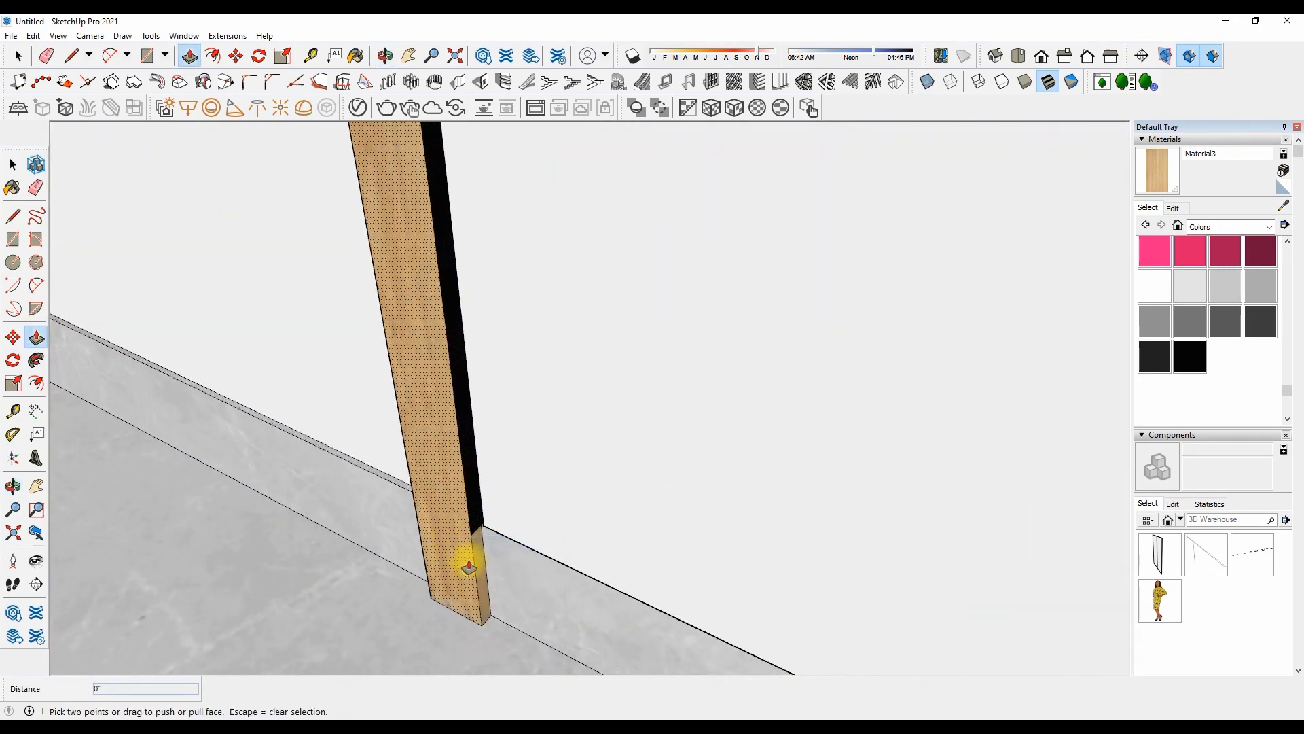
left_click(481, 534)
scroll(481, 535, "up", 3)
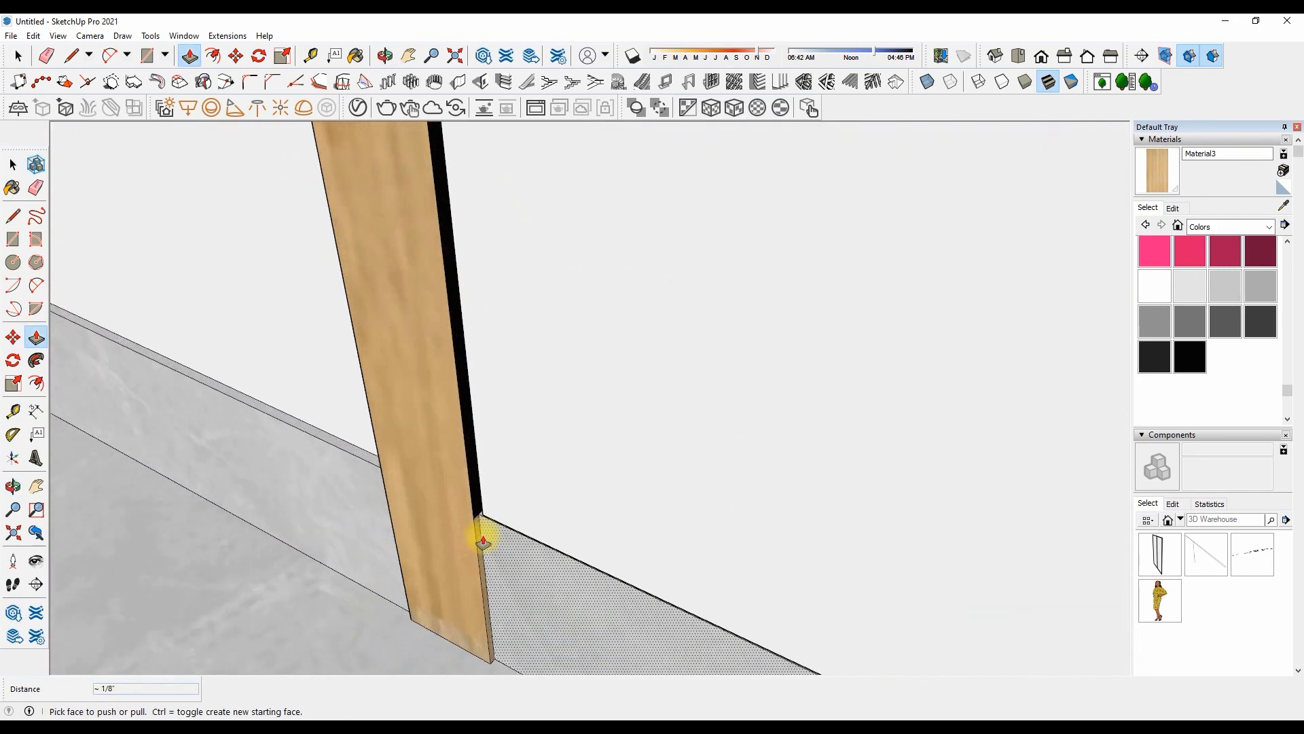
scroll(472, 542, "down", 7)
scroll(460, 555, "down", 7)
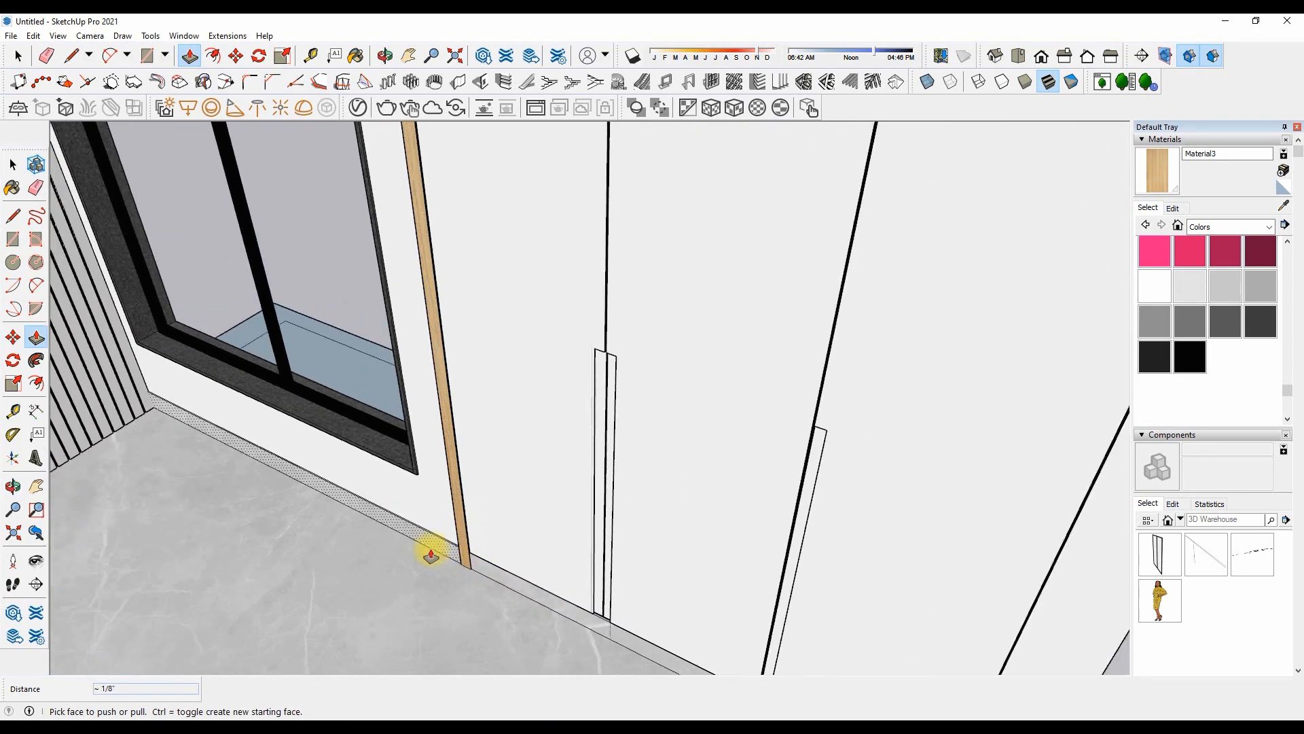
Paint the wardrobe's door panels with the wood Material3
scroll(458, 322, "up", 8)
left_click(428, 355)
left_click(390, 431)
left_click(489, 434)
scroll(537, 262, "down", 3)
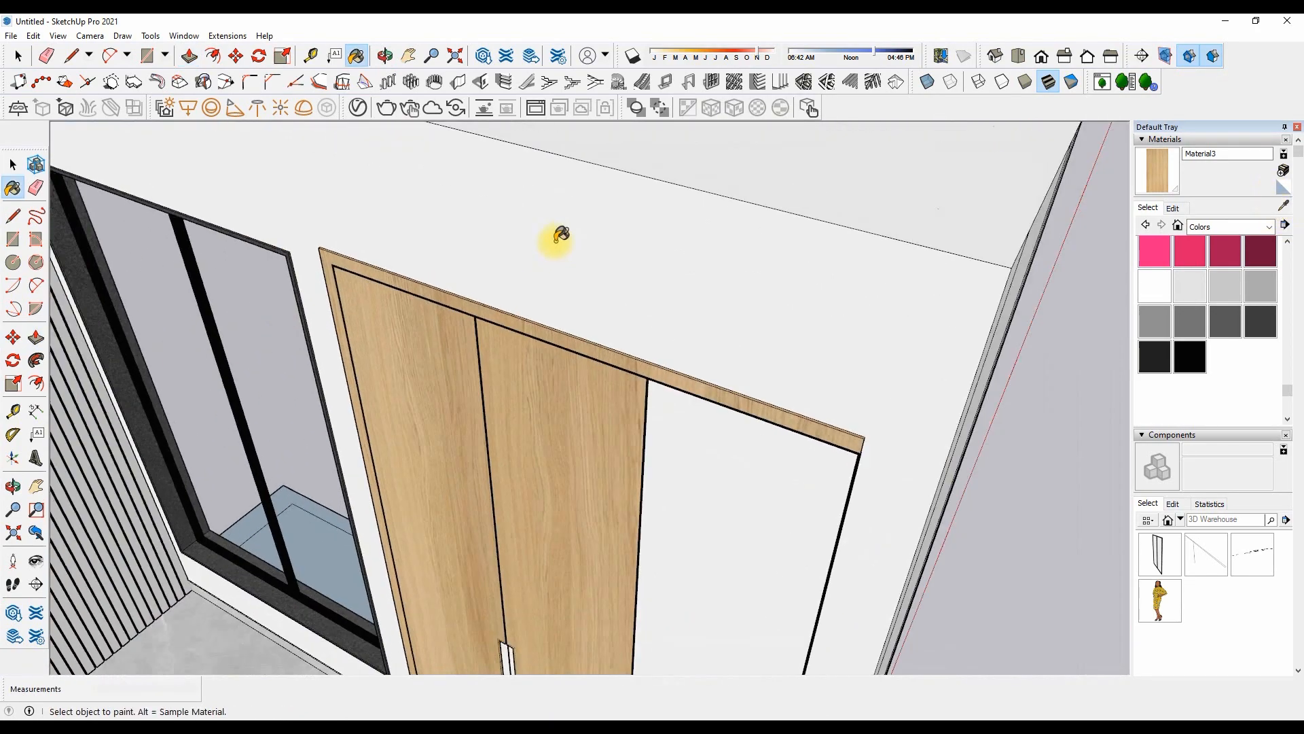
scroll(622, 333, "down", 5)
left_click(662, 435)
scroll(587, 543, "up", 8)
left_click(898, 548, "ctrl")
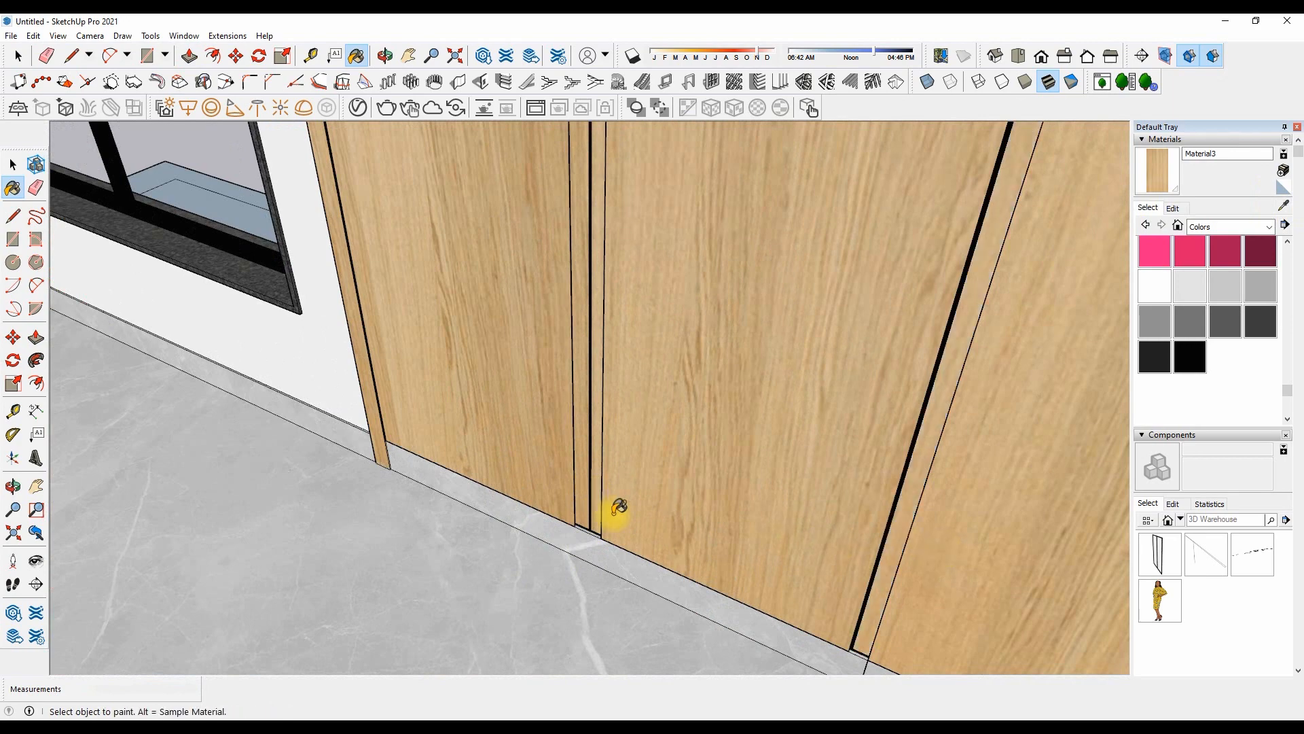
Examine the wood-finished wardrobe, its handles and the whole room from several angles
scroll(549, 570, "down", 4)
scroll(656, 435, "up", 3)
mouse_move(544, 333)
middle_mouse_down()
mouse_move(508, 221)
mouse_move(559, 455)
mouse_move(516, 519)
mouse_move(407, 421)
mouse_move(966, 497)
mouse_move(824, 329)
mouse_move(530, 320)
mouse_move(517, 275)
mouse_move(536, 355)
mouse_move(629, 373)
middle_mouse_up()
scroll(559, 455, "down", 6)
scroll(475, 518, "up", 8)
scroll(376, 466, "down", 4)
scroll(868, 547, "up", 2)
scroll(868, 546, "down", 3)
scroll(553, 538, "down", 4)
scroll(966, 496, "down", 5)
scroll(517, 275, "up", 3)
scroll(536, 355, "down", 4)
scroll(551, 337, "up", 5)
middle_click_drag(550, 338, 791, 590)
scroll(842, 323, "down", 3)
scroll(516, 265, "up", 3)
scroll(658, 457, "down", 3)
scroll(550, 570, "down", 4)
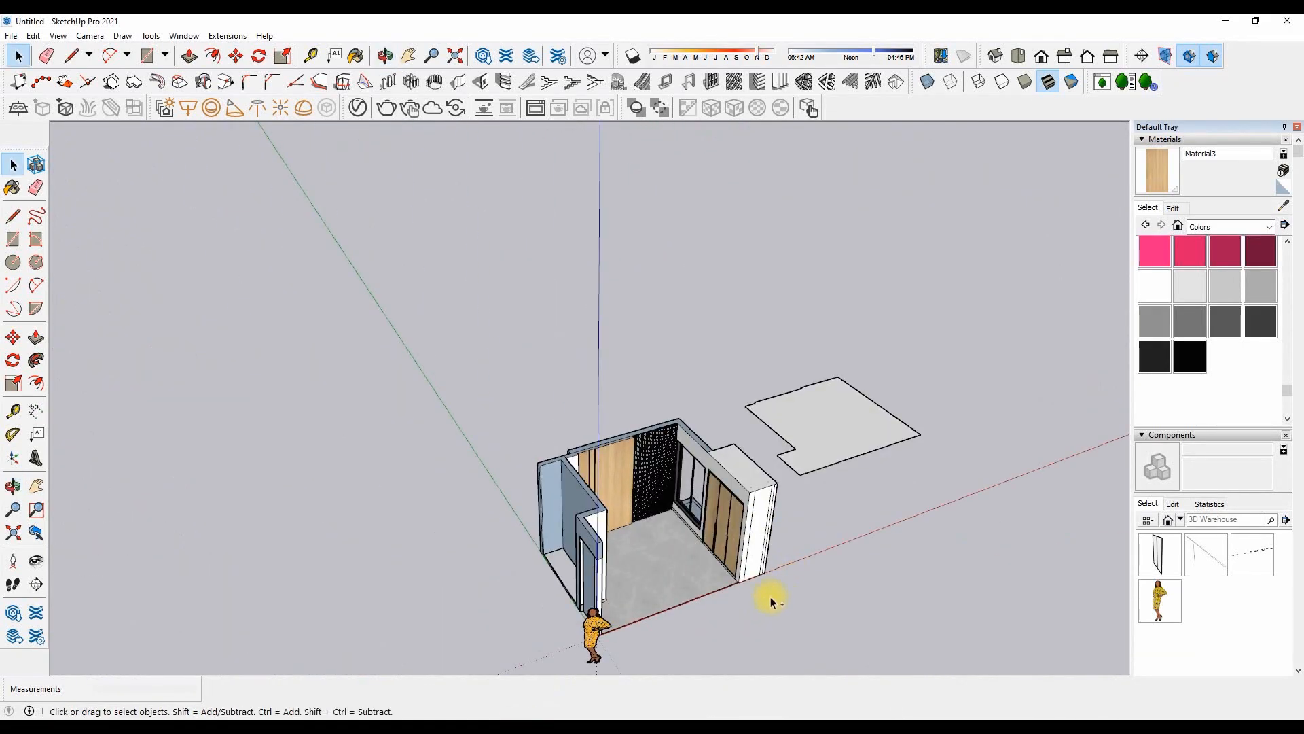
Paste the patterned Roman blind into the model and move it to the window in the room's corner
key("ctrl+v")
left_click(688, 591)
scroll(687, 591, "up", 3)
key("m")
scroll(637, 431, "up", 5)
left_click(643, 421)
scroll(648, 475, "down", 3)
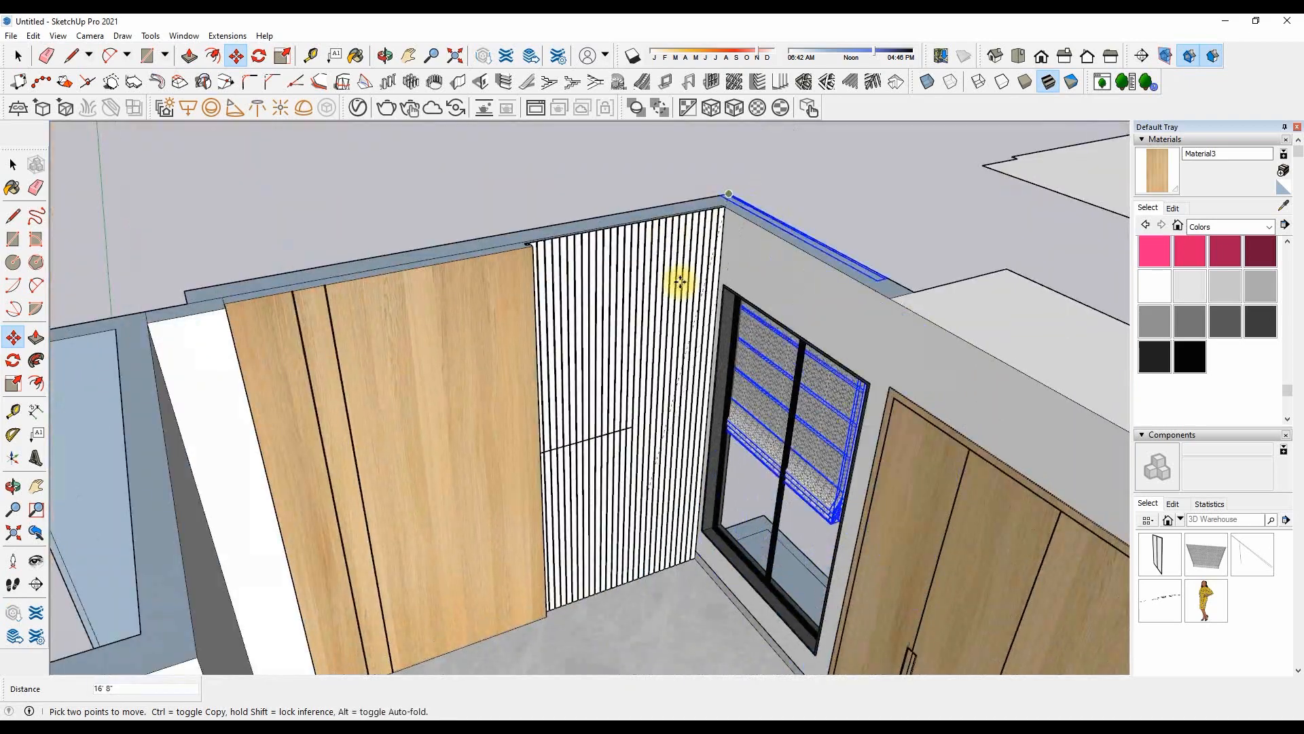
scroll(742, 283, "up", 5)
left_click(681, 288)
scroll(684, 289, "down", 5)
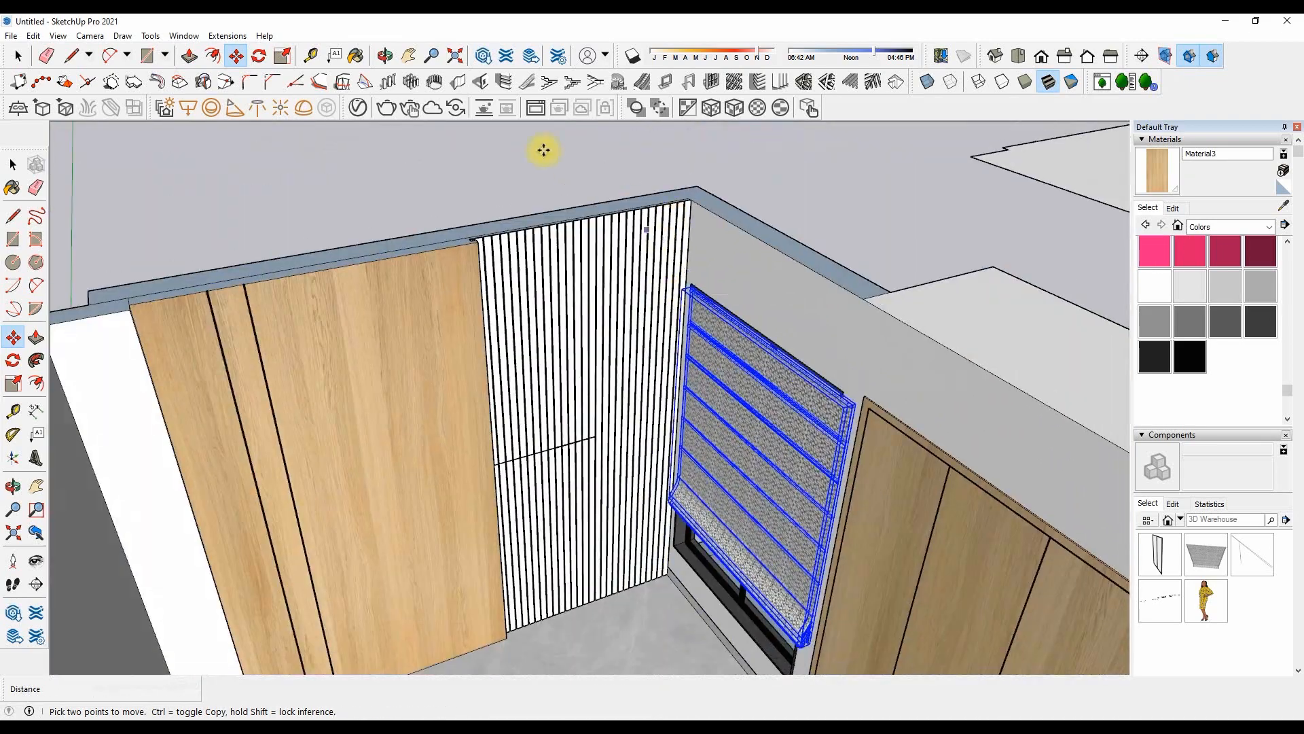
Scale the blind along the green axis by about 0.93 to fit the window's width
left_click(282, 56)
scroll(795, 509, "up", 3)
scroll(854, 562, "up", 2)
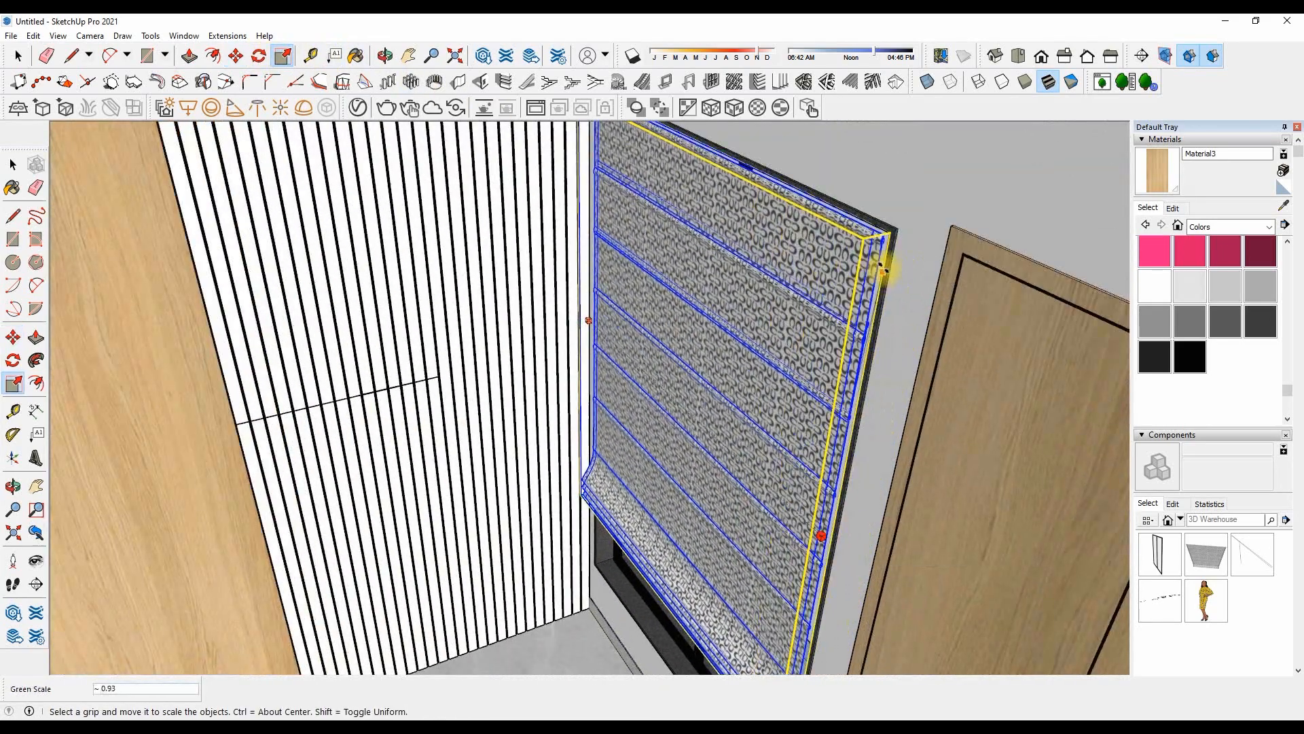
scroll(556, 514, "down", 5)
scroll(570, 285, "up", 2)
middle_click_drag(574, 289, 774, 233)
scroll(571, 390, "up", 5)
scroll(564, 400, "up", 3)
middle_click_drag(571, 401, 722, 326)
scroll(349, 539, "down", 5)
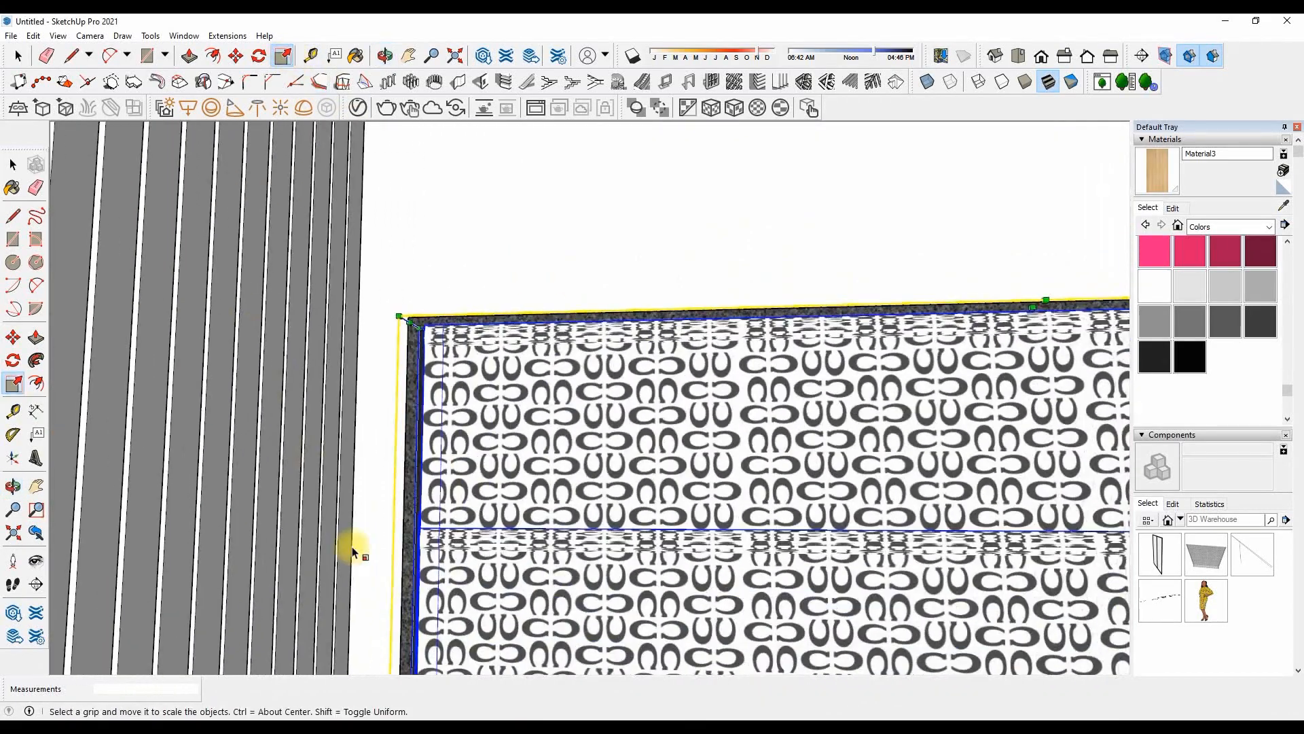
Fine-tune the blind's width along the green axis at its edge nearest the louvred wall
scroll(379, 596, "up", 2)
scroll(340, 530, "down", 3)
scroll(339, 615, "up", 5)
scroll(339, 614, "up", 3)
left_click_drag(339, 616, 323, 616)
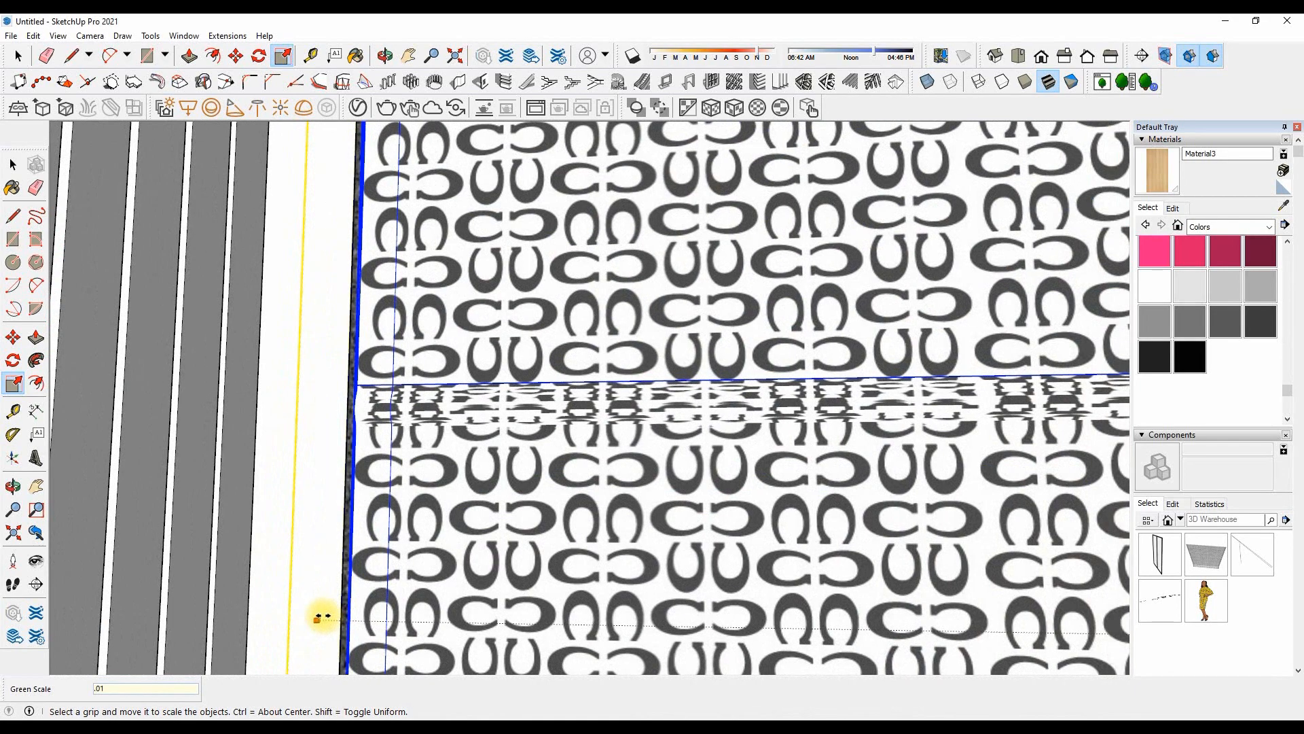
scroll(291, 510, "down", 5)
scroll(359, 331, "up", 4)
key("space")
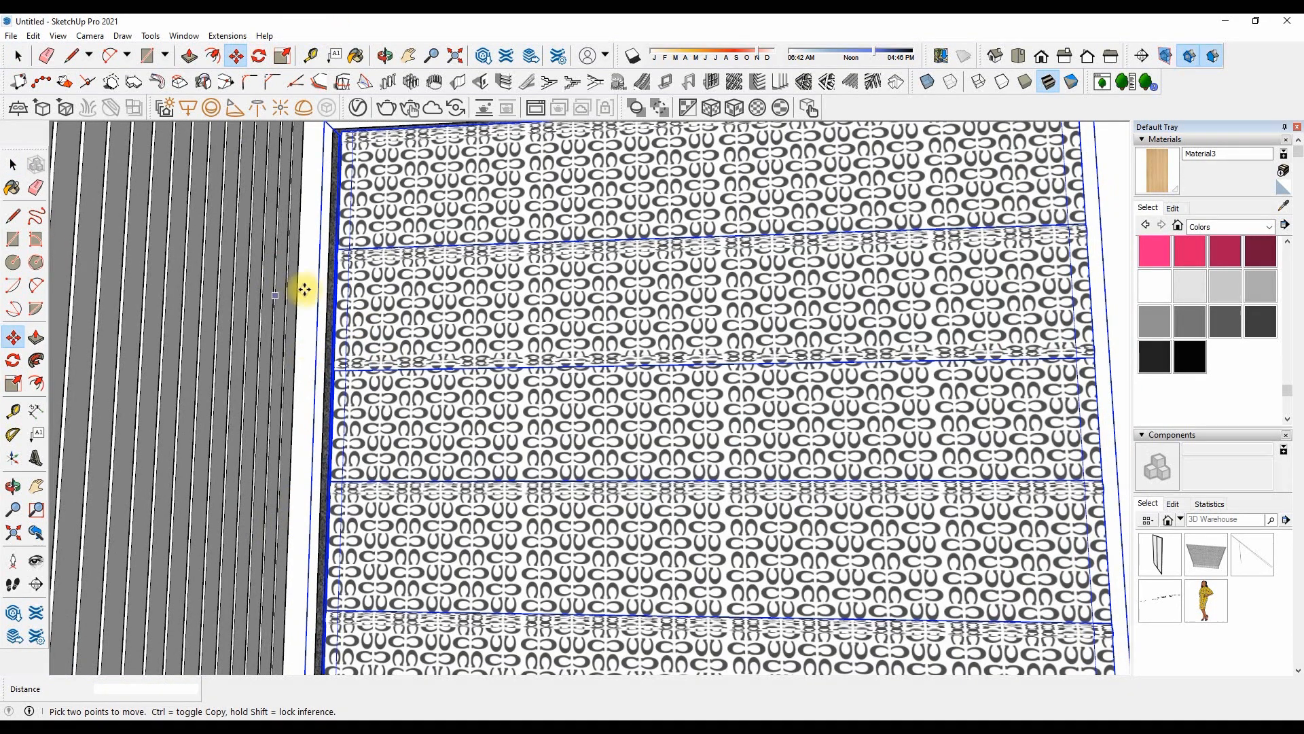
Move the blind by its upper corner onto the inner corner of the granite window frame
scroll(304, 290, "down", 3)
scroll(314, 254, "up", 5)
scroll(318, 253, "down", 4)
scroll(349, 222, "up", 6)
left_click(352, 219)
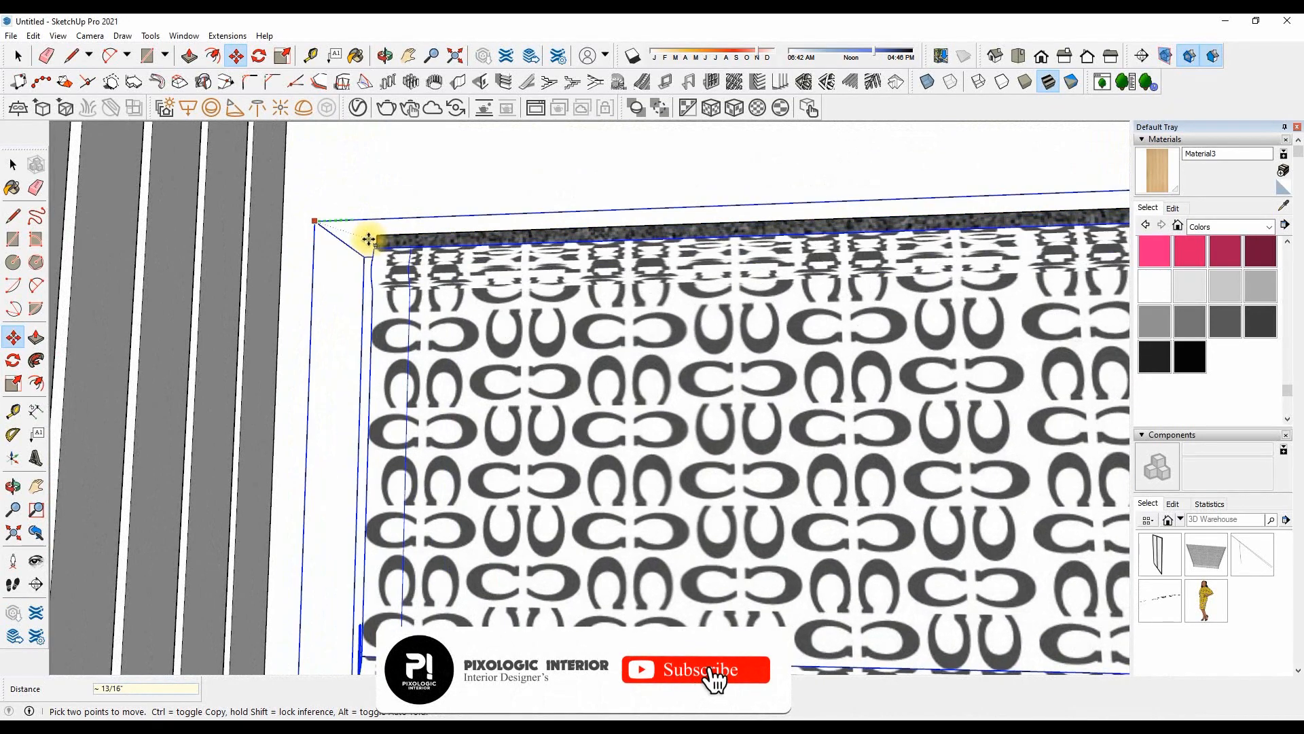
left_click(374, 248)
middle_click_drag(395, 233, 437, 254)
key("space")
Examine the room's interior with the fitted blind, wood panels and wardrobe
scroll(393, 169, "down", 5)
middle_click_drag(394, 169, 479, 292)
scroll(479, 292, "down", 4)
scroll(326, 454, "up", 6)
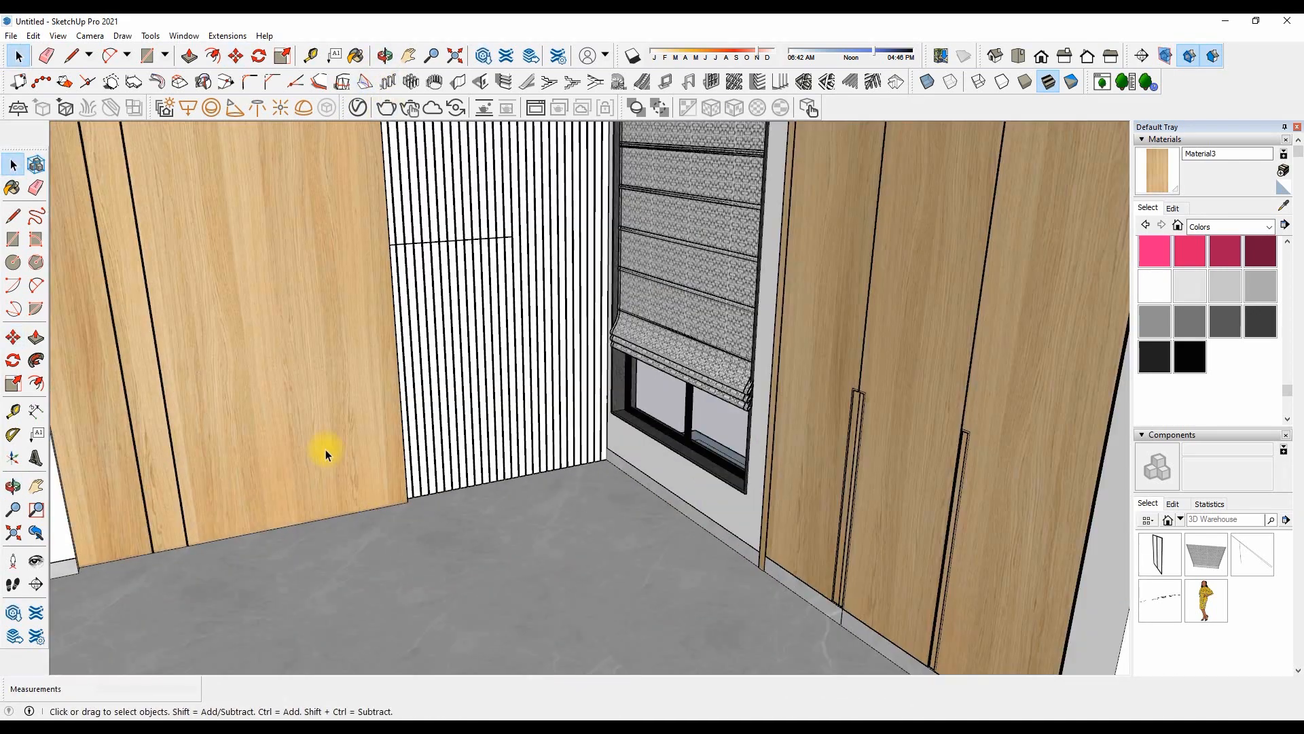
scroll(621, 475, "down", 5)
middle_click_drag(530, 482, 534, 423)
scroll(620, 475, "up", 3)
scroll(609, 559, "down", 4)
Draw lines across the ceiling panel's underside, straightening its stepped edge and extending the notch's inner side to the opposite edge
middle_click_drag(688, 423, 684, 341)
scroll(684, 341, "down", 4)
scroll(683, 342, "up", 8)
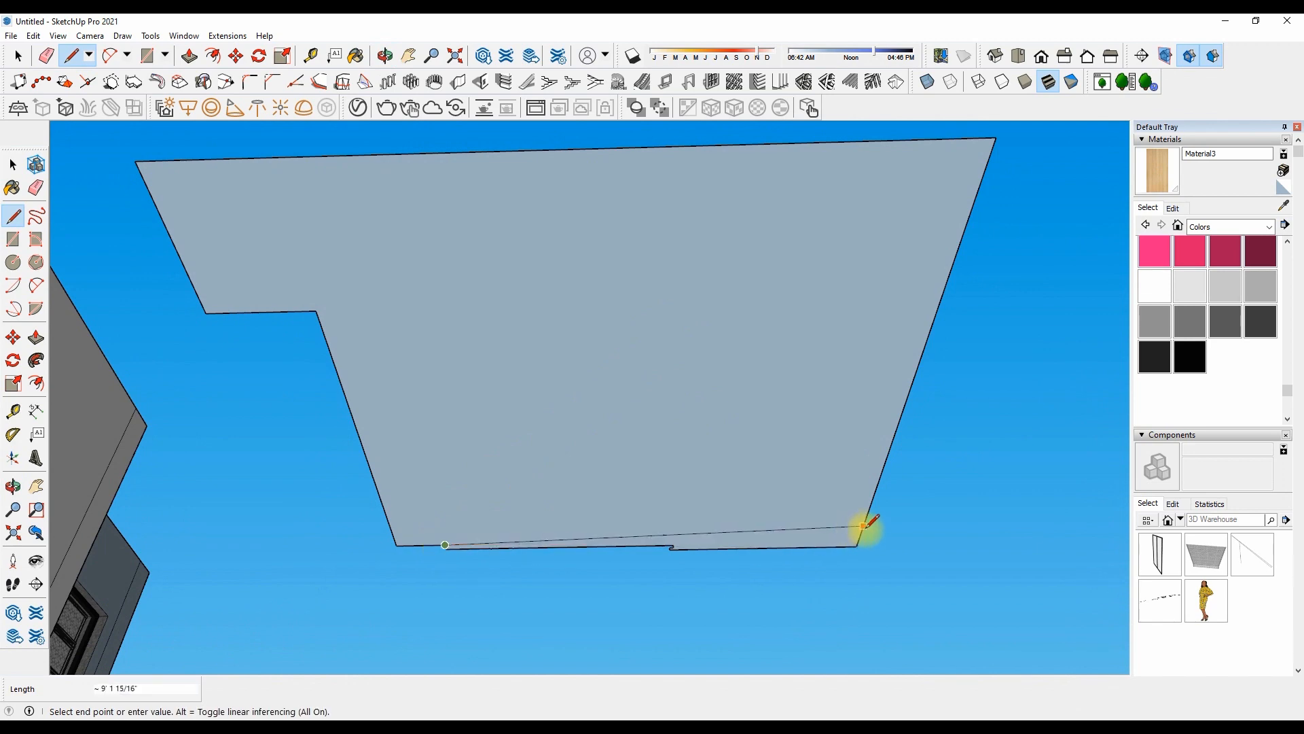
scroll(539, 366, "down", 3)
scroll(539, 367, "up", 1)
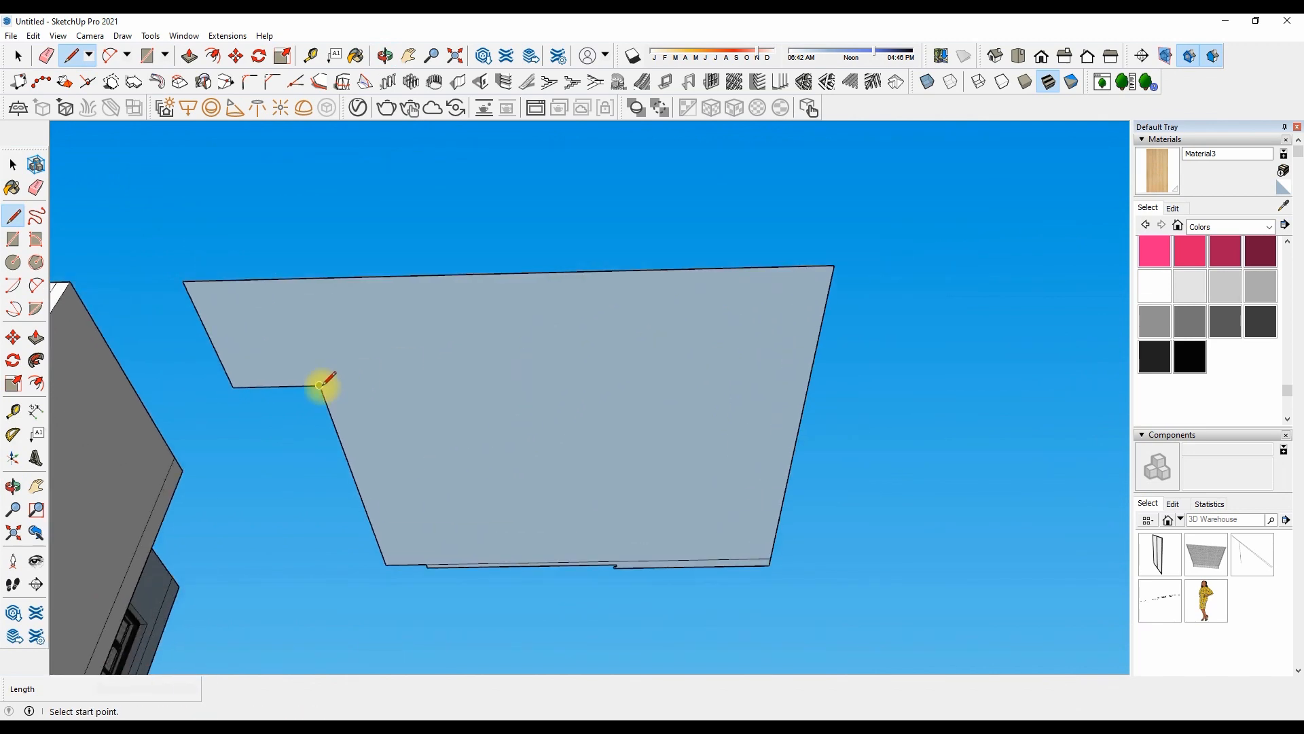
left_click(281, 279)
scroll(494, 433, "down", 1)
key("ctrl+z")
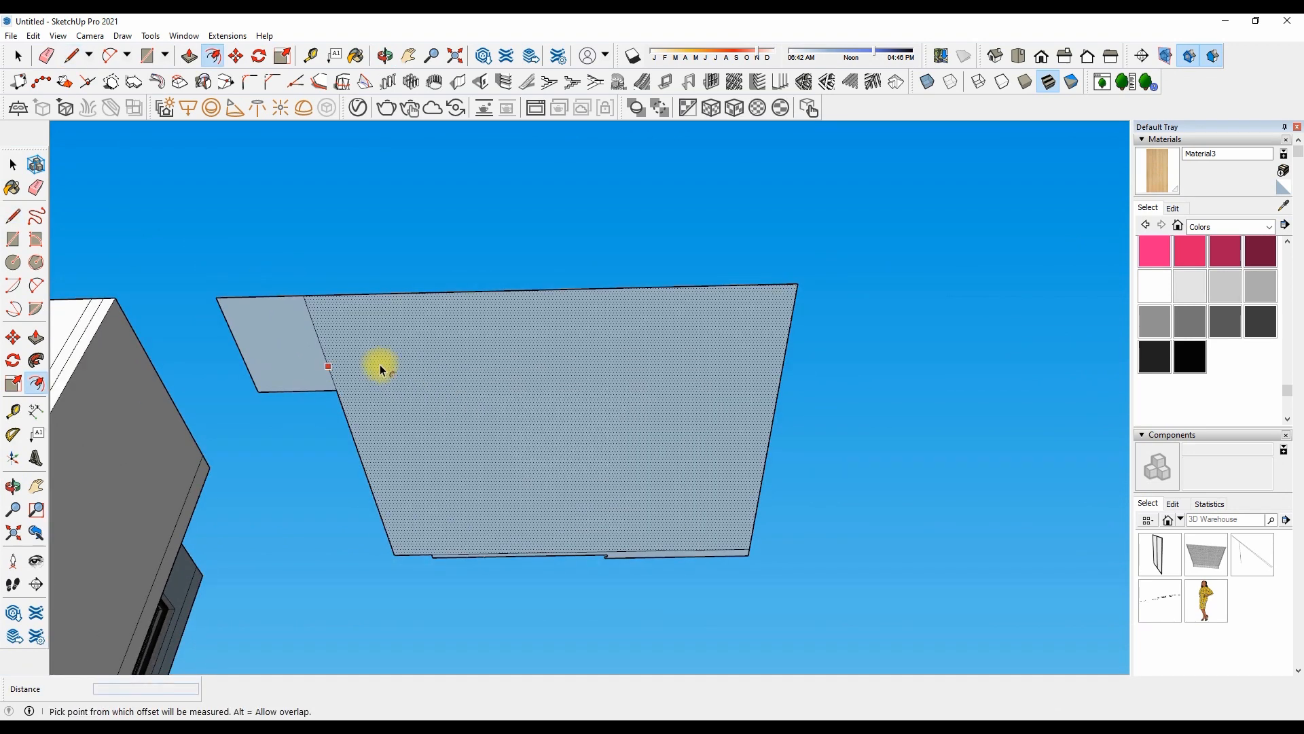
Offset the main ceiling face's outline inward by 18 inches
type("18")
key("Return")
scroll(504, 354, "down", 1)
scroll(534, 419, "up", 1)
scroll(386, 365, "up", 1)
scroll(380, 368, "down", 3)
scroll(375, 428, "up", 1)
key("ctrl+v")
key("space")
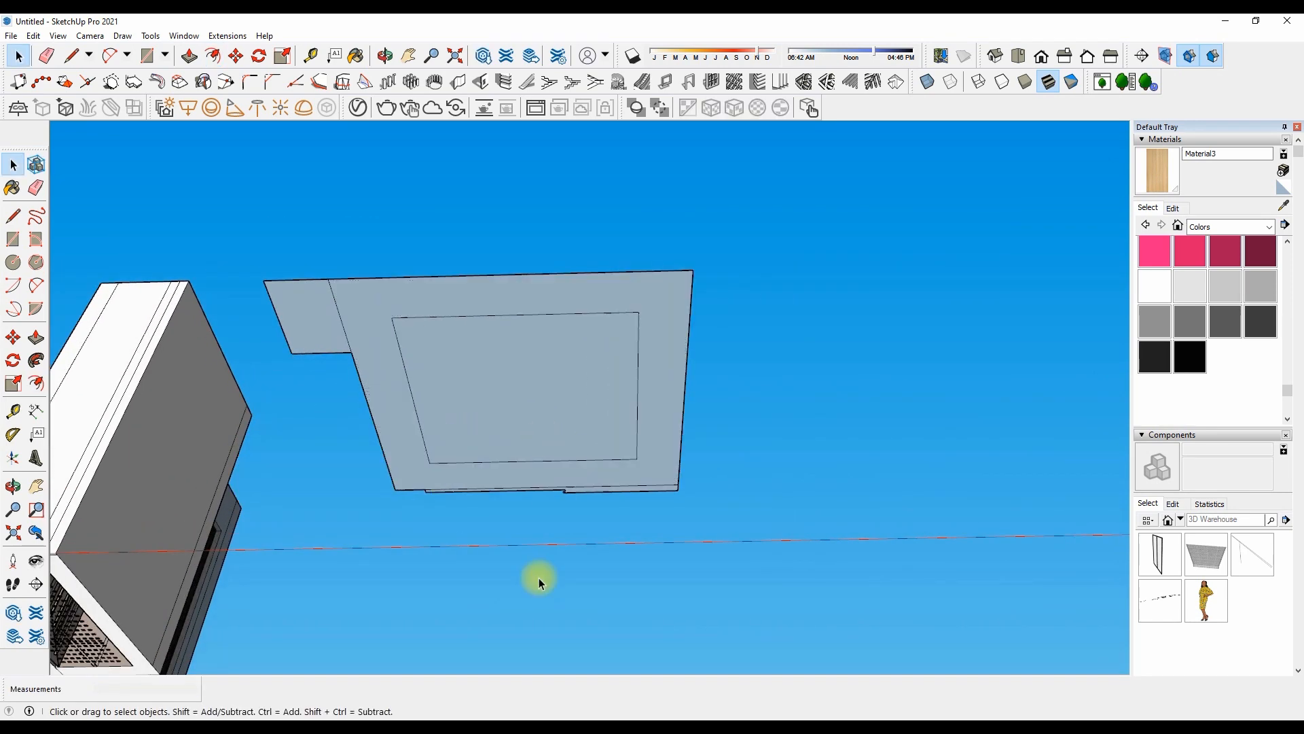
Paste a round spotlight at one corner of the inset rectangle and copy it to the other three corners
key("ctrl+v")
scroll(446, 277, "up", 5)
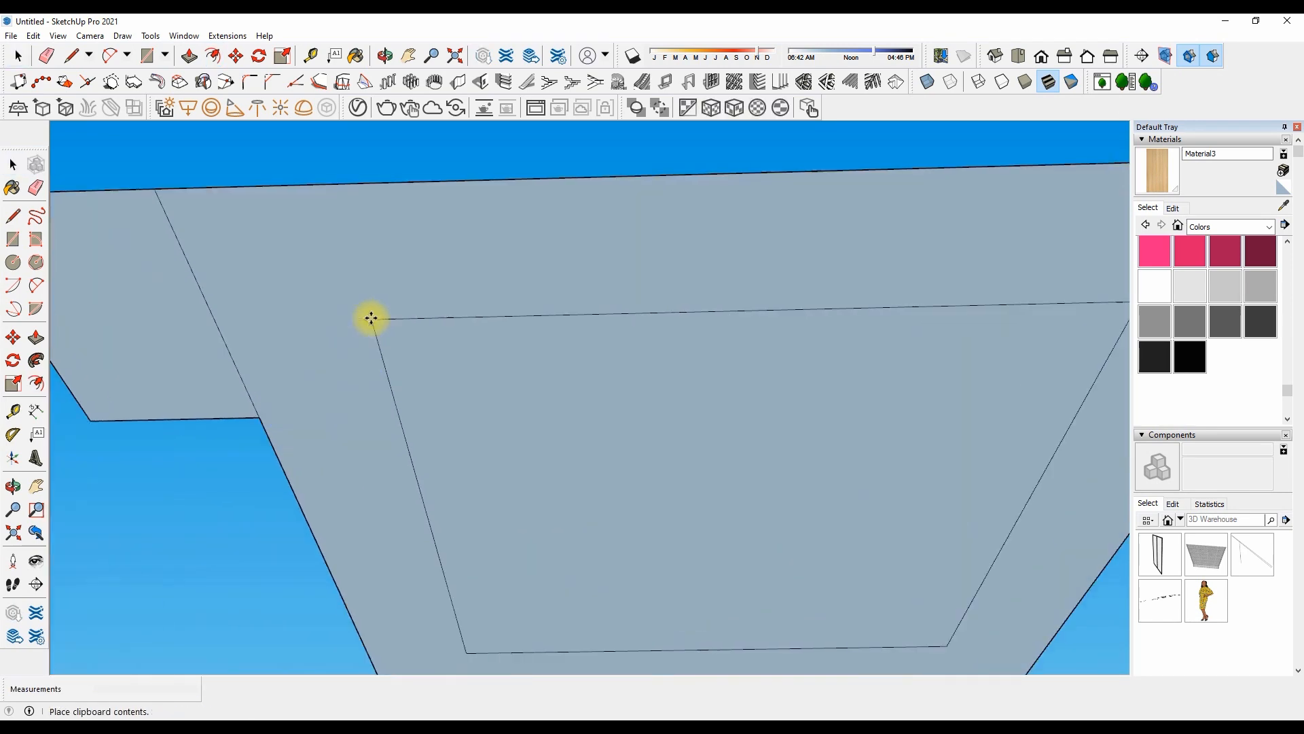
scroll(418, 275, "up", 4)
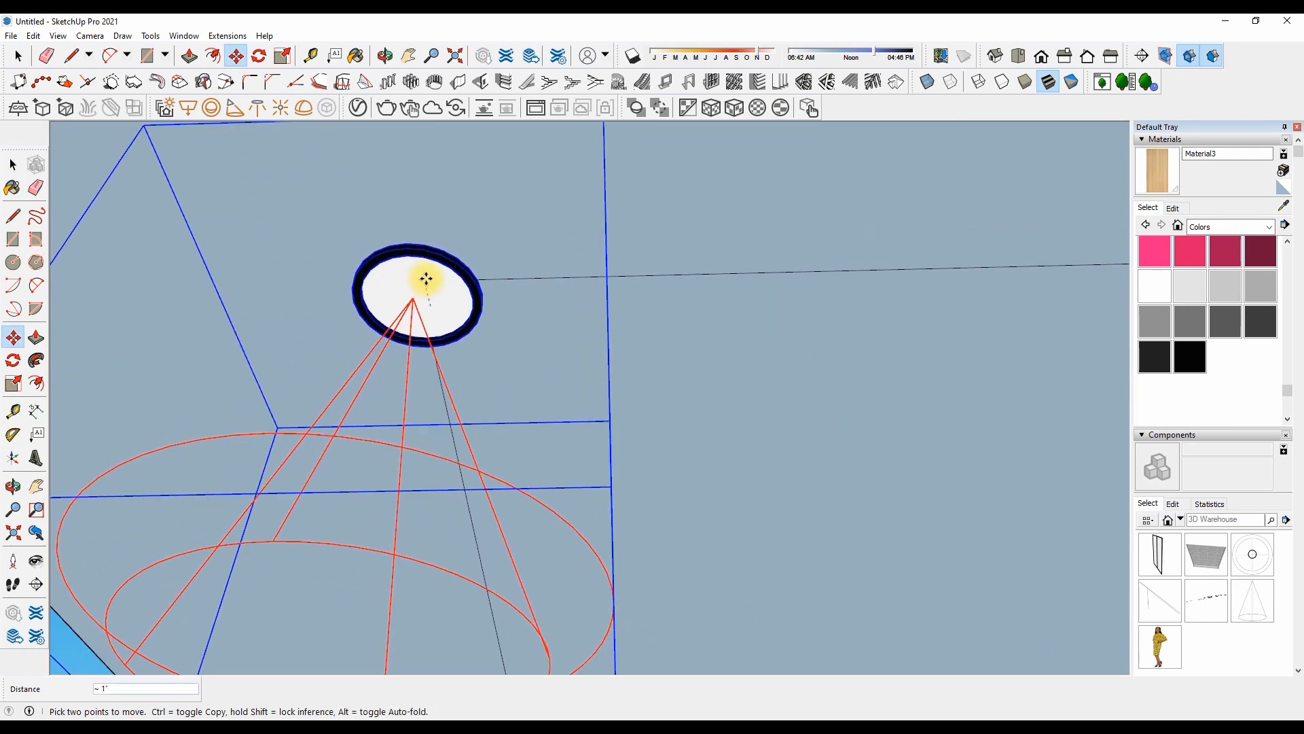
scroll(429, 307, "down", 6)
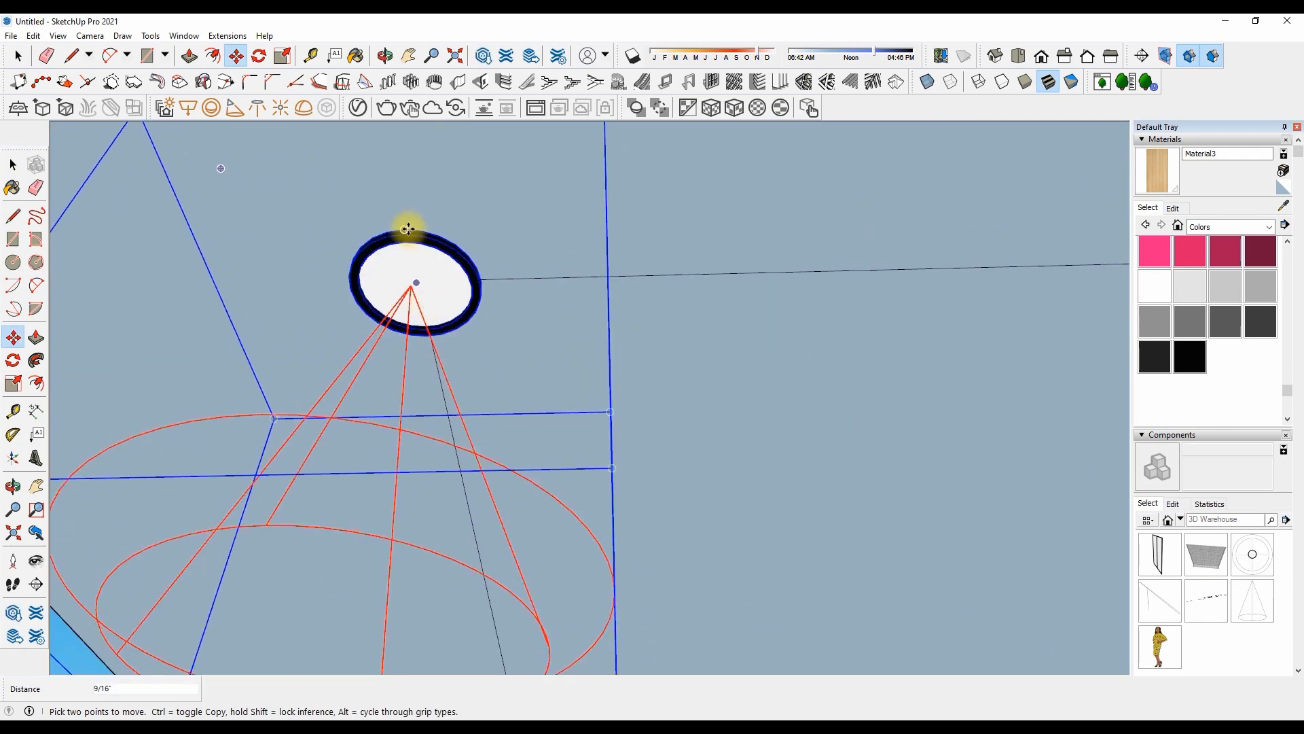
scroll(312, 273, "down", 3)
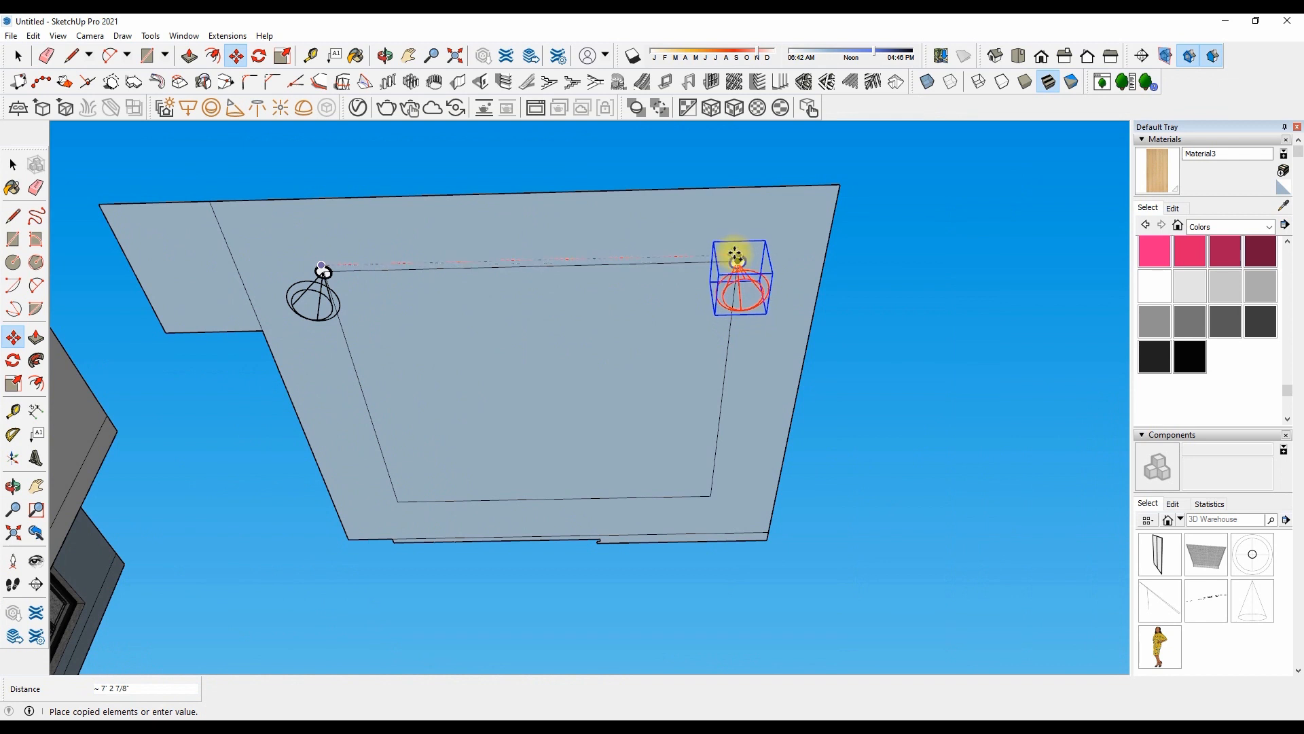
key("ctrl")
left_click(529, 267)
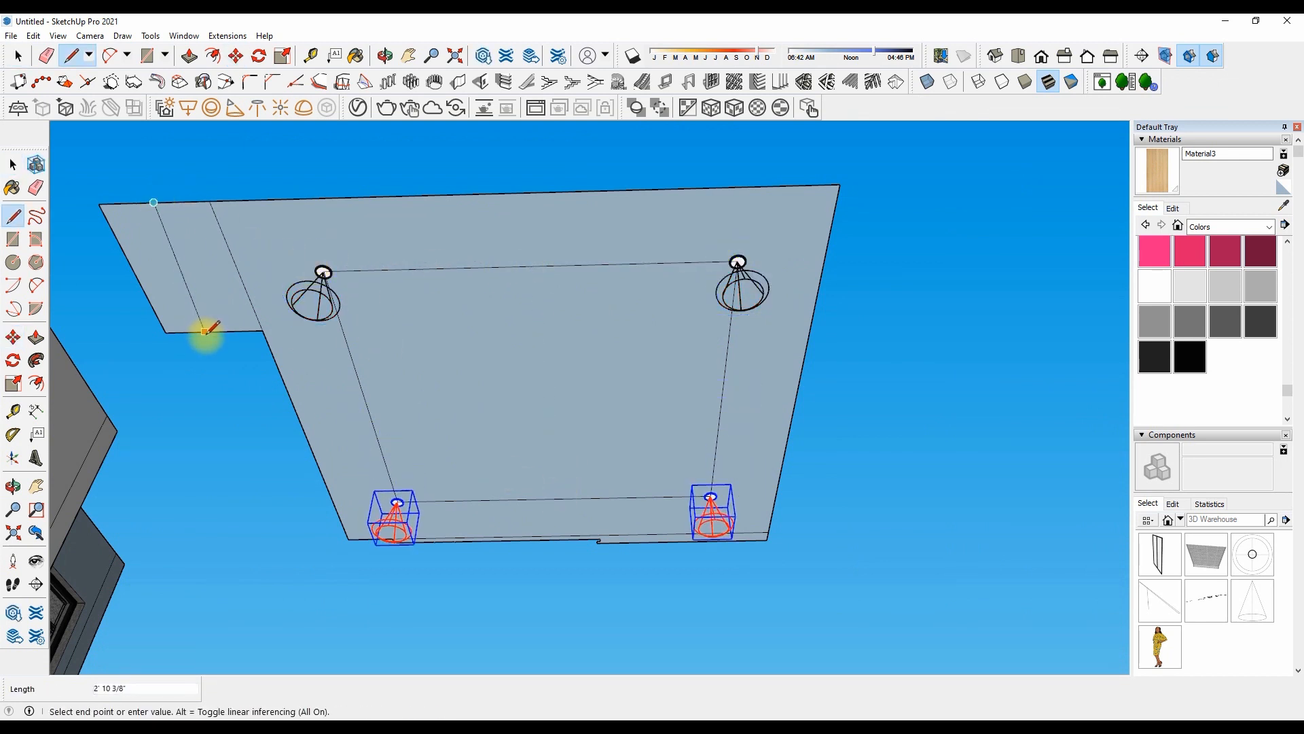
Copy a corner spotlight into the ceiling's small side section at its dividing line, then shift it 1.5 inches
key("ctrl")
left_click(322, 263)
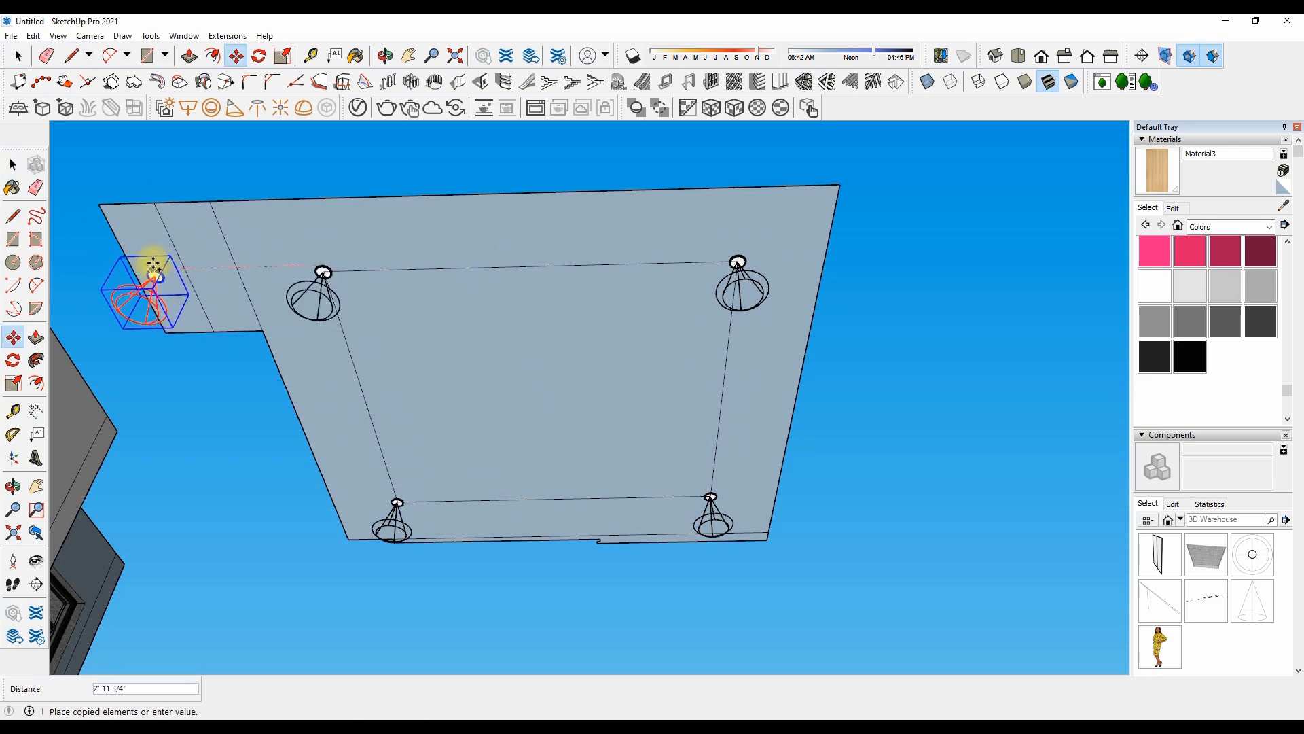
scroll(204, 288, "up", 3)
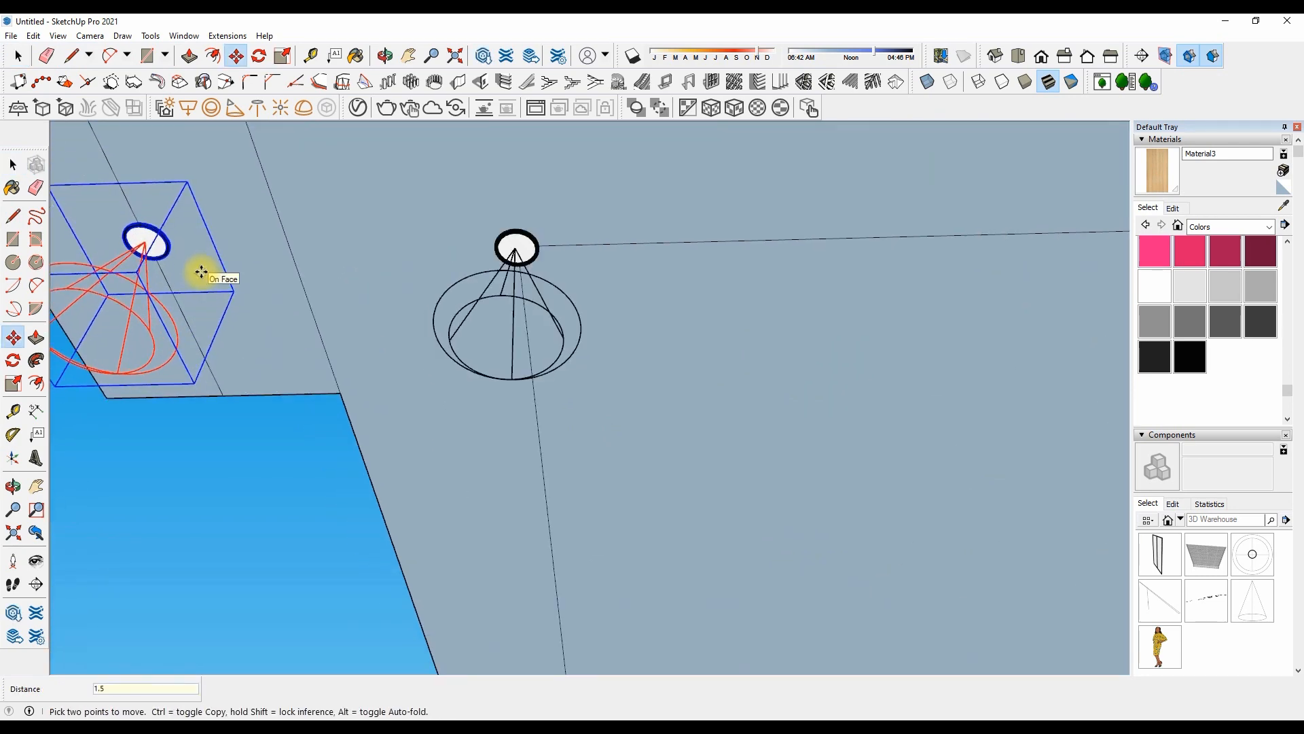
key("Return")
key("space")
Draw a centre line between the midpoints of the inset rectangle's two spotlight-ended long edges
scroll(201, 273, "down", 7)
scroll(404, 357, "up", 3)
key("l")
left_click(528, 293)
left_click(550, 500)
key("space")
middle_click_drag(563, 489, 650, 374)
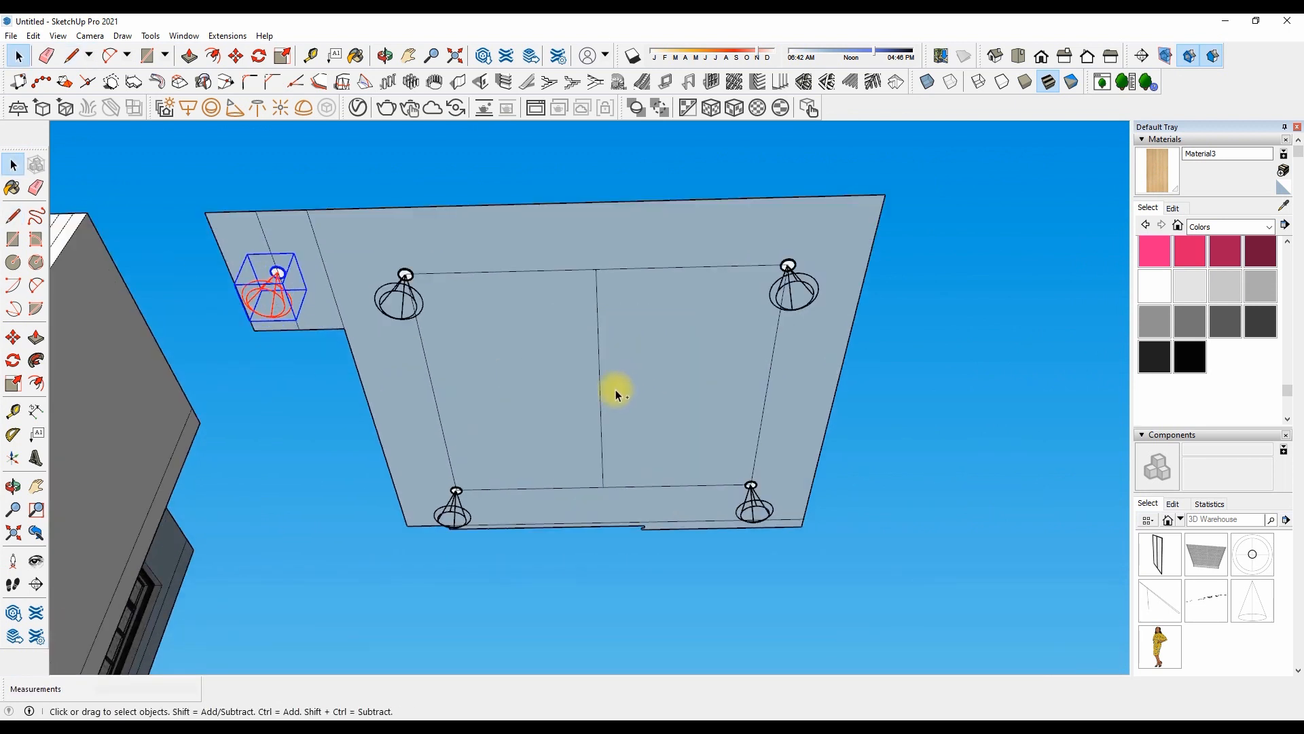
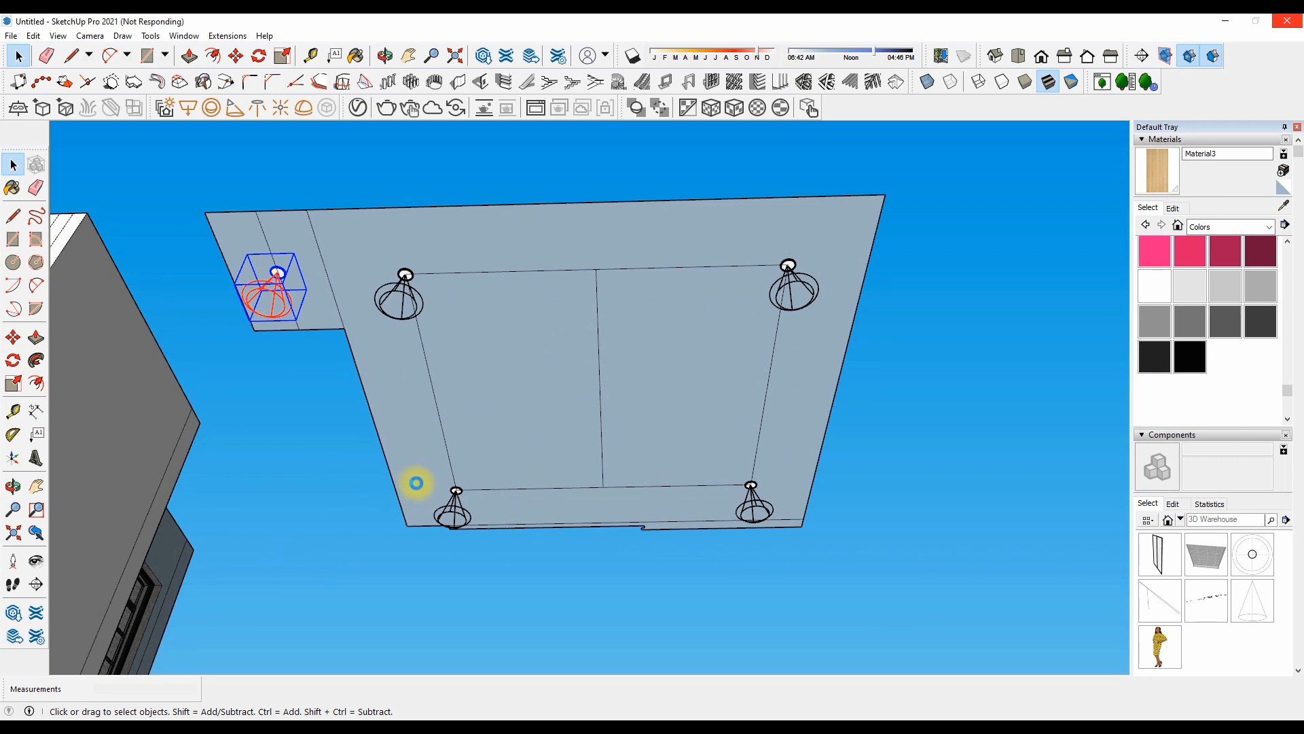
Paste the three-blade ceiling fan and move its mount onto the ceiling's centre line
scroll(589, 398, "down", 1)
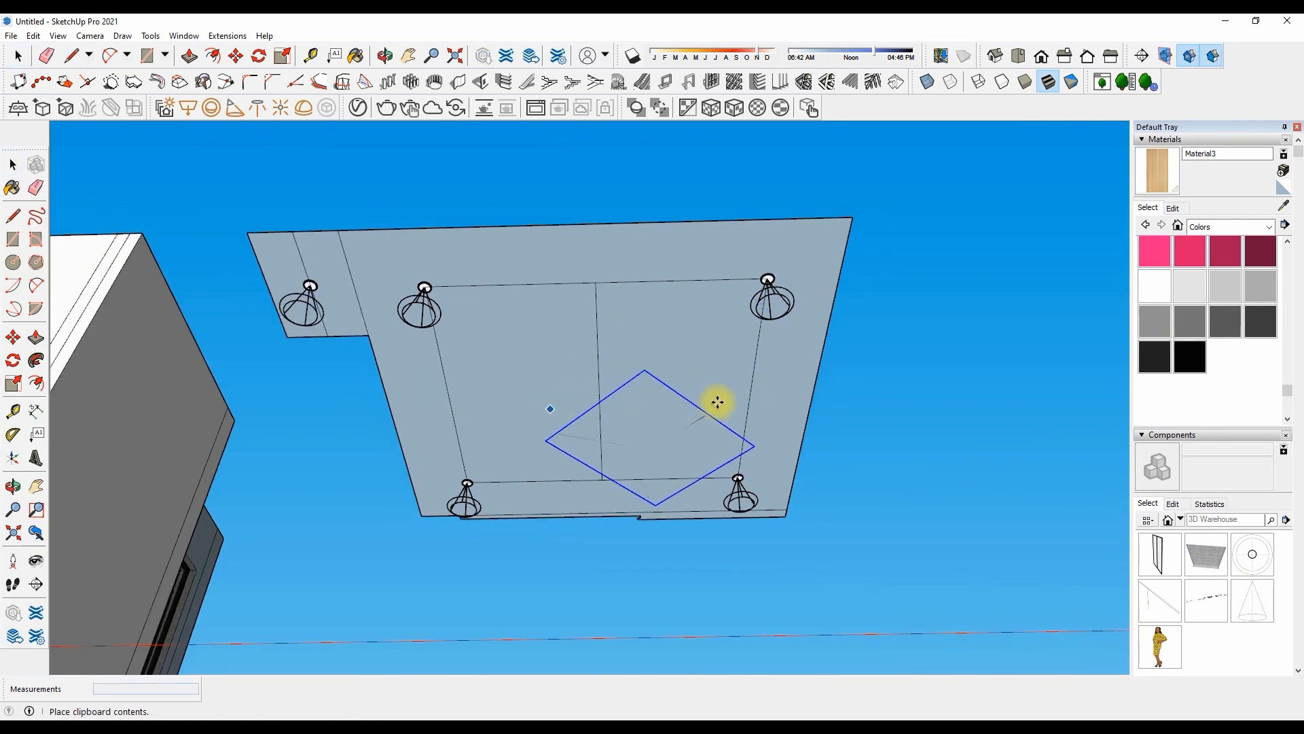
left_click(979, 395)
left_click(979, 395)
scroll(596, 392, "up", 4)
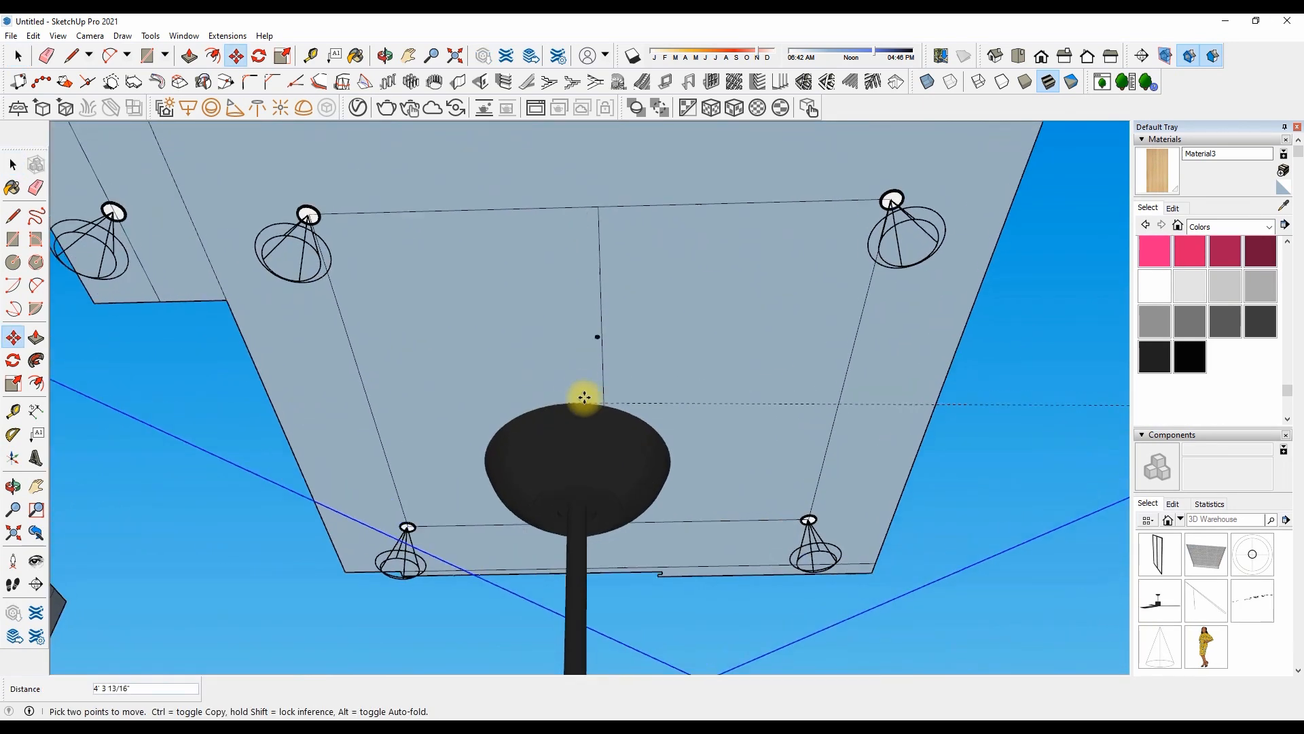
scroll(584, 394, "down", 3)
scroll(587, 397, "up", 2)
scroll(591, 397, "up", 2)
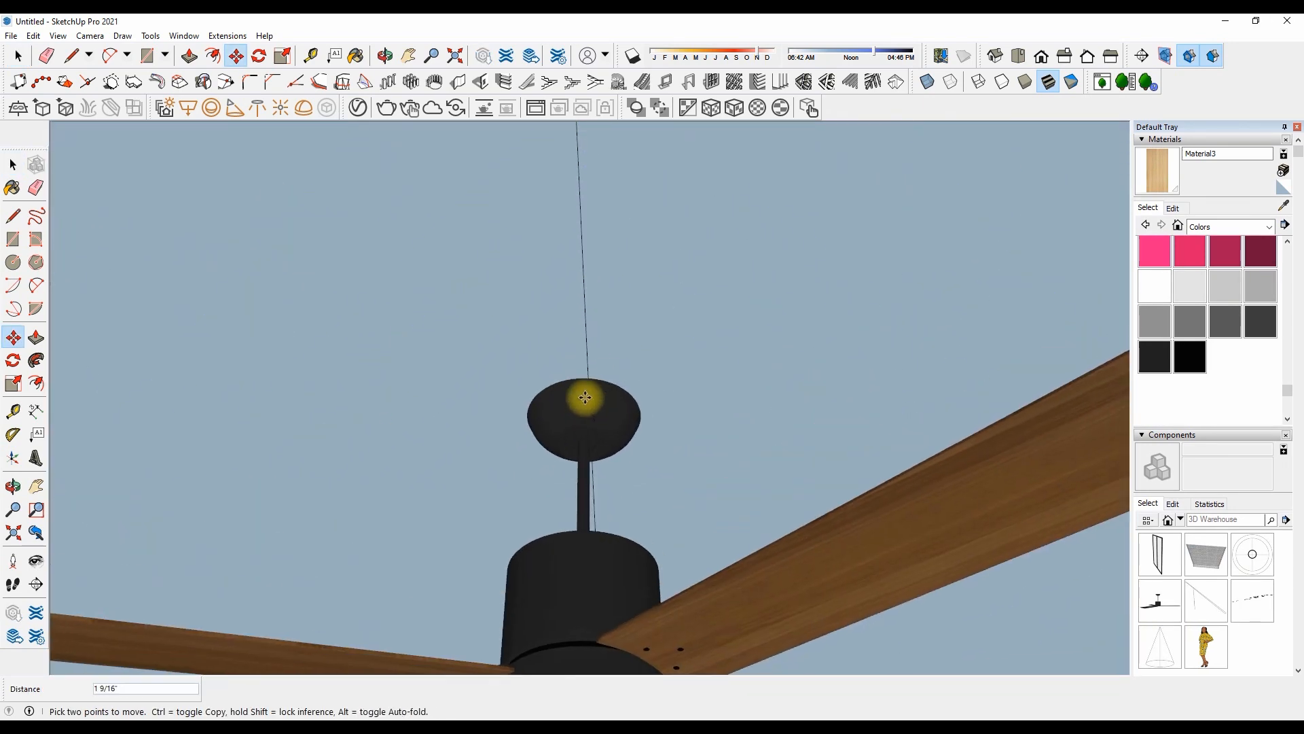
scroll(594, 391, "down", 1)
left_click(591, 396)
scroll(591, 396, "down", 4)
Reposition the ceiling fan so its mount is centred within the inset rectangle
key("space")
left_click_drag(575, 549, 603, 362)
right_click(603, 362)
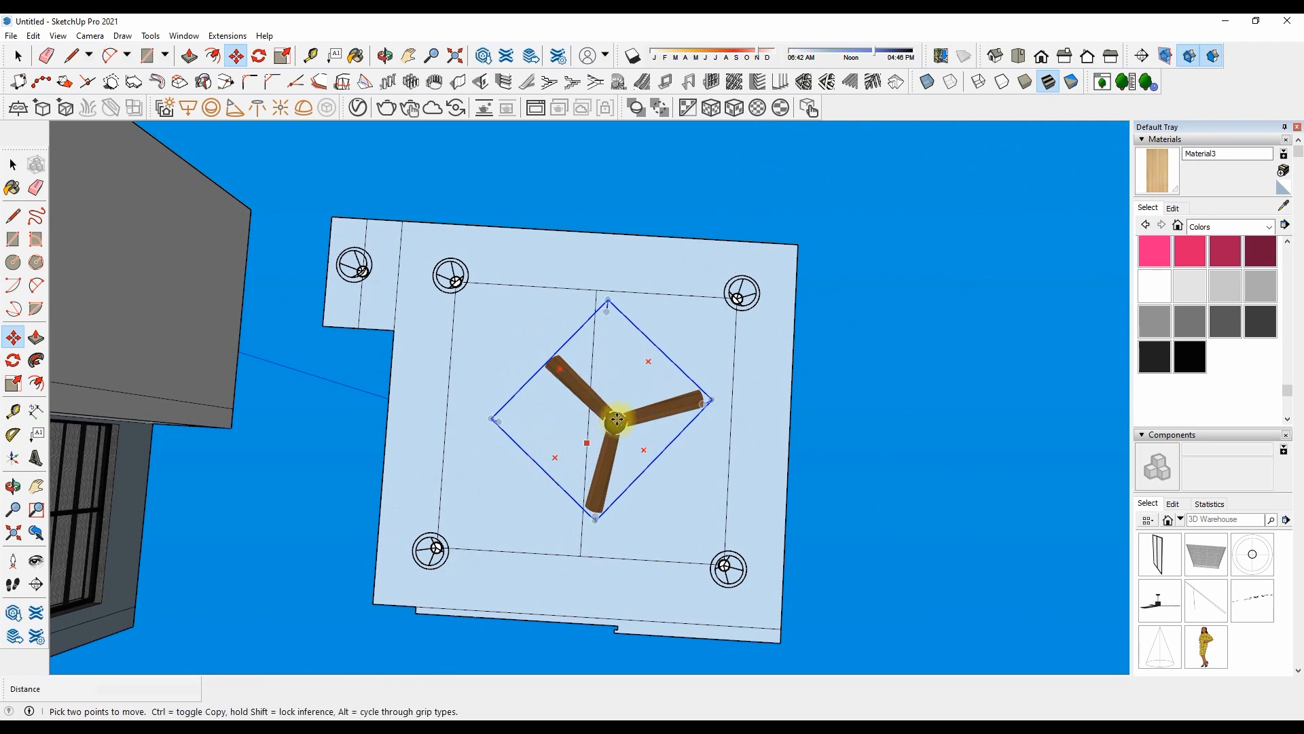
left_click(616, 419)
scroll(591, 417, "up", 1)
middle_click_drag(585, 397, 602, 509)
scroll(572, 215, "up", 2)
key("space")
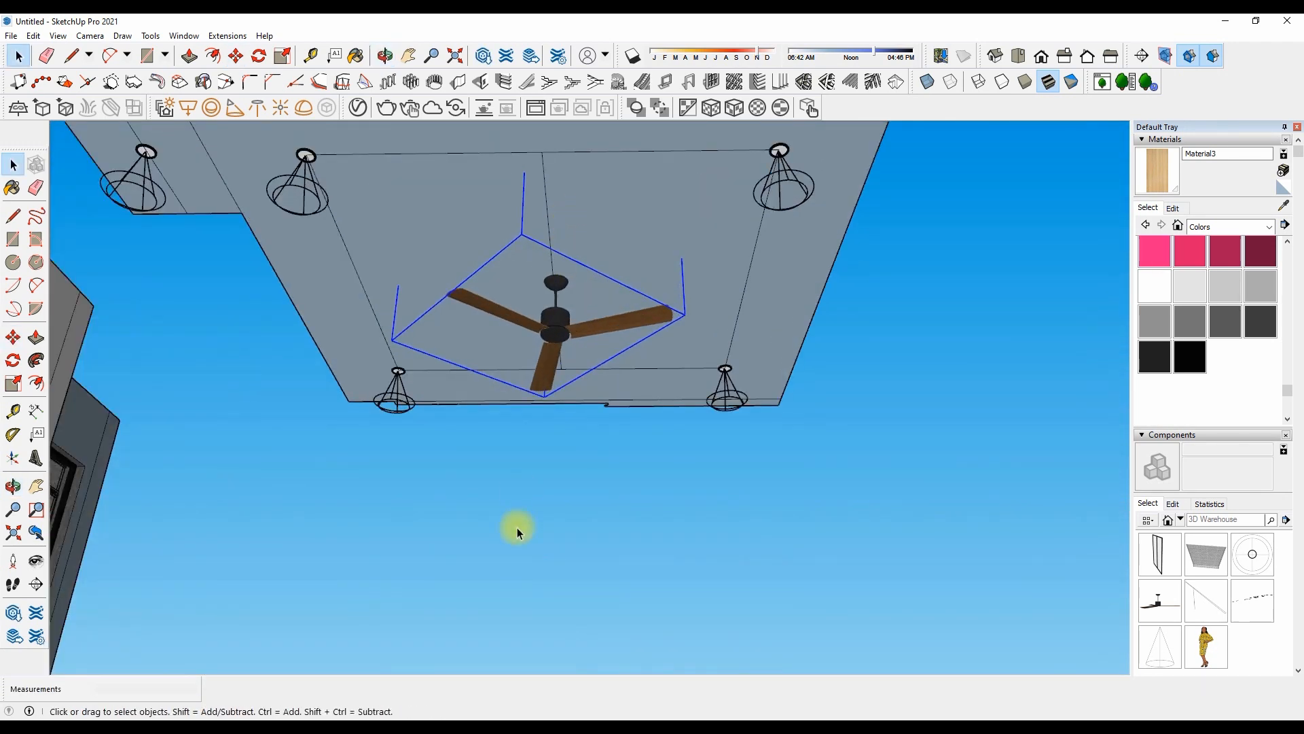
left_click(519, 530)
Paste the pair of small spotlights where the centre line meets the inset rectangle's edge
scroll(519, 517, "down", 1)
scroll(523, 216, "up", 1)
scroll(520, 469, "down", 2)
scroll(512, 296, "up", 3)
key("ctrl+v")
scroll(543, 319, "up", 3)
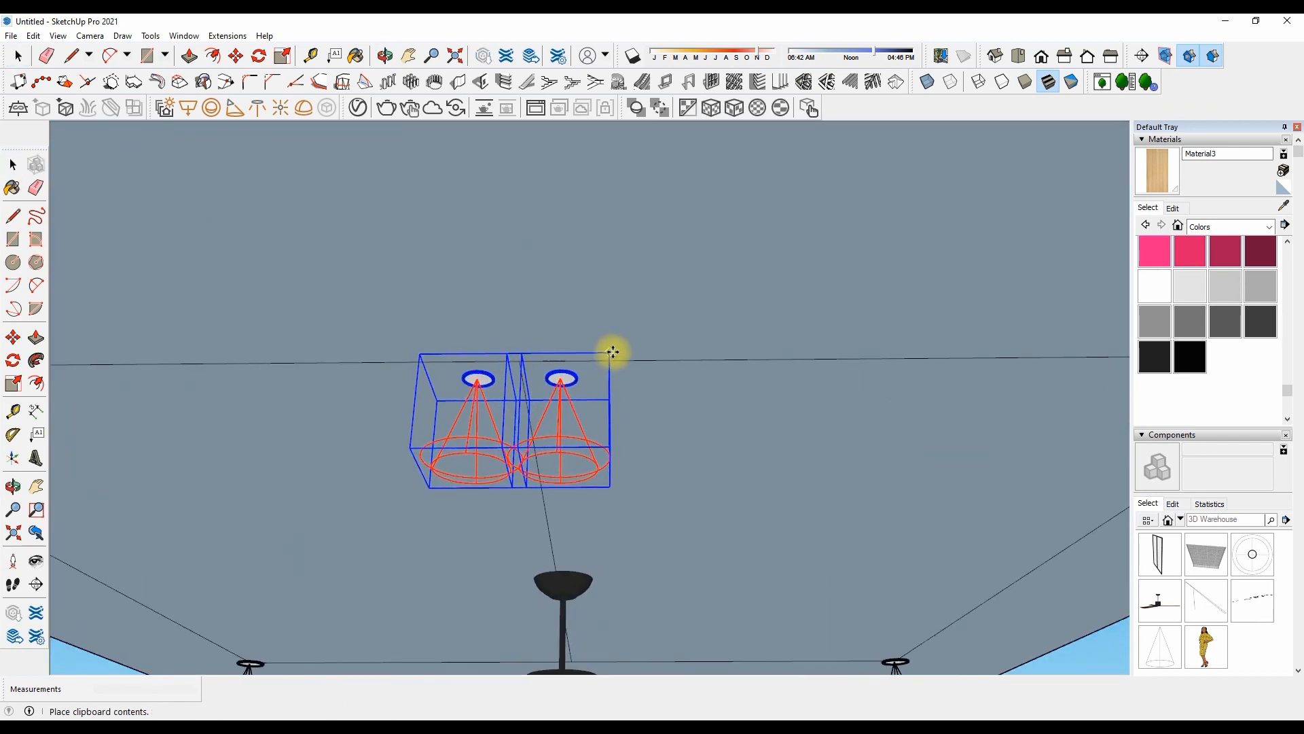
left_click(612, 363)
scroll(591, 379, "down", 1)
scroll(621, 341, "up", 5)
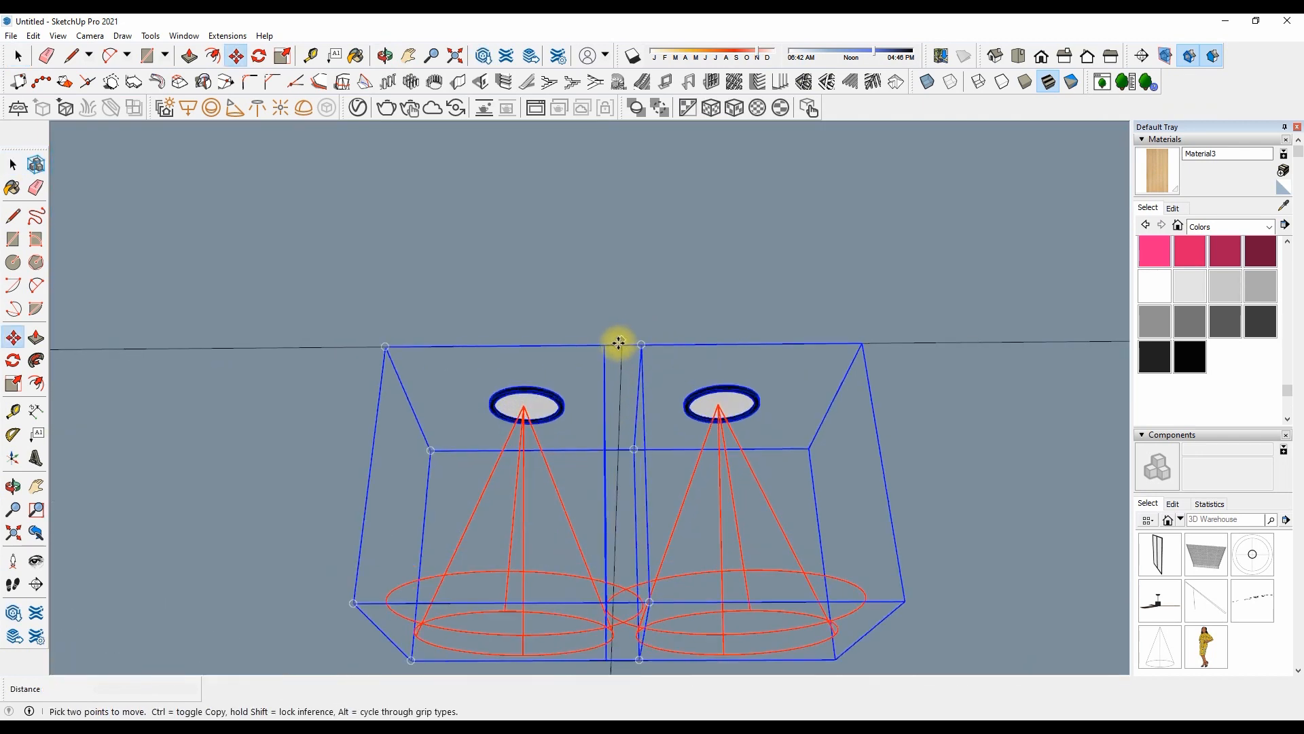
Copy the spotlight pair along the centre line to the opposite edge of the inset rectangle
left_click(619, 348)
key("ctrl")
scroll(619, 348, "down", 5)
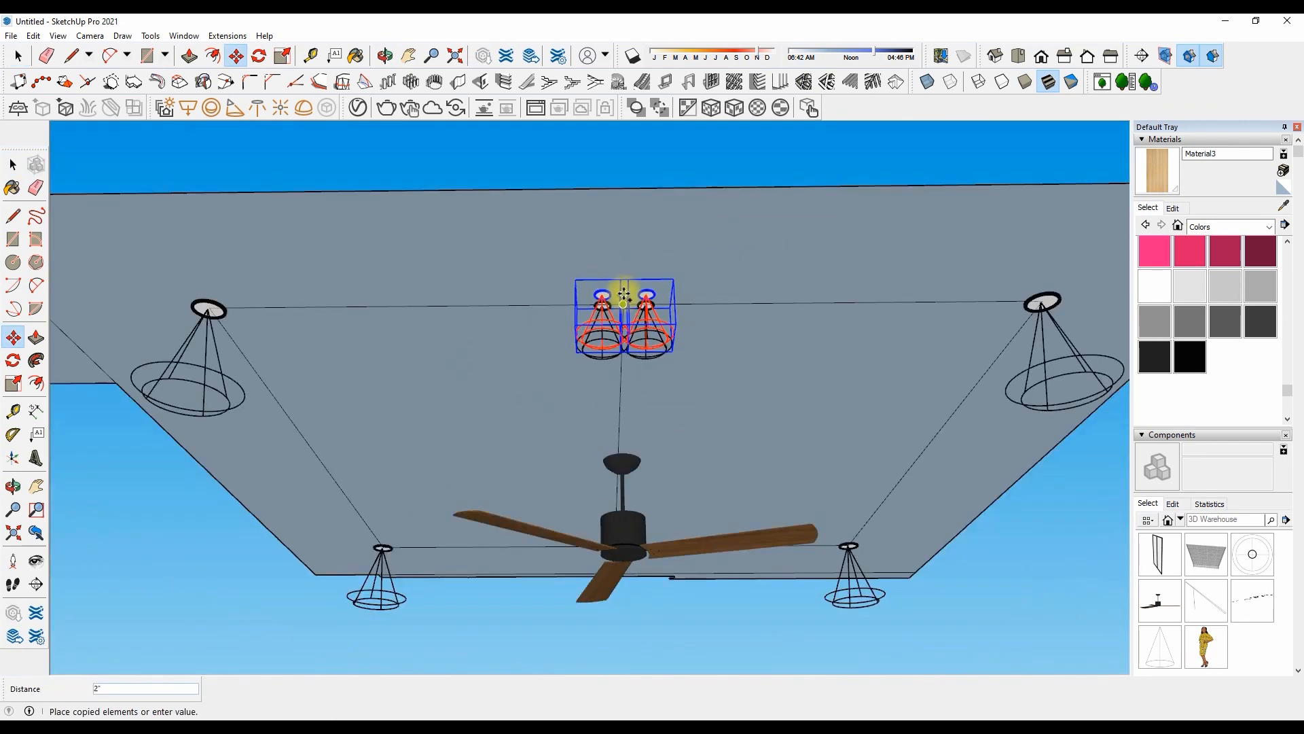
scroll(708, 501, "up", 6)
key("space")
left_click(674, 547)
scroll(677, 547, "down", 4)
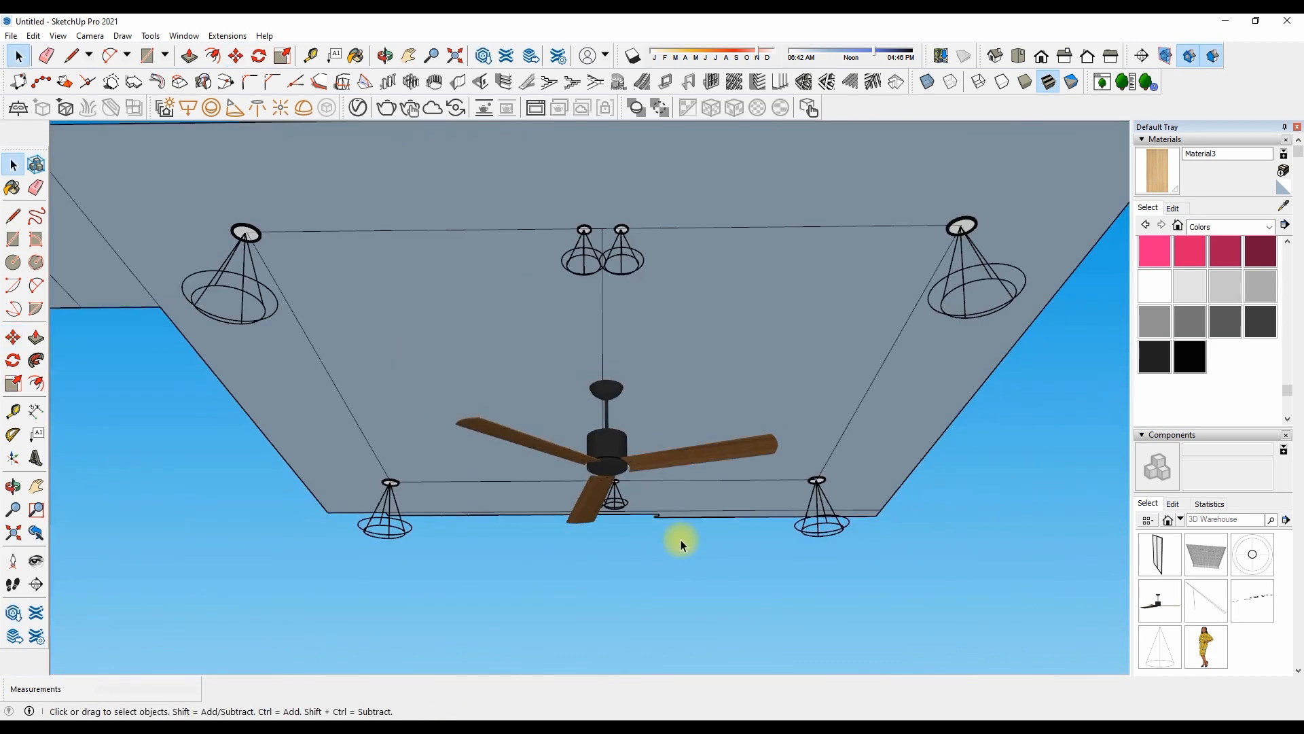
Paste the long linear light and move its midpoint to the crosswise centre line's end on the inset rectangle's side
middle_click_drag(679, 540, 620, 583)
key("e")
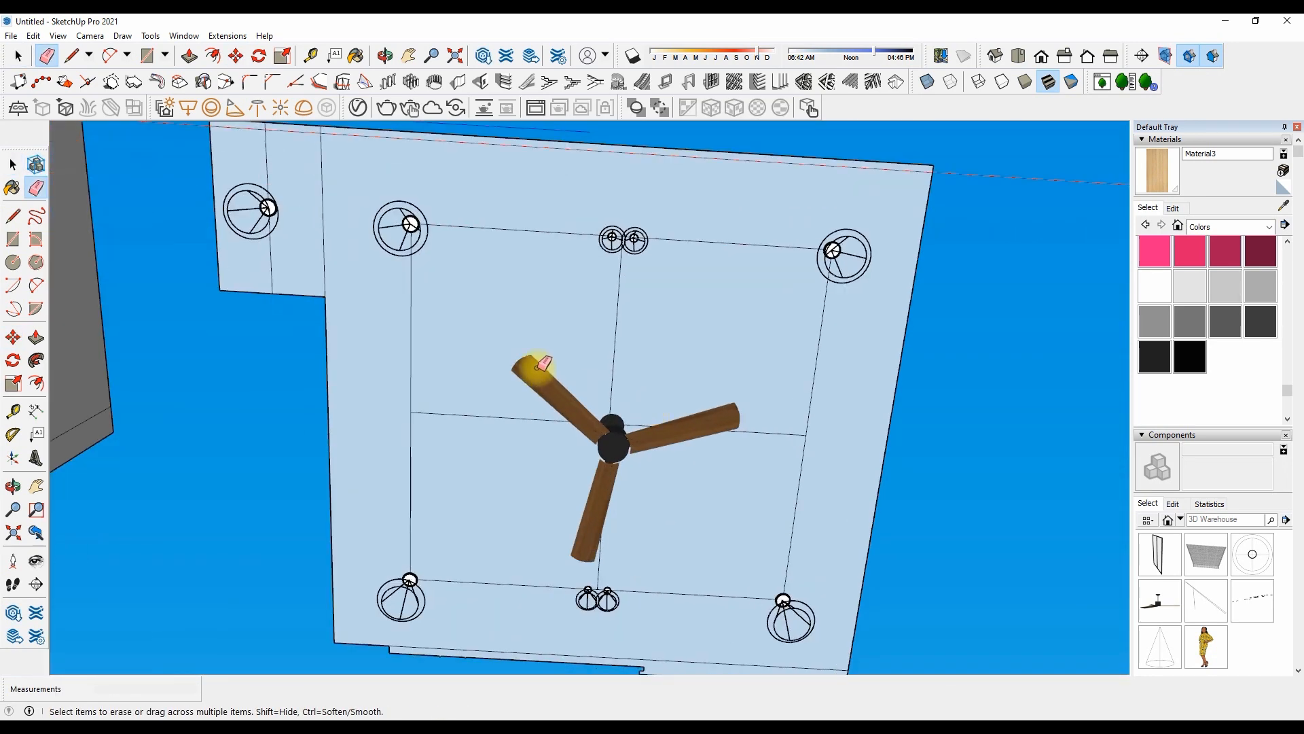
scroll(466, 400, "up", 2)
key("ctrl+v")
scroll(371, 387, "up", 2)
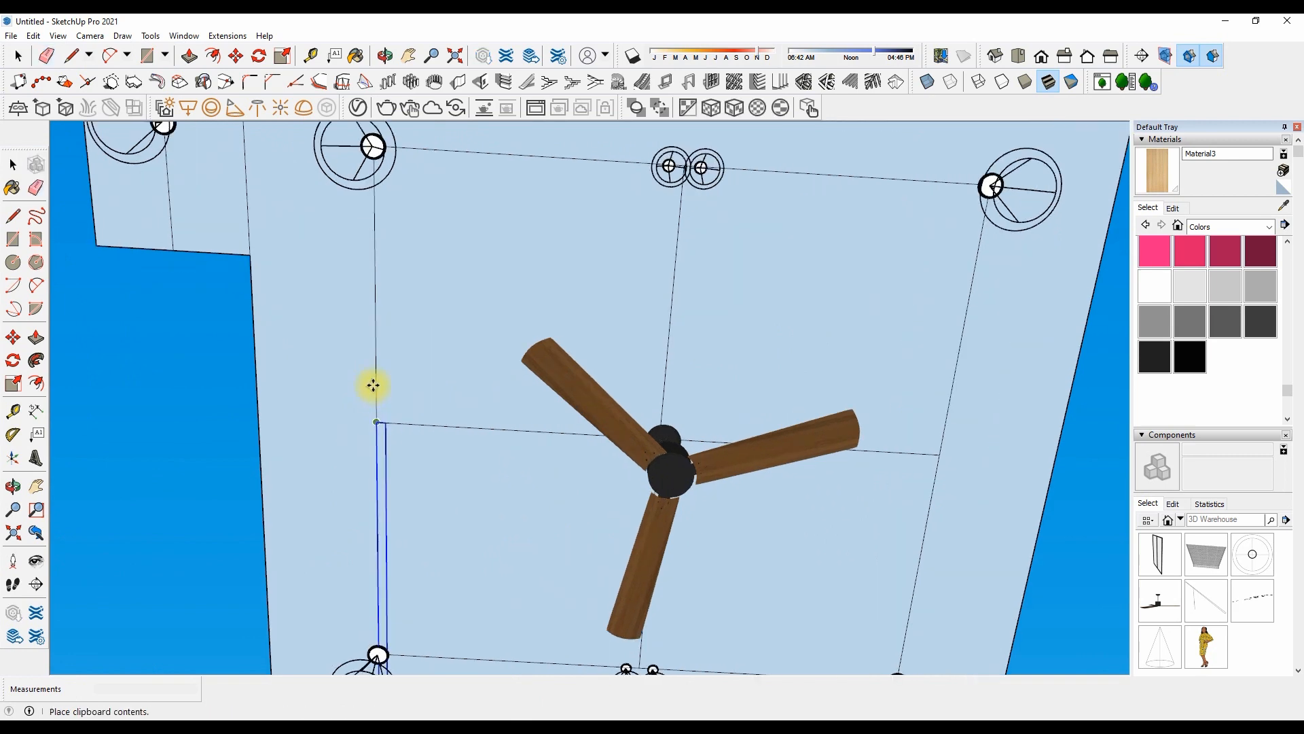
scroll(374, 308, "down", 3)
left_click(886, 342)
scroll(849, 421, "up", 3)
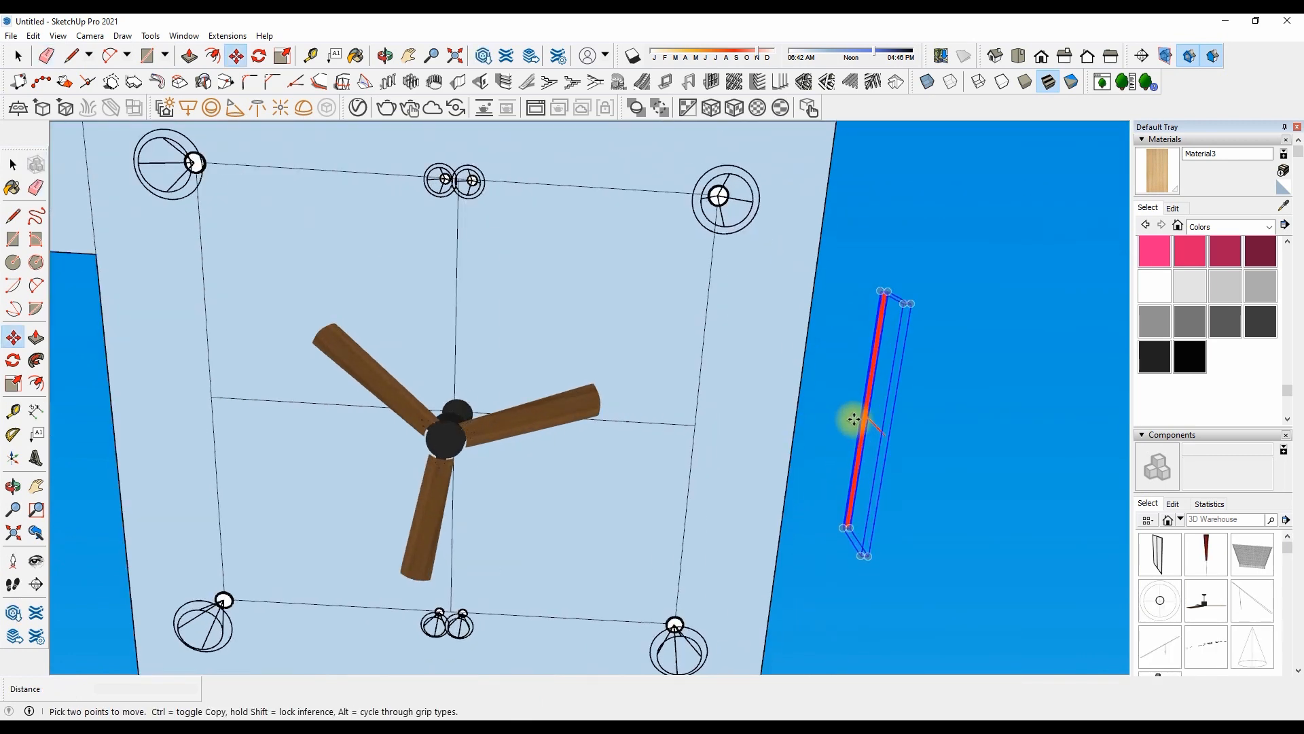
scroll(212, 405, "up", 5)
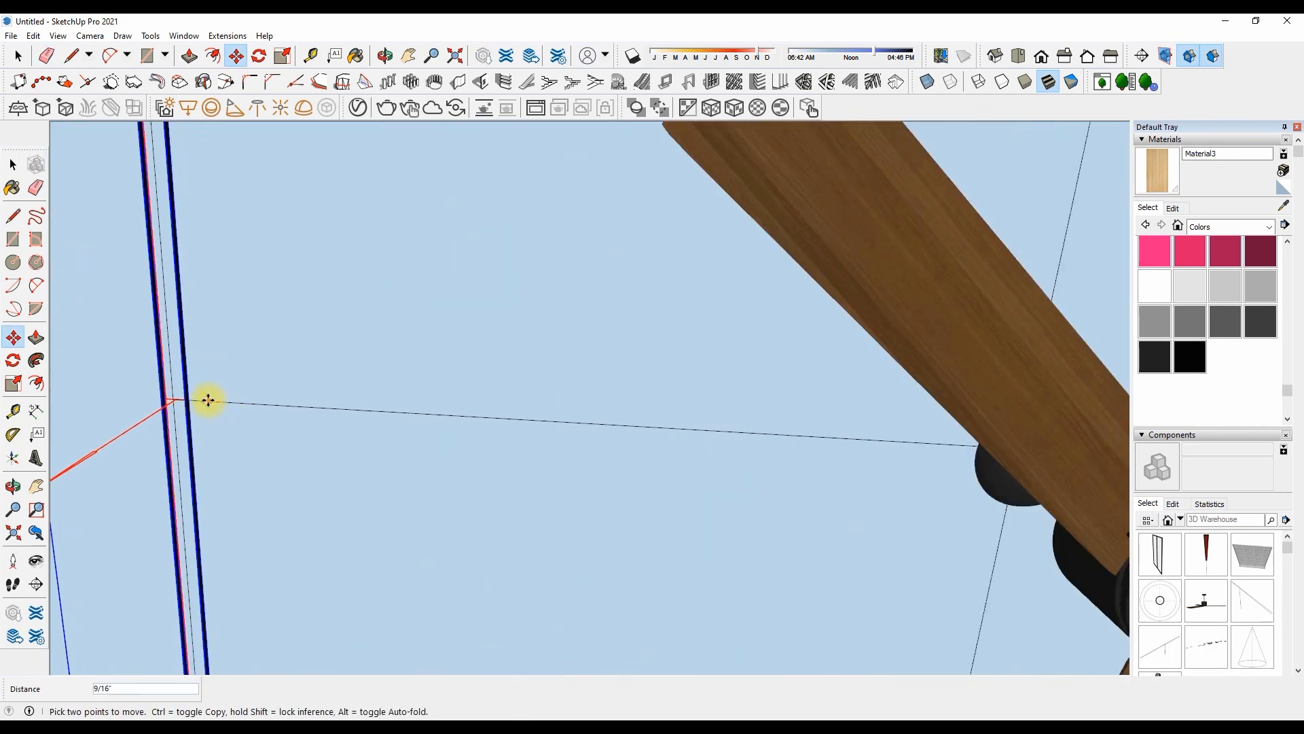
Shift the linear light 1/4 inch sideways to line it up with the inset rectangle's side
scroll(224, 428, "down", 1)
scroll(232, 459, "down", 2)
middle_click_drag(233, 459, 160, 250)
scroll(160, 253, "up", 5)
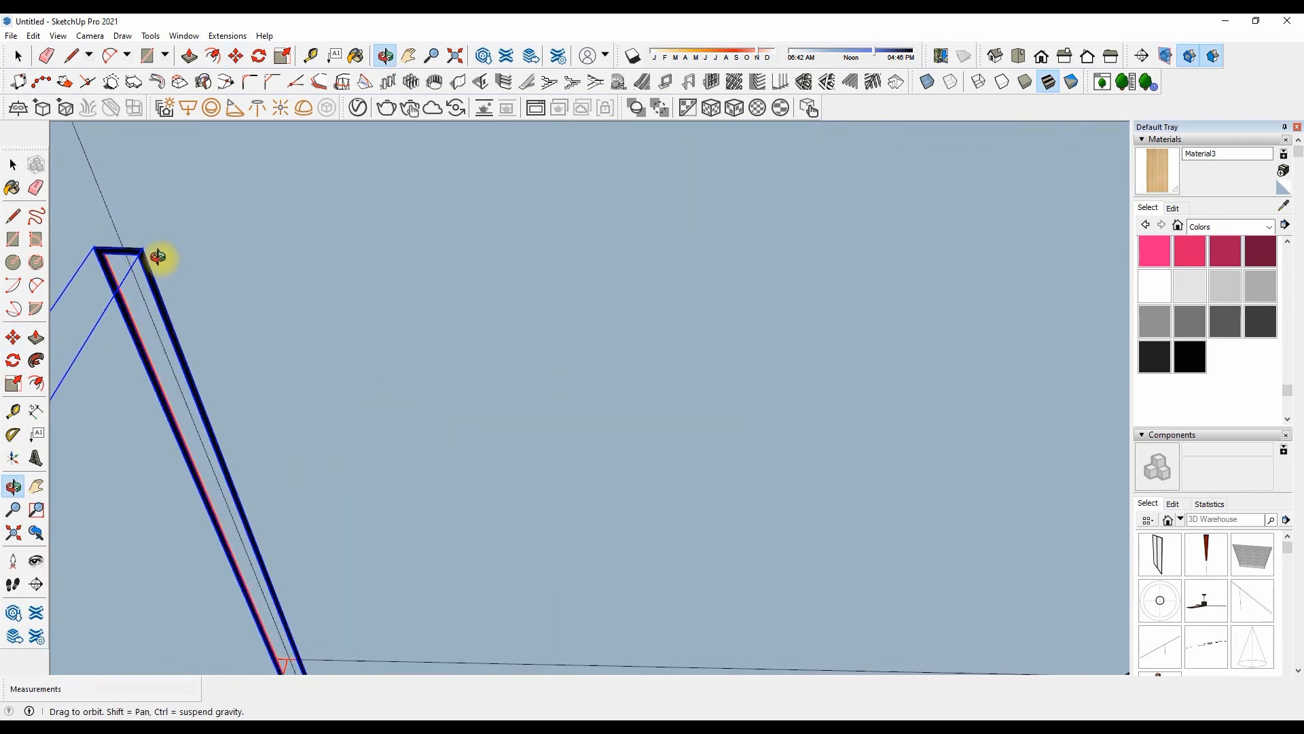
left_click(141, 243)
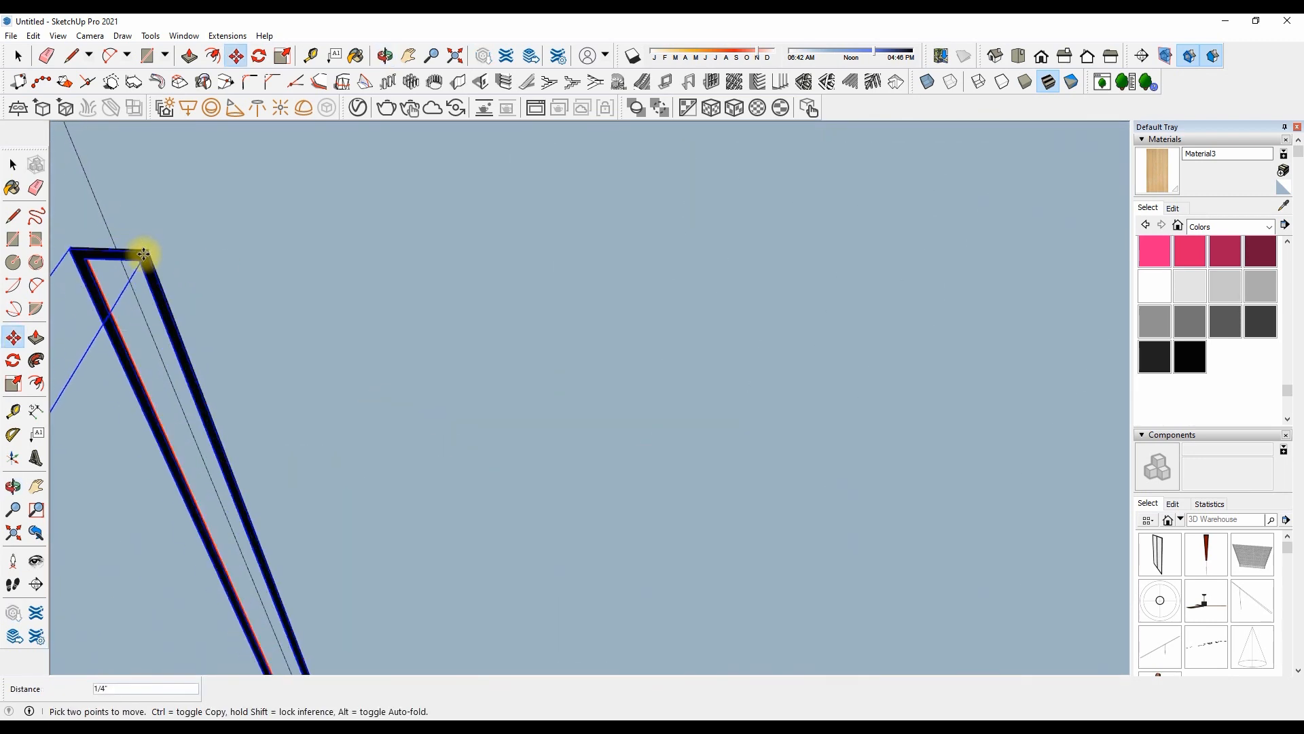
Copy the linear light onto the opposite side of the inset rectangle
left_click(106, 240)
key("ctrl")
scroll(151, 234, "down", 5)
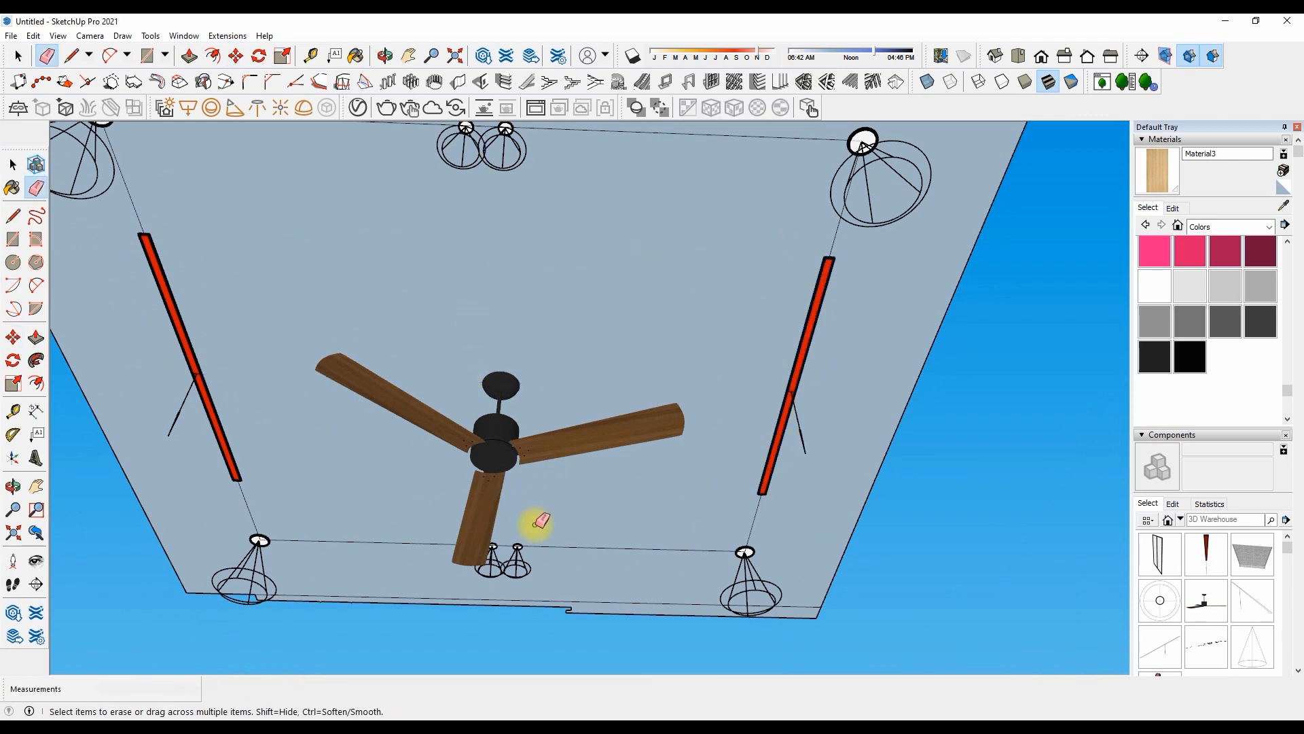
Erase the layout lines between the ceiling lights and paint the ceiling with Color M00
scroll(326, 282, "down", 3)
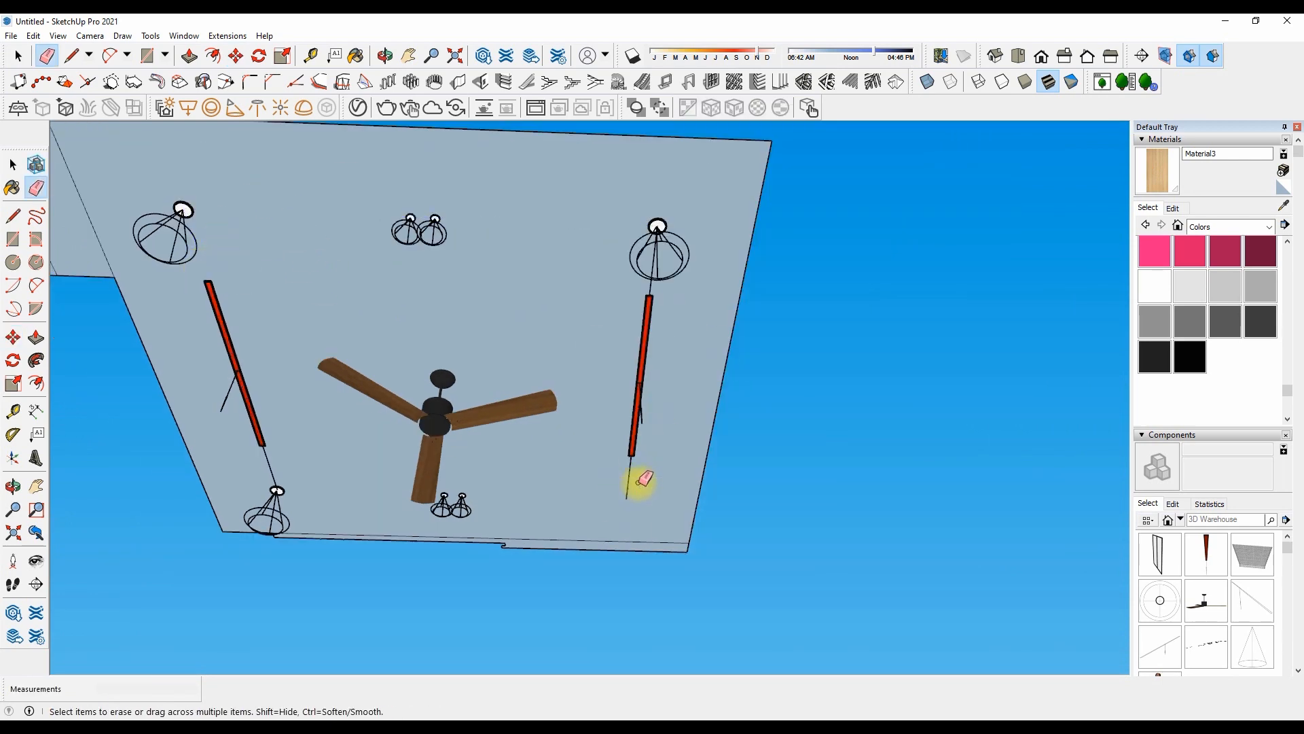
left_click(634, 346, "shift")
scroll(583, 344, "down", 3)
scroll(448, 360, "up", 2)
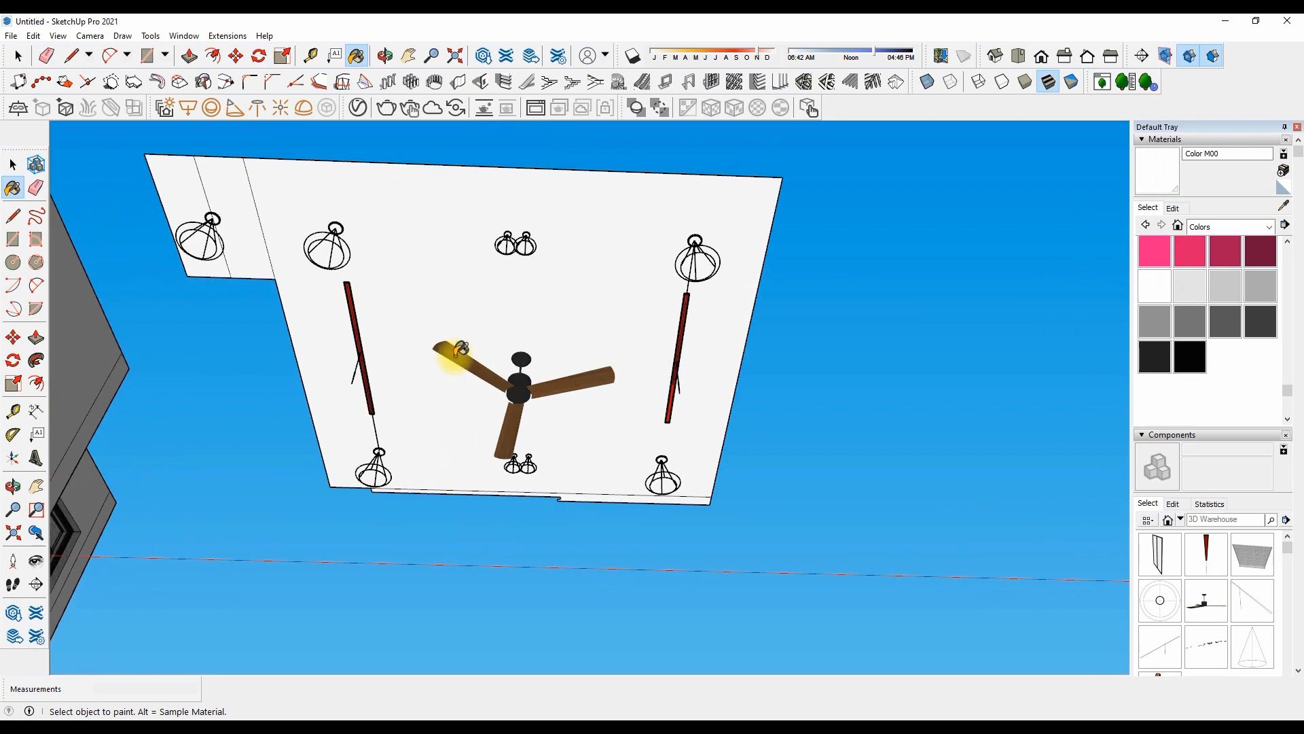
Select the ceiling with all its lights and fan and make it a single component
scroll(415, 322, "down", 3)
key("space")
scroll(289, 241, "up", 3)
scroll(275, 207, "down", 3)
left_click_drag(787, 536, 786, 535)
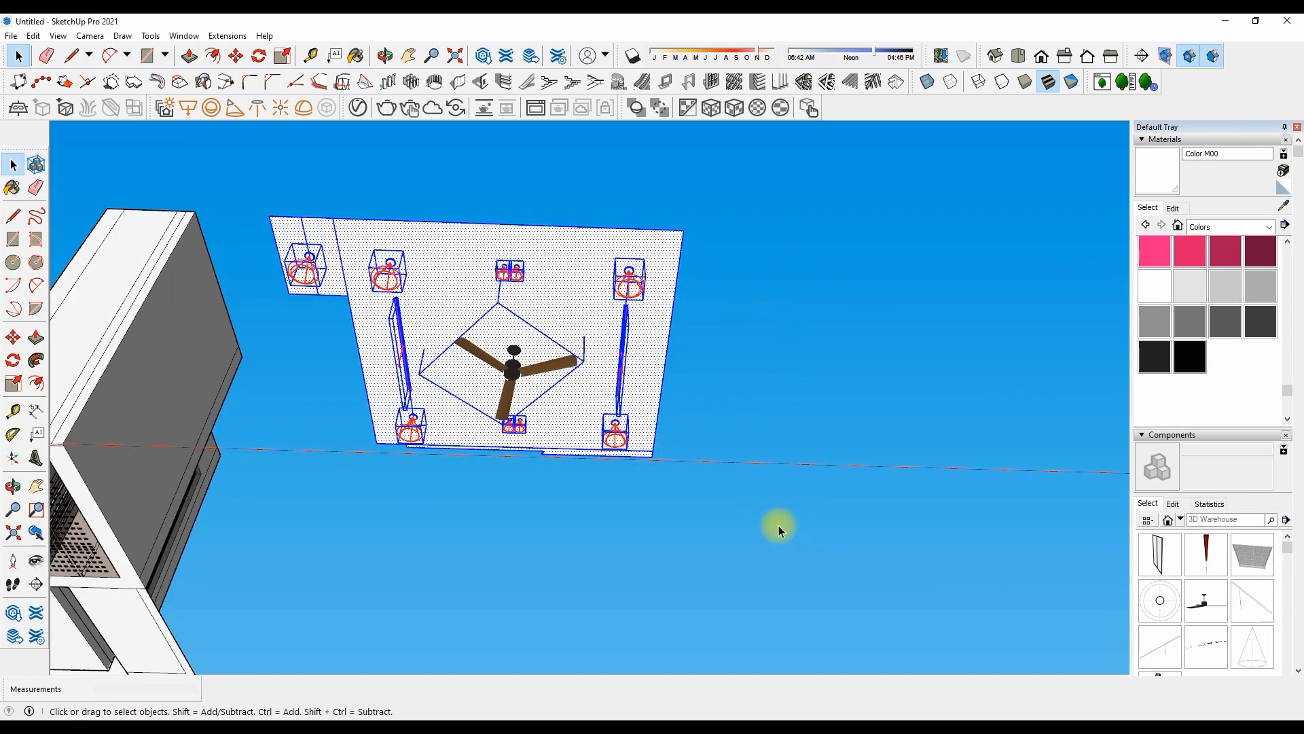
key("g")
key("Return")
Move the ceiling component by its corner onto the room and raise it 120 inches
left_click(685, 231)
scroll(496, 223, "down", 3)
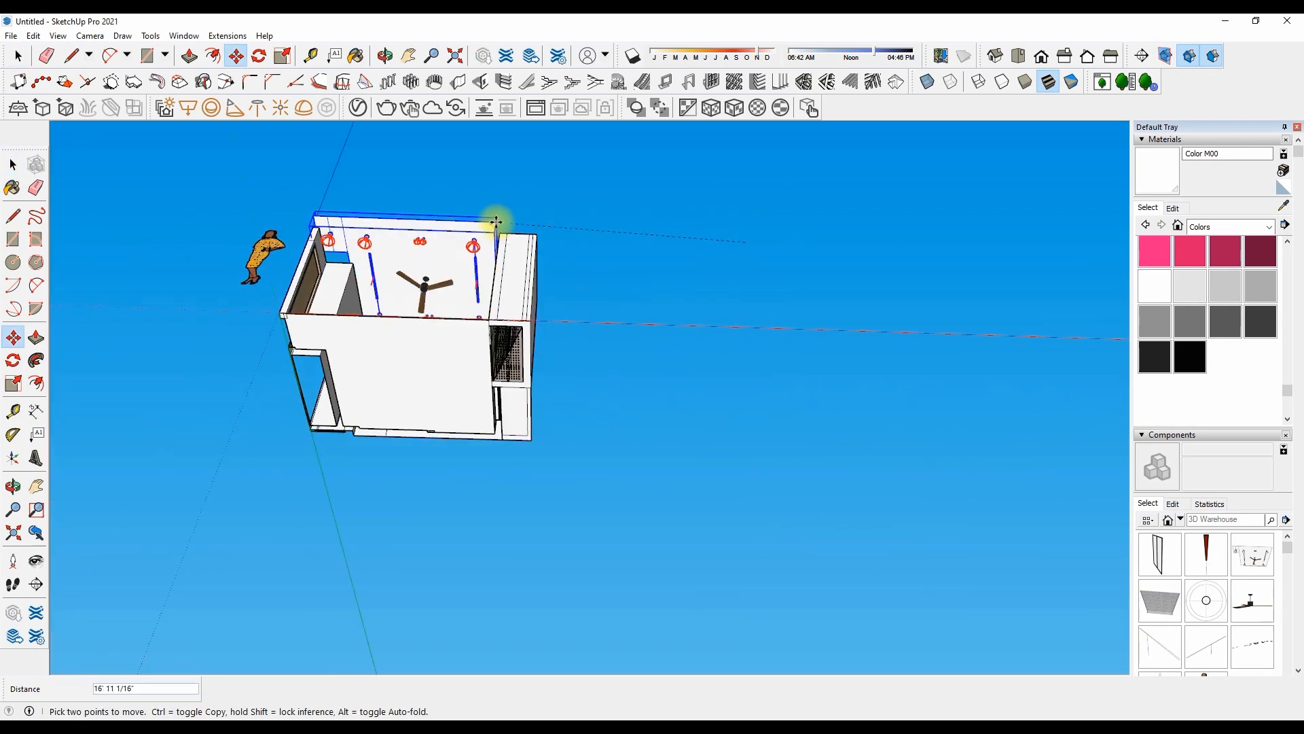
middle_click_drag(396, 306, 401, 209)
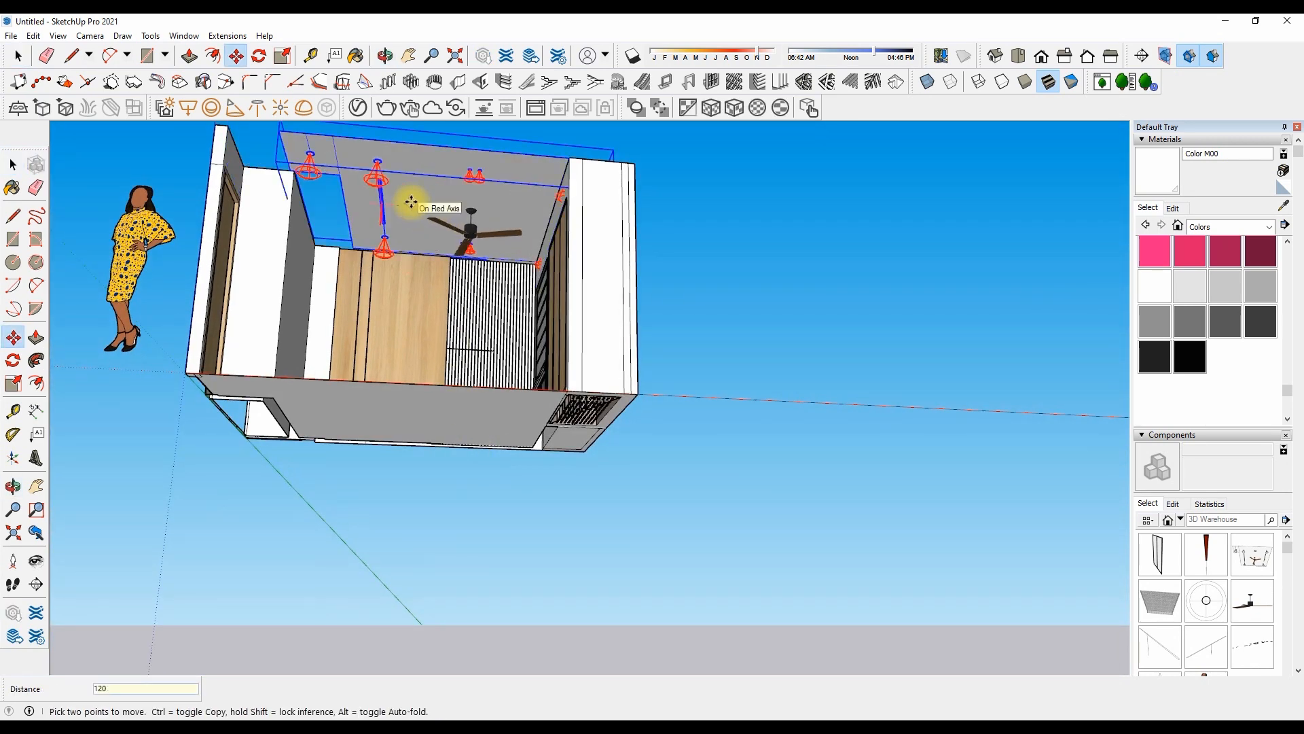
Move the ceiling component 20' along the red axis to leave the room open
type("20'")
key("Return")
key("space")
left_click(401, 216)
scroll(410, 208, "up", 1)
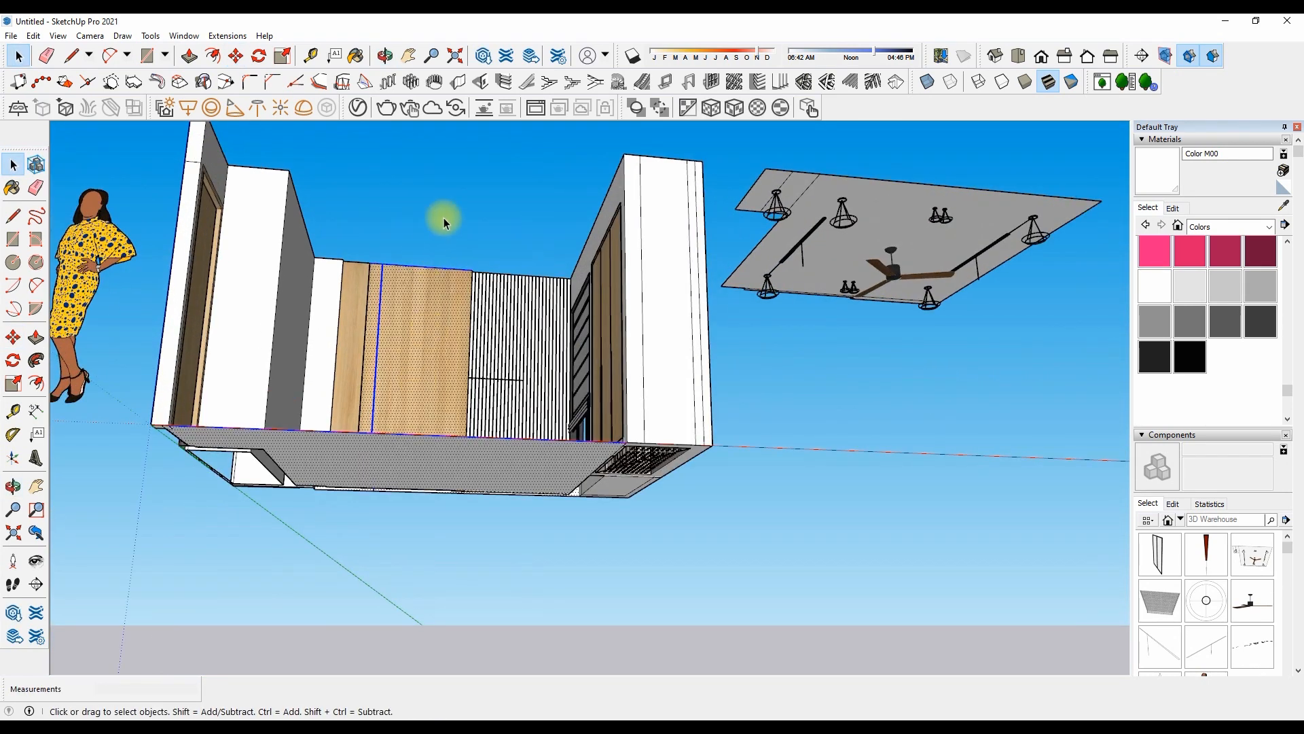
Mark the skirting height on the narrow wood strip by copying its bottom edge 6 inches upward
key("l")
left_click(460, 193)
middle_click_drag(479, 215, 437, 602)
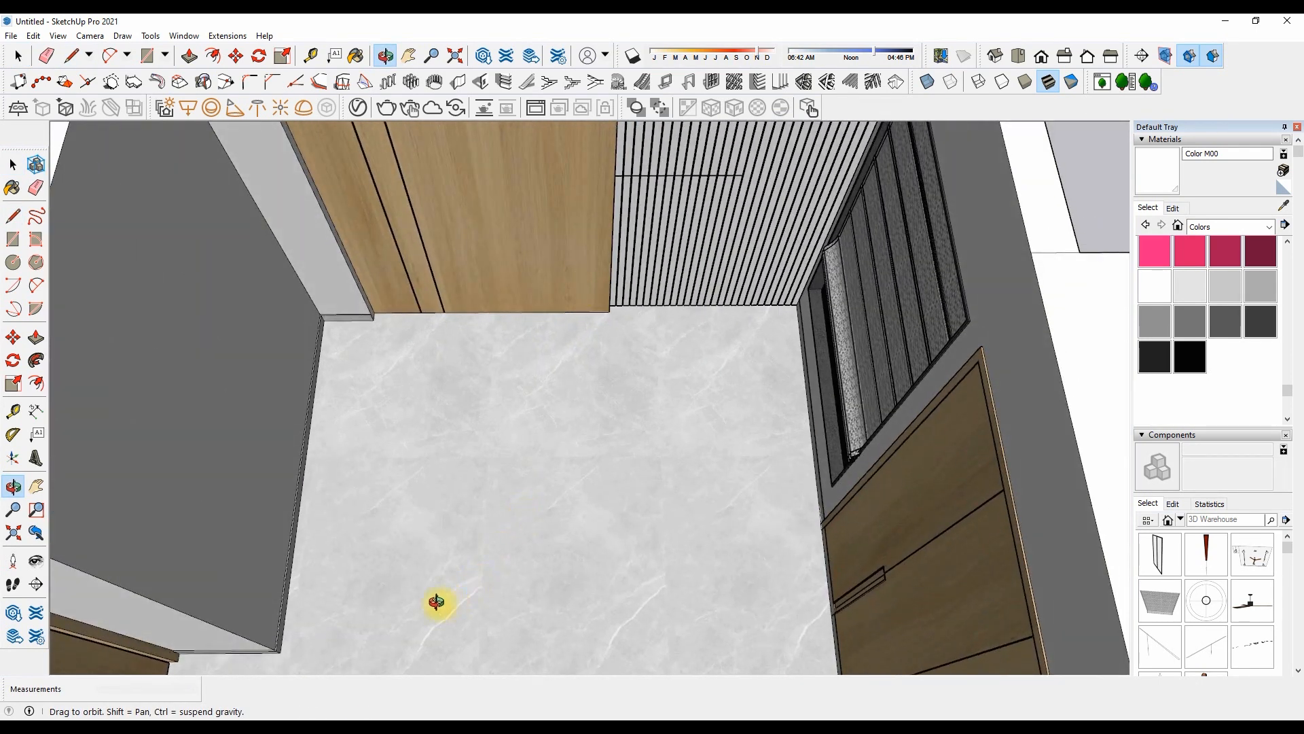
left_click(837, 646)
scroll(564, 651, "down", 3)
middle_click_drag(706, 394, 714, 483)
scroll(781, 538, "up", 8)
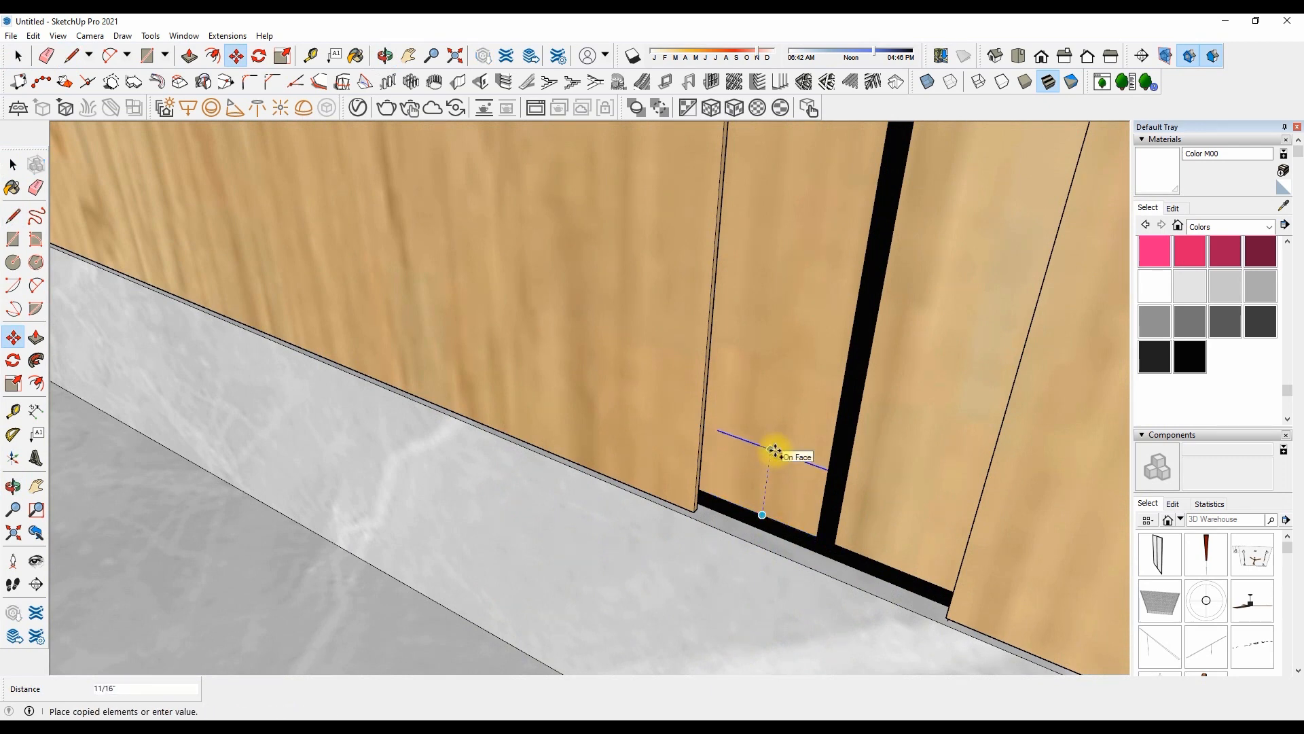
type("6")
key("Return")
scroll(783, 541, "down", 5)
scroll(815, 373, "up", 4)
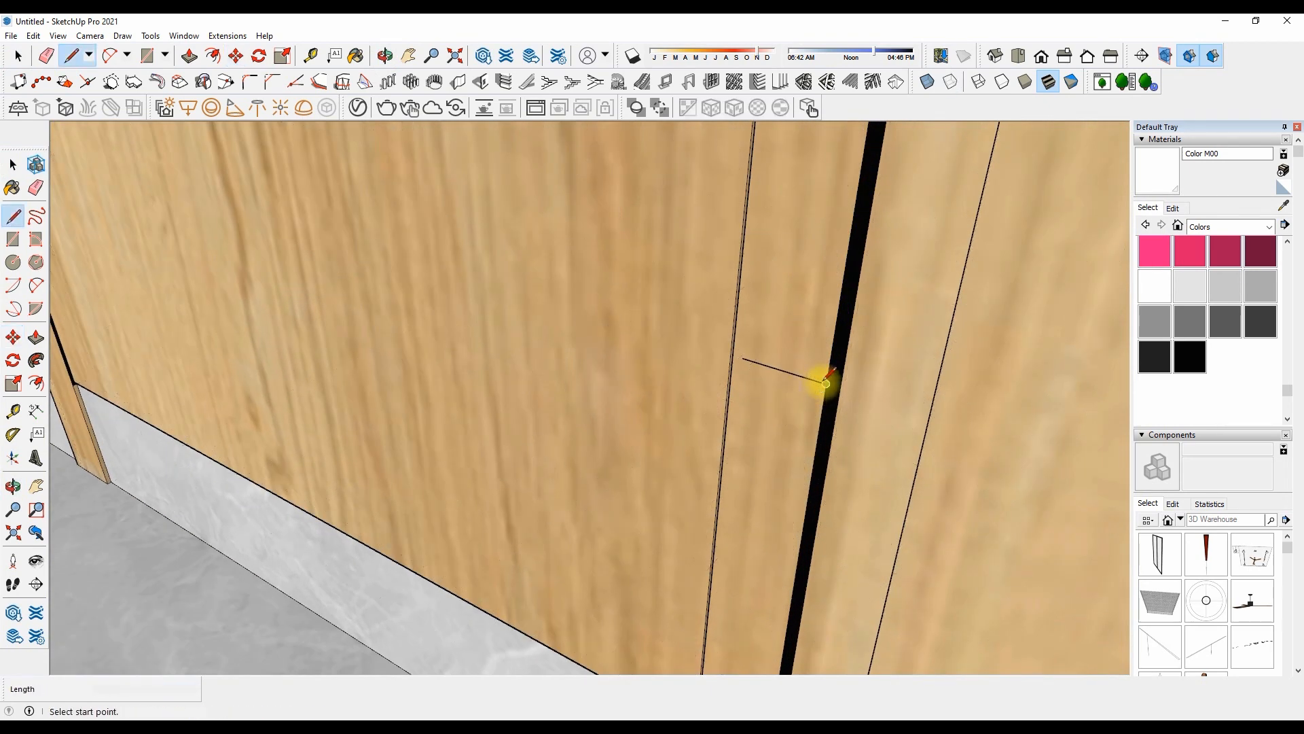
Draw short lines across the narrow vertical strips on the wardrobe doors to divide off their lower ends
scroll(646, 325, "down", 5)
scroll(743, 364, "up", 2)
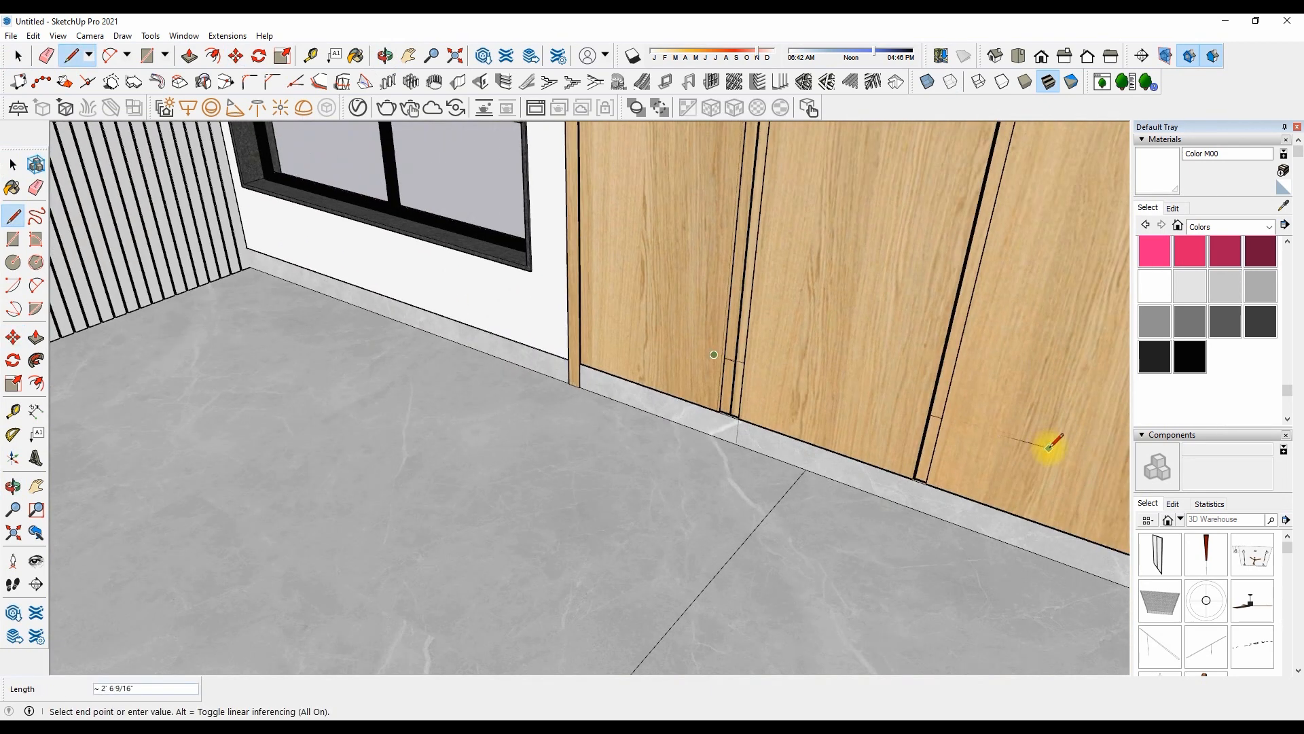
scroll(708, 379, "up", 3)
scroll(716, 382, "down", 4)
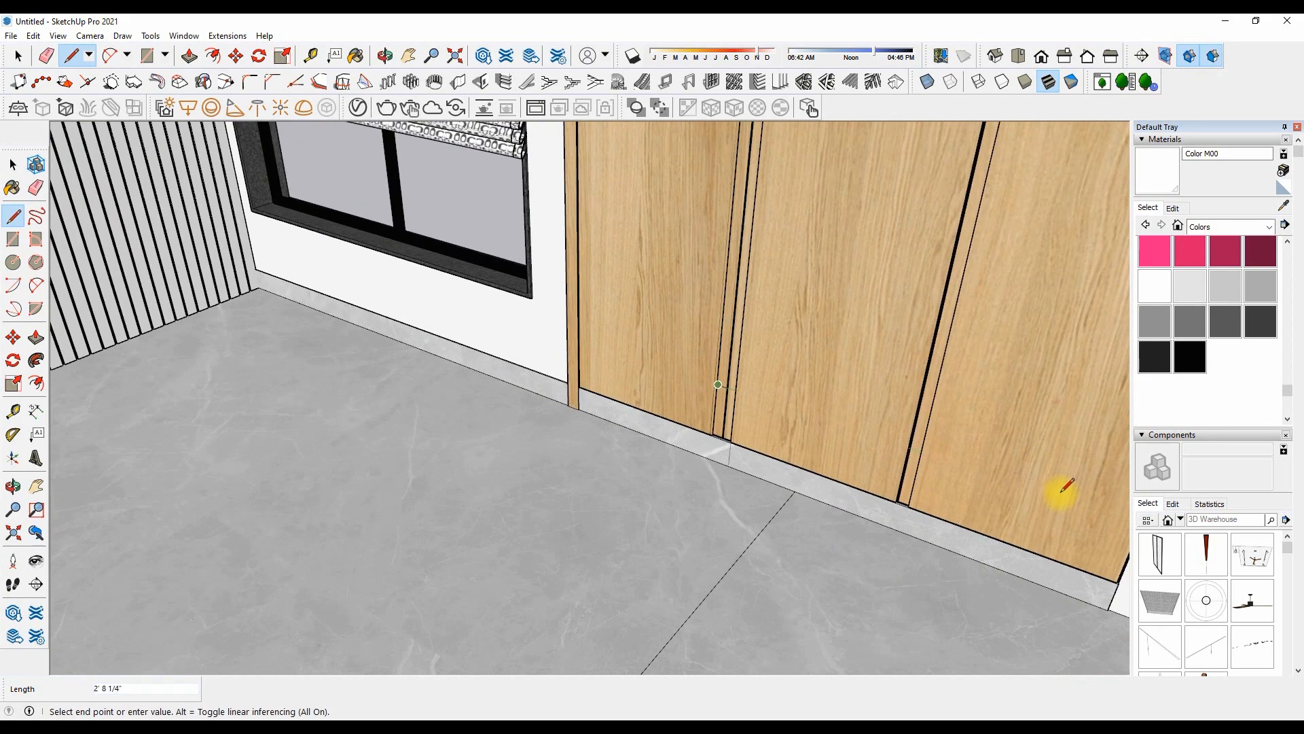
key("e")
scroll(883, 409, "up", 3)
scroll(629, 379, "up", 3)
Push/Pull the lower ends of the wardrobe's narrow strips by 5/16" to bring them level with the door fronts
key("p")
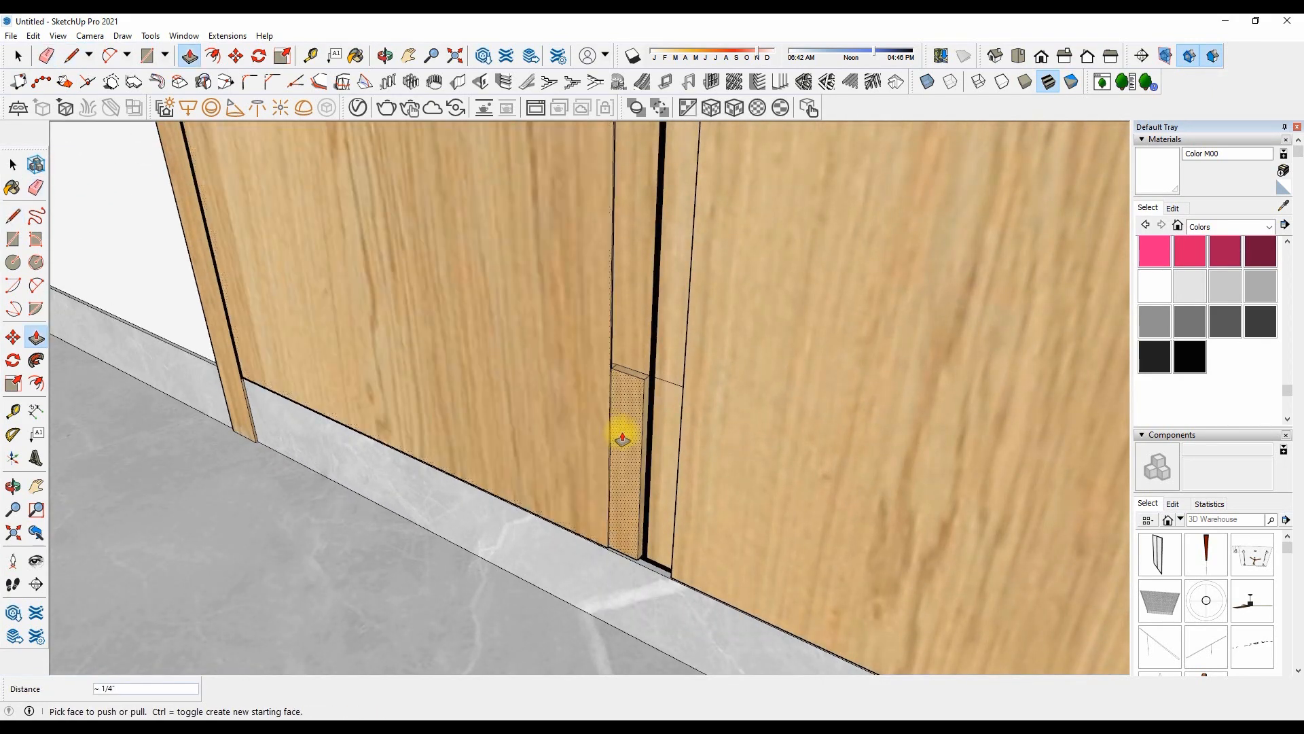
left_click(611, 382)
scroll(642, 416, "up", 2)
left_click(669, 466)
scroll(715, 480, "down", 5)
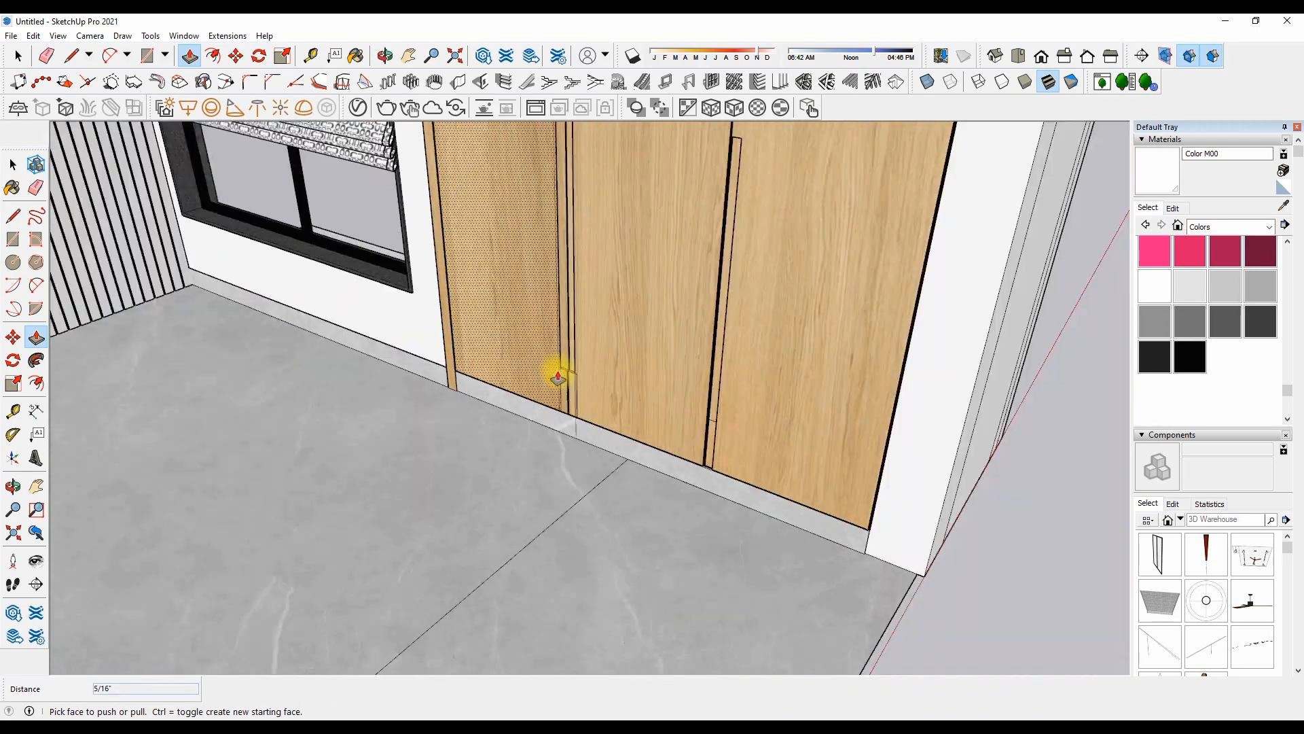
scroll(553, 370, "up", 5)
left_click(742, 449)
scroll(744, 495, "up", 2)
Erase the leftover edges below the wardrobe's handle grooves and undo the last erasure
key("e")
scroll(717, 494, "down", 3)
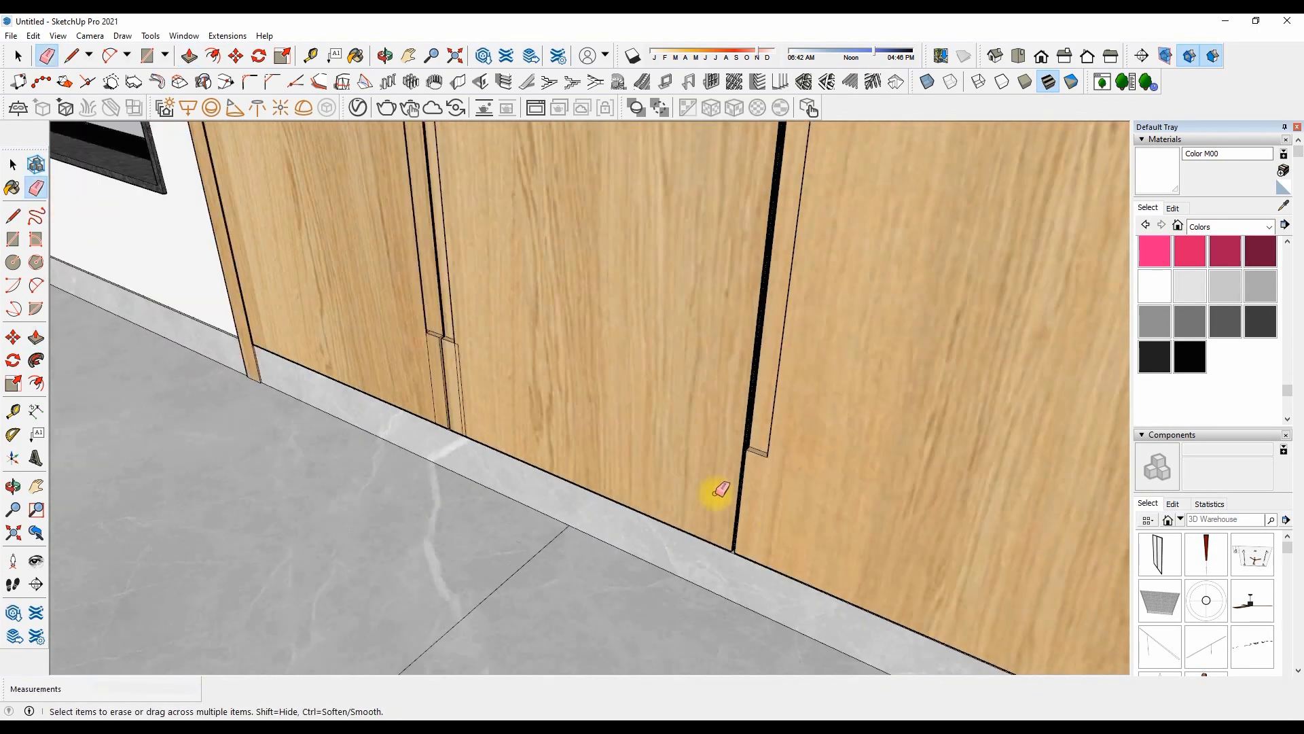
scroll(527, 442, "up", 2)
scroll(531, 391, "up", 2)
scroll(566, 401, "down", 3)
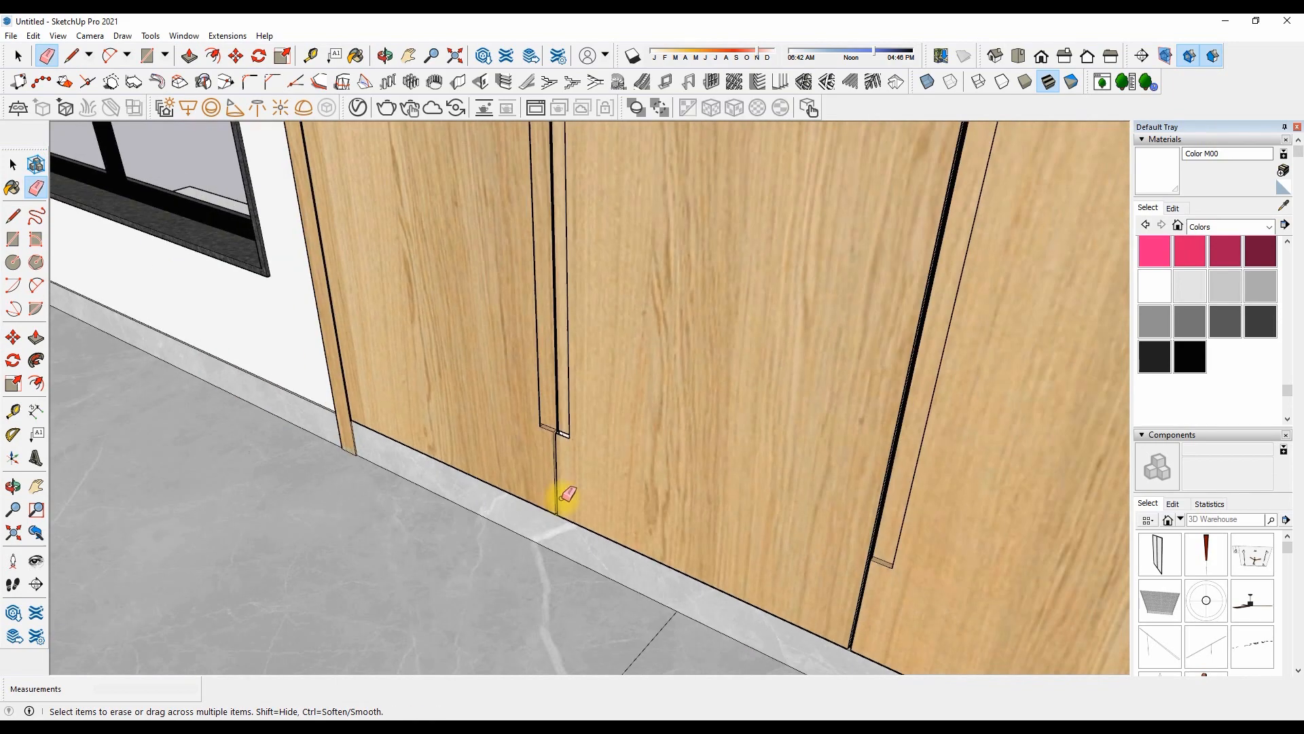
scroll(571, 489, "up", 5)
left_click(603, 476)
key("ctrl+z")
Place the pair of framed abstract pictures at the base of the wall beside the door
scroll(635, 457, "down", 5)
mouse_move(708, 407)
middle_mouse_down()
mouse_move(659, 451)
mouse_move(772, 367)
mouse_move(620, 463)
middle_mouse_up()
scroll(658, 451, "down", 8)
middle_click_drag(589, 484, 567, 218)
scroll(475, 440, "up", 4)
left_click(440, 470)
Move the picture pair up the wall along the blue axis, entering a distance of 18, and deselect it
key("m")
scroll(493, 331, "down", 2)
scroll(491, 330, "up", 2)
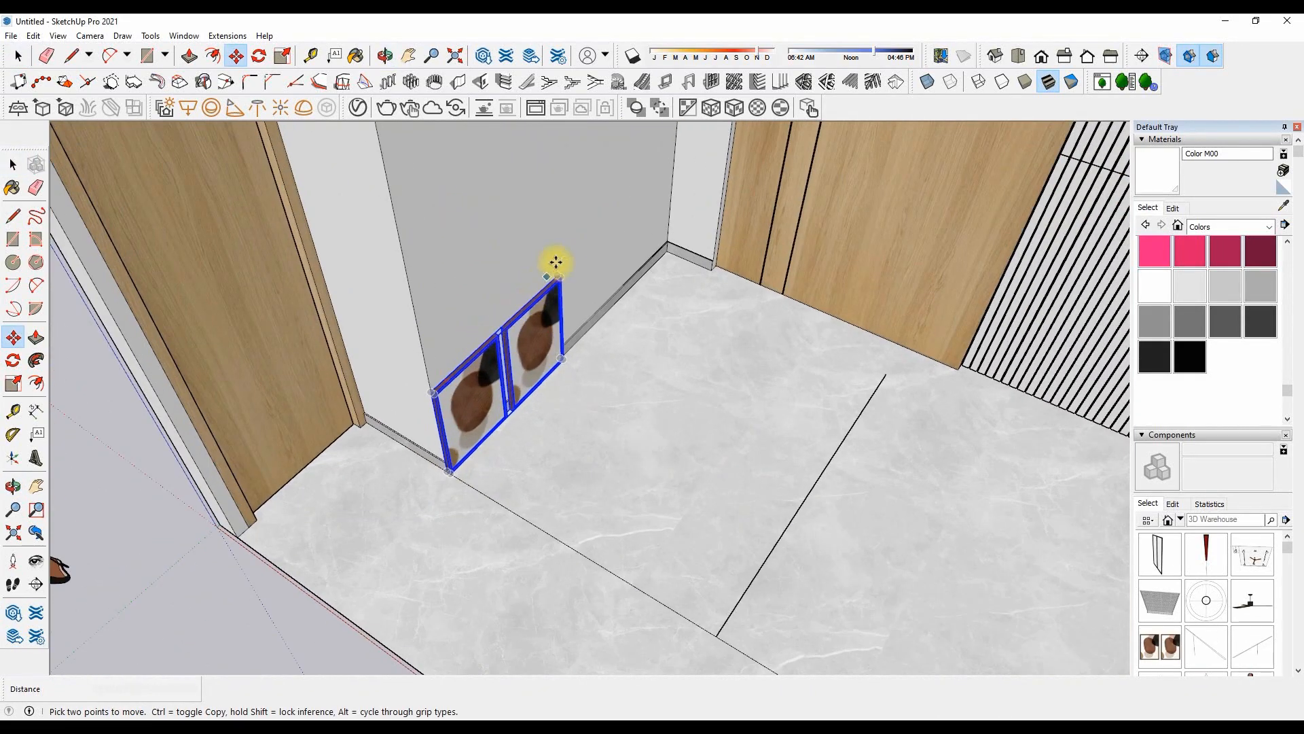
scroll(502, 315, "up", 4)
left_click(503, 331)
scroll(503, 331, "down", 5)
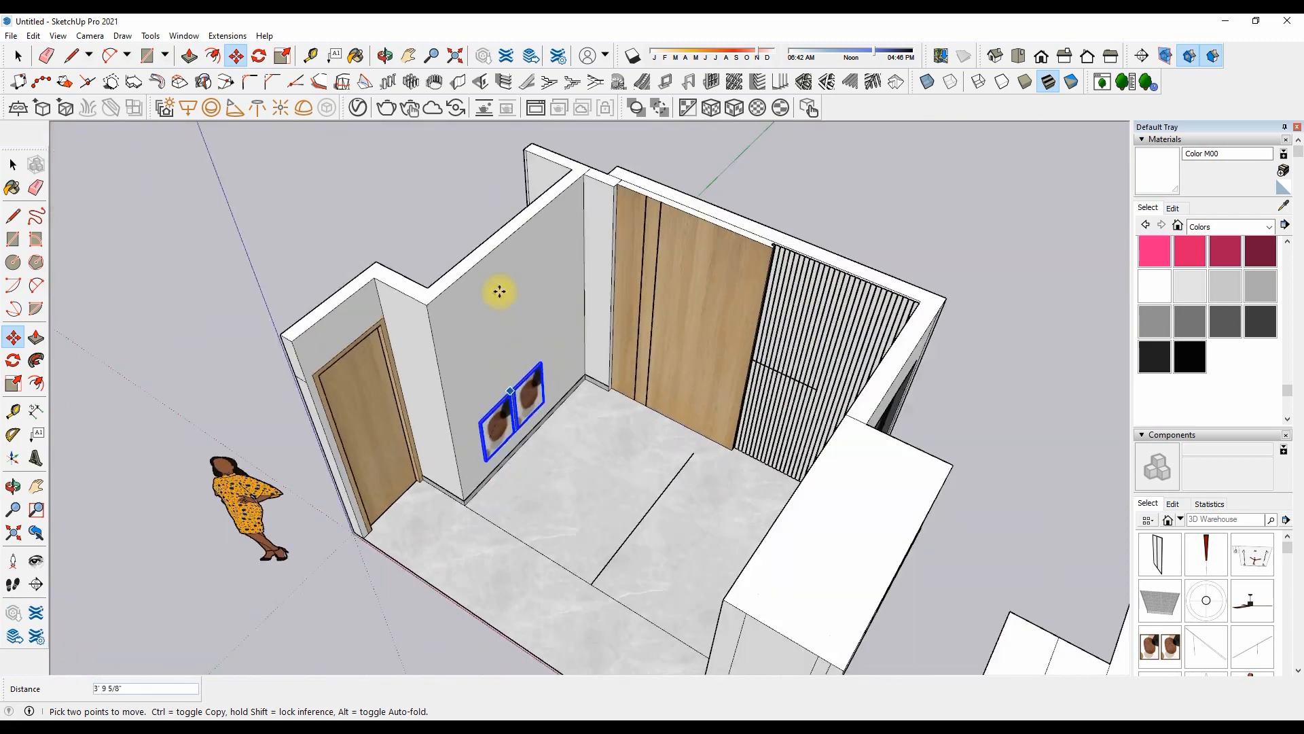
left_click(525, 291)
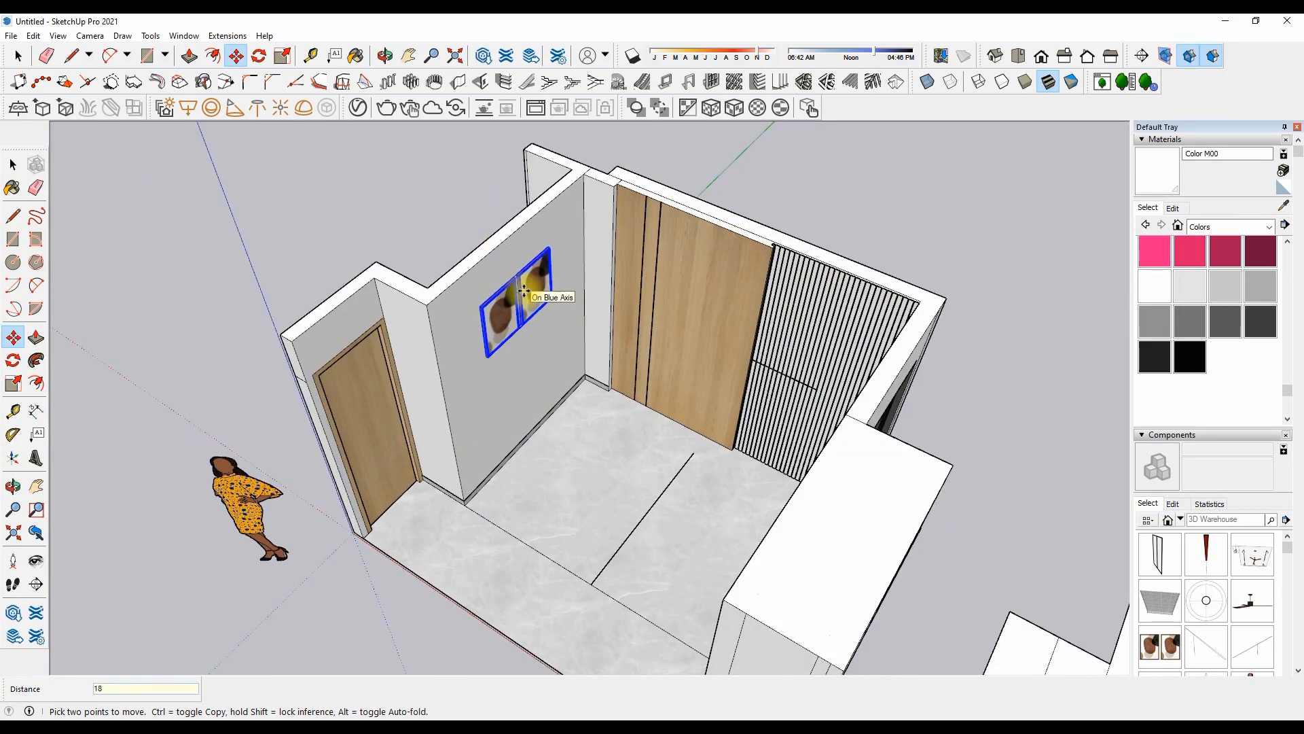
key("space")
middle_click_drag(539, 290, 538, 253)
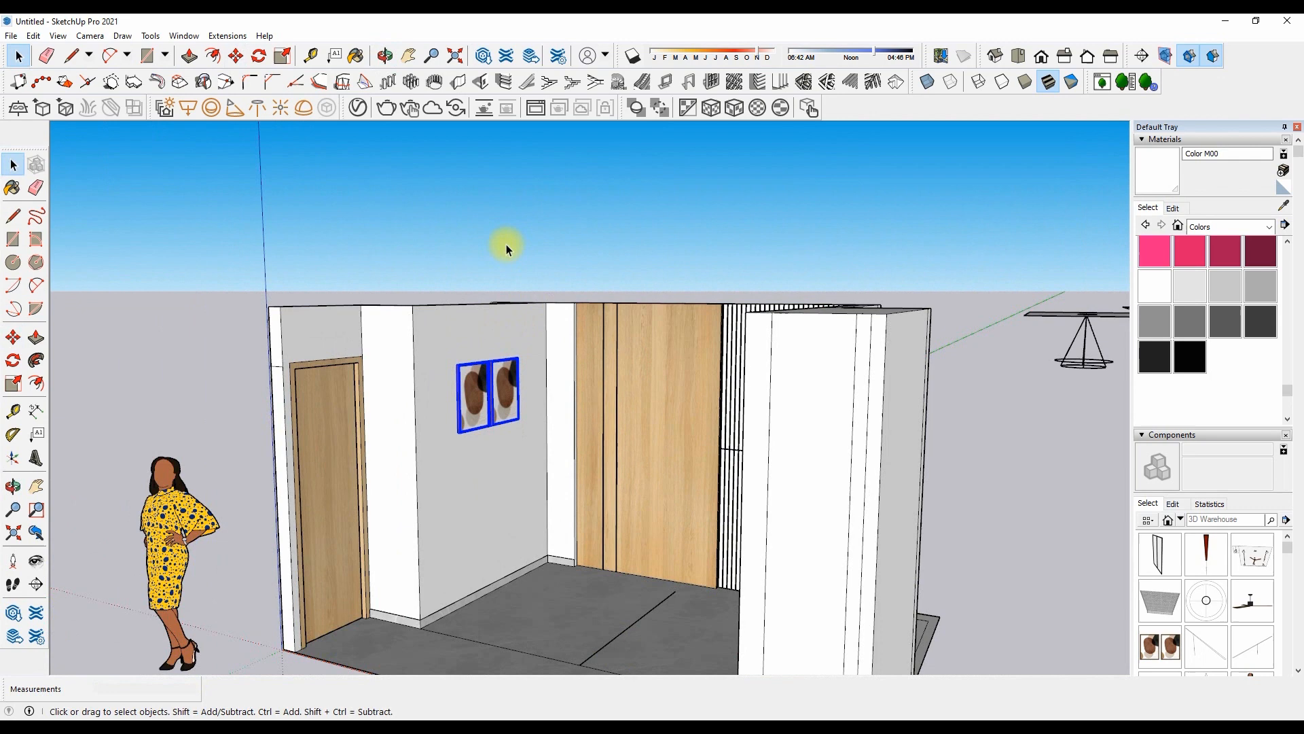
left_click(508, 249)
Paste the framed line-art picture and place it at the base of the wood-panelled wall
middle_click_drag(530, 305, 611, 303)
key("ctrl+v")
scroll(591, 407, "up", 1)
scroll(561, 569, "up", 2)
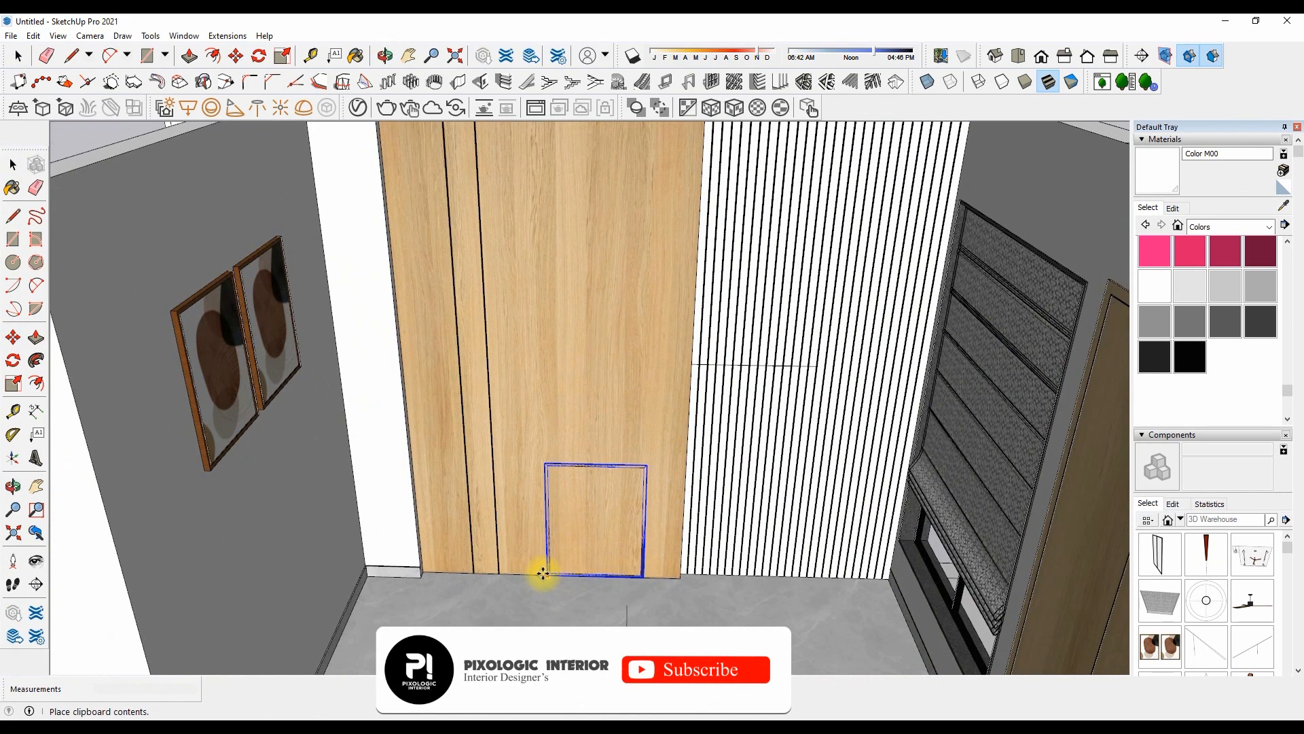
left_click(536, 575)
Move the line-art picture up to the top edge of the wood-panelled wall, and lower it 24 inches
left_click(585, 577)
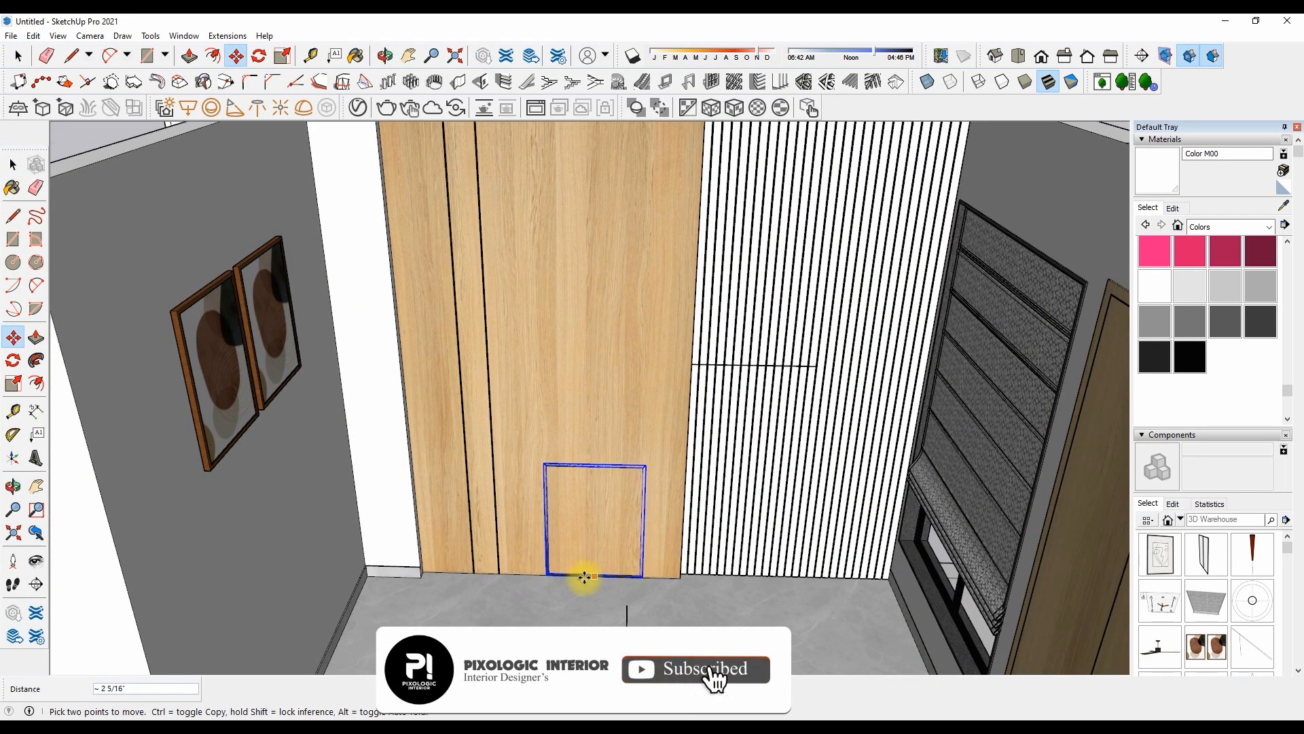
scroll(589, 577, "down", 5)
scroll(577, 408, "up", 5)
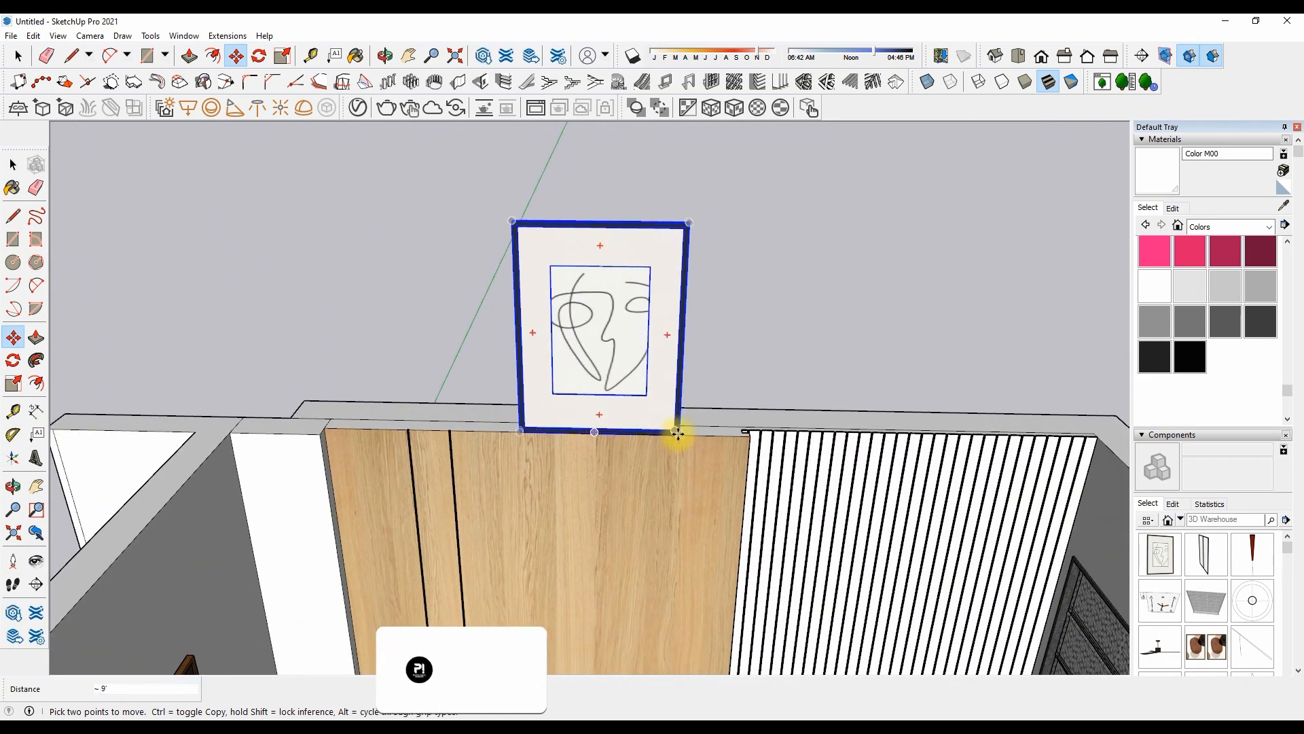
scroll(672, 462, "up", 3)
type("24")
key("Return")
scroll(698, 445, "down", 2)
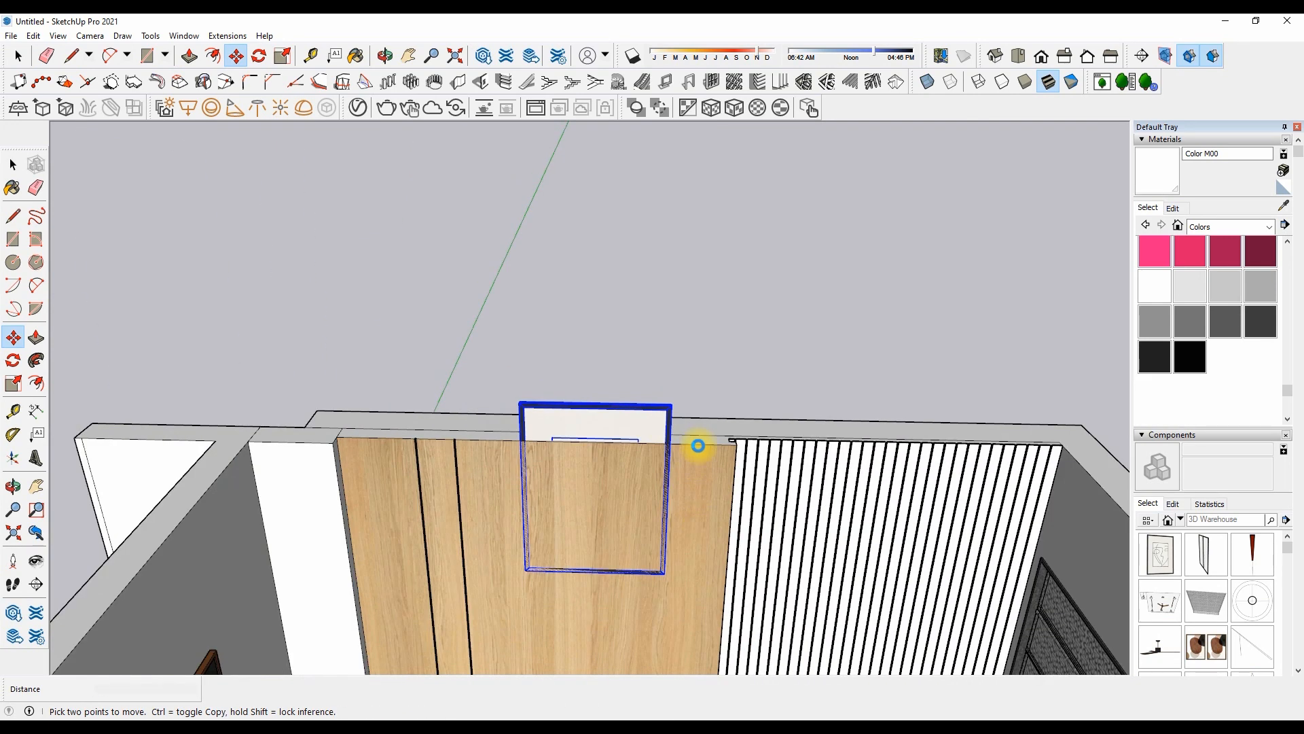
Align the line-art picture's top midpoint with the wall's top edge, lower it 2', and deselect it
scroll(697, 446, "down", 1)
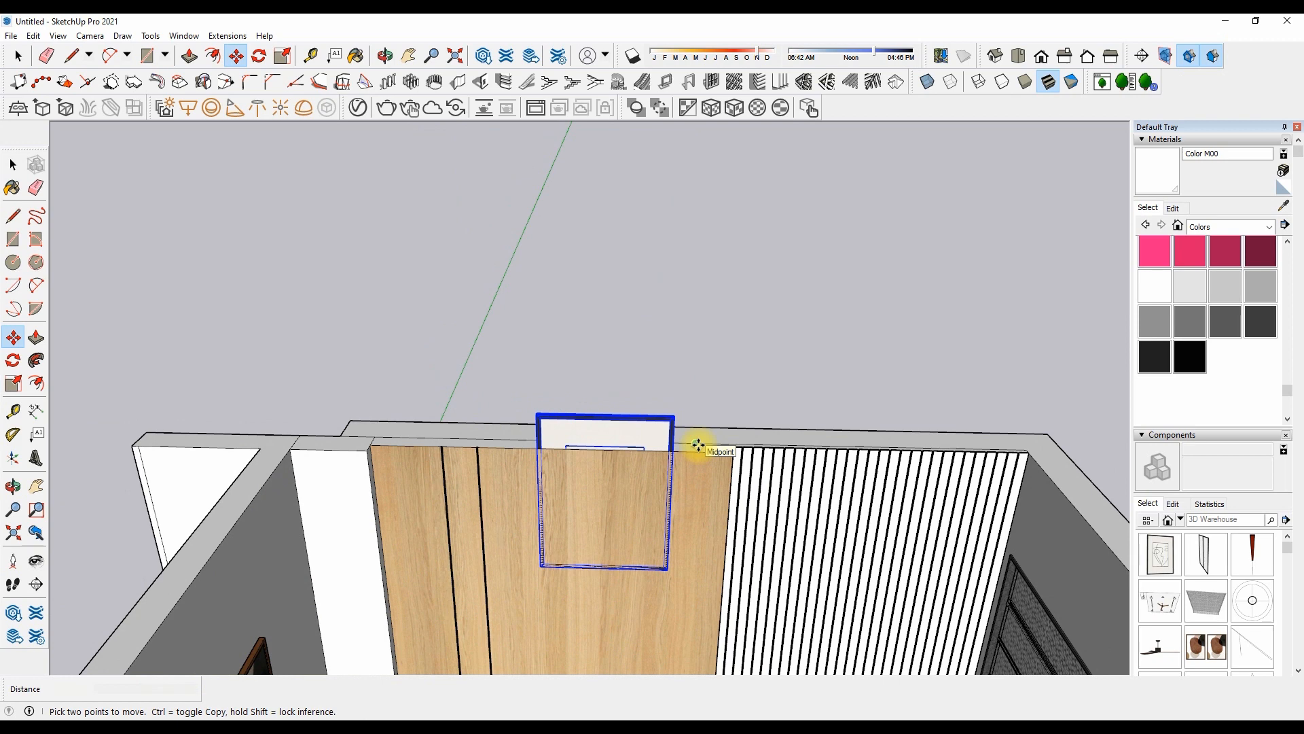
scroll(642, 413, "up", 1)
left_click(601, 416)
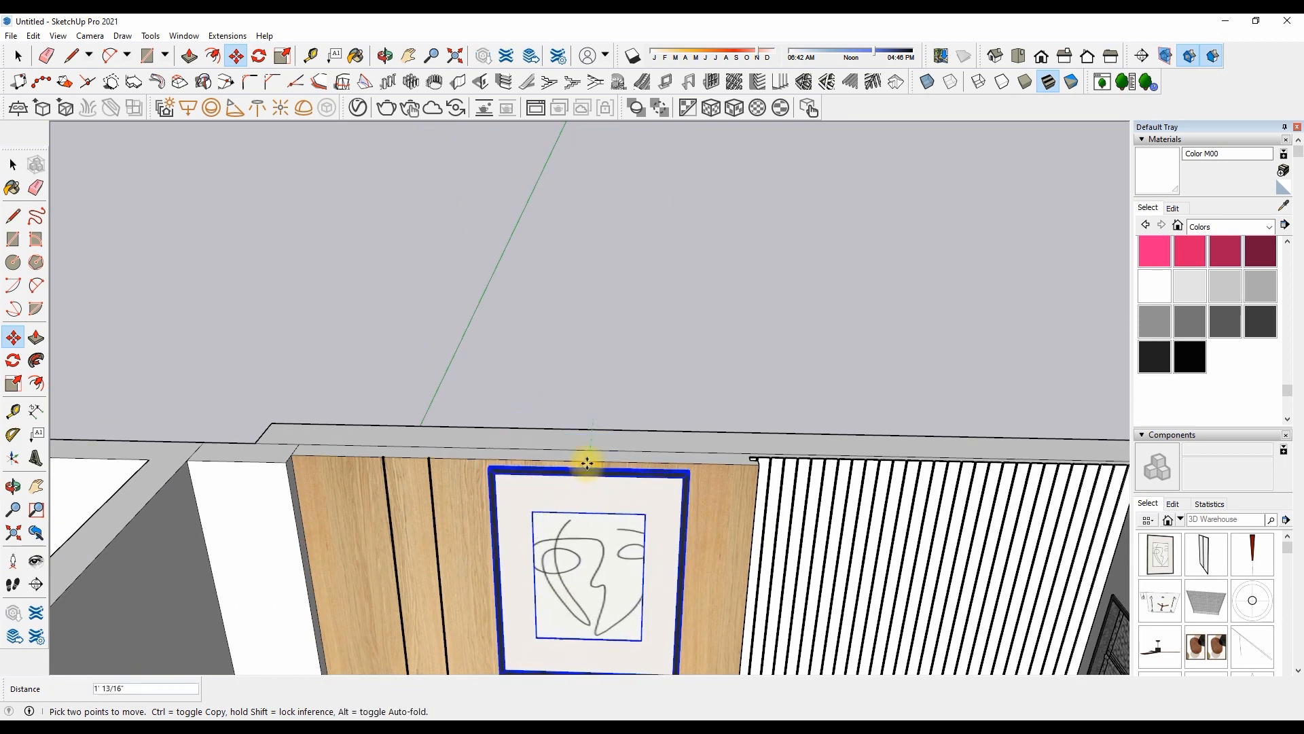
type("2'")
key("Return")
scroll(598, 335, "down", 3)
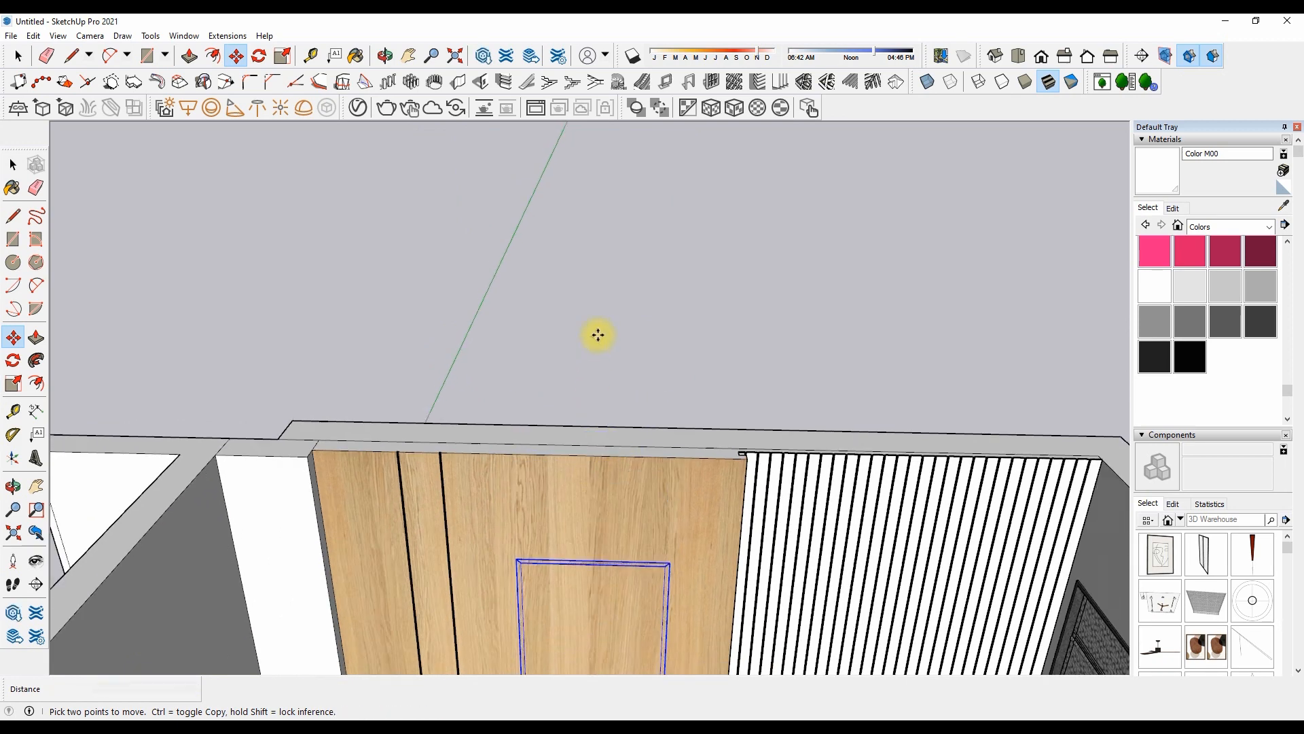
key("space")
left_click(597, 335)
Move the line-art picture forward by its lower corner so it sits on the front of the wood panelling
scroll(598, 476, "up", 3)
left_click(619, 433)
middle_click_drag(621, 425, 653, 446)
key("m")
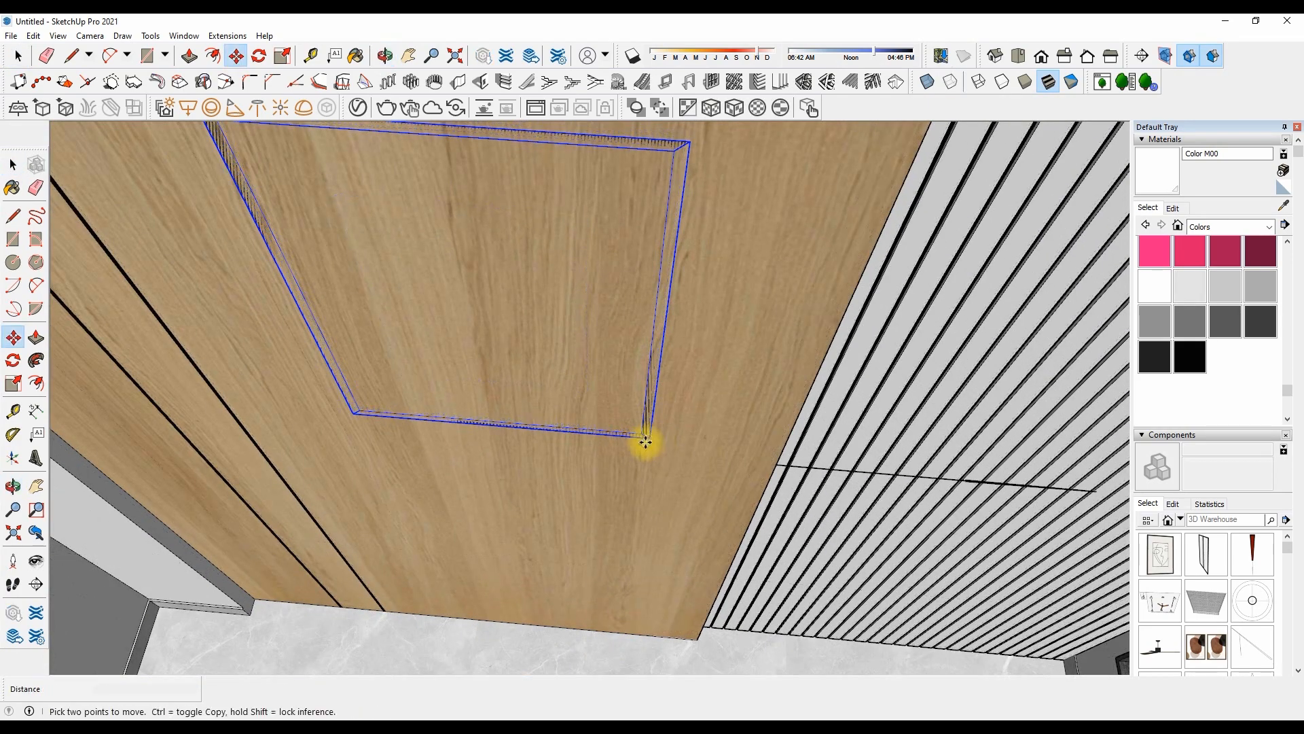
left_click(646, 438)
left_click(644, 466)
scroll(645, 466, "down", 2)
scroll(669, 319, "up", 1)
left_click(666, 346)
left_click(666, 331)
key("space")
scroll(666, 332, "down", 5)
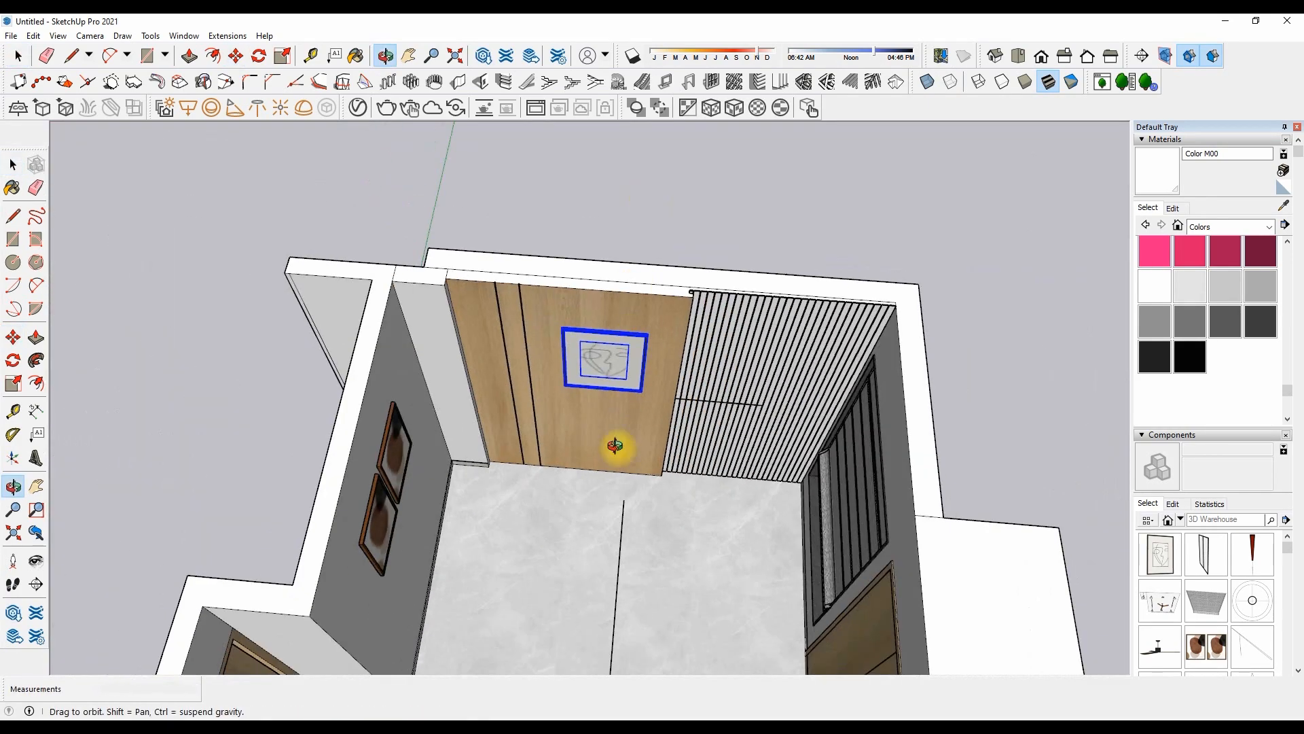
Select the loose narrow strip outside the room and flip it along an axis
middle_click_drag(614, 451, 544, 204)
scroll(544, 283, "up", 2)
scroll(443, 291, "up", 2)
scroll(443, 292, "down", 6)
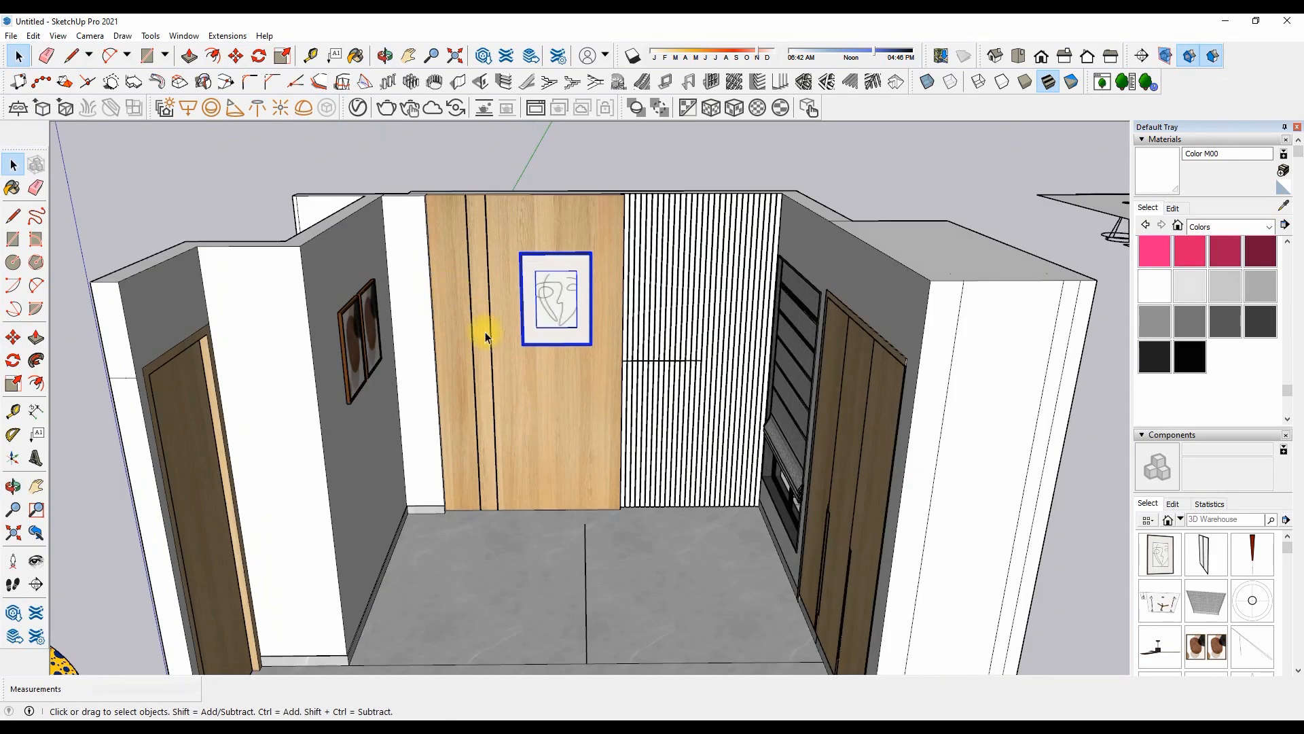
key("m")
scroll(683, 425, "up", 5)
key("space")
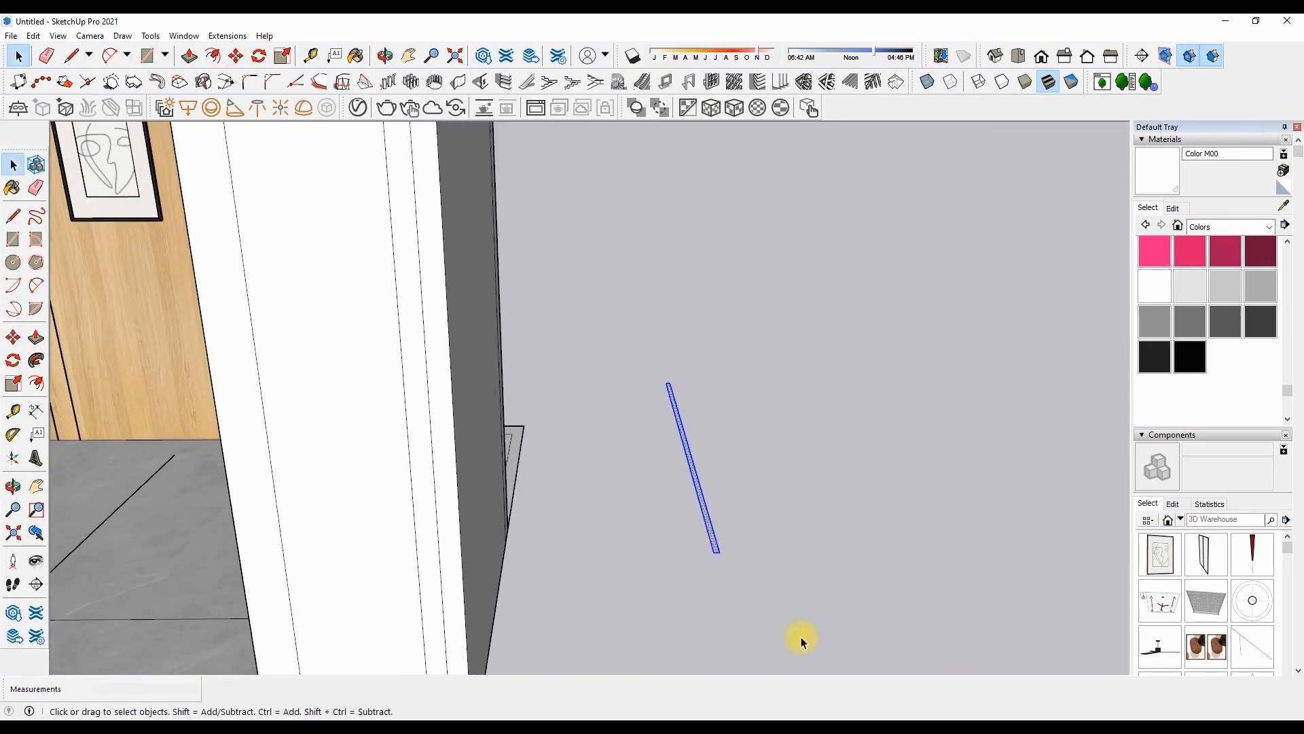
right_click(683, 426)
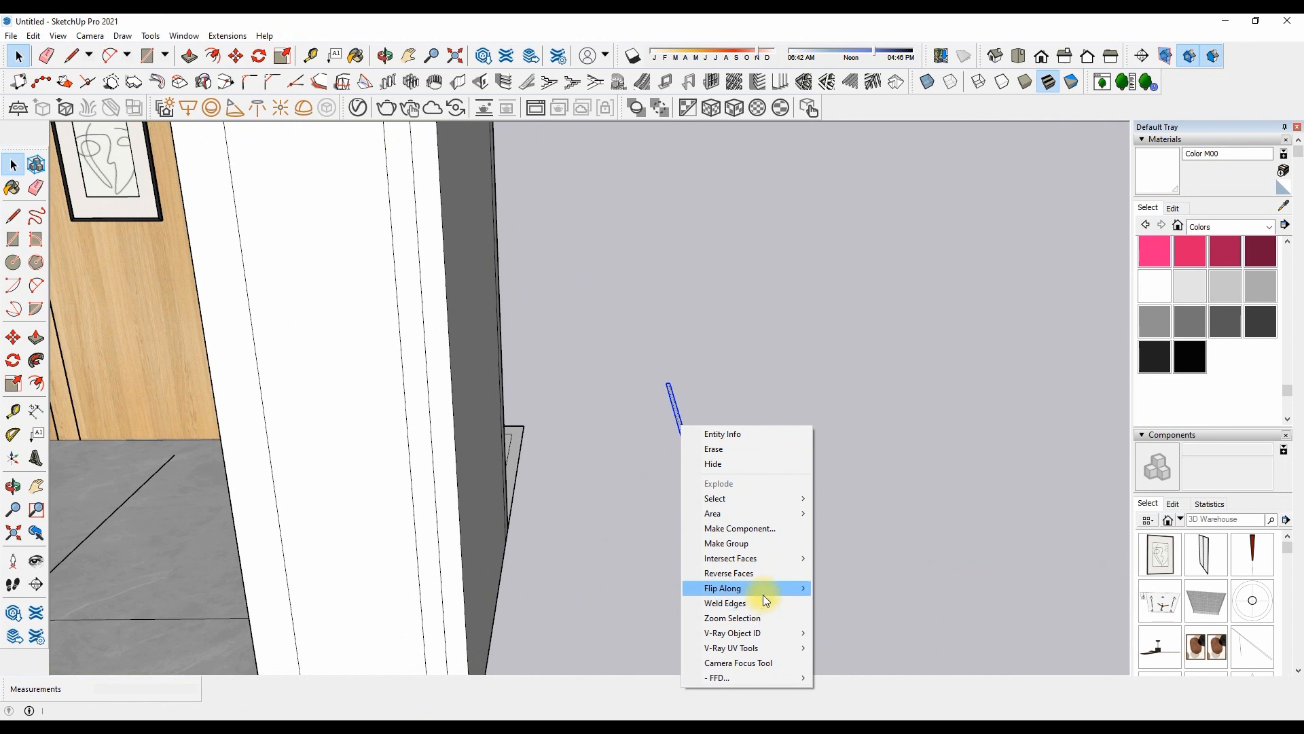
mouse_move(764, 589)
left_click(883, 616)
Sample the material of the loose narrow strip outside the room
left_click(1283, 206)
scroll(713, 551, "up", 2)
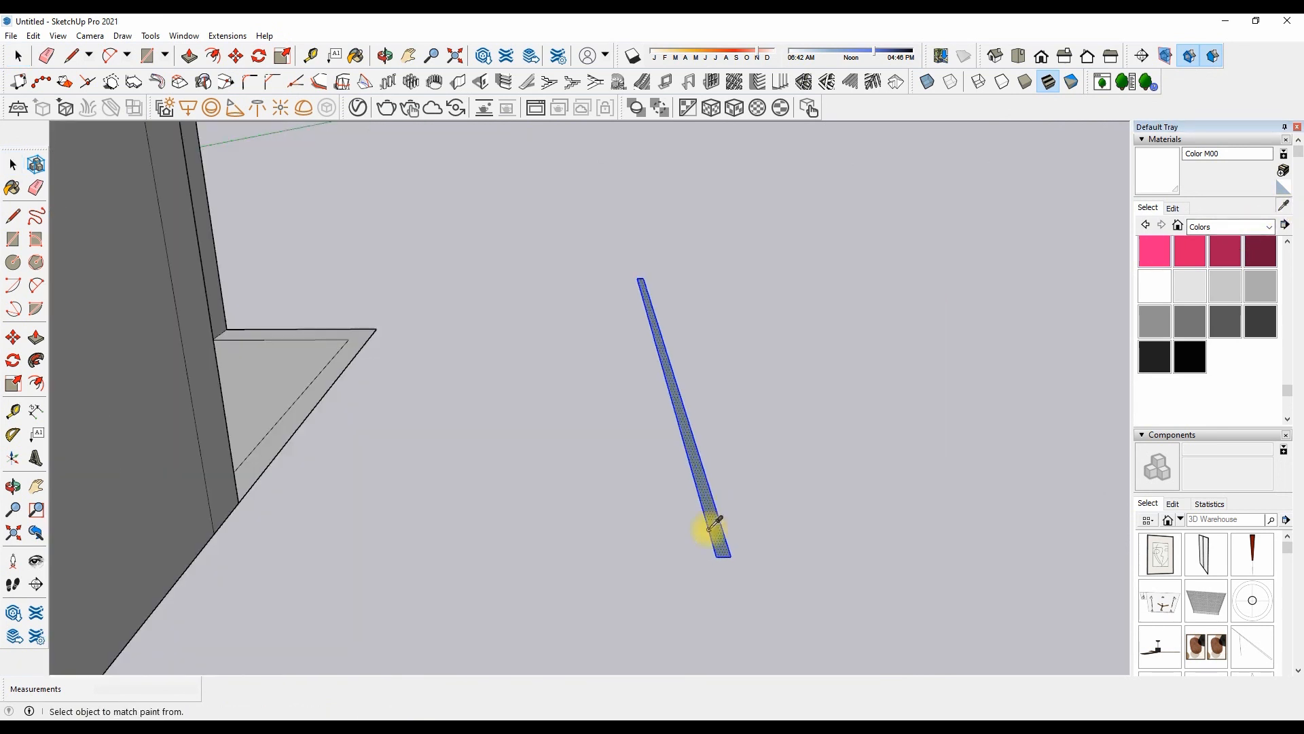
left_click(719, 544)
key("space")
scroll(717, 547, "down", 1)
left_click(800, 466)
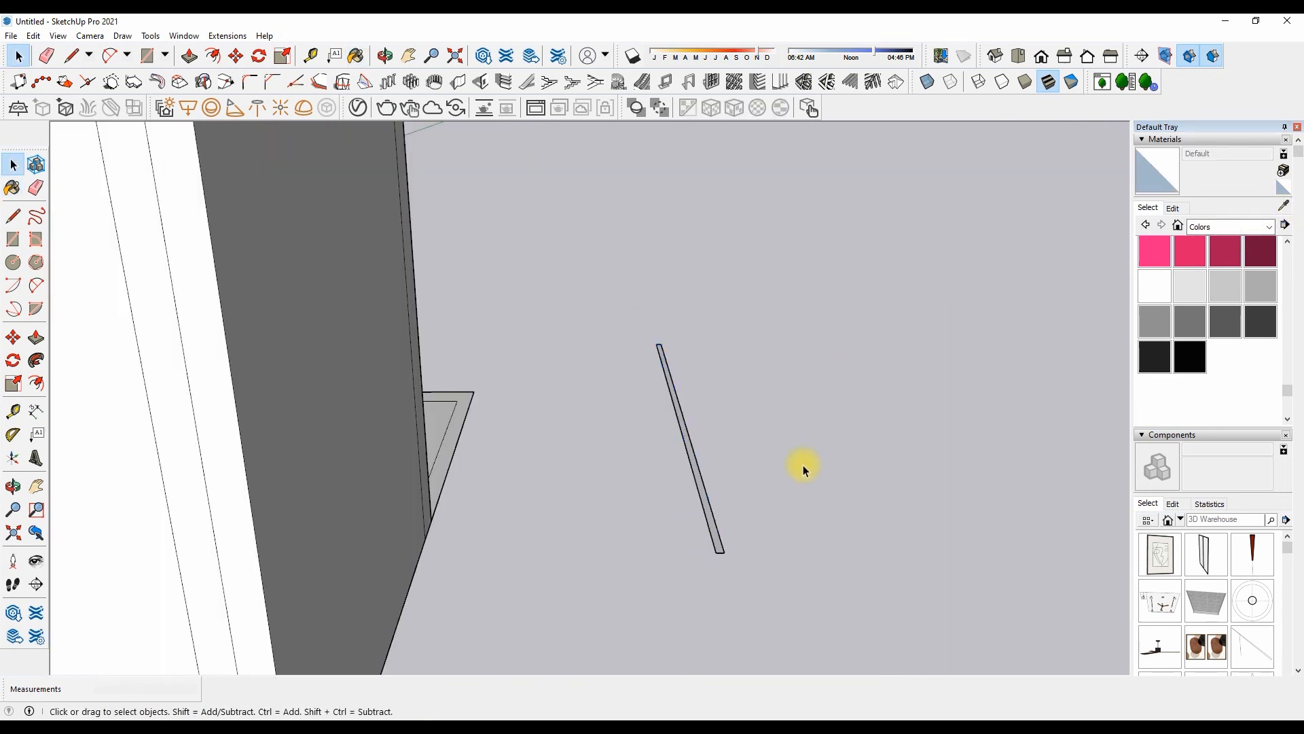
key("b")
scroll(713, 539, "up", 4)
scroll(712, 568, "up", 1)
key("space")
left_click(1283, 205)
left_click(731, 553)
key("space")
scroll(605, 441, "down", 4)
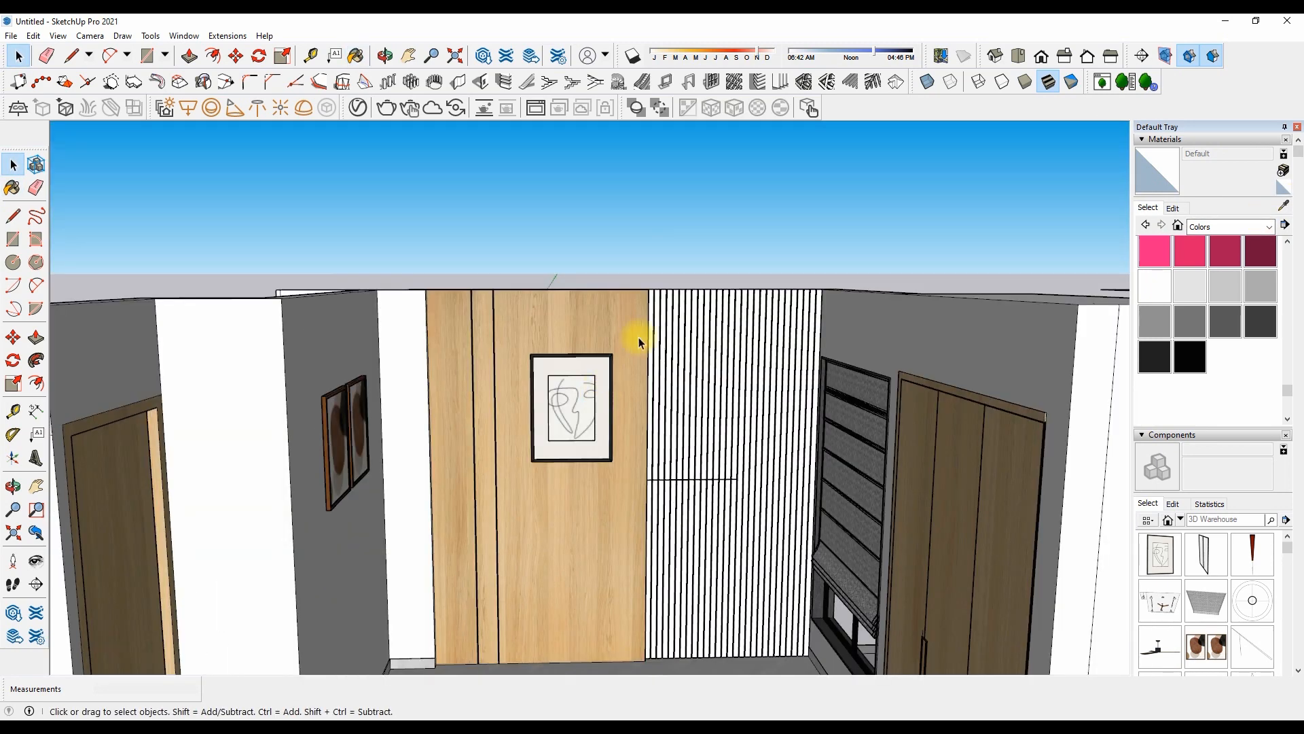
Add the Metalic Plastic material from the V-Ray library's 017 Plastic category to the scene
scroll(639, 338, "up", 1)
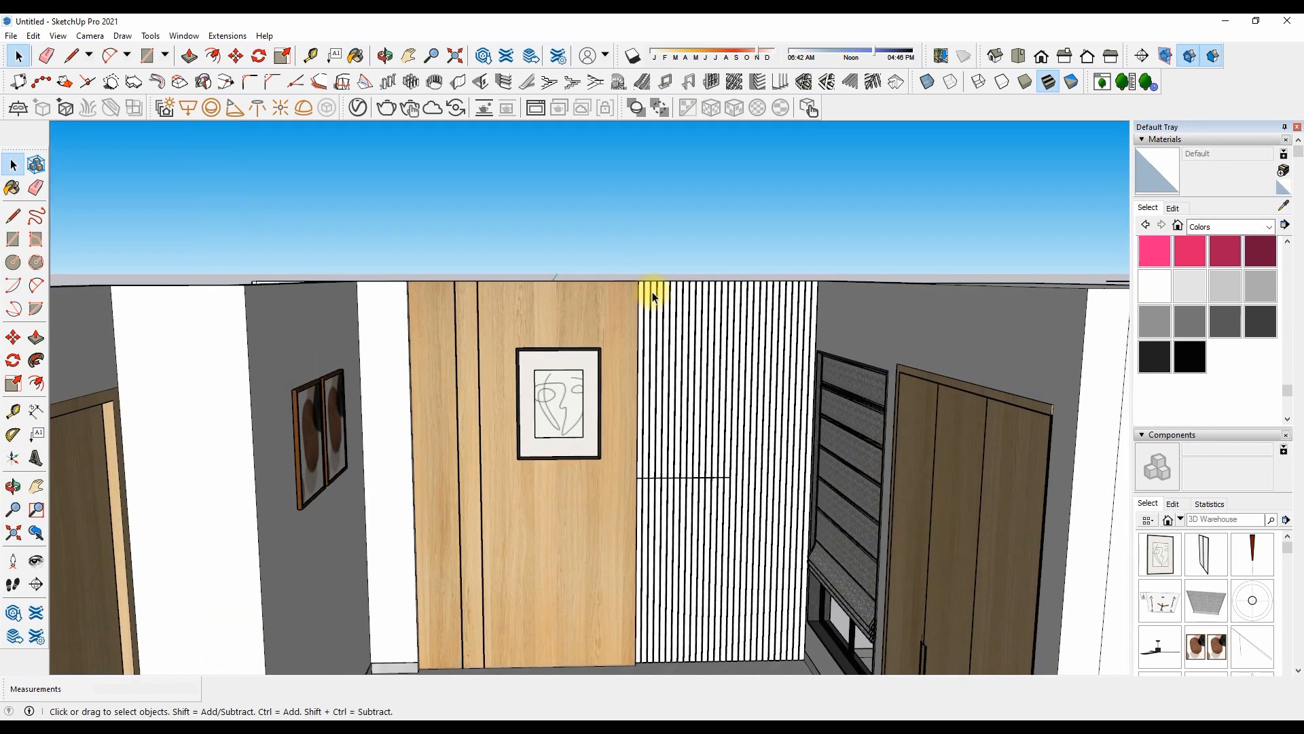
middle_click_drag(637, 313, 662, 563)
scroll(699, 326, "down", 2)
scroll(699, 326, "up", 3)
left_click(357, 107)
left_click(214, 316)
left_click(197, 366)
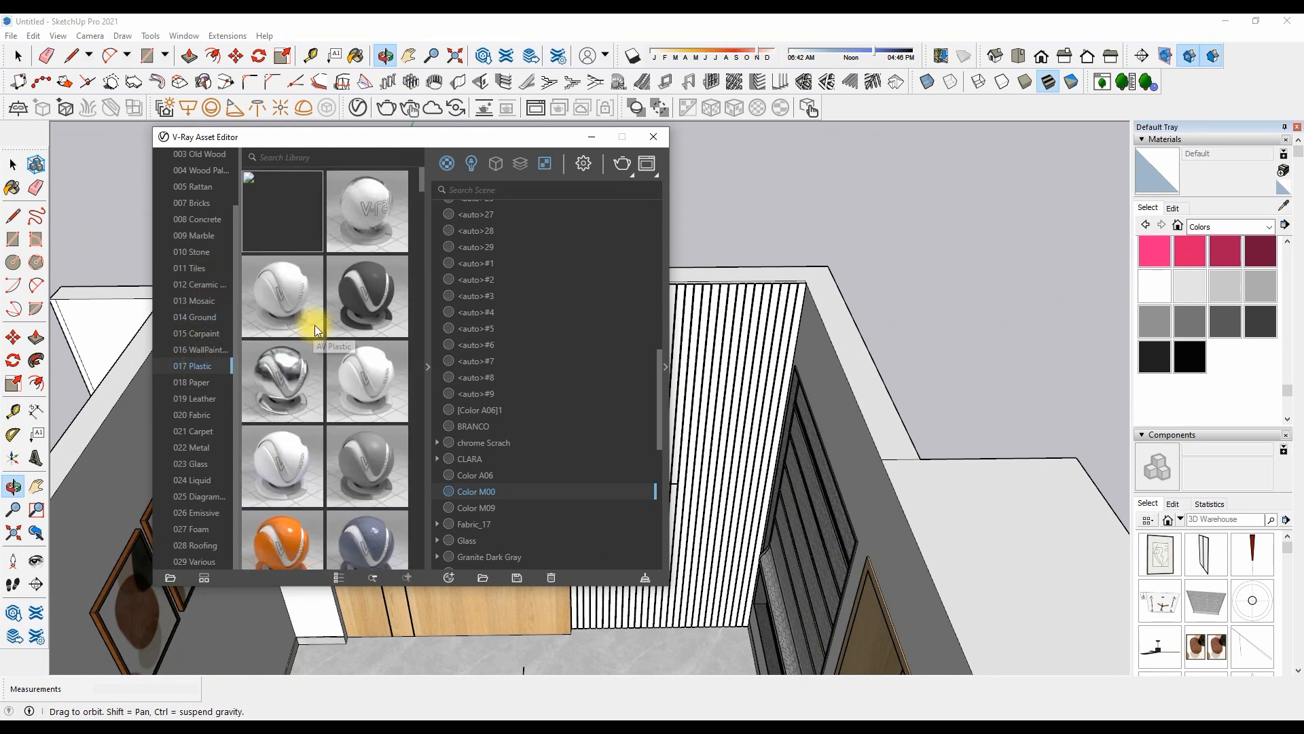
scroll(370, 394, "down", 5)
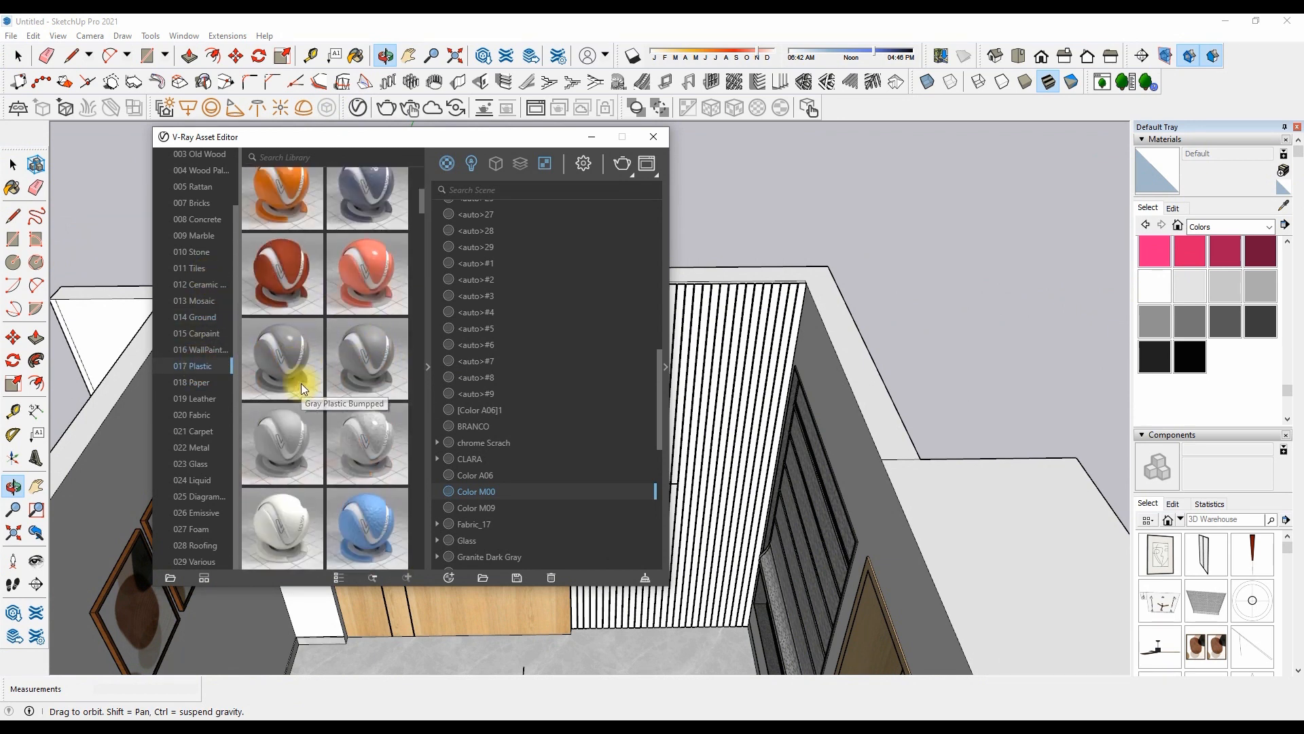
scroll(369, 374, "down", 5)
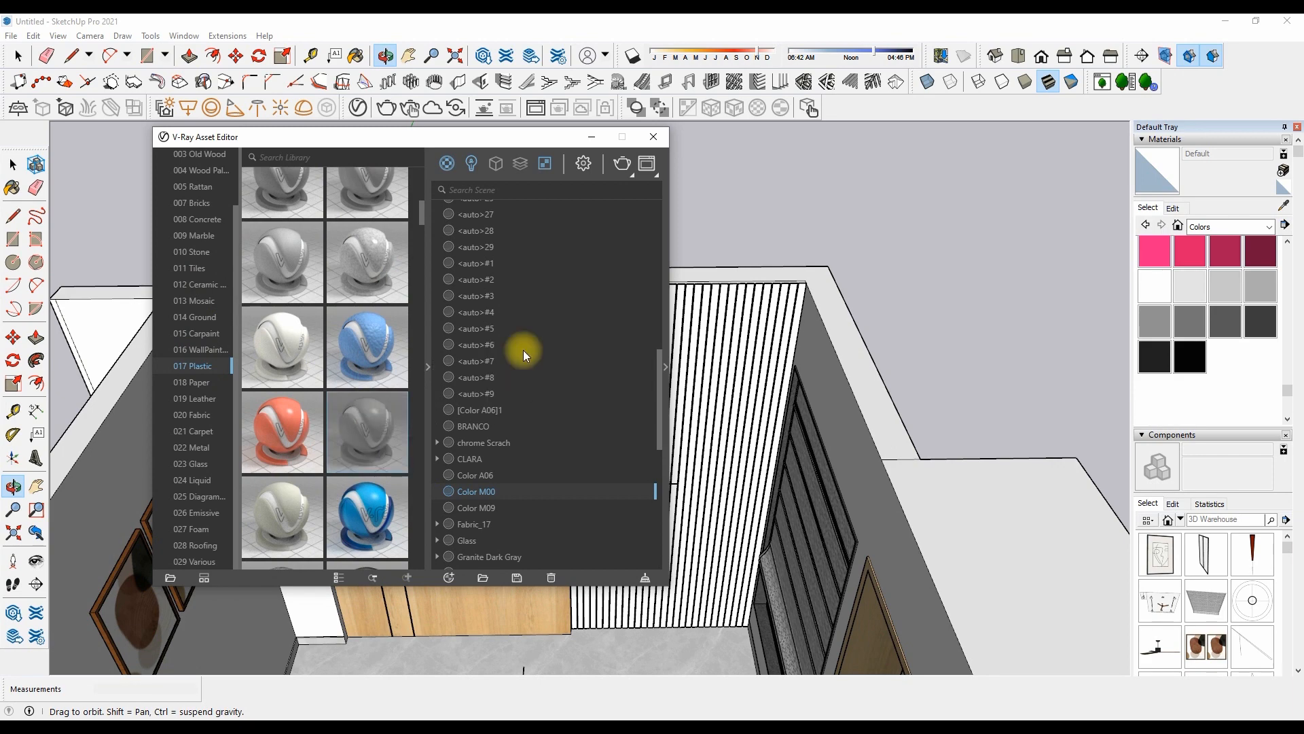
scroll(342, 396, "down", 5)
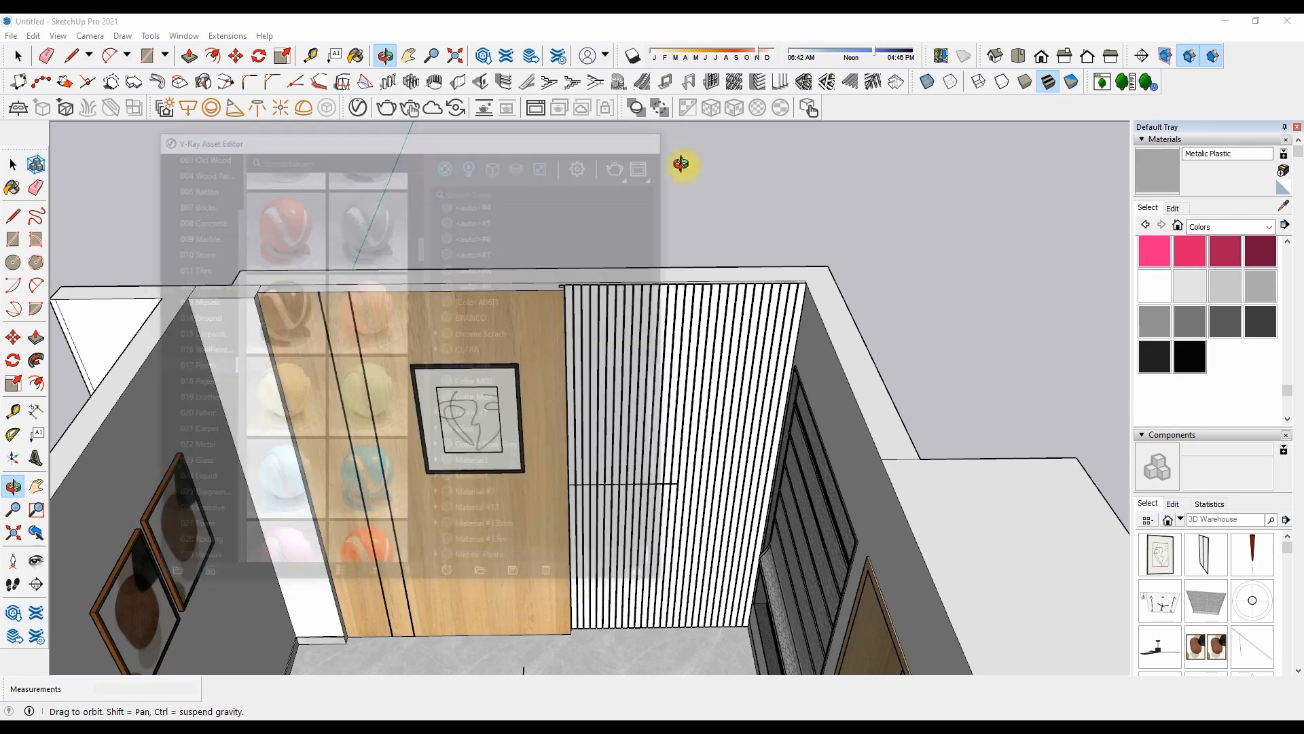
Edit the louvred wall's group and paint all matching slat faces with Metalic Plastic
right_click(638, 288)
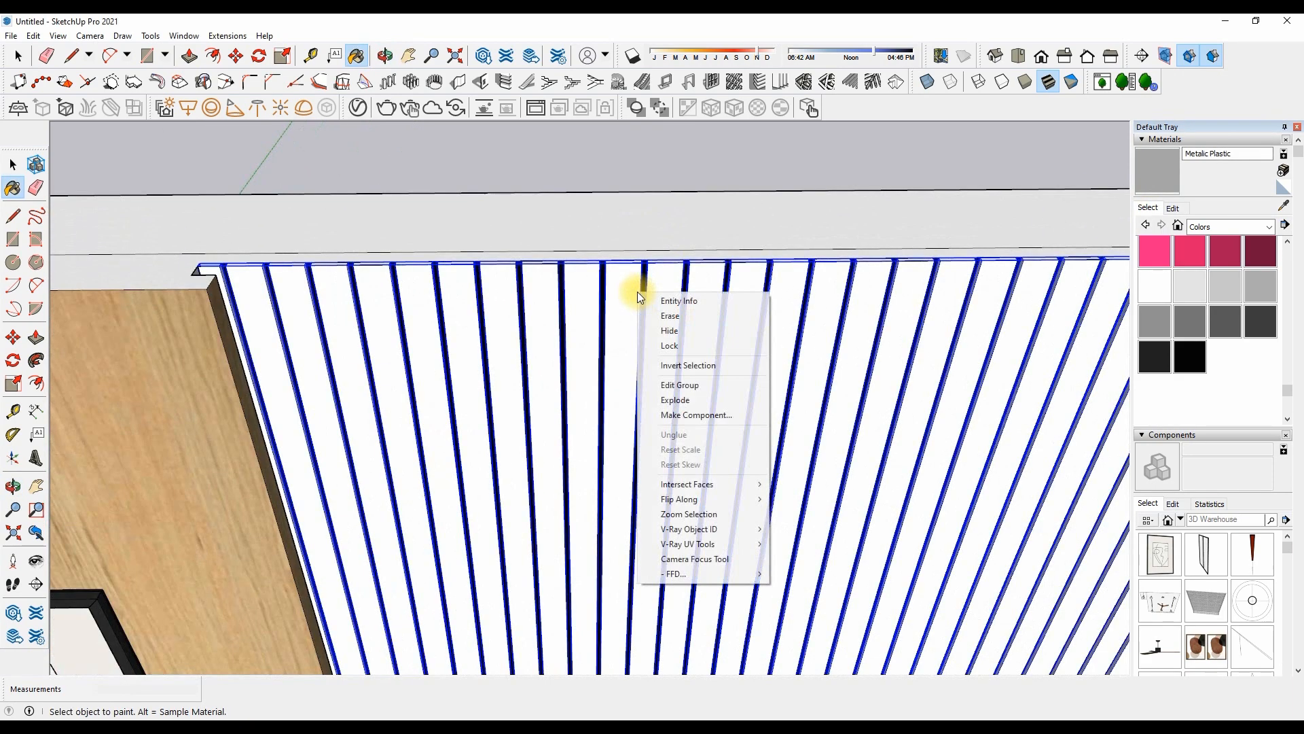
left_click(680, 385)
left_click(617, 347, "shift")
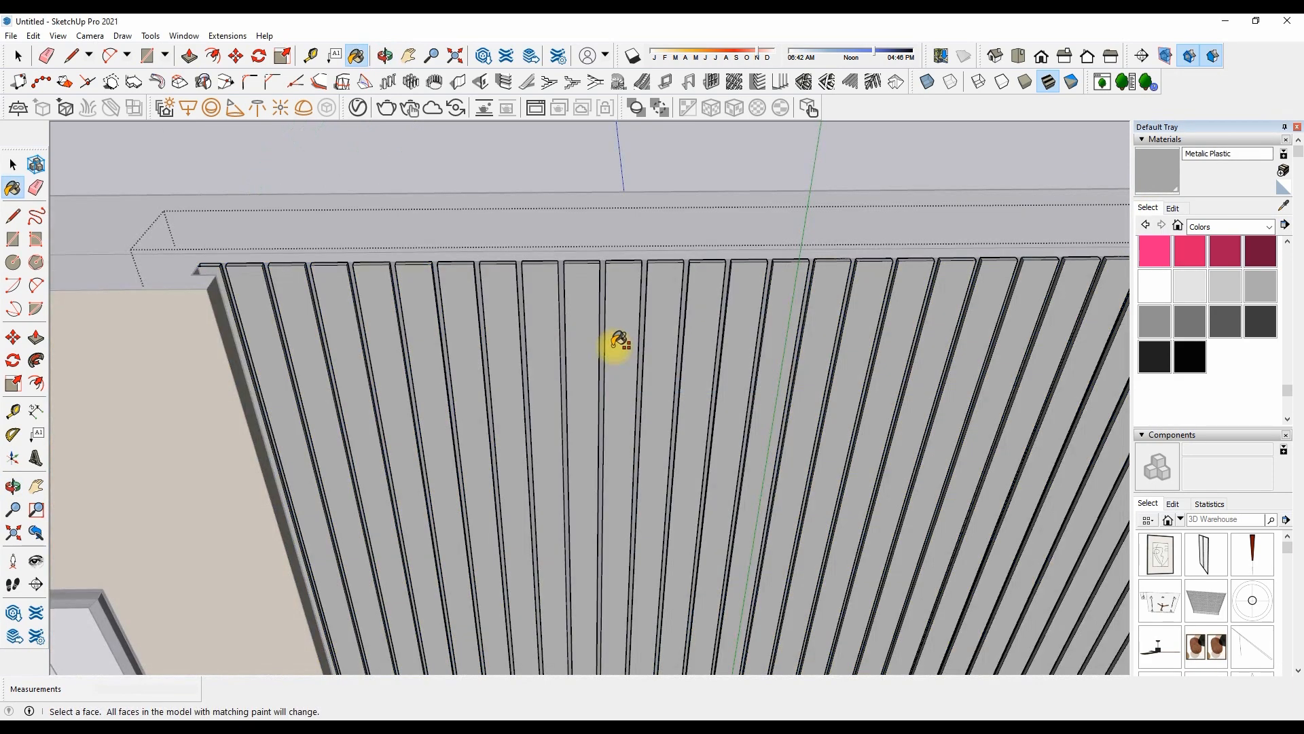
right_click(591, 214)
left_click(615, 223)
scroll(595, 276, "up", 2)
left_click(606, 276)
scroll(610, 262, "down", 5)
key("space")
scroll(604, 193, "down", 3)
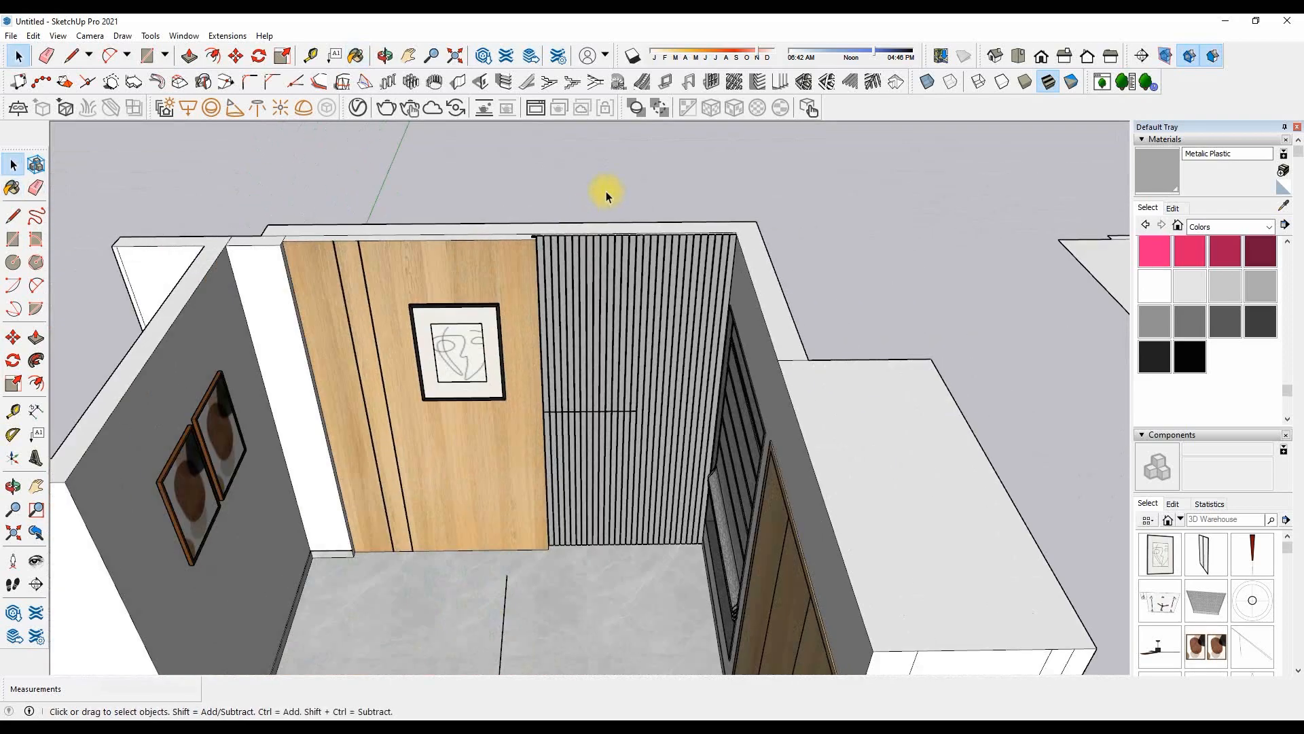
Paste the tall black pill-shaped component and place it on the marble floor in front of the louvred wall
scroll(466, 433, "up", 3)
scroll(564, 399, "down", 4)
scroll(557, 475, "up", 2)
middle_click_drag(557, 476, 556, 534)
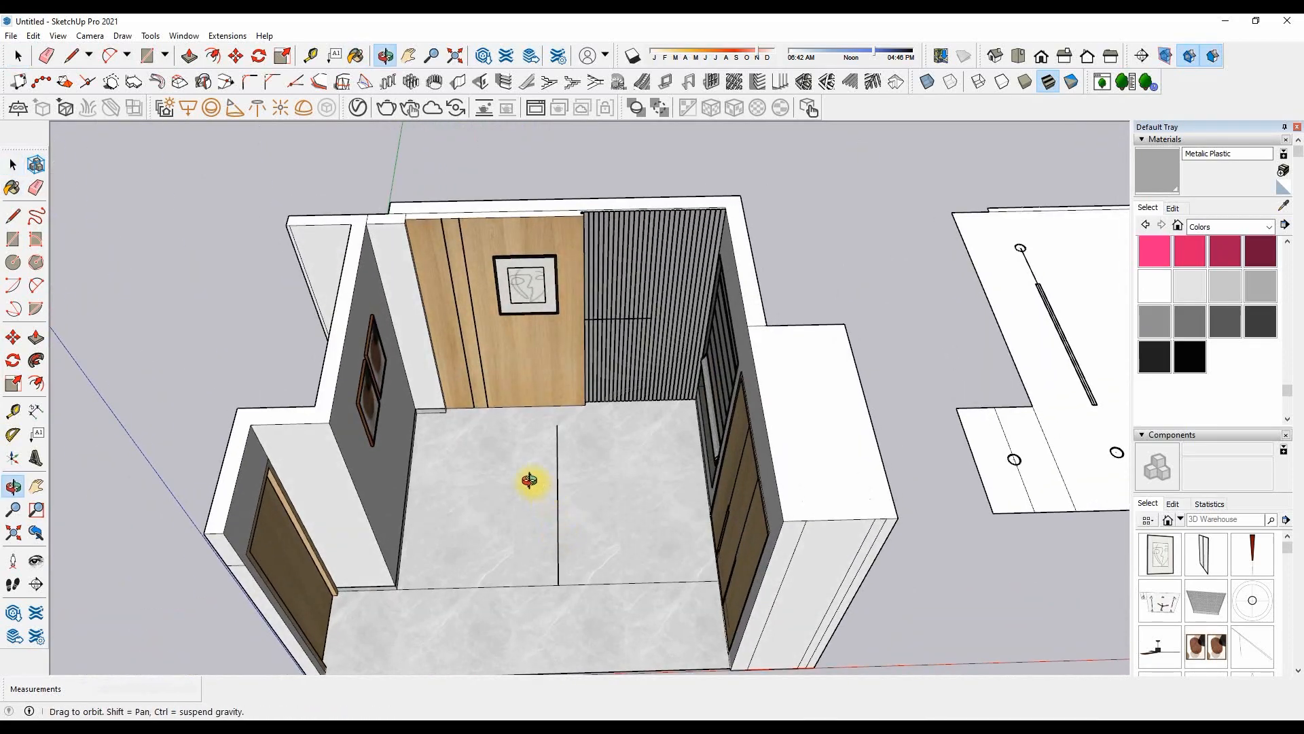
key("ctrl+v")
scroll(629, 444, "down", 3)
scroll(611, 387, "up", 4)
left_click(569, 603)
scroll(645, 542, "up", 2)
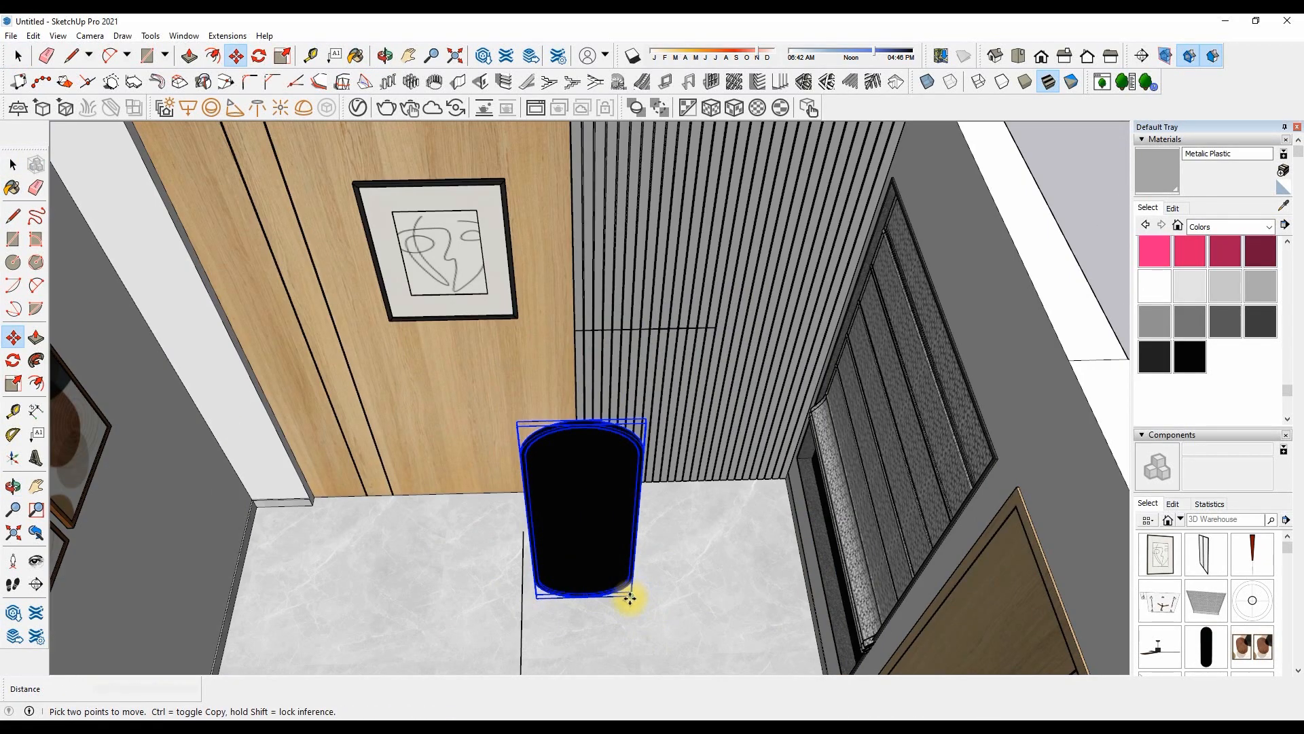
Move the tall black pill-shaped mirror into the louvred wall's floor corner, then shift it 6 inches away from the side wall
left_click(625, 597)
scroll(792, 466, "up", 5)
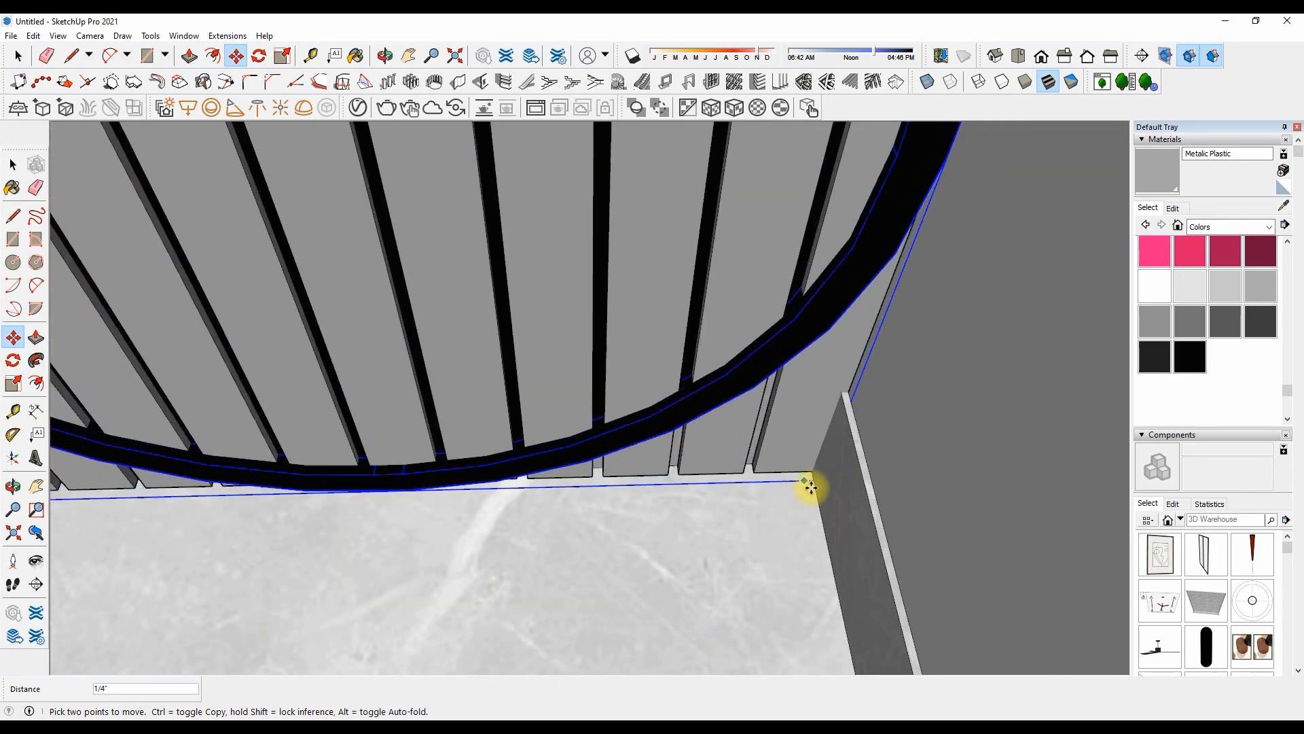
left_click(813, 490)
left_click(797, 523)
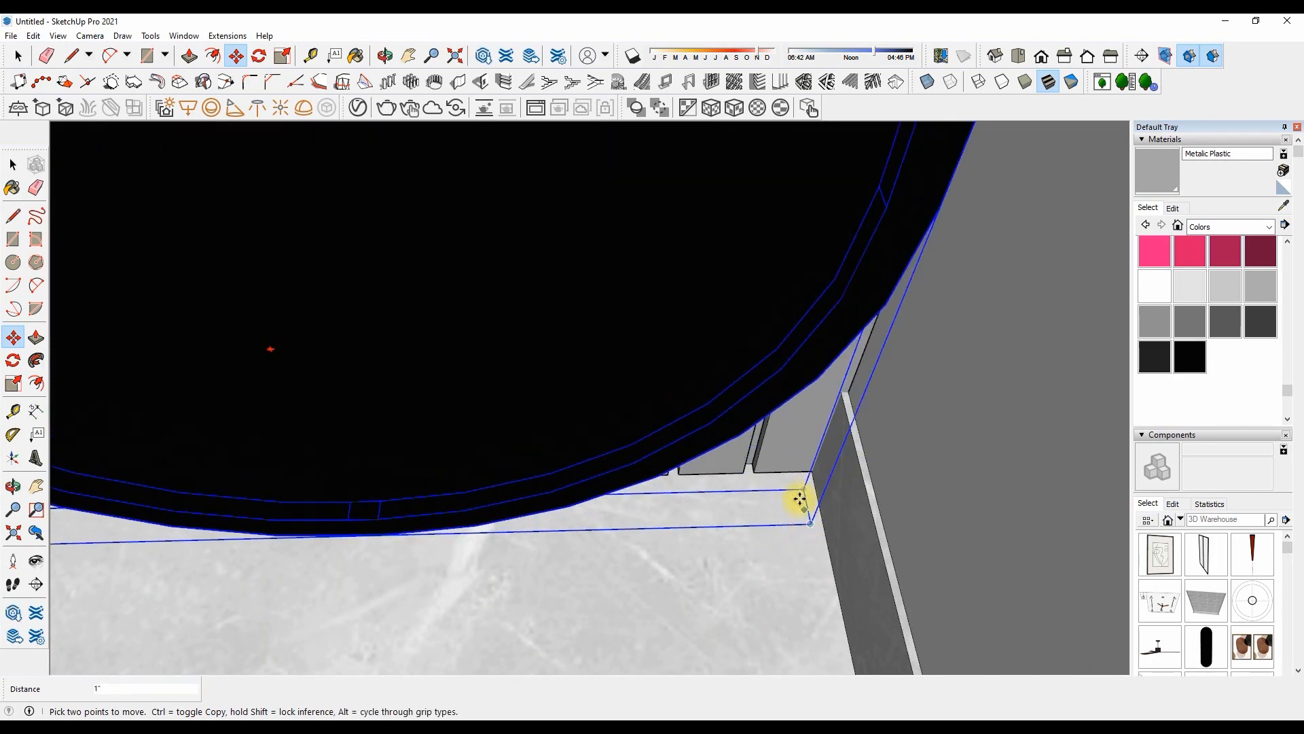
type("6")
key("Return")
Raise the pill-shaped mirror 2' above the floor against the louvred wall and clear the selection
scroll(748, 524, "down", 3)
left_click(759, 542)
type("2'")
key("Return")
scroll(771, 501, "down", 3)
scroll(797, 536, "down", 5)
middle_click_drag(736, 518, 673, 324)
key("space")
left_click(672, 324)
scroll(731, 428, "up", 3)
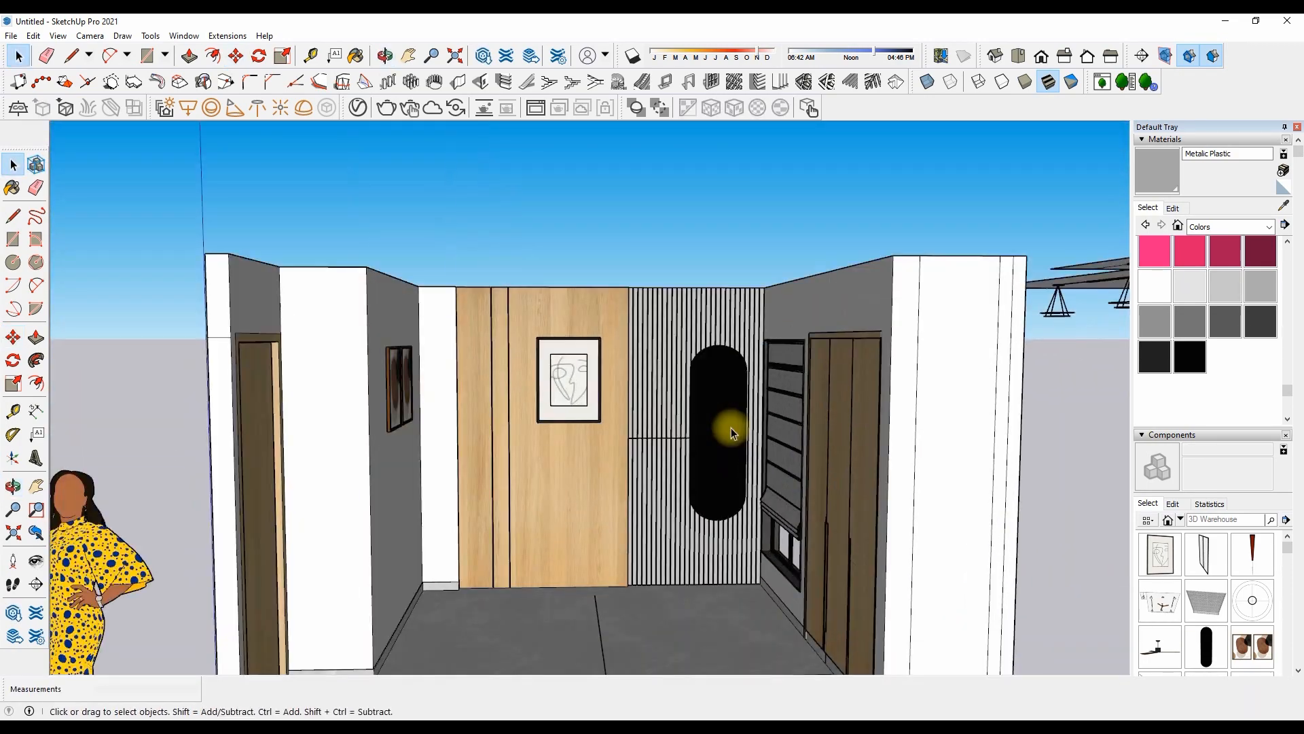
Paste the double bed set with its bedside tables onto the marble floor against the wood-panelled wall
scroll(682, 390, "down", 3)
middle_click_drag(651, 419, 625, 500)
scroll(654, 405, "up", 3)
scroll(655, 405, "up", 1)
scroll(582, 368, "down", 2)
middle_click_drag(585, 360, 583, 425)
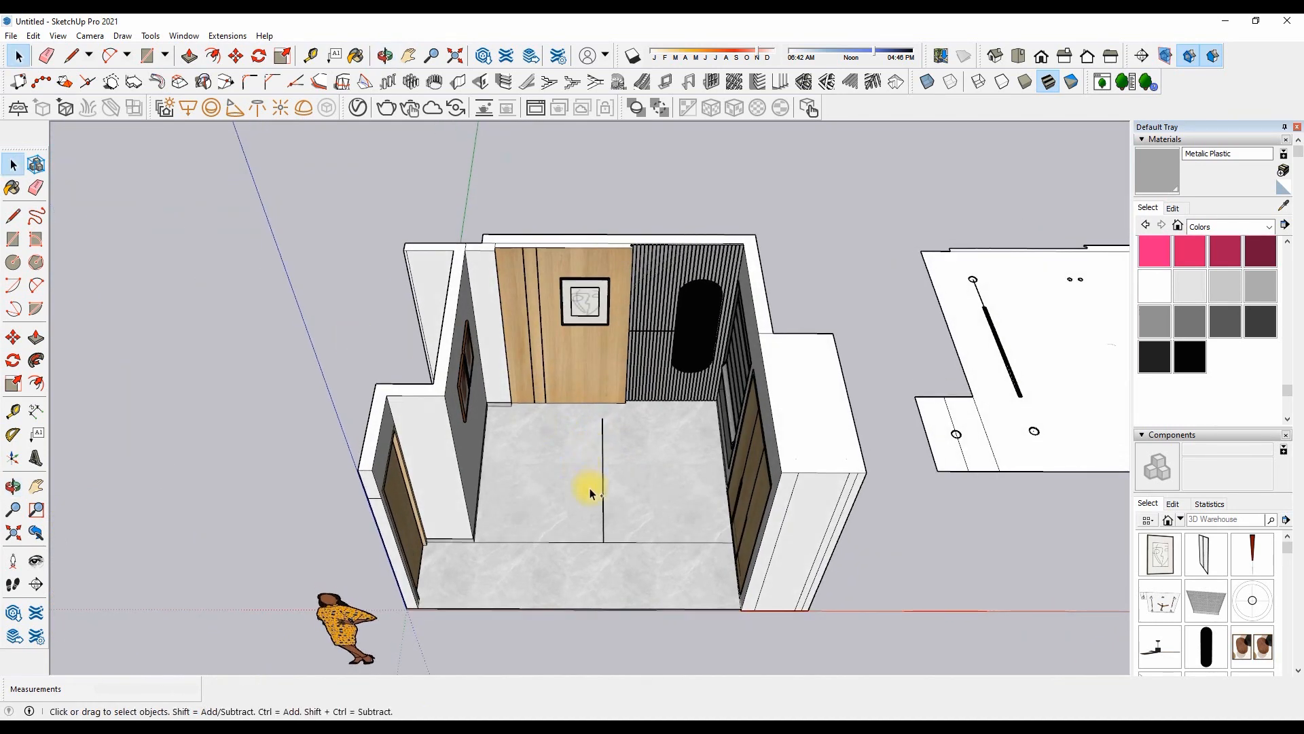
key("ctrl+v")
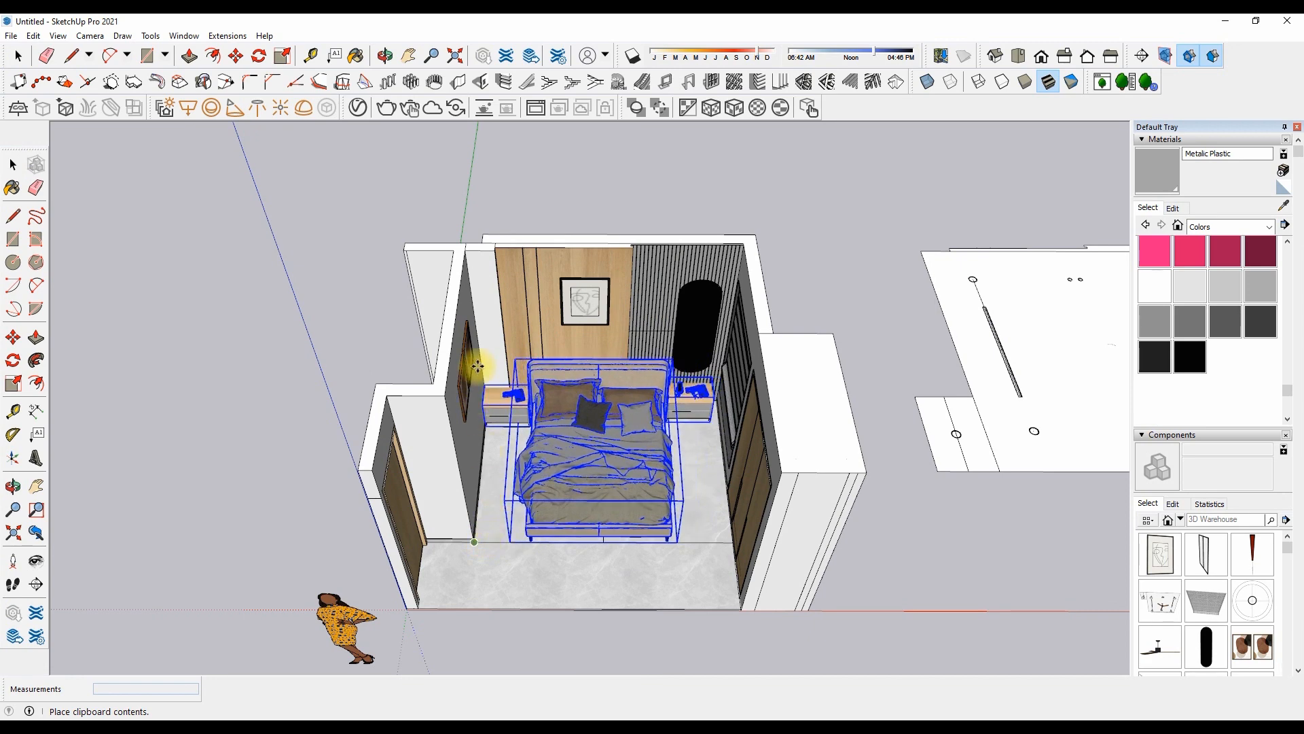
left_click(509, 369)
Move the bed set so the rear outer corner of the bedside table beside the plain wall snaps to the room corner, then deselect it
scroll(523, 390, "up", 2)
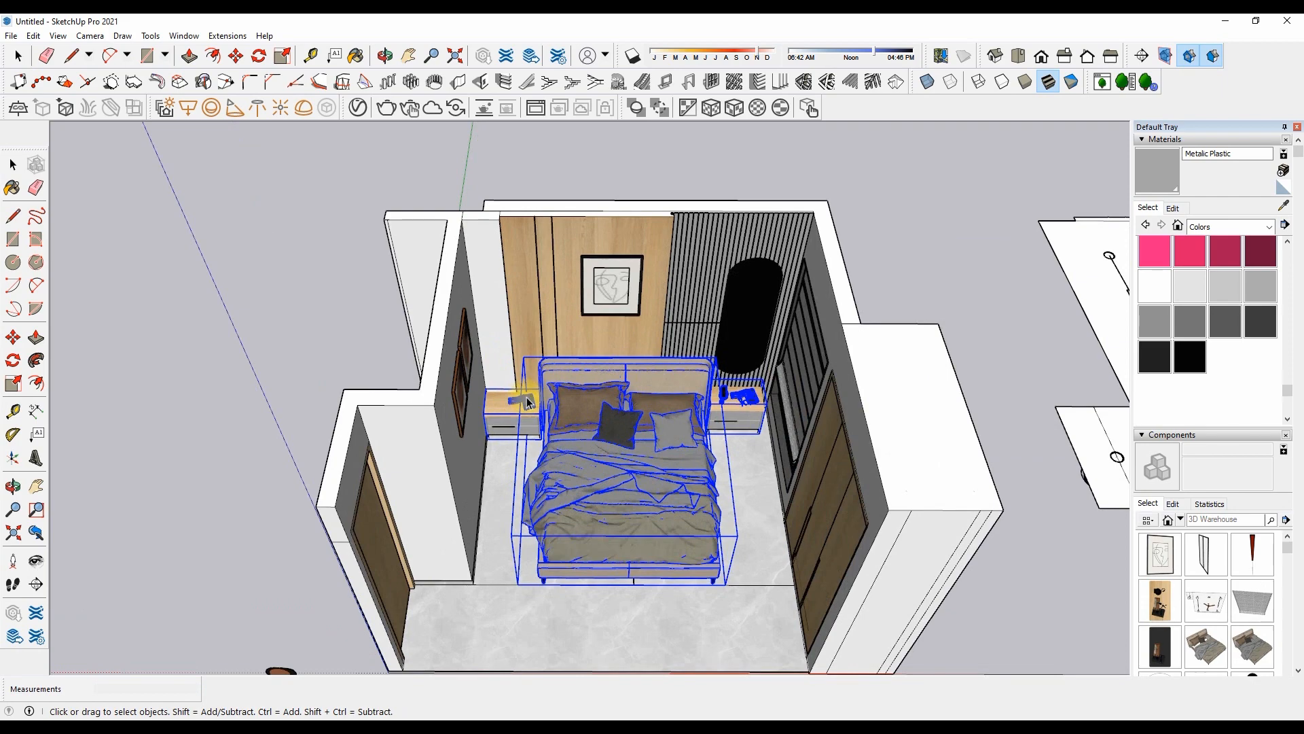
scroll(522, 391, "up", 2)
middle_click_drag(522, 393, 525, 389)
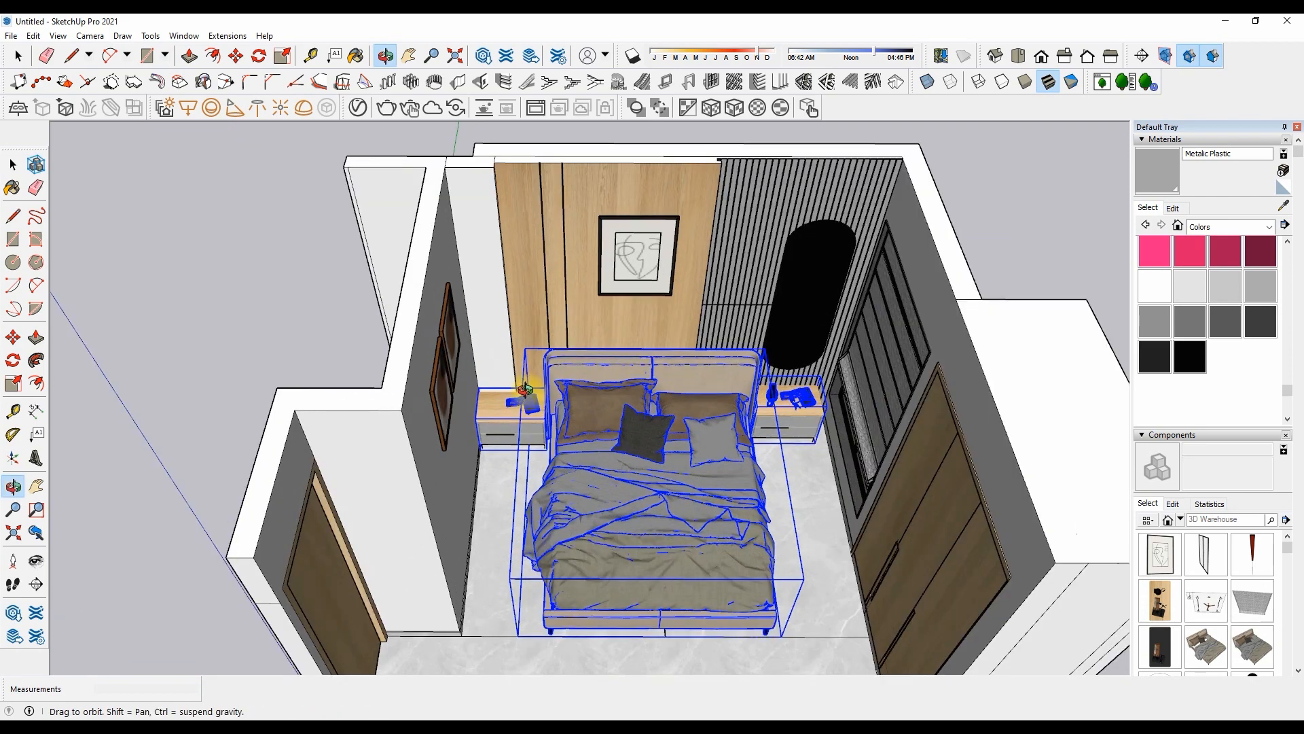
scroll(535, 369, "up", 5)
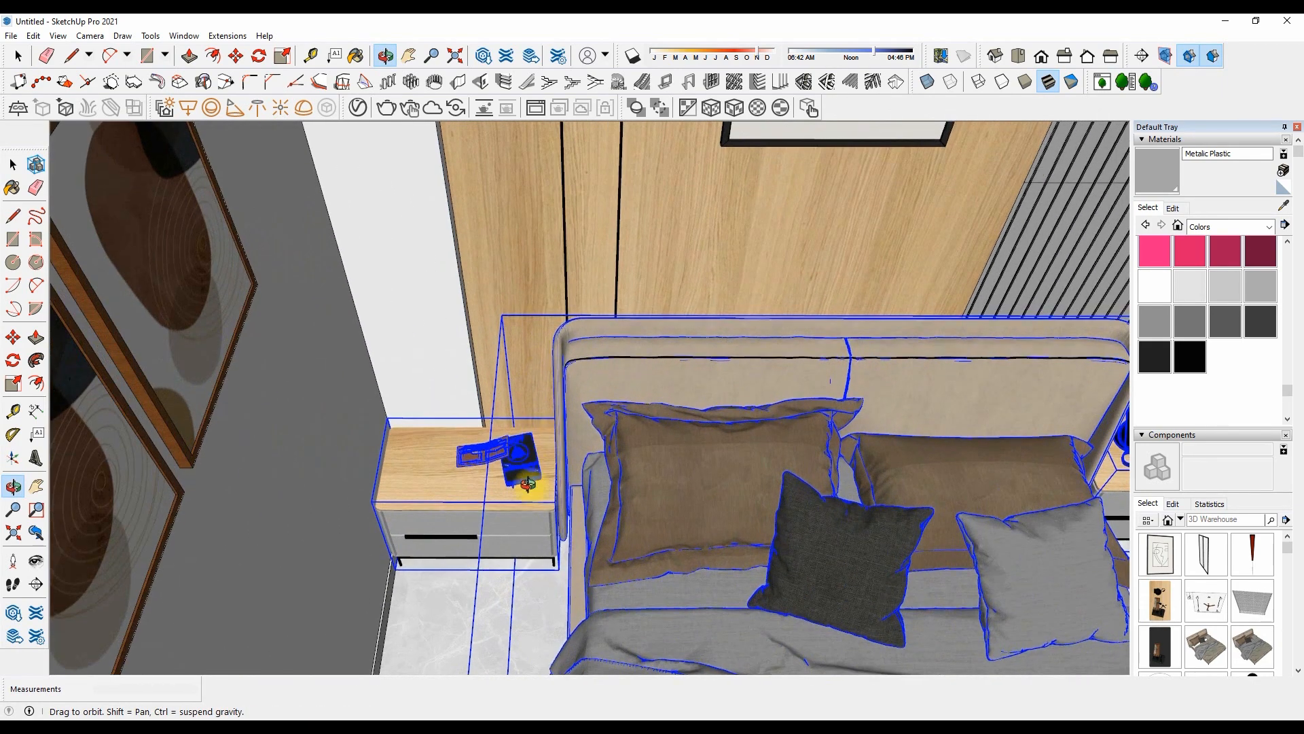
middle_click_drag(524, 480, 359, 472)
scroll(359, 472, "up", 5)
key("m")
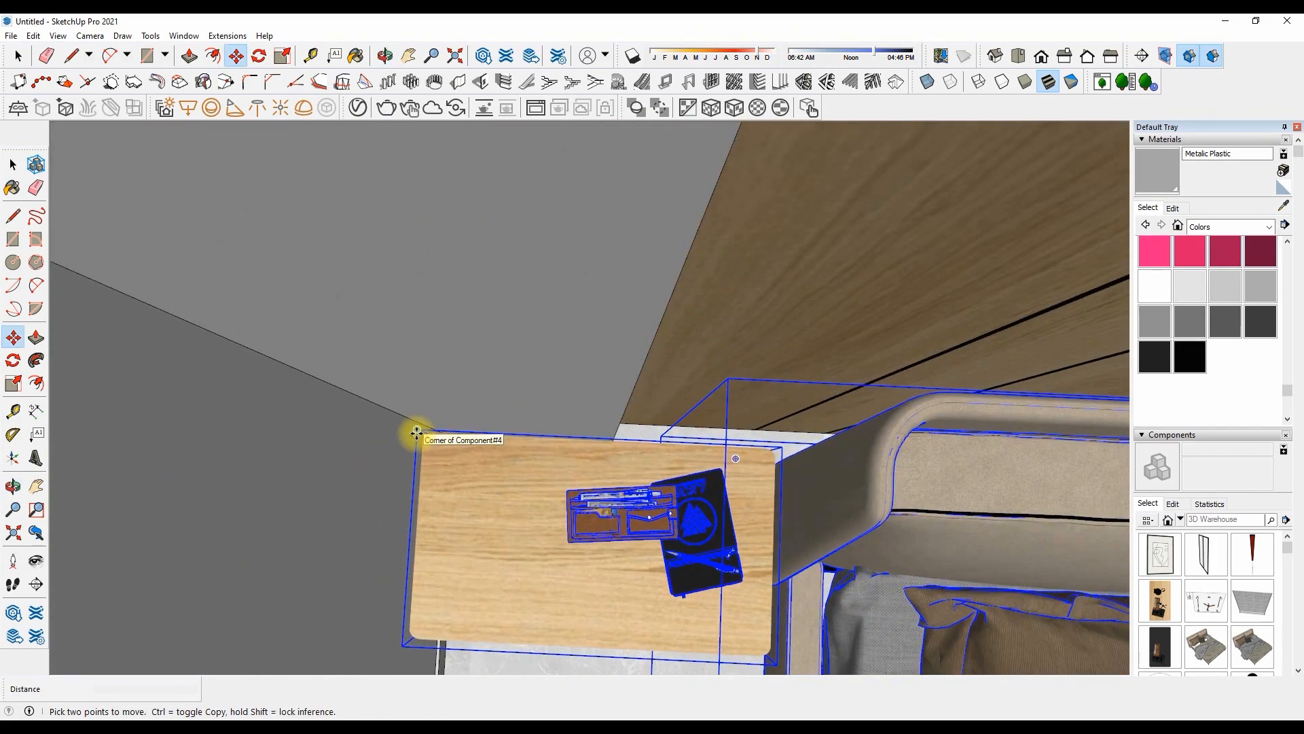
left_click(417, 432)
left_click(419, 419)
key("space")
scroll(450, 370, "down", 4)
middle_click_drag(512, 331, 506, 286)
scroll(451, 434, "down", 10)
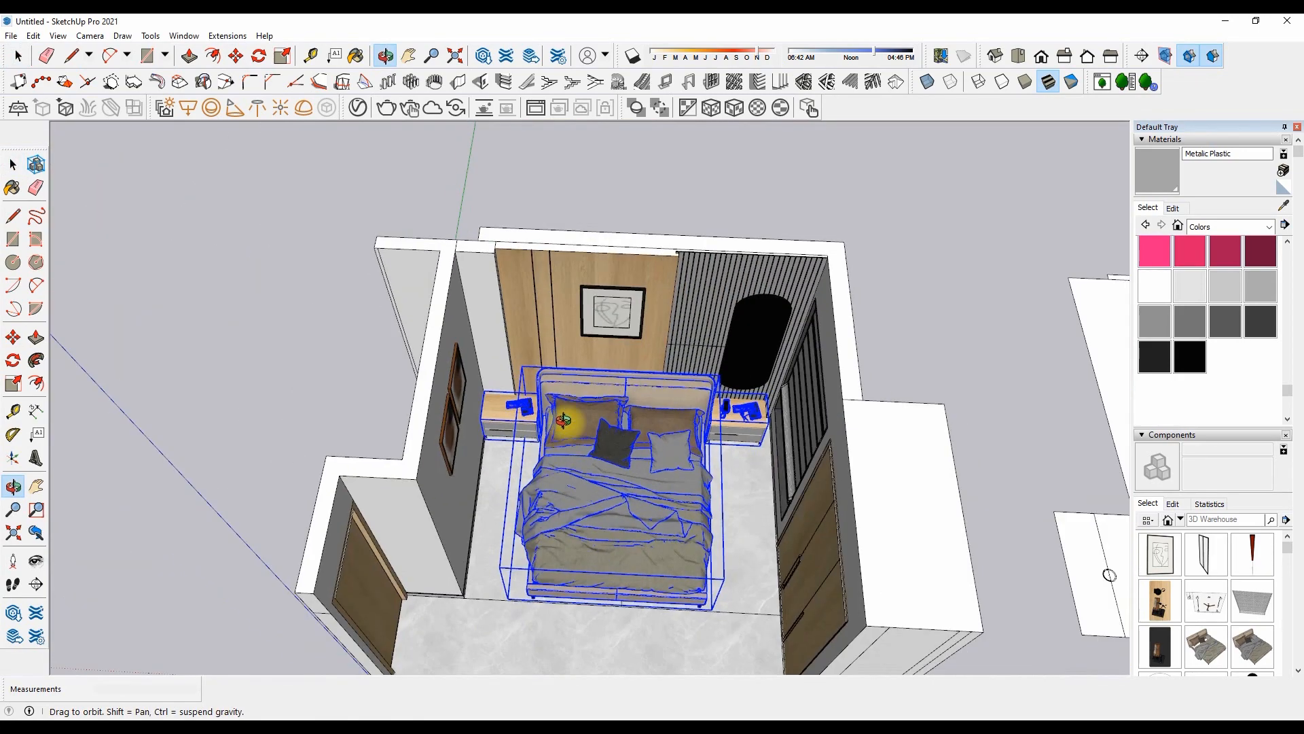
middle_click_drag(563, 420, 658, 204)
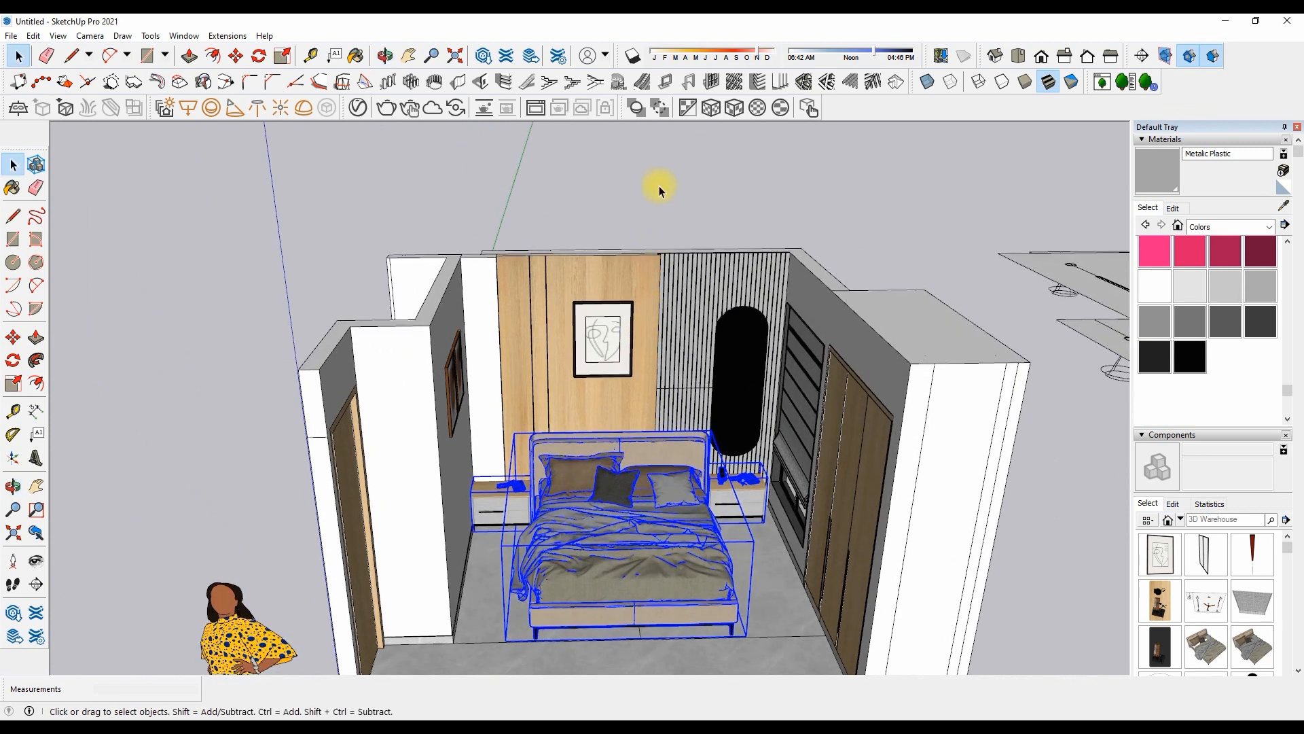
left_click(687, 196)
Move the detached ceiling with its lights and fan 200 inches along the red axis onto the bedroom and deselect it
scroll(483, 267, "down", 5)
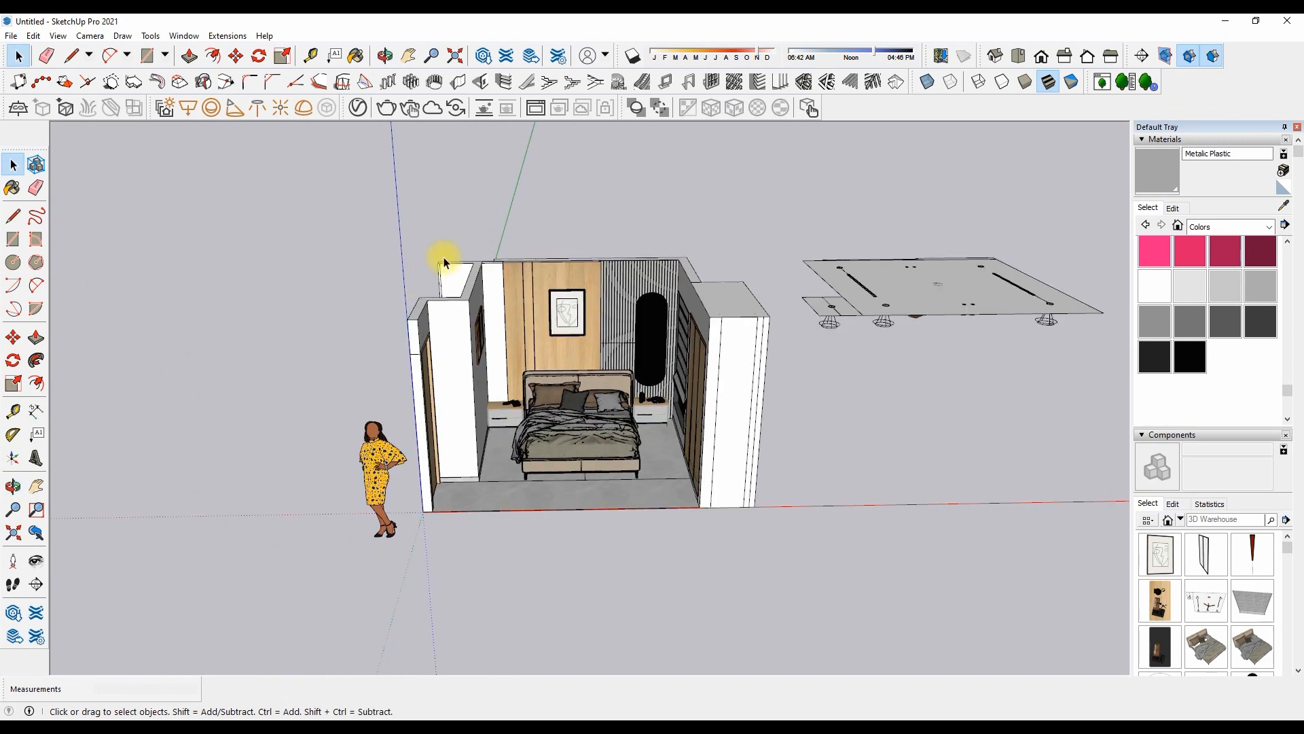
scroll(443, 257, "up", 2)
left_click(976, 302)
key("m")
left_click(888, 457)
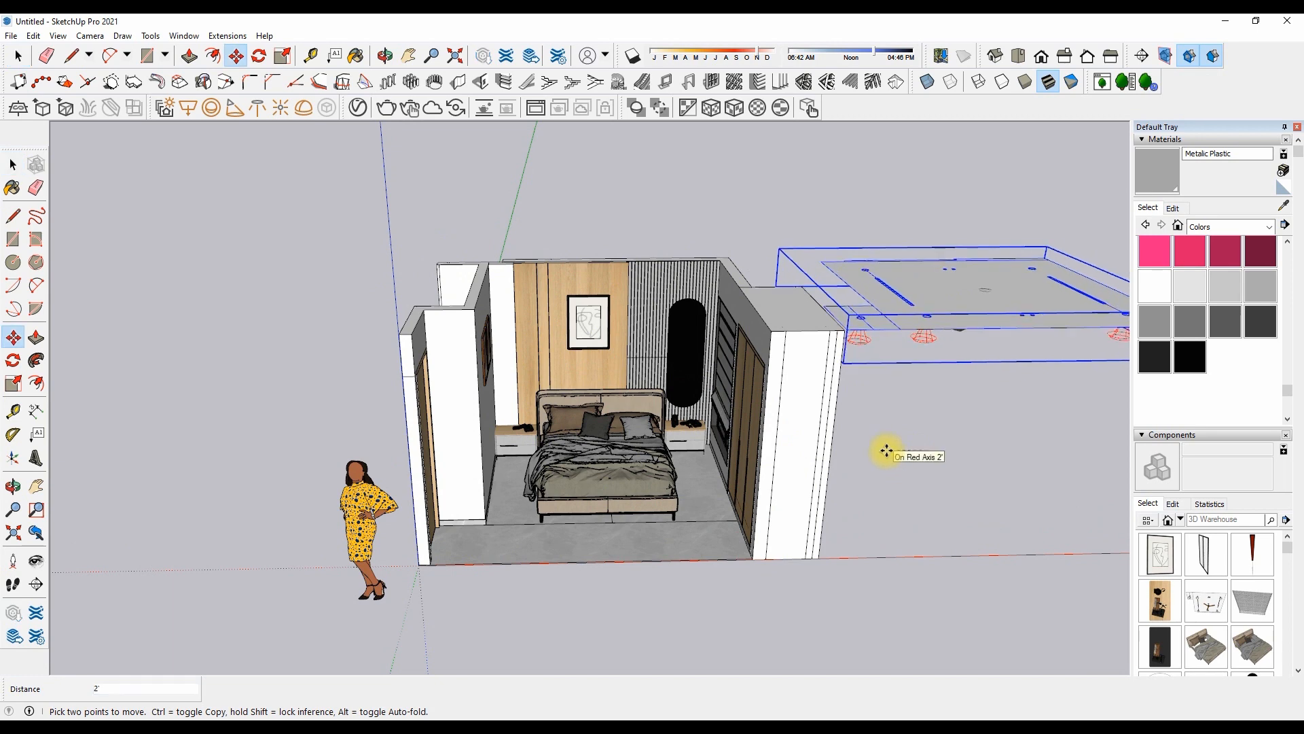
type("200")
key("Return")
key("space")
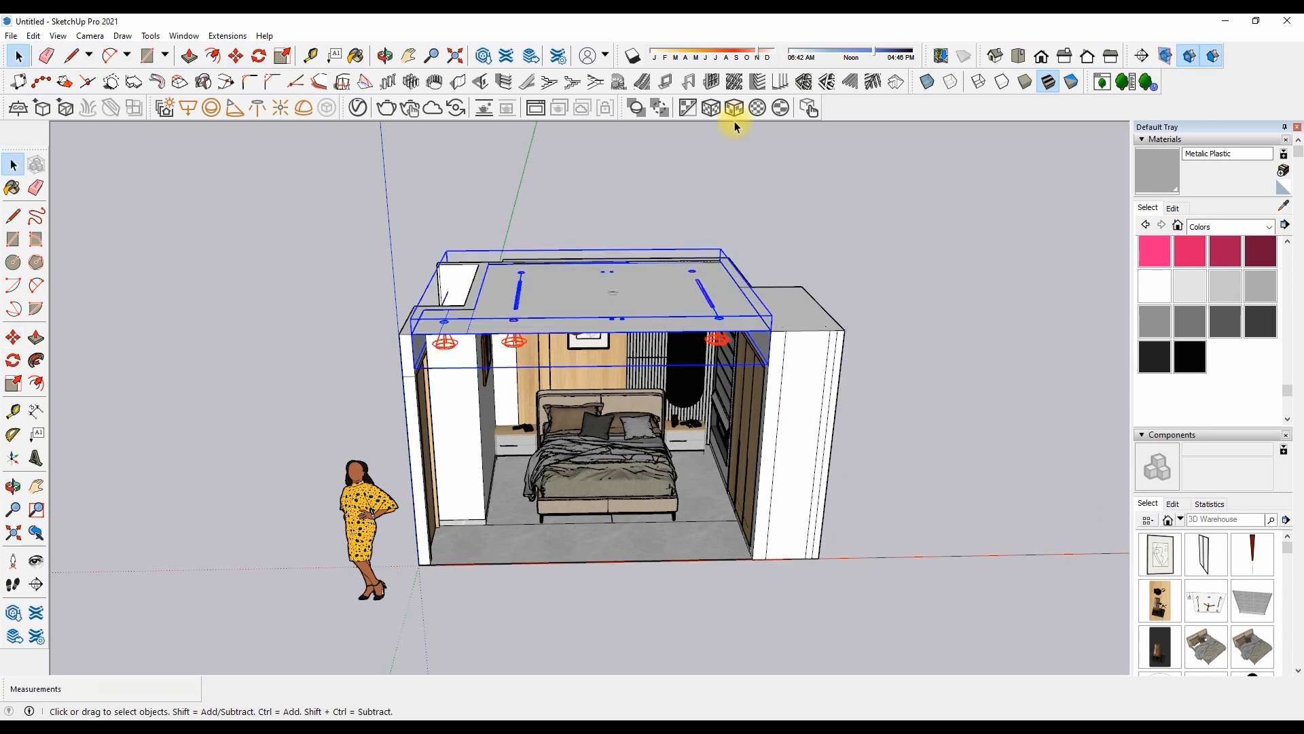
left_click(756, 164)
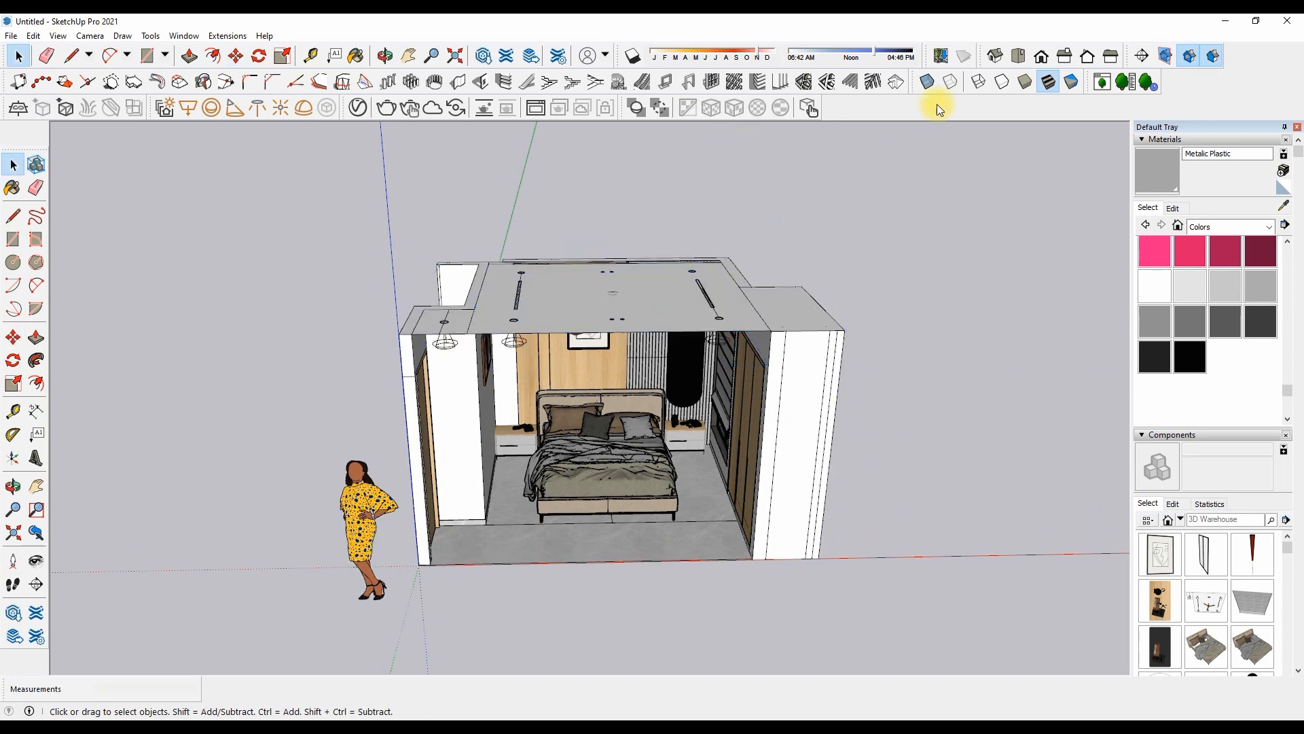
Set up a front view framing the bed, wall panels and wardrobe, and save it as Scene 1
left_click(1067, 59)
left_click(1046, 58)
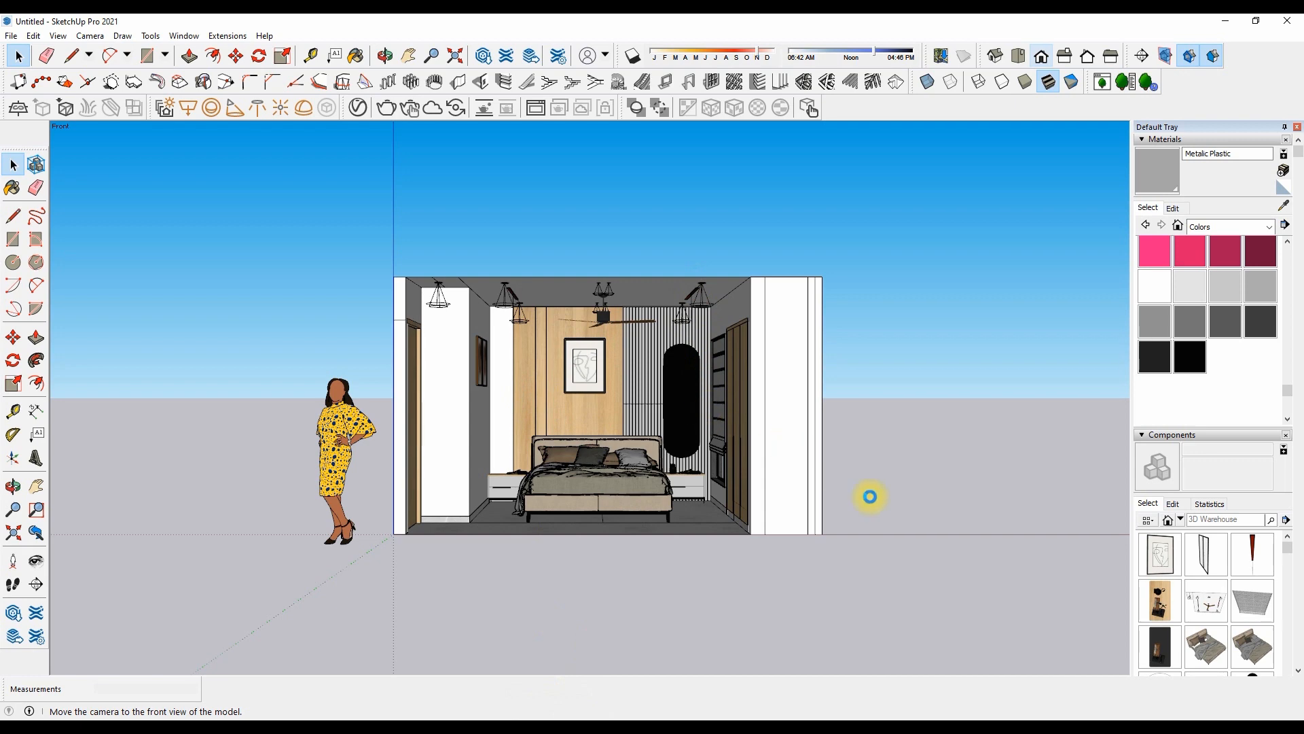
scroll(581, 402, "up", 6)
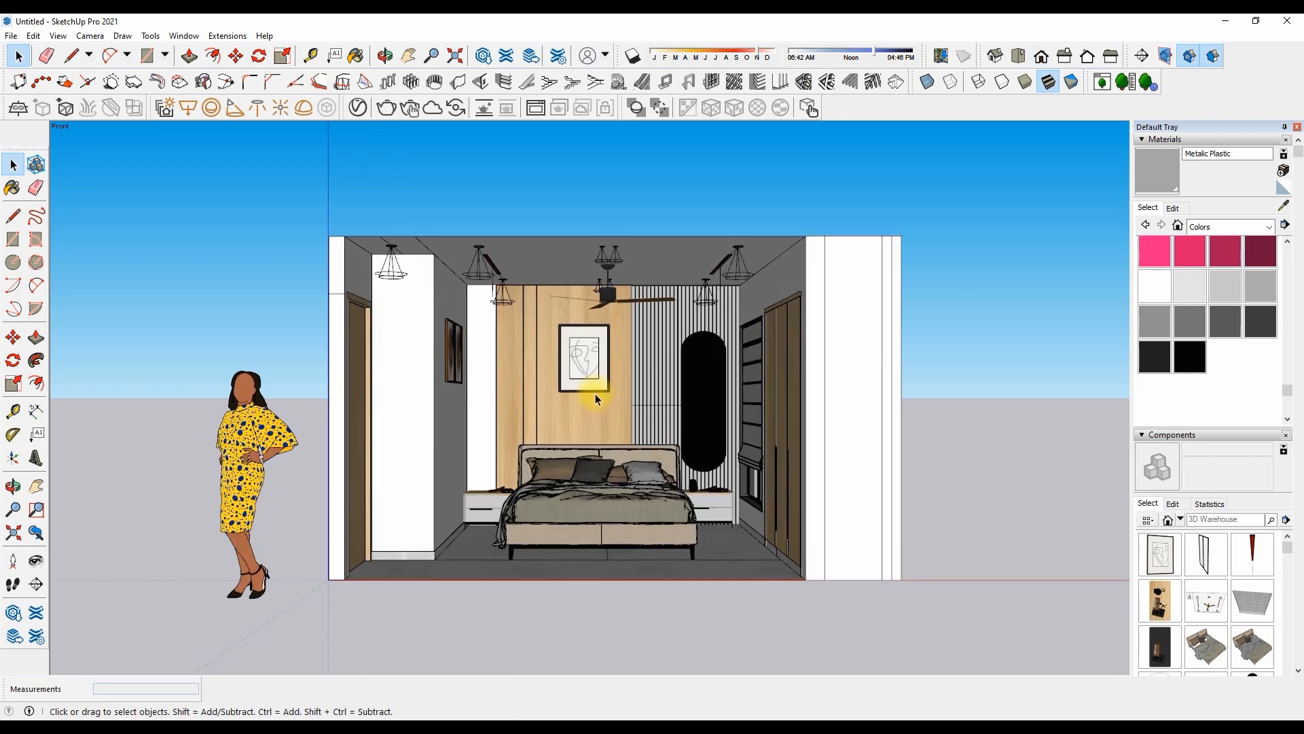
scroll(595, 394, "up", 2)
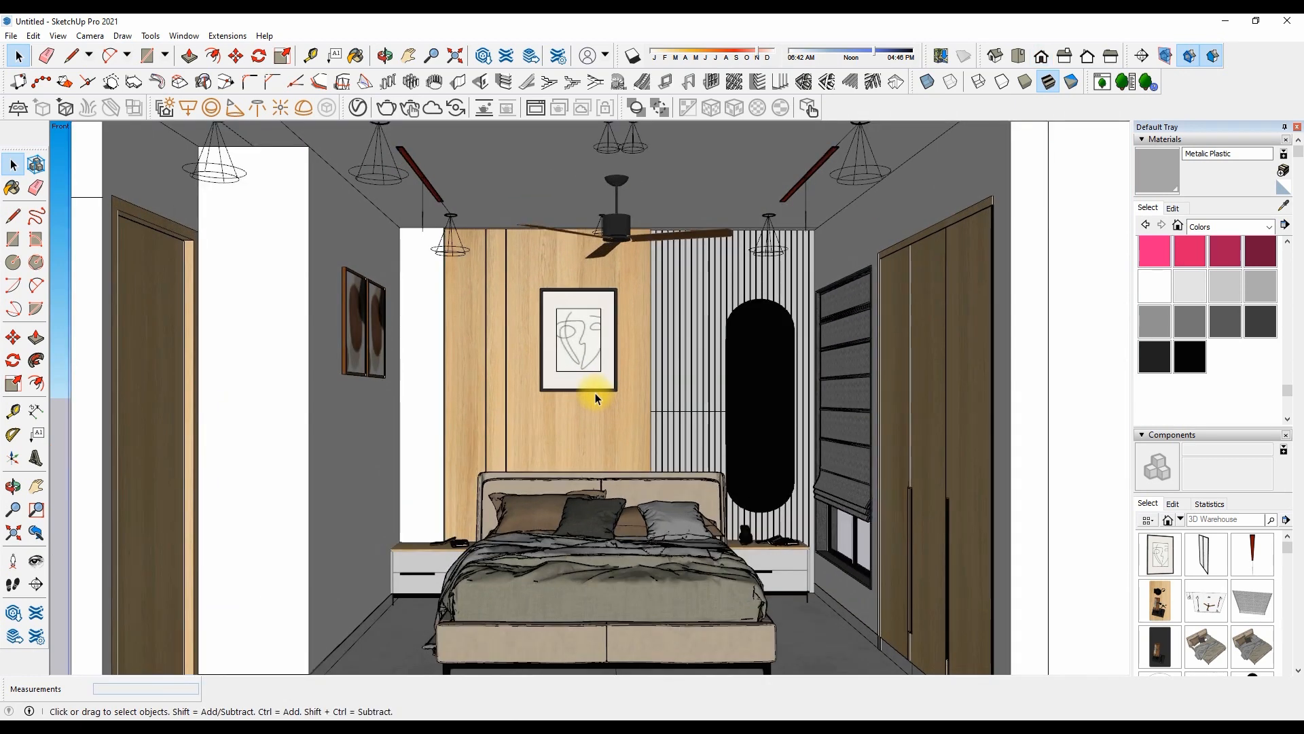
scroll(595, 393, "up", 1)
scroll(564, 258, "down", 1)
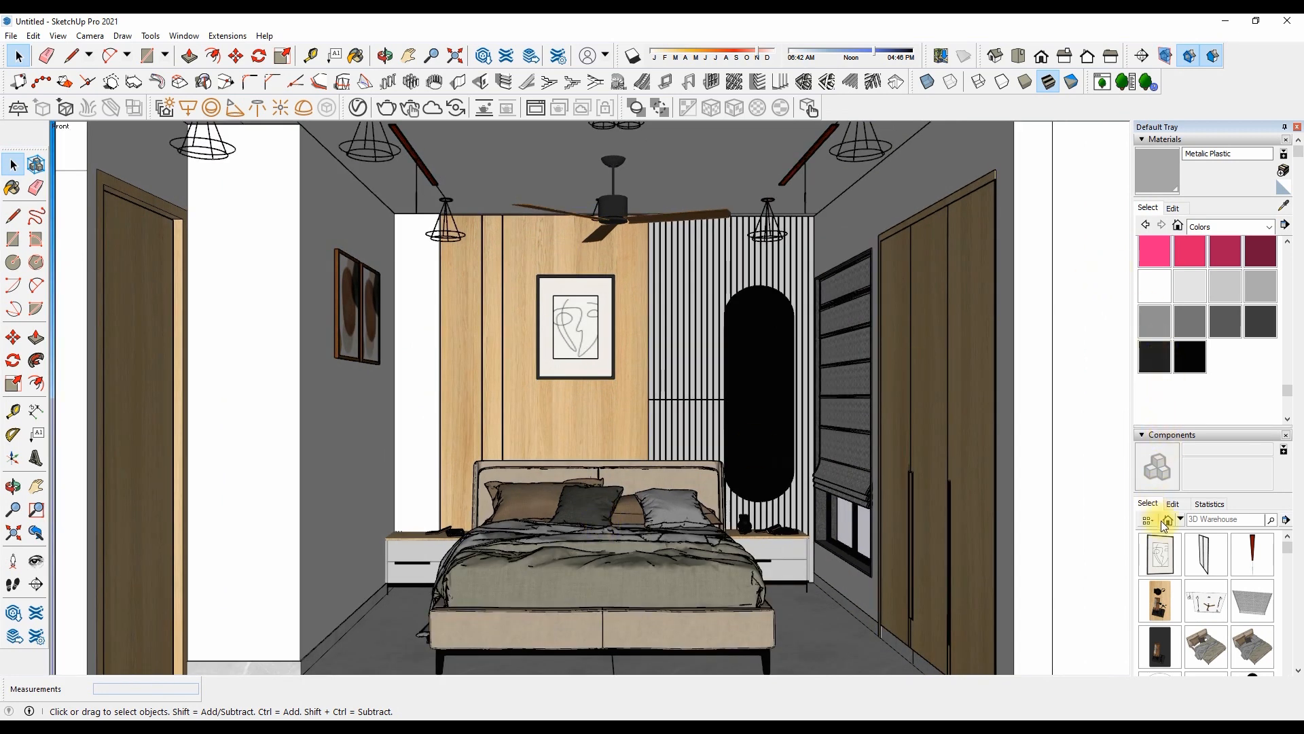
scroll(1164, 543, "down", 5)
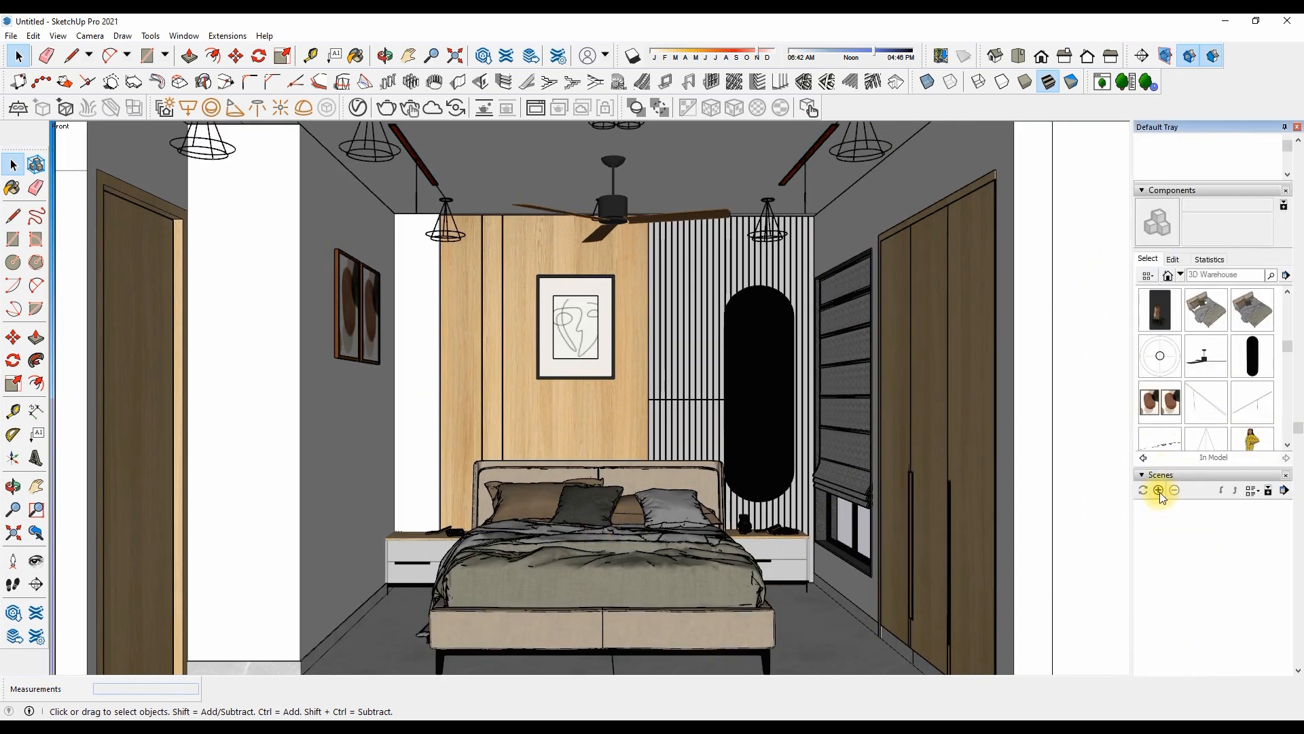
scroll(1168, 495, "up", 1)
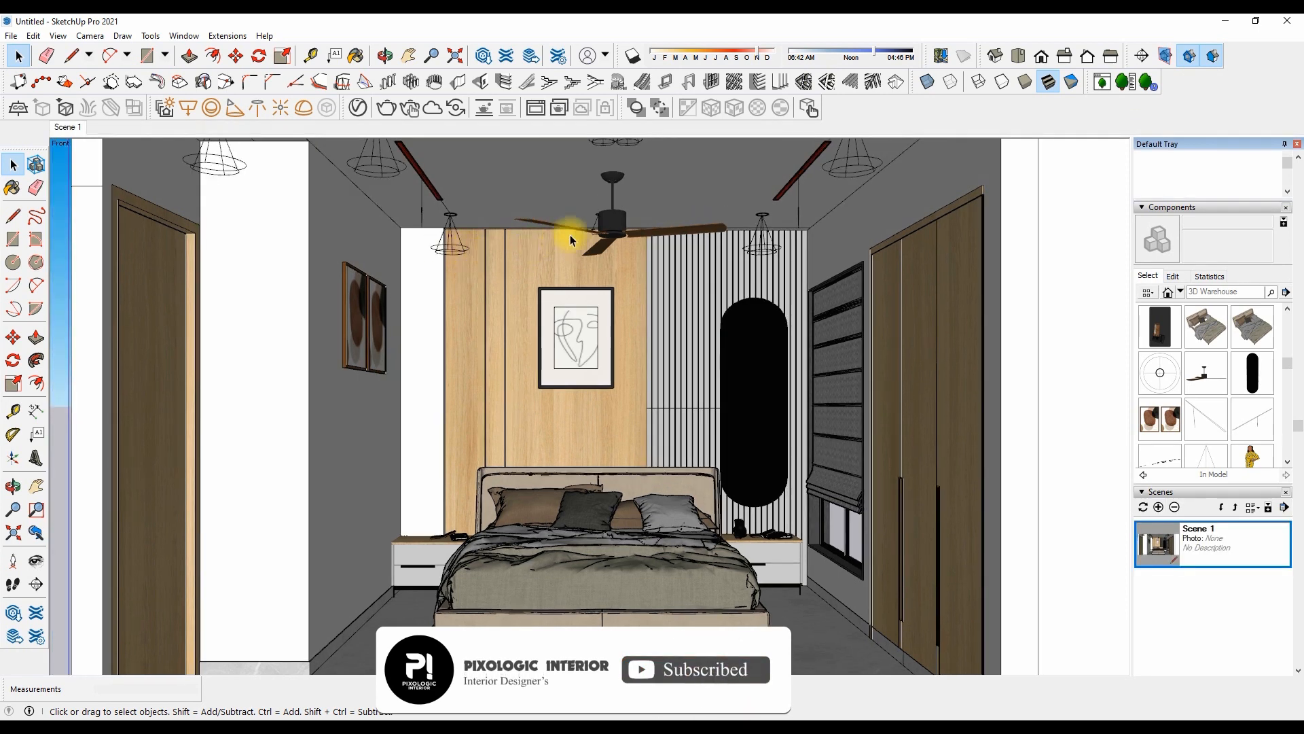
Set the V-Ray render output to 1920 x 1080 with the 16:9 Widescreen ratio and render the scene
left_click(358, 109)
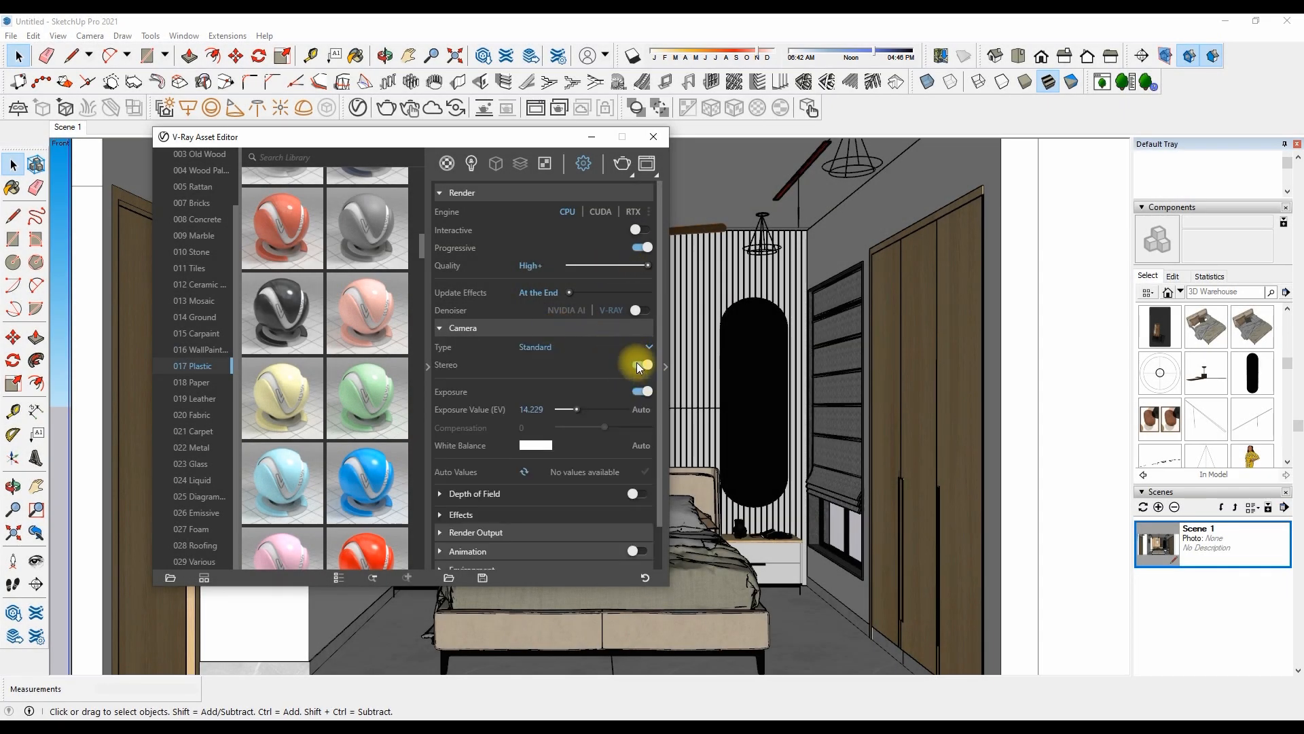
left_click(577, 330)
left_click(565, 347)
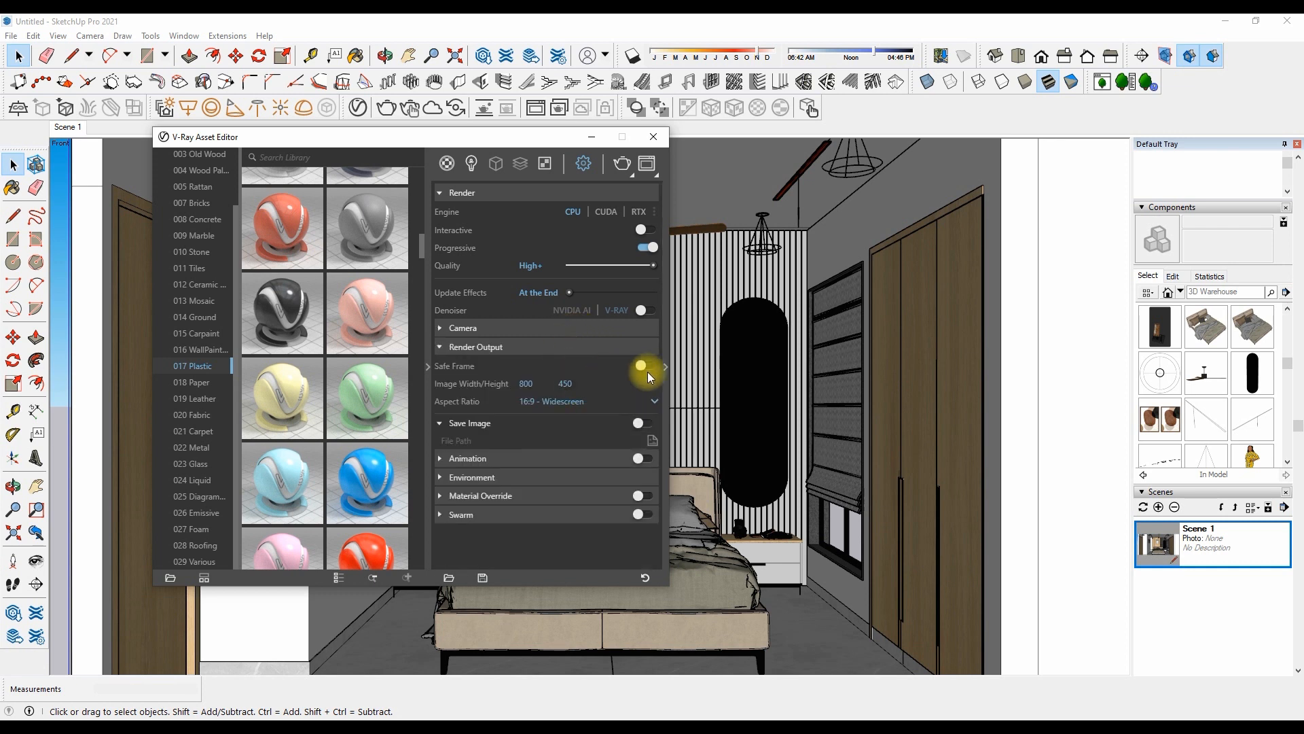
type("1920")
key("Return")
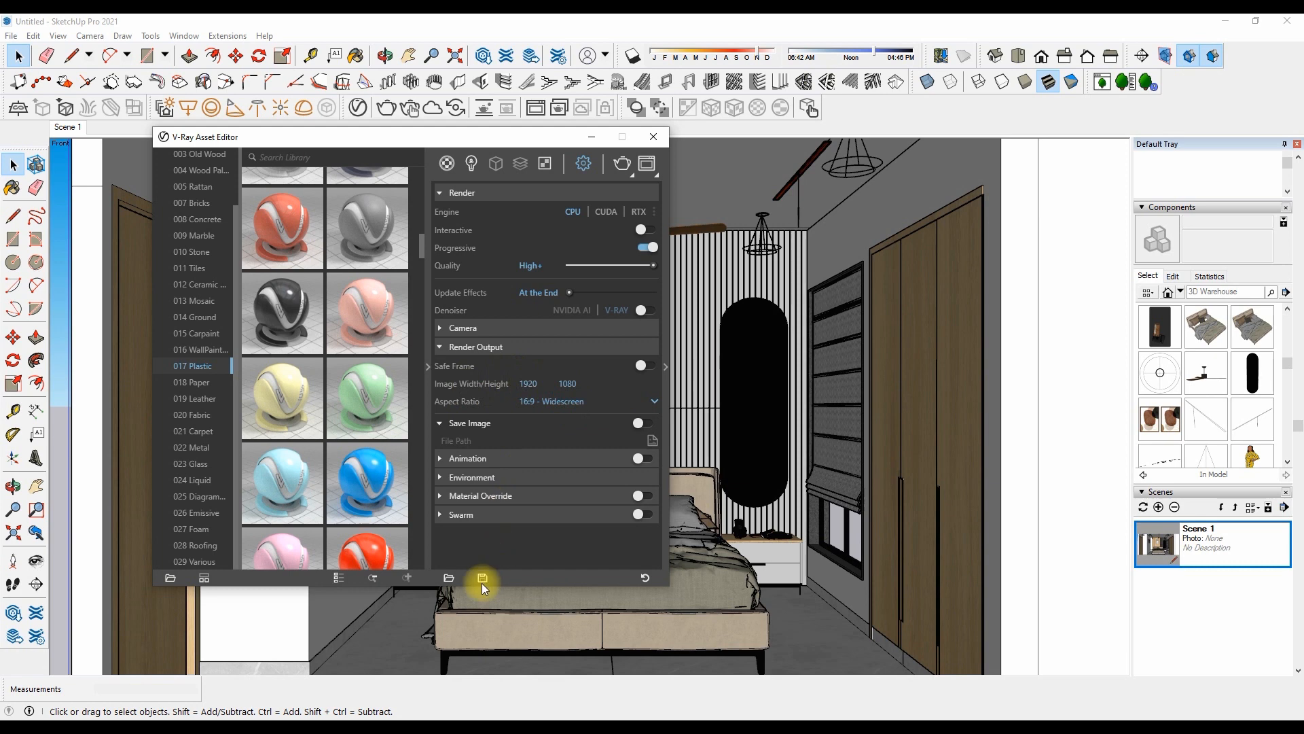
left_click(652, 136)
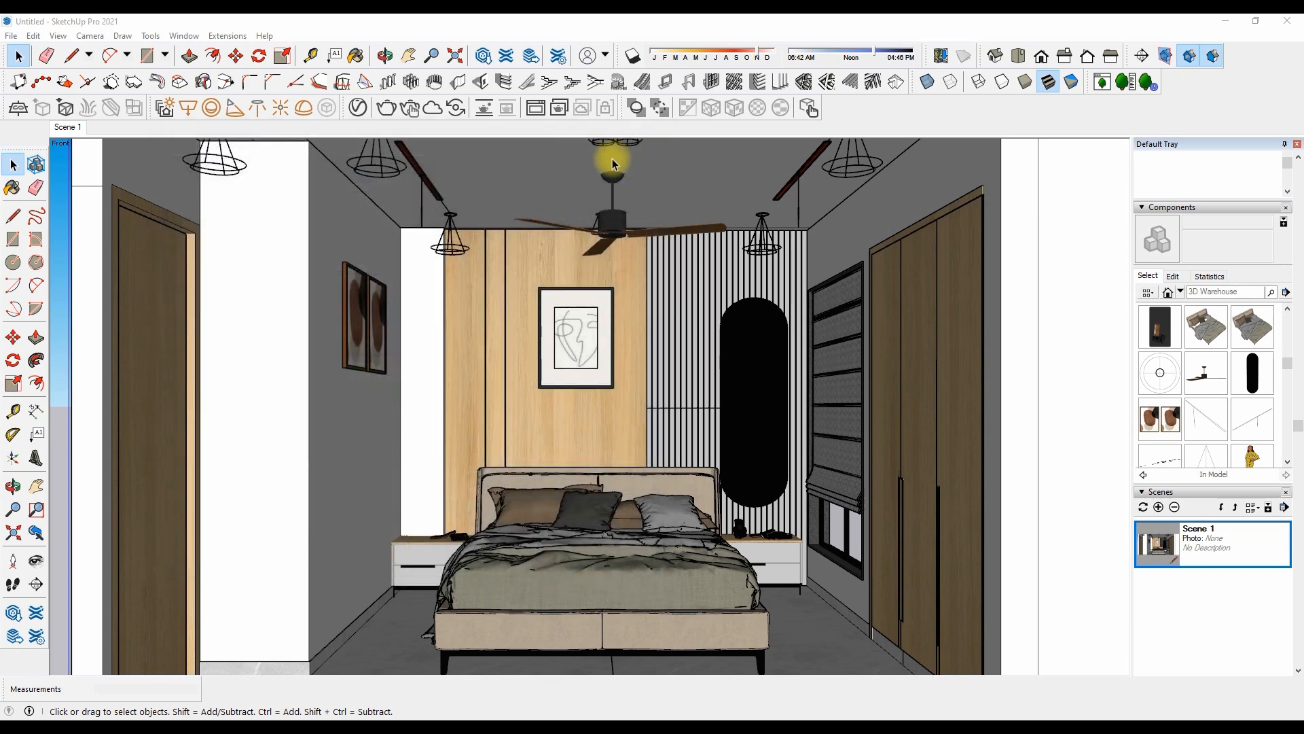
left_click(382, 112)
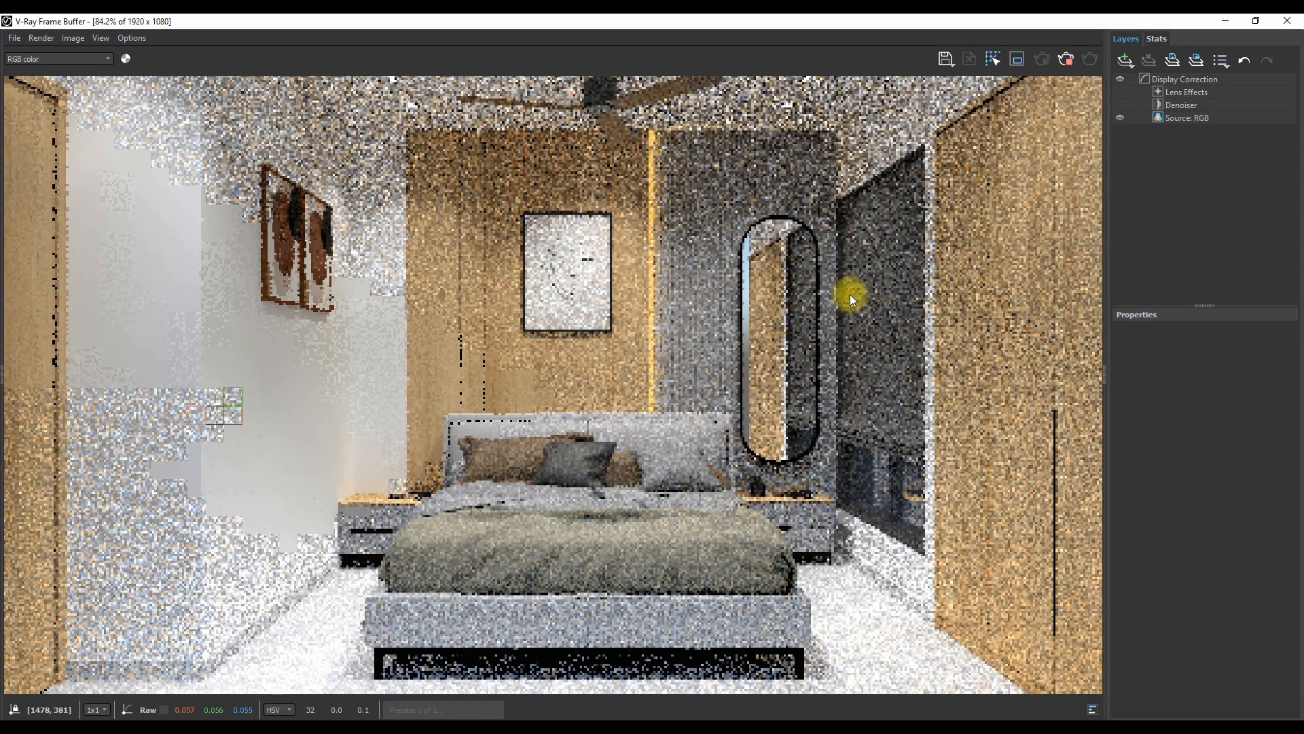